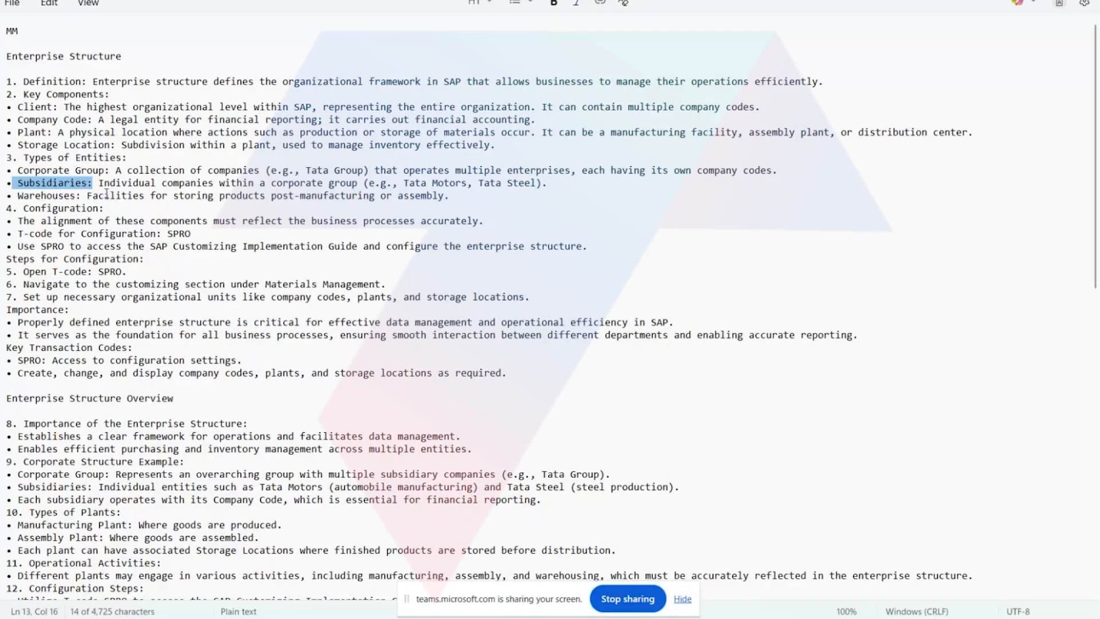
Review the Configuration notes, highlighting the SPRO T-code, the Materials Management section and the company codes, plants and storage locations to set up.
{"action": "left_click_drag", "start_coordinate": [52, 228], "coordinate": [355, 228]}
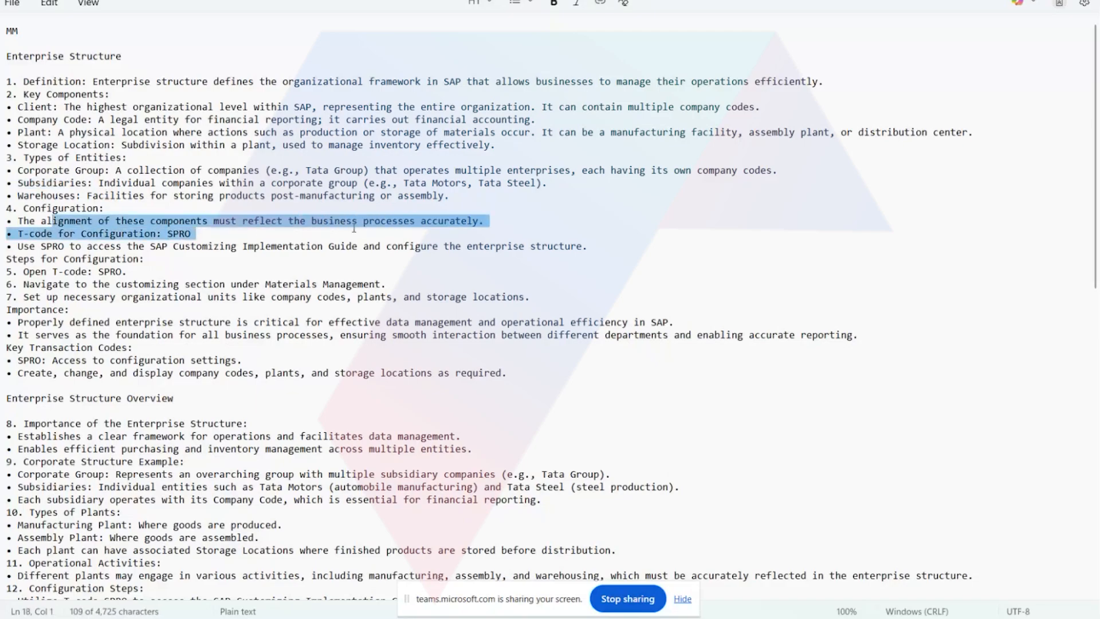
{"action": "left_click", "coordinate": [260, 246]}
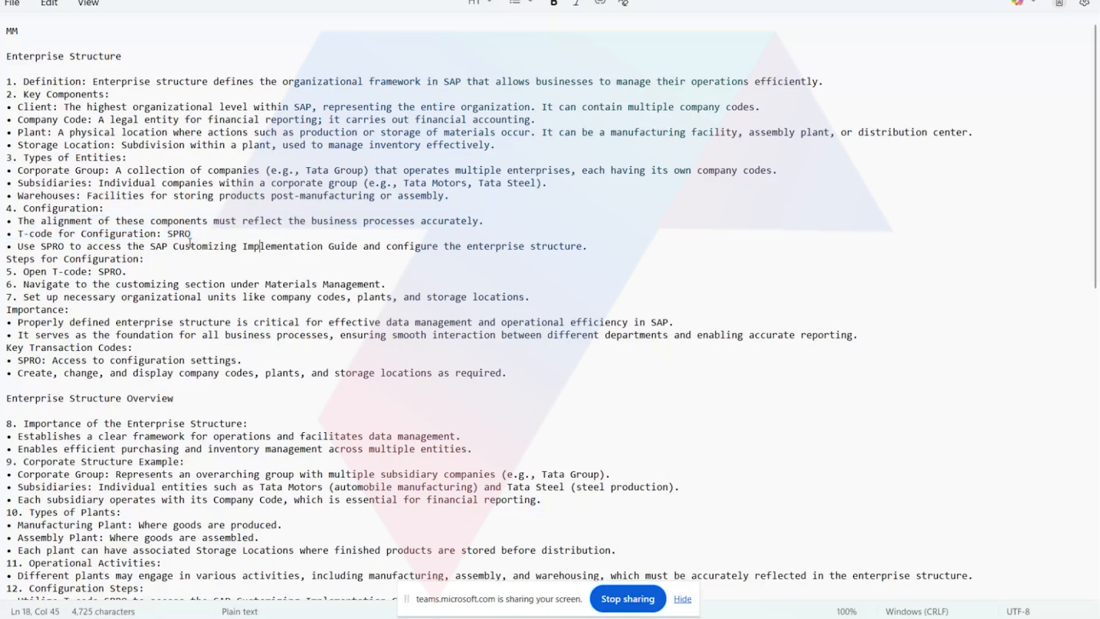
{"action": "double_click", "coordinate": [179, 233]}
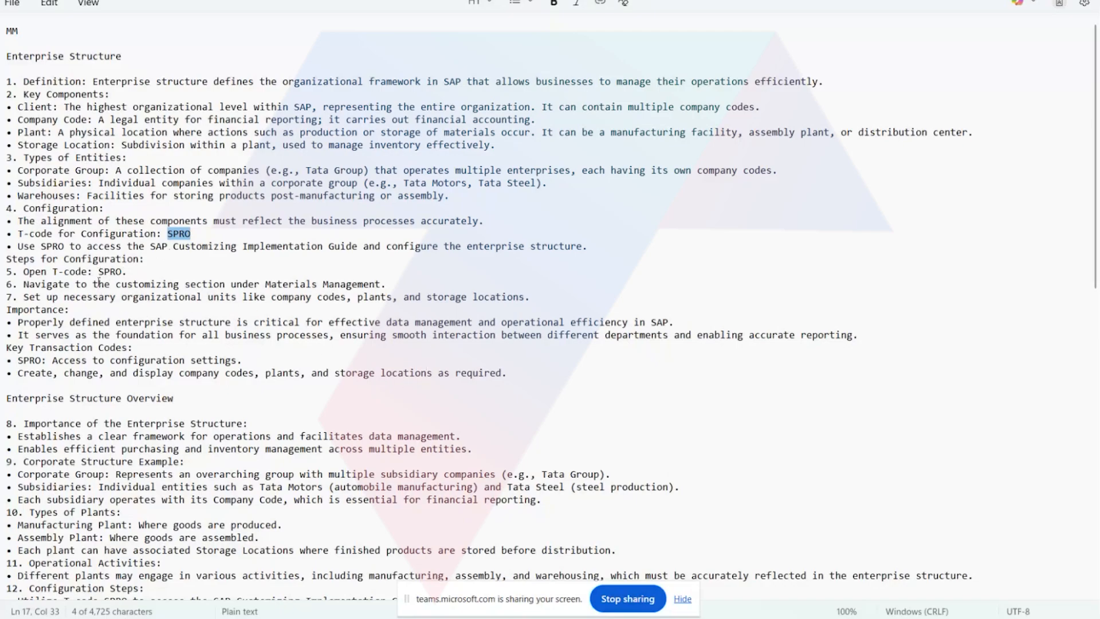
{"action": "left_click_drag", "start_coordinate": [98, 271], "coordinate": [133, 276]}
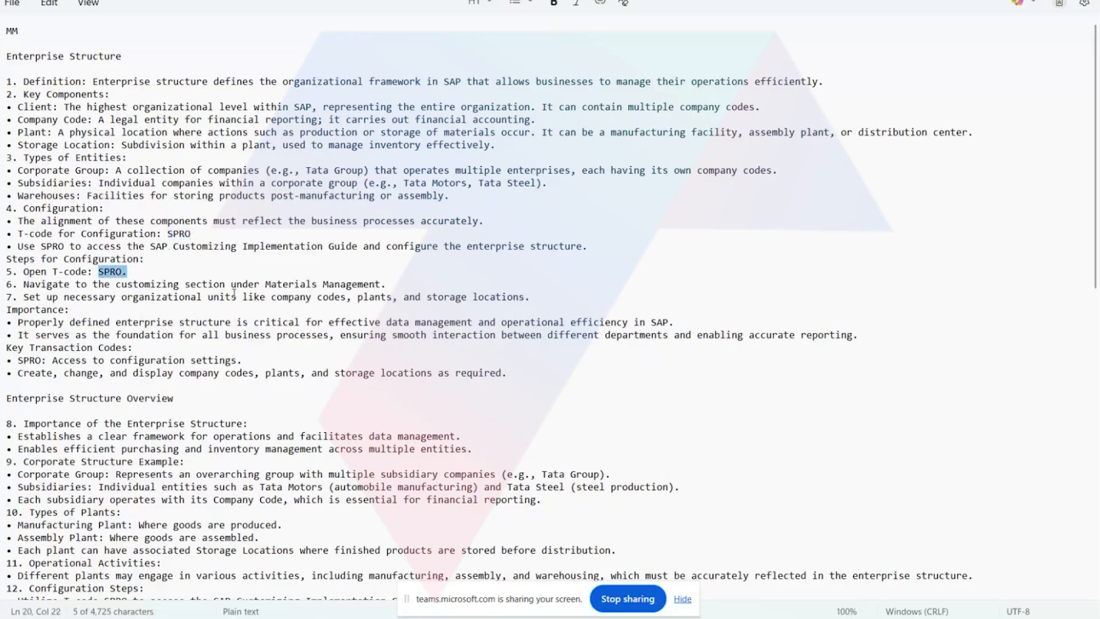
{"action": "left_click_drag", "start_coordinate": [265, 284], "coordinate": [384, 283]}
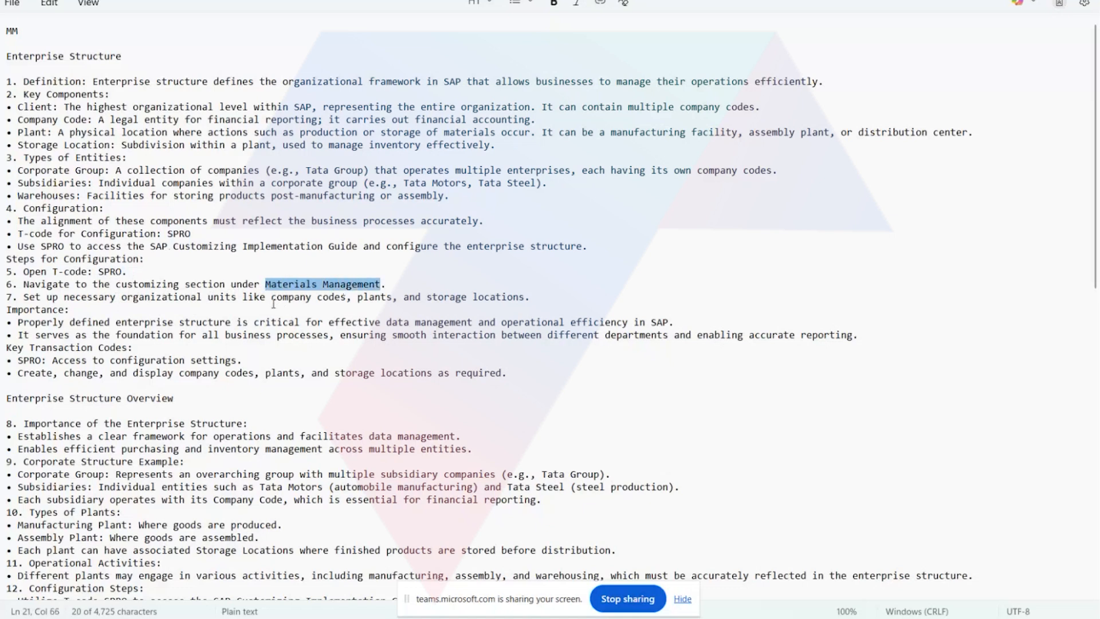
{"action": "left_click_drag", "start_coordinate": [271, 297], "coordinate": [527, 301]}
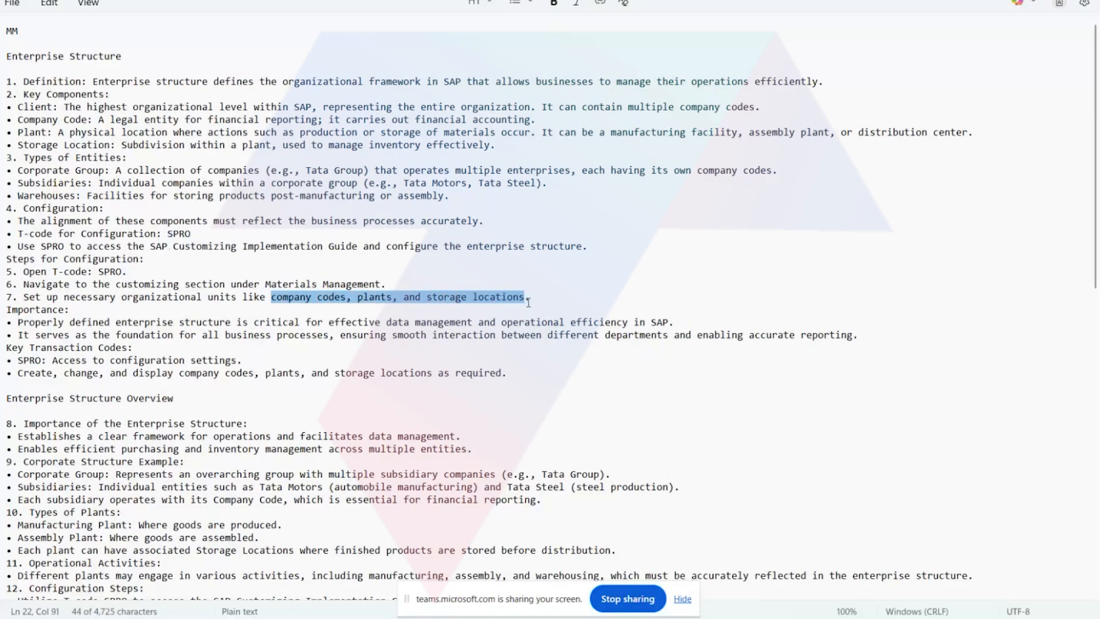
{"action": "left_click", "coordinate": [528, 302]}
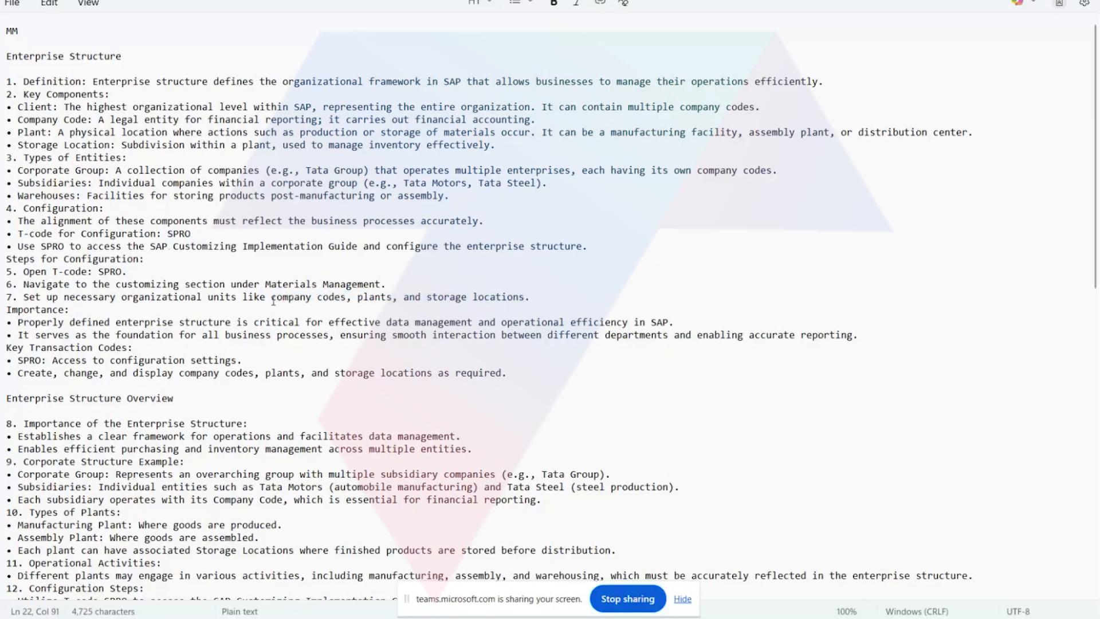
{"action": "left_click_drag", "start_coordinate": [271, 298], "coordinate": [347, 298]}
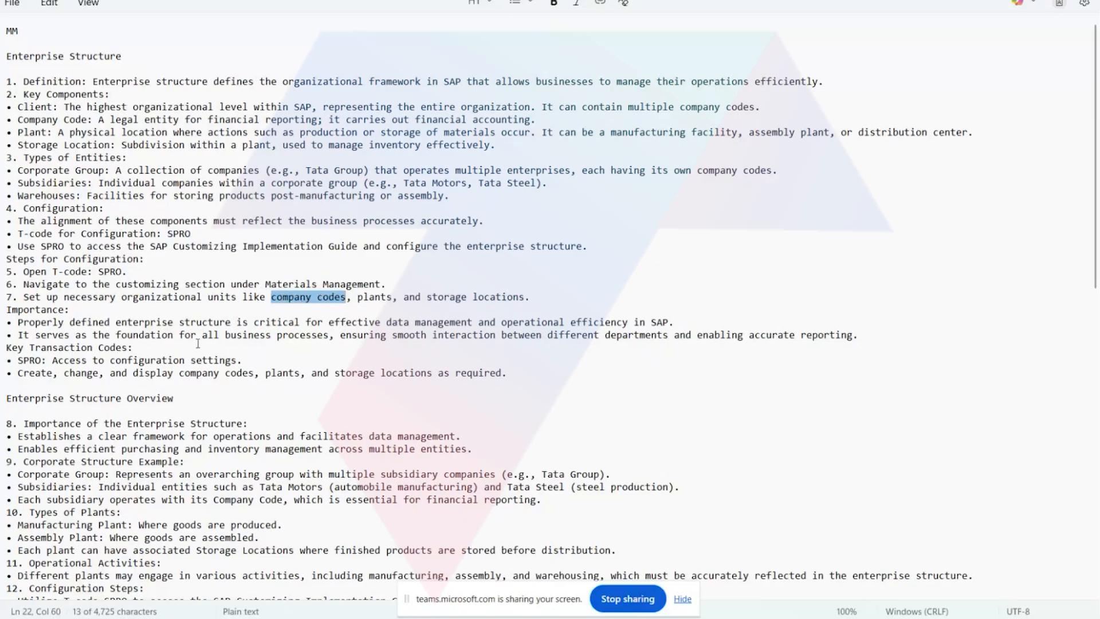
Review the Importance and Key Transaction Codes notes, highlighting the line on creating, changing and displaying company codes, plants and storage locations.
{"action": "left_click_drag", "start_coordinate": [324, 322], "coordinate": [377, 323]}
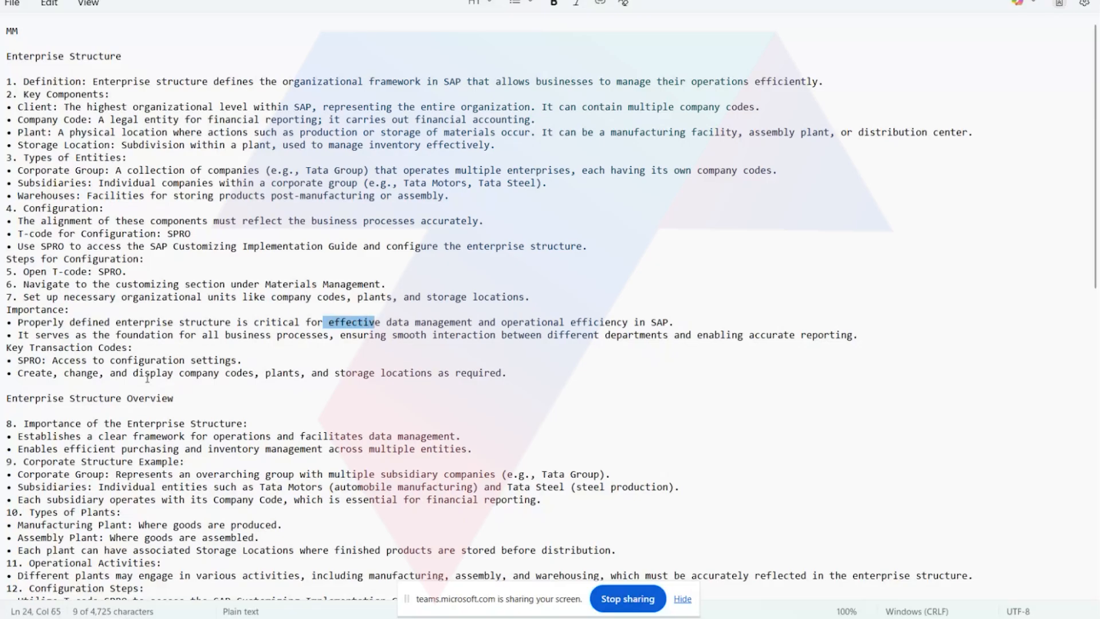
{"action": "left_click_drag", "start_coordinate": [17, 374], "coordinate": [509, 368]}
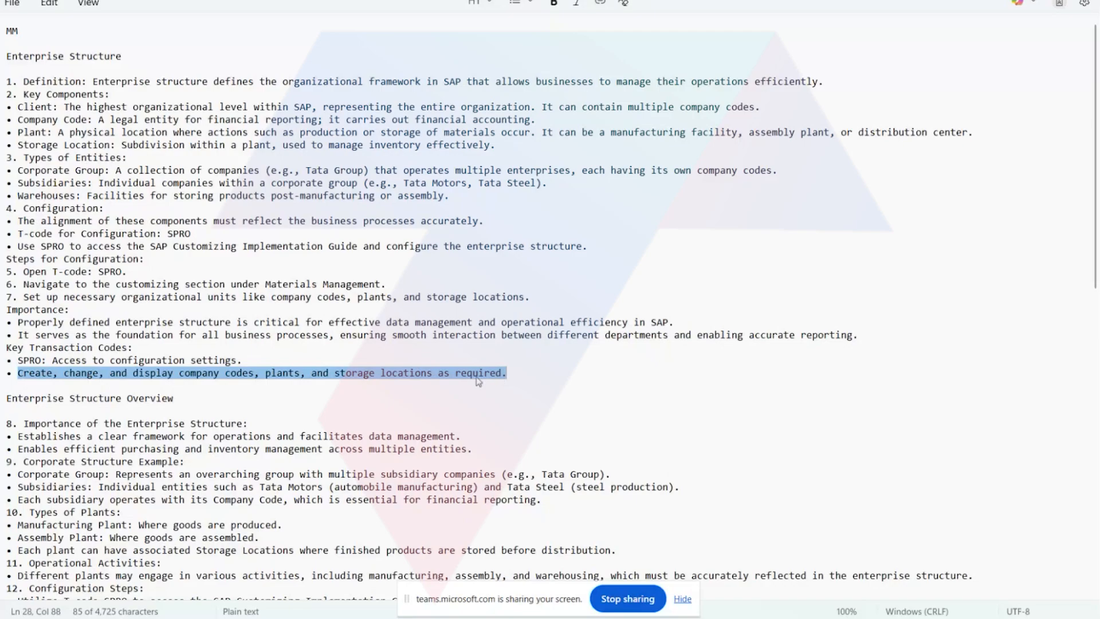
{"action": "left_click", "coordinate": [424, 397]}
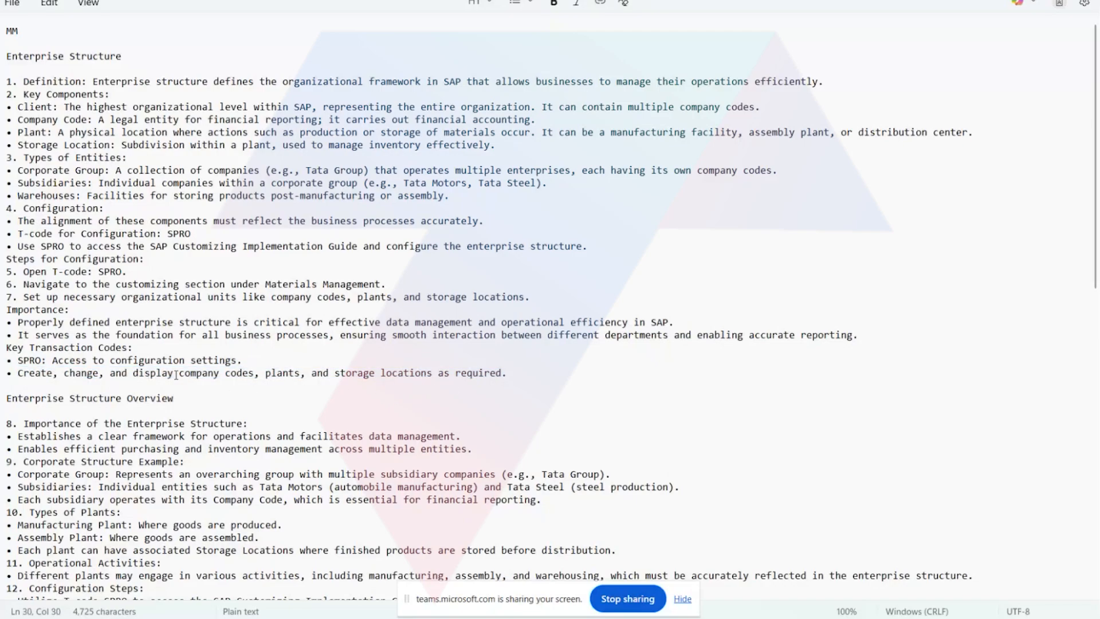
{"action": "left_click_drag", "start_coordinate": [174, 374], "coordinate": [470, 379]}
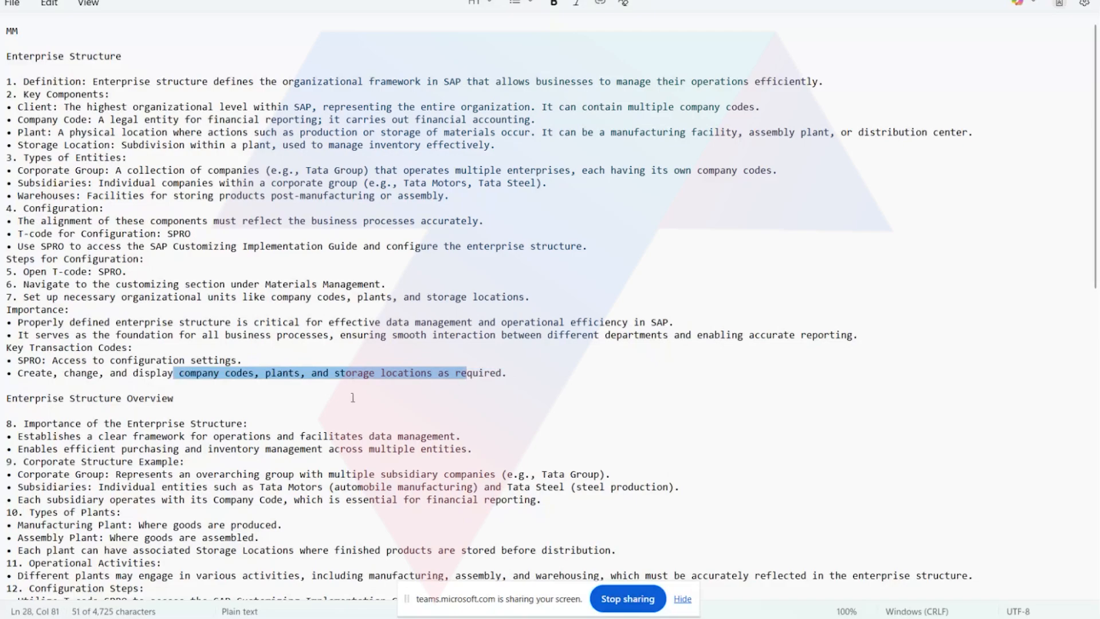
Examine the IMG - Implementation Guide note and highlight the company, company code and controlling area items assigned to the Finance team.
{"action": "scroll", "coordinate": [269, 441], "scroll_direction": "down", "scroll_amount": 3}
{"action": "scroll", "coordinate": [266, 447], "scroll_direction": "down", "scroll_amount": 5}
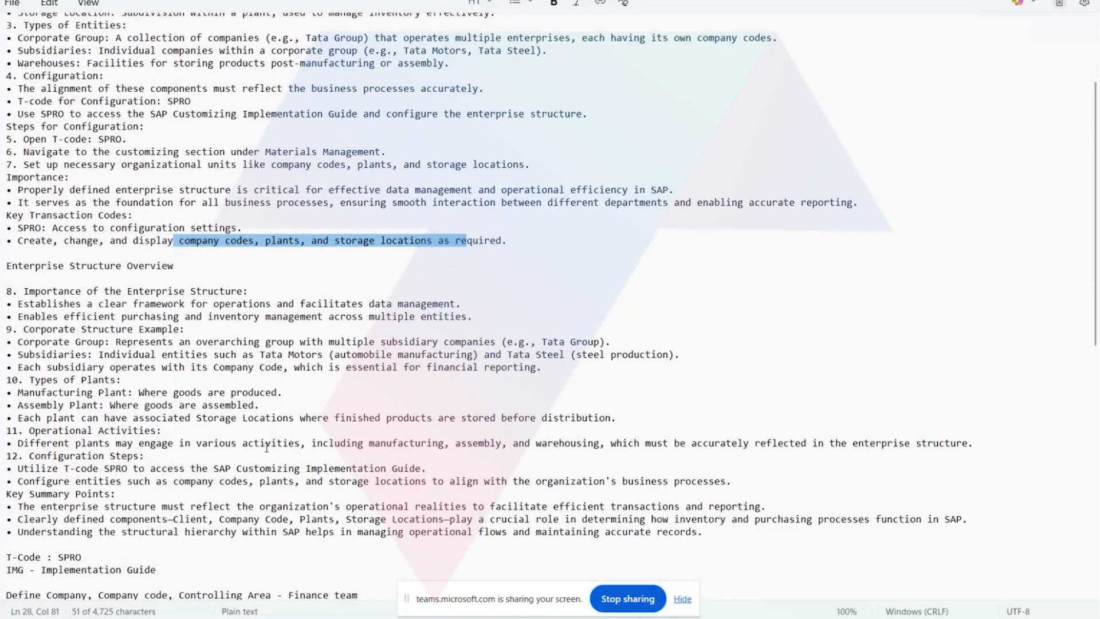
{"action": "scroll", "coordinate": [266, 461], "scroll_direction": "down", "scroll_amount": 3}
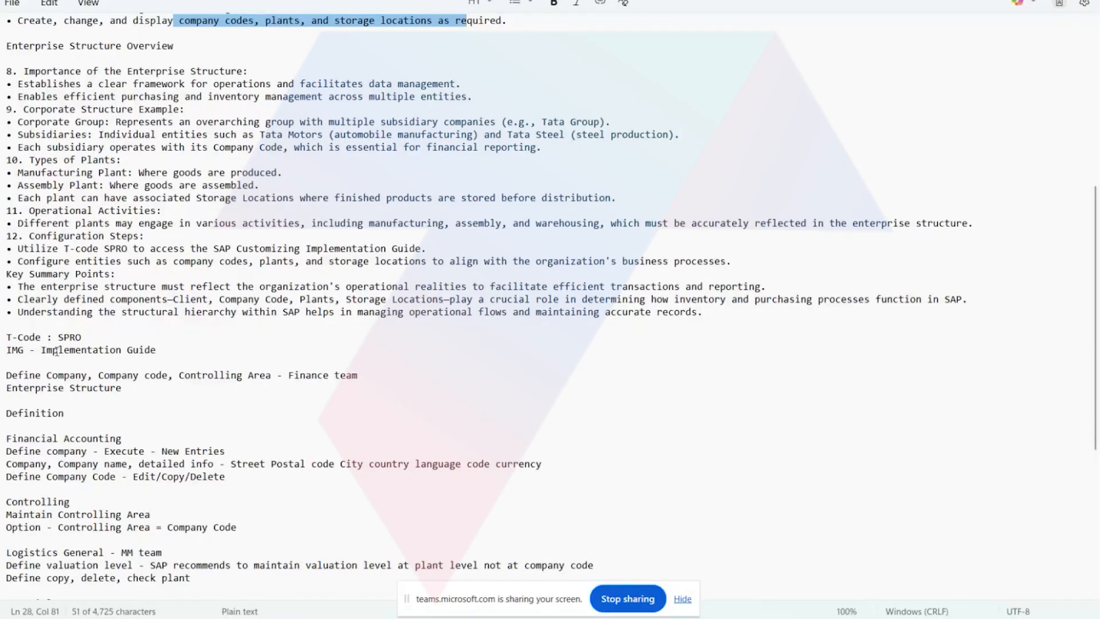
{"action": "left_click_drag", "start_coordinate": [41, 349], "coordinate": [186, 360]}
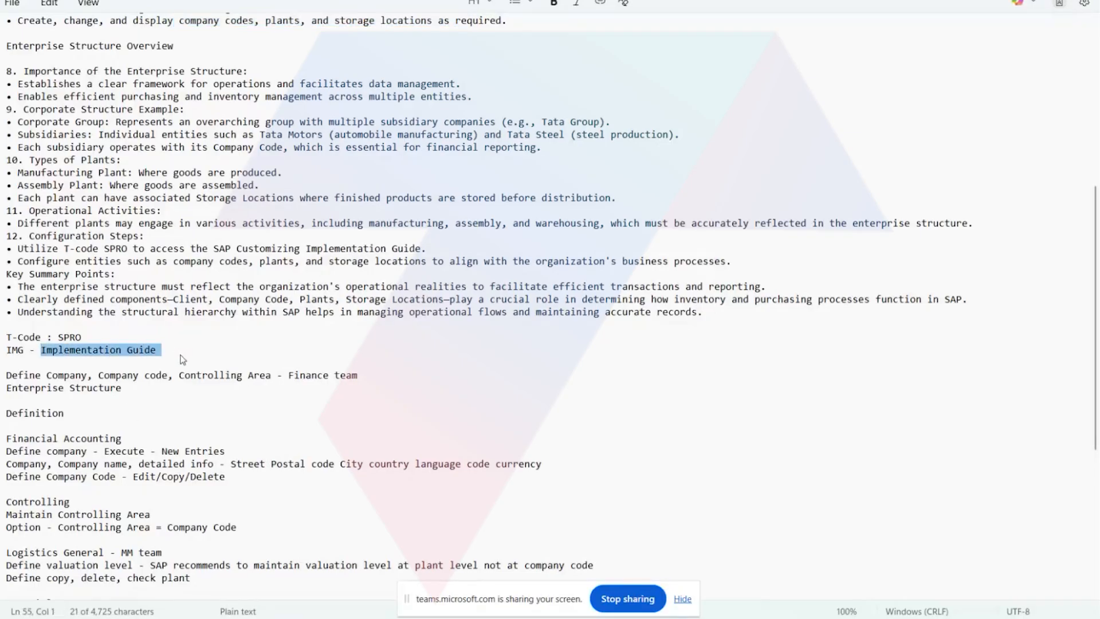
{"action": "left_click", "coordinate": [114, 402]}
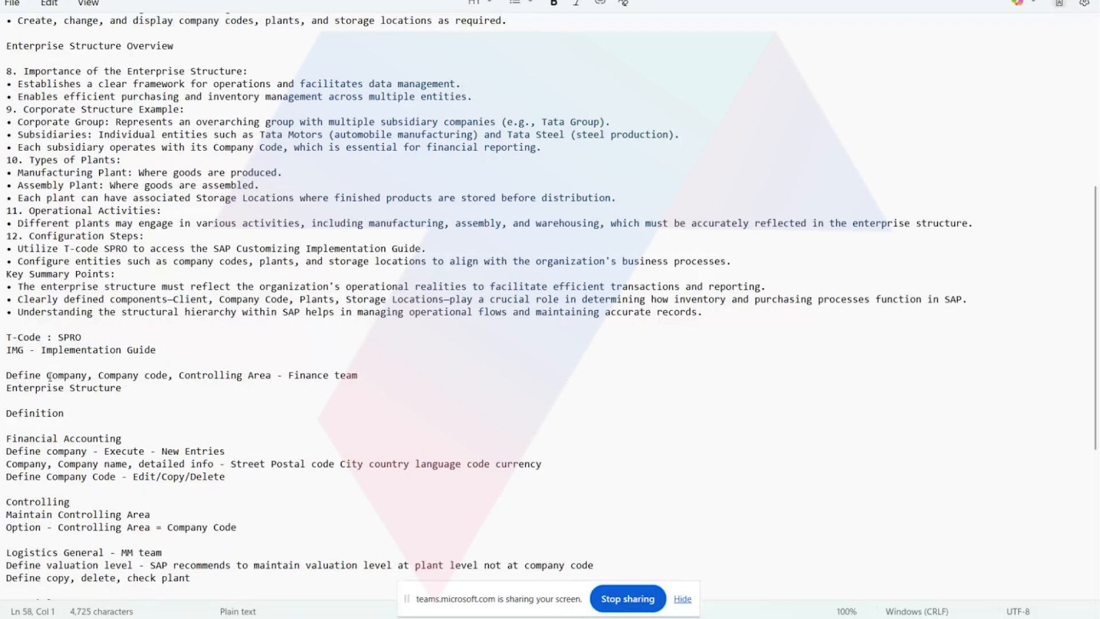
{"action": "left_click_drag", "start_coordinate": [47, 376], "coordinate": [286, 376]}
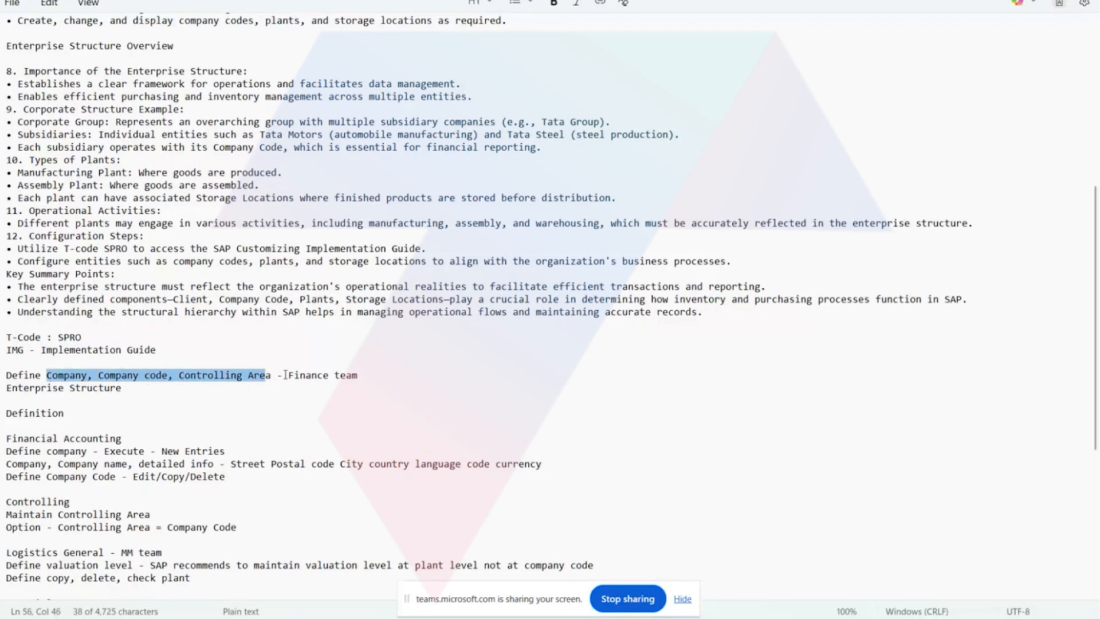
{"action": "left_click", "coordinate": [296, 376]}
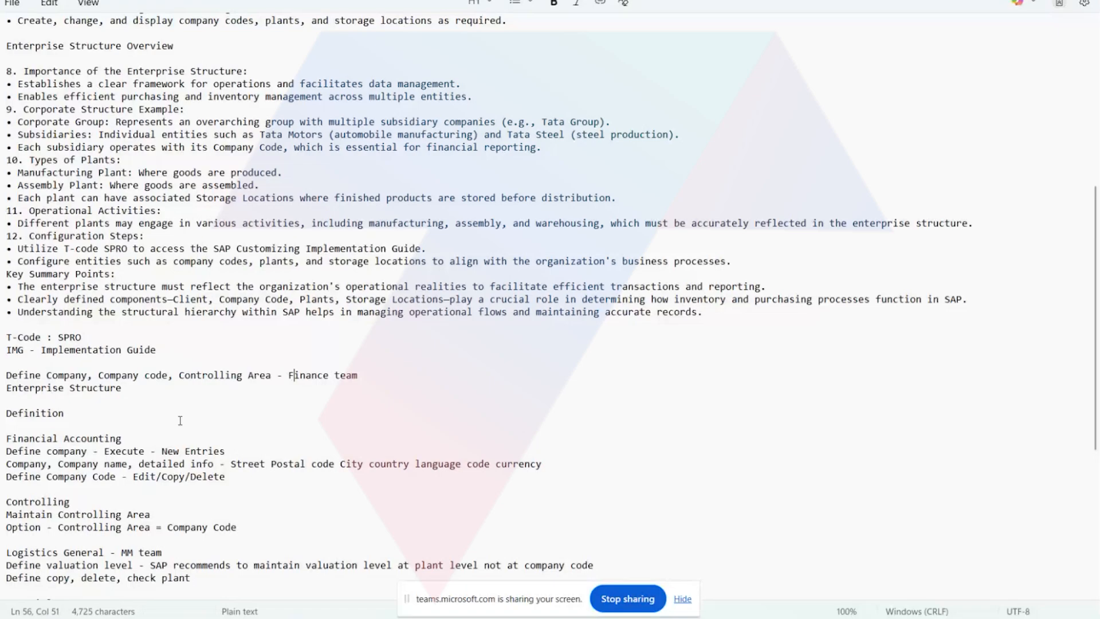
Highlight the Definition section's headings in turn: Financial Accounting, Controlling, Logistics General and Material Management.
{"action": "scroll", "coordinate": [182, 416], "scroll_direction": "down", "scroll_amount": 2}
{"action": "scroll", "coordinate": [180, 420], "scroll_direction": "down", "scroll_amount": 2}
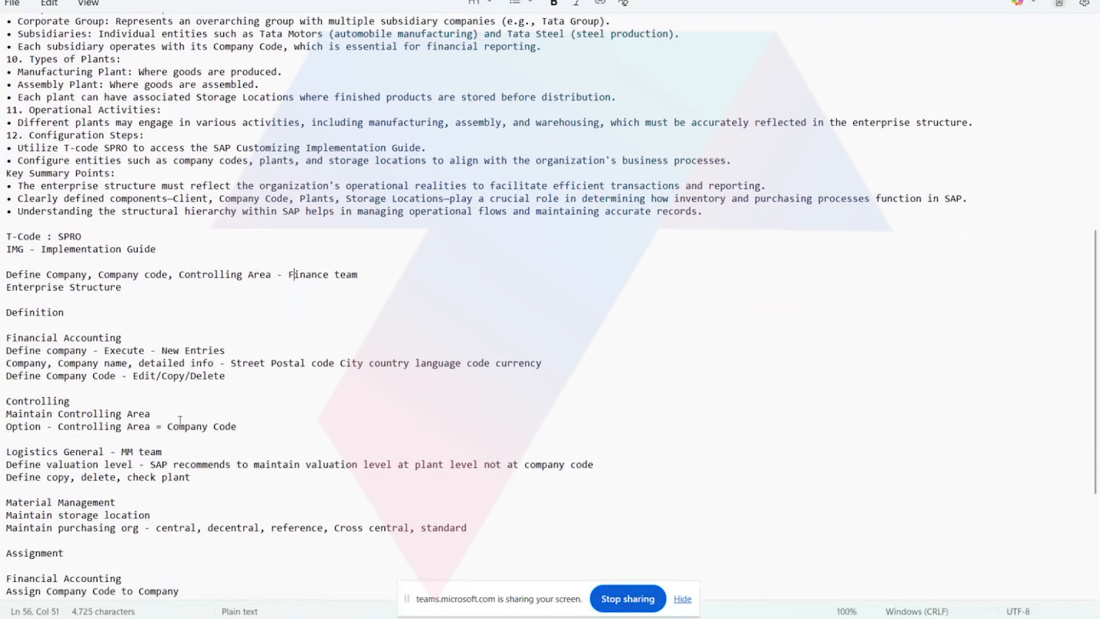
{"action": "left_click_drag", "start_coordinate": [127, 325], "coordinate": [13, 327]}
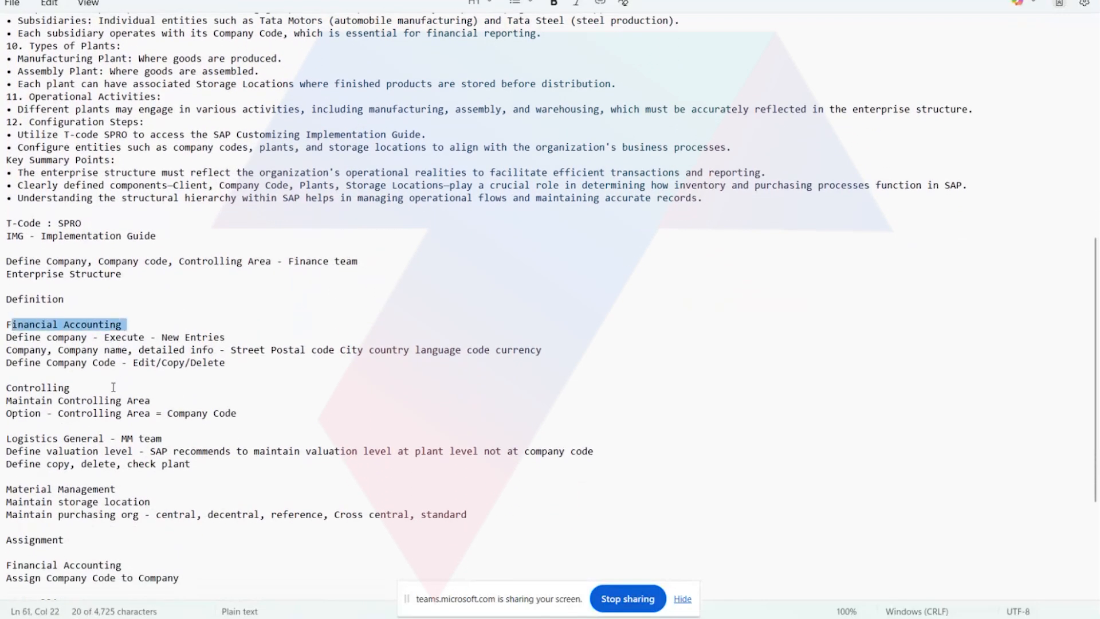
{"action": "left_click_drag", "start_coordinate": [110, 388], "coordinate": [5, 391]}
{"action": "left_click_drag", "start_coordinate": [118, 439], "coordinate": [6, 443]}
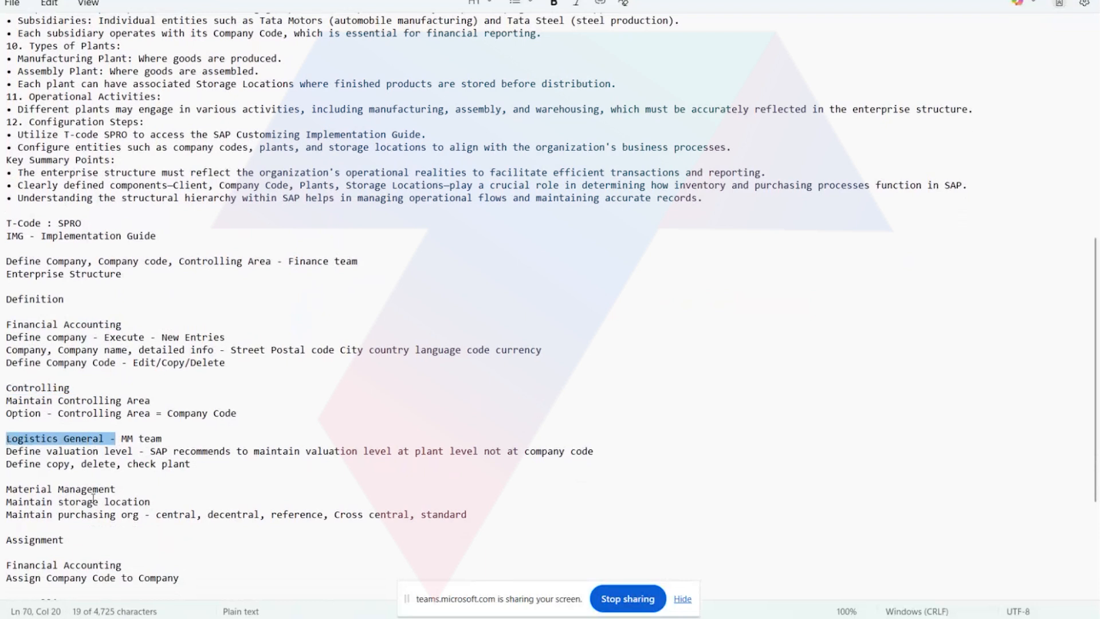
{"action": "left_click_drag", "start_coordinate": [121, 487], "coordinate": [6, 489]}
{"action": "scroll", "coordinate": [89, 496], "scroll_direction": "down", "scroll_amount": 1}
{"action": "scroll", "coordinate": [89, 496], "scroll_direction": "down", "scroll_amount": 2}
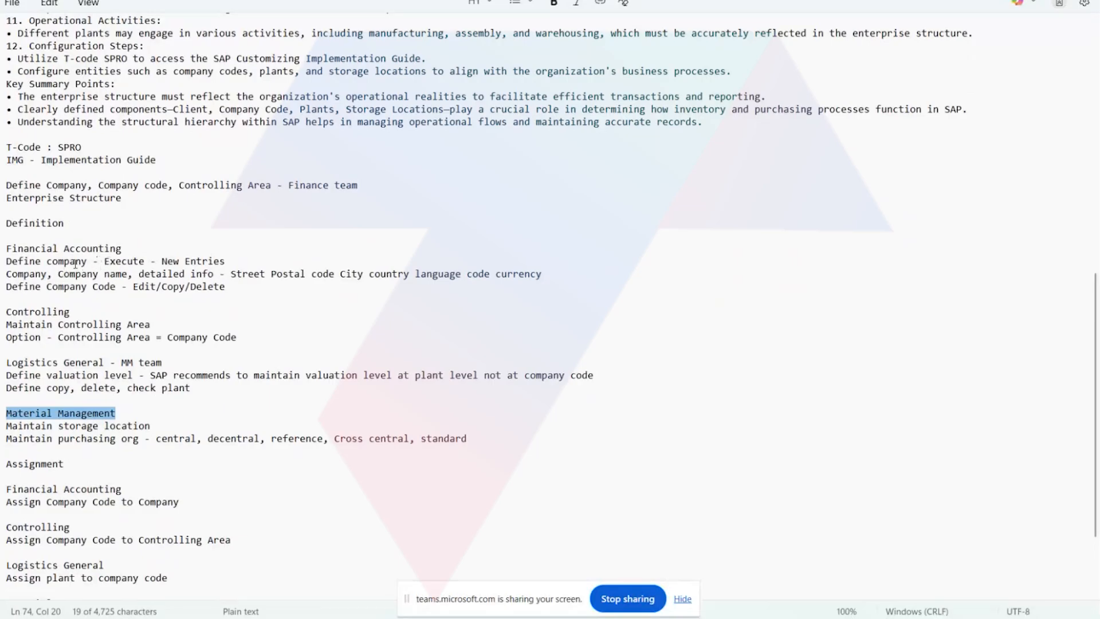
Review the Financial Accounting and Controlling definition notes, highlighting New Entries, Edit/Copy/Delete and the Controlling Area = Company Code option.
{"action": "left_click_drag", "start_coordinate": [105, 264], "coordinate": [224, 262]}
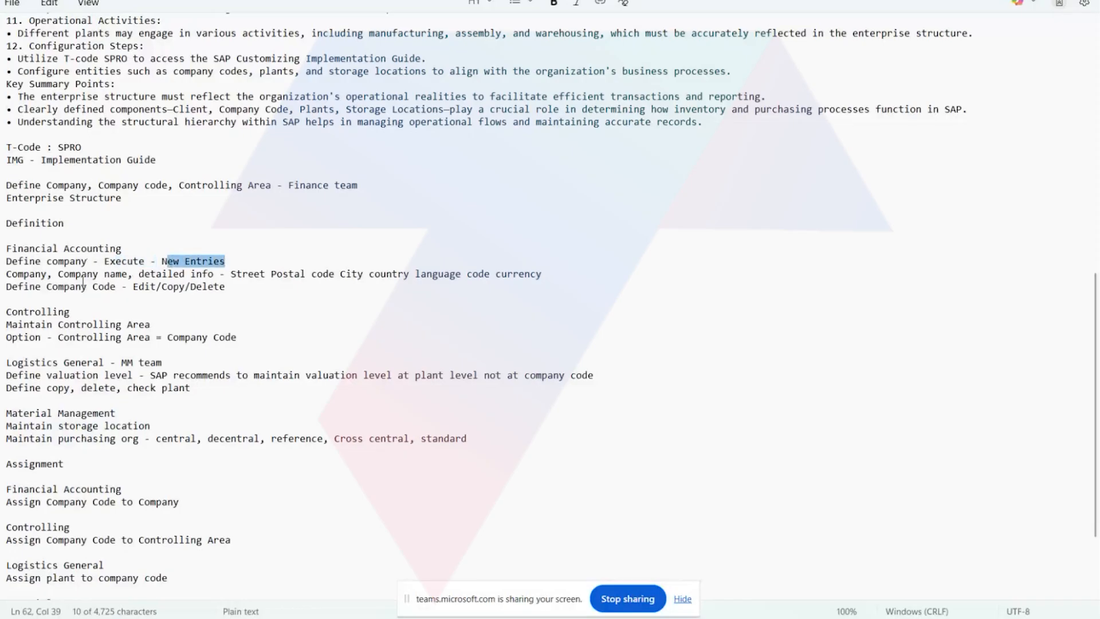
{"action": "left_click", "coordinate": [6, 275]}
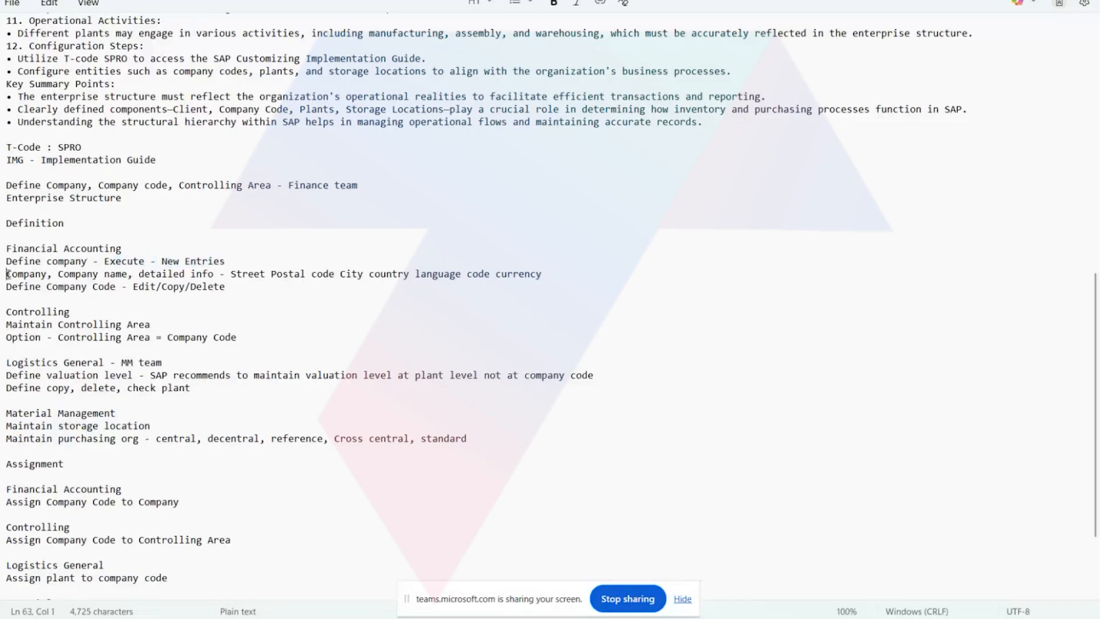
{"action": "left_click_drag", "start_coordinate": [7, 274], "coordinate": [319, 273]}
{"action": "left_click_drag", "start_coordinate": [239, 296], "coordinate": [132, 288]}
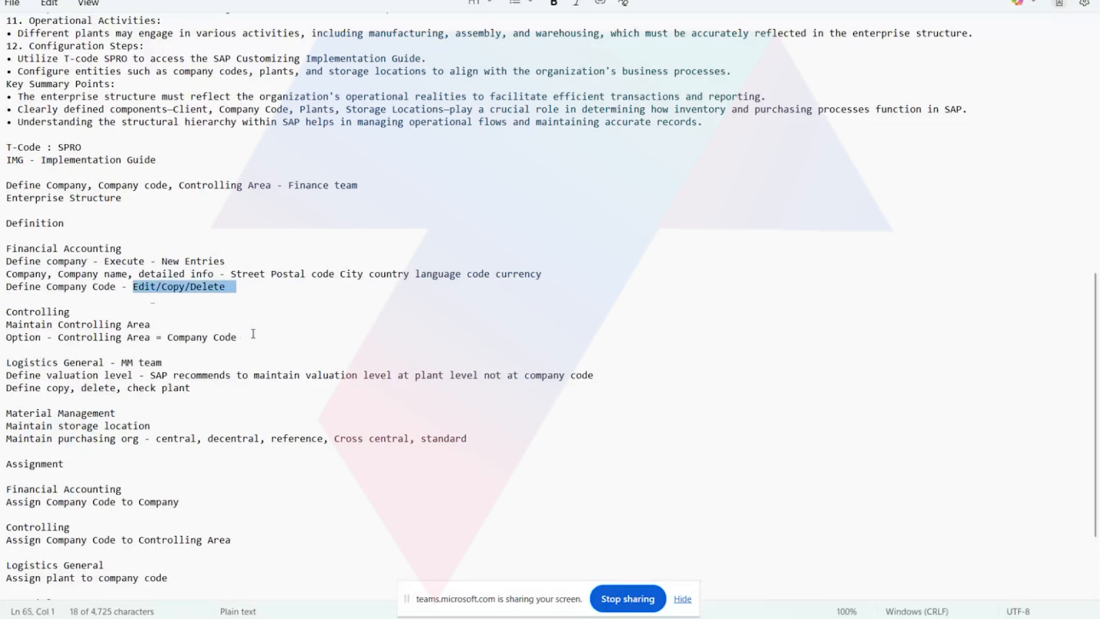
{"action": "left_click_drag", "start_coordinate": [151, 325], "coordinate": [60, 330]}
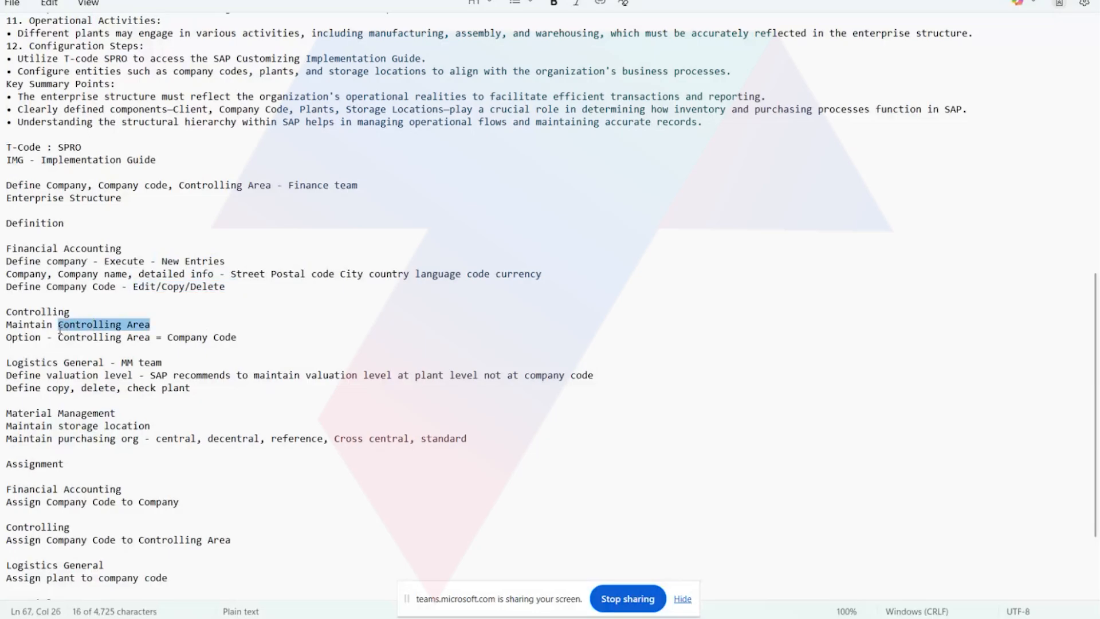
{"action": "left_click_drag", "start_coordinate": [58, 336], "coordinate": [250, 333]}
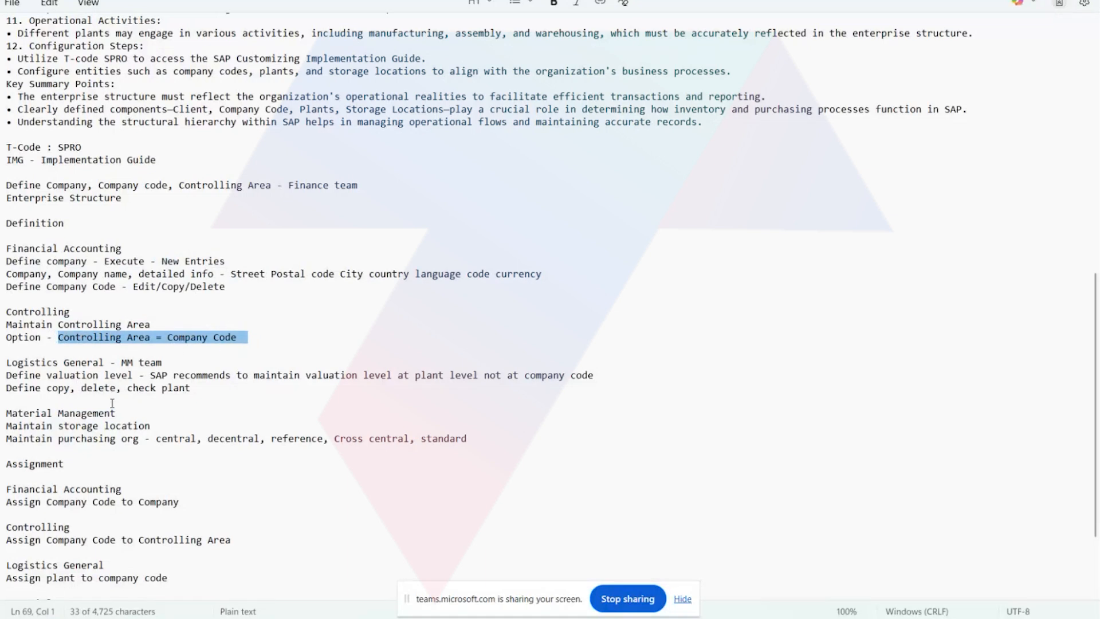
Review the Logistics General and Material Management definition notes, highlighting the valuation level recommendation and the purchasing org types.
{"action": "scroll", "coordinate": [104, 416], "scroll_direction": "down", "scroll_amount": 1}
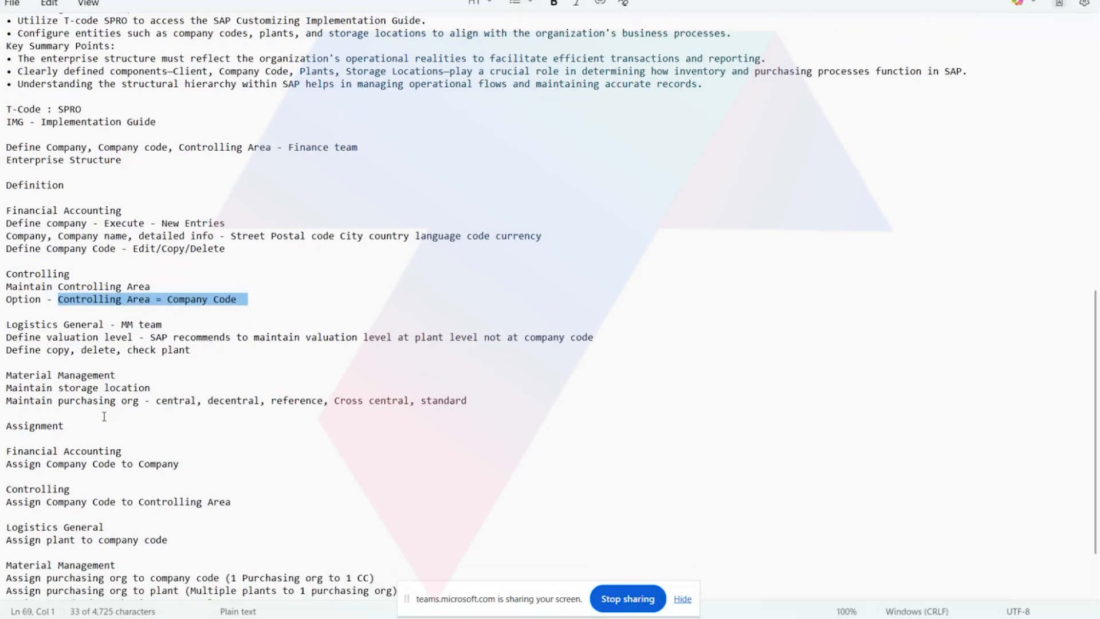
{"action": "scroll", "coordinate": [105, 417], "scroll_direction": "down", "scroll_amount": 2}
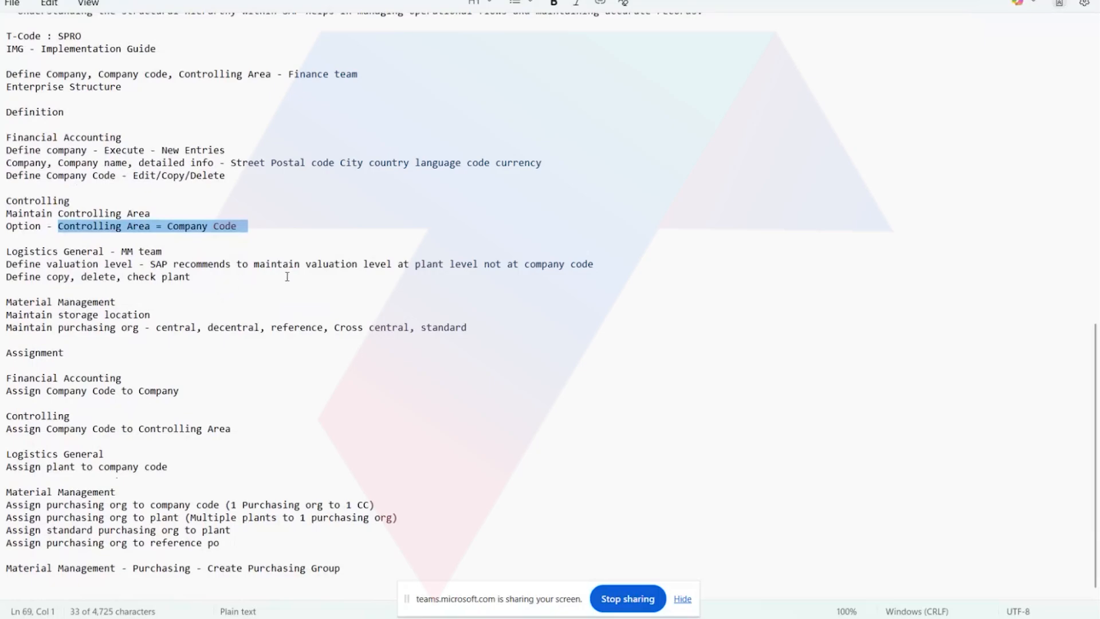
{"action": "left_click_drag", "start_coordinate": [306, 265], "coordinate": [421, 285]}
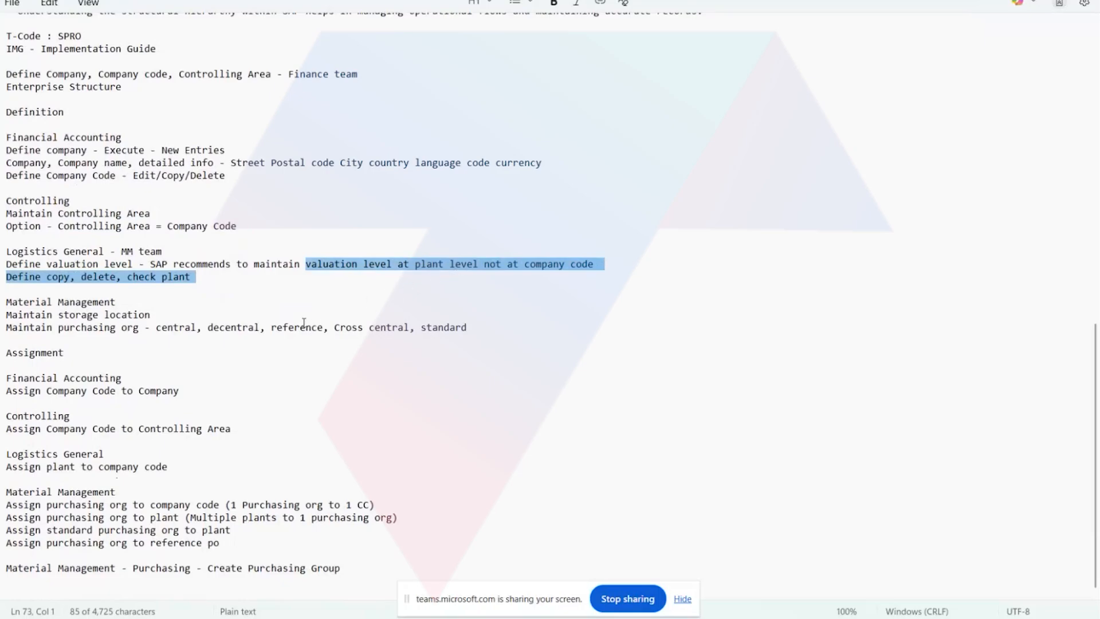
{"action": "left_click", "coordinate": [262, 368]}
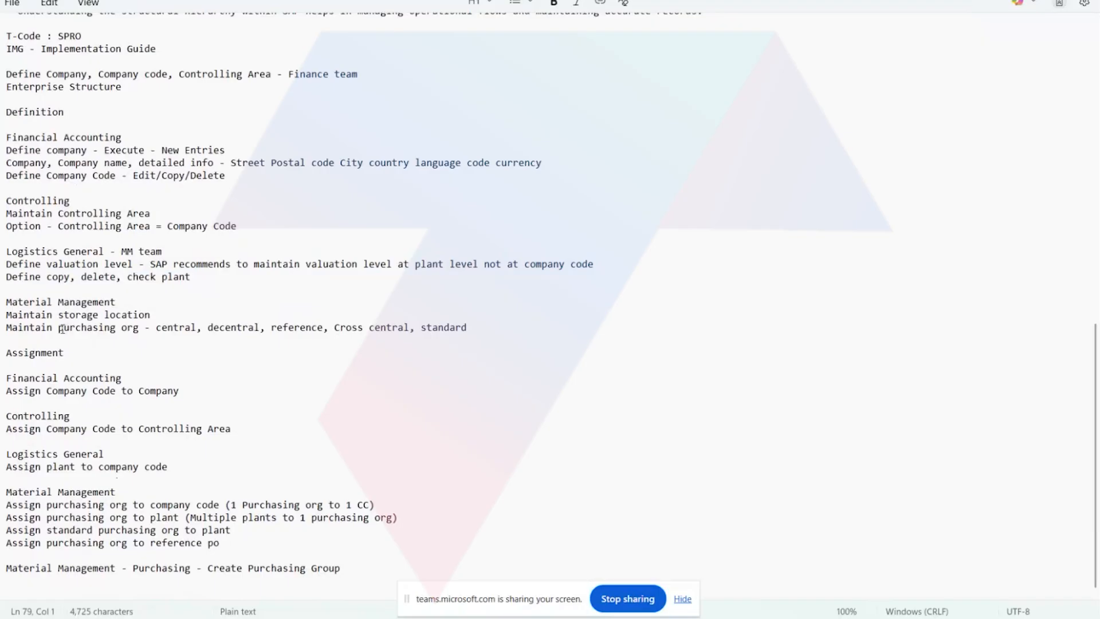
{"action": "left_click_drag", "start_coordinate": [62, 328], "coordinate": [476, 324]}
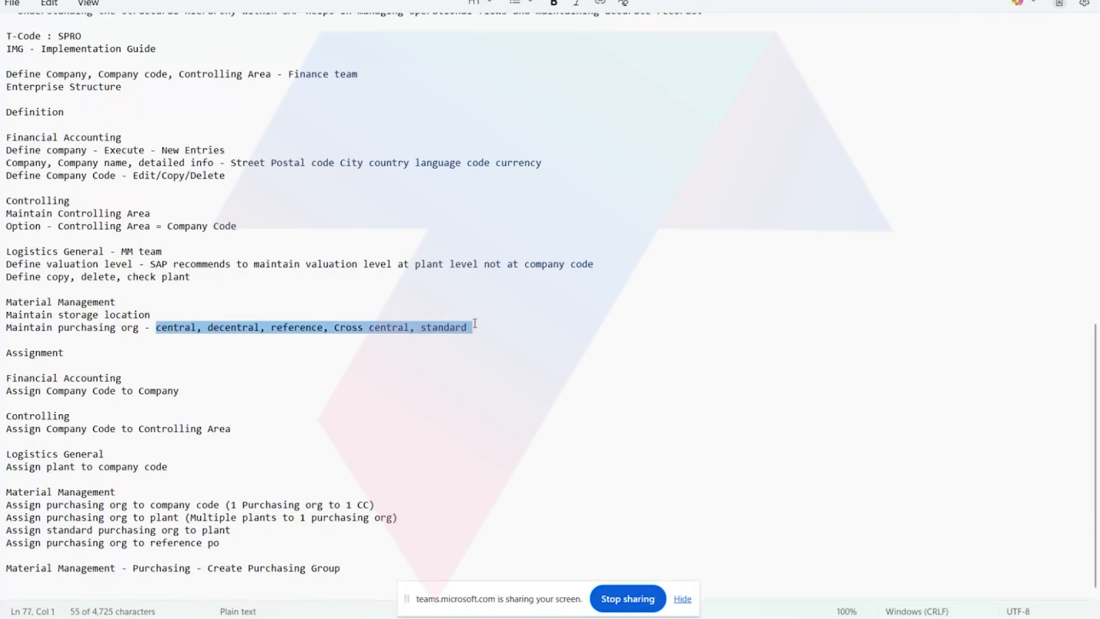
{"action": "left_click", "coordinate": [270, 342]}
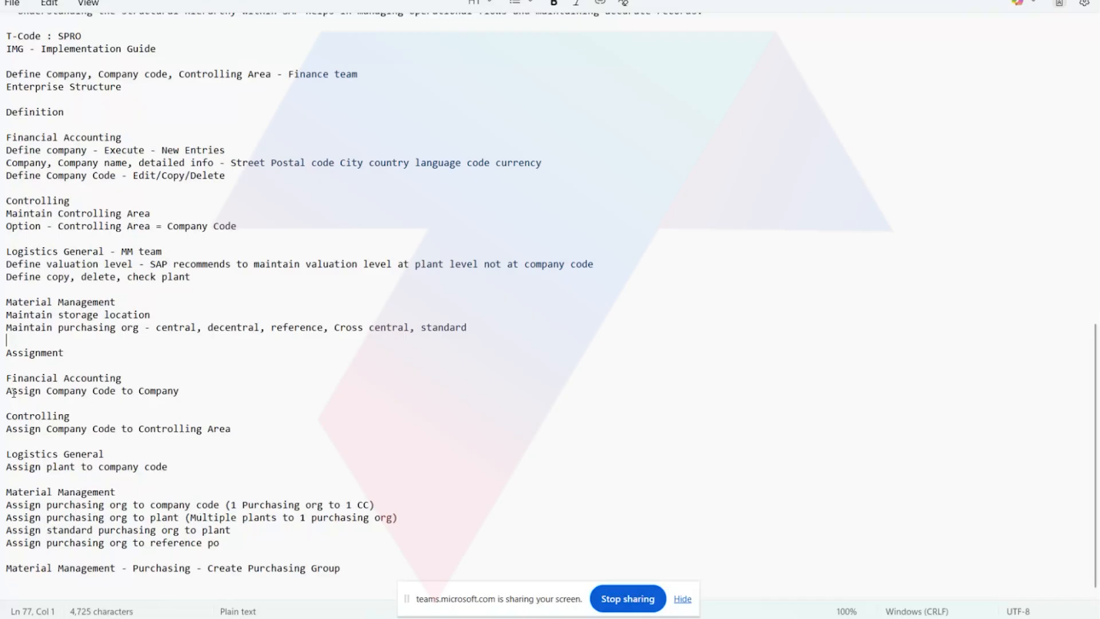
Highlight the Assignment notes on assigning the company code to the company and to the controlling area.
{"action": "left_click_drag", "start_coordinate": [41, 391], "coordinate": [194, 402]}
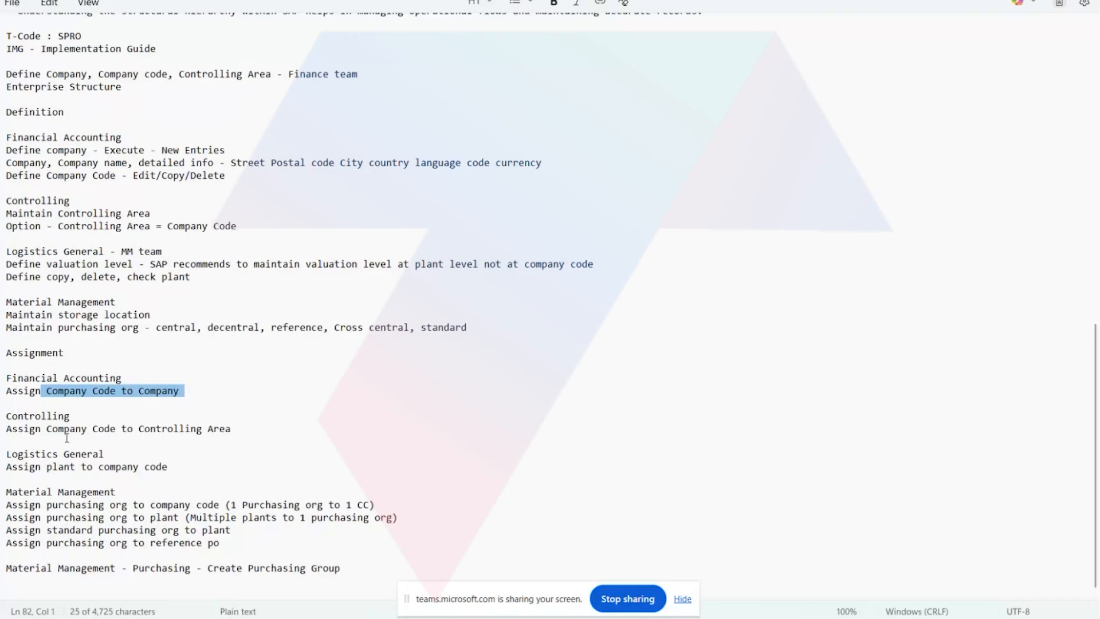
{"action": "left_click", "coordinate": [47, 429]}
{"action": "left_click_drag", "start_coordinate": [47, 428], "coordinate": [248, 432]}
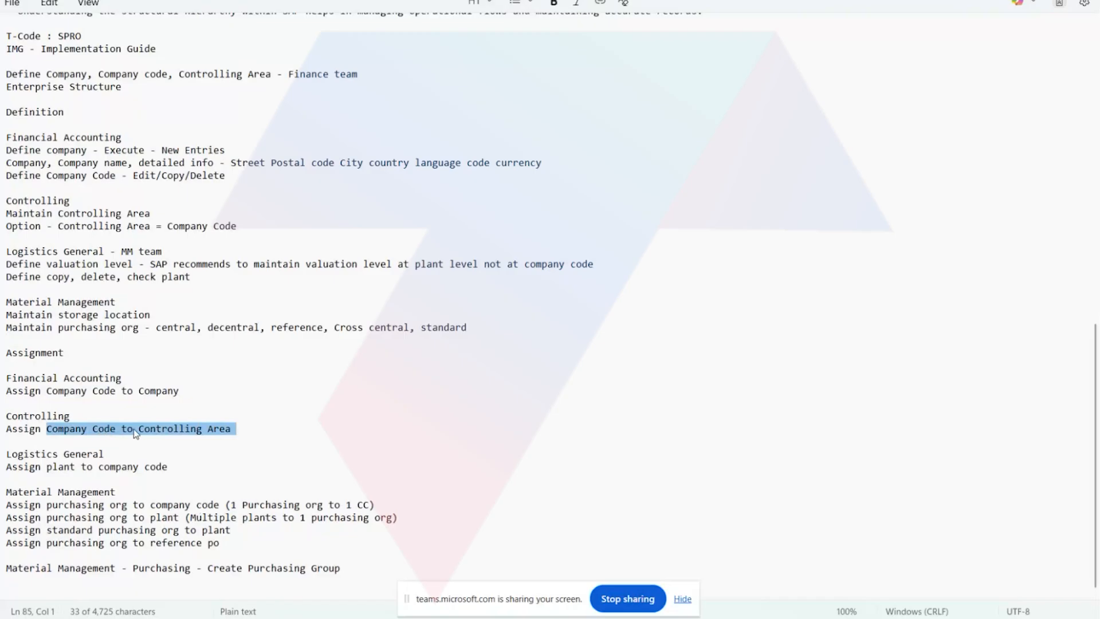
Mark the plant in the Logistics General assignment note on assigning it to the company code.
{"action": "left_click", "coordinate": [151, 430]}
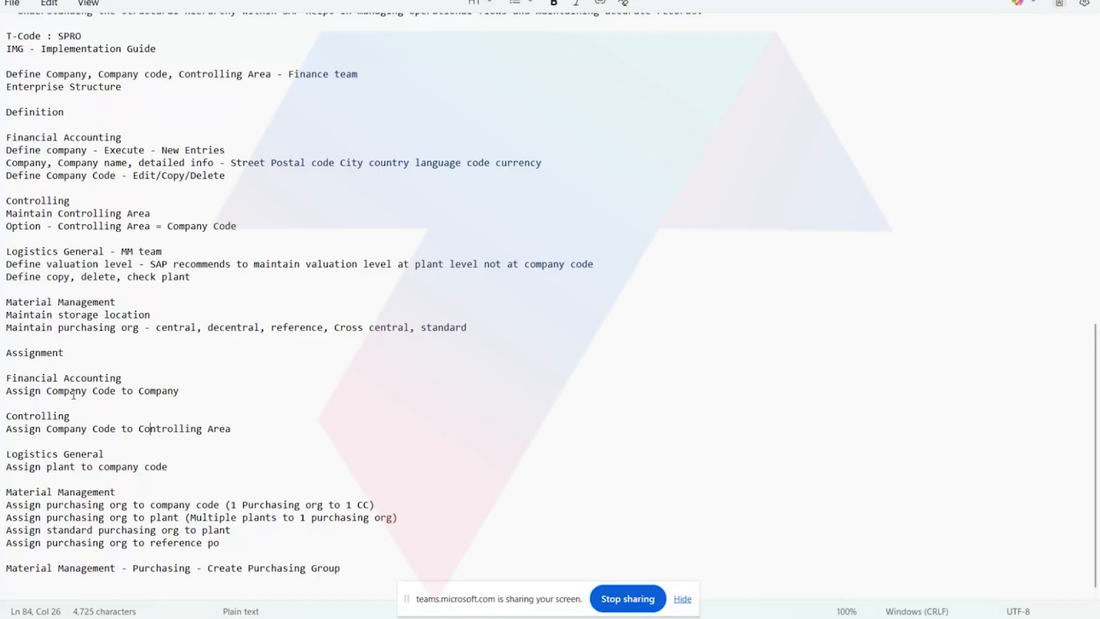
{"action": "left_click", "coordinate": [65, 466]}
{"action": "left_click_drag", "start_coordinate": [65, 467], "coordinate": [73, 467]}
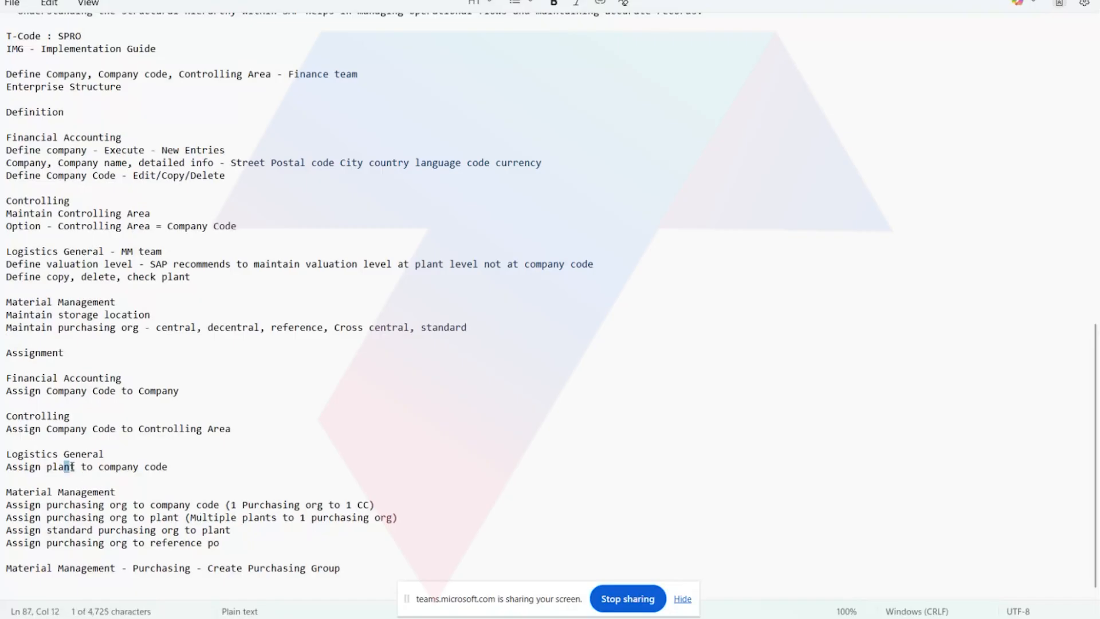
{"action": "left_click", "coordinate": [113, 478]}
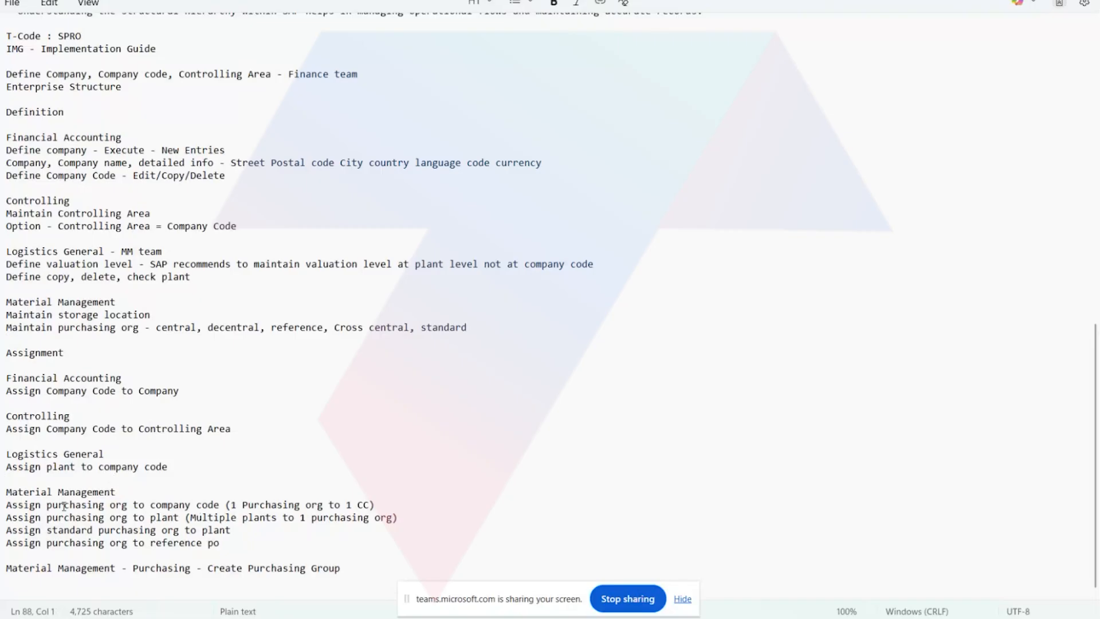
Highlight the Material Management assignment notes on linking purchasing orgs to company code, plant, standard purchasing org and reference po.
{"action": "left_click_drag", "start_coordinate": [5, 506], "coordinate": [223, 509]}
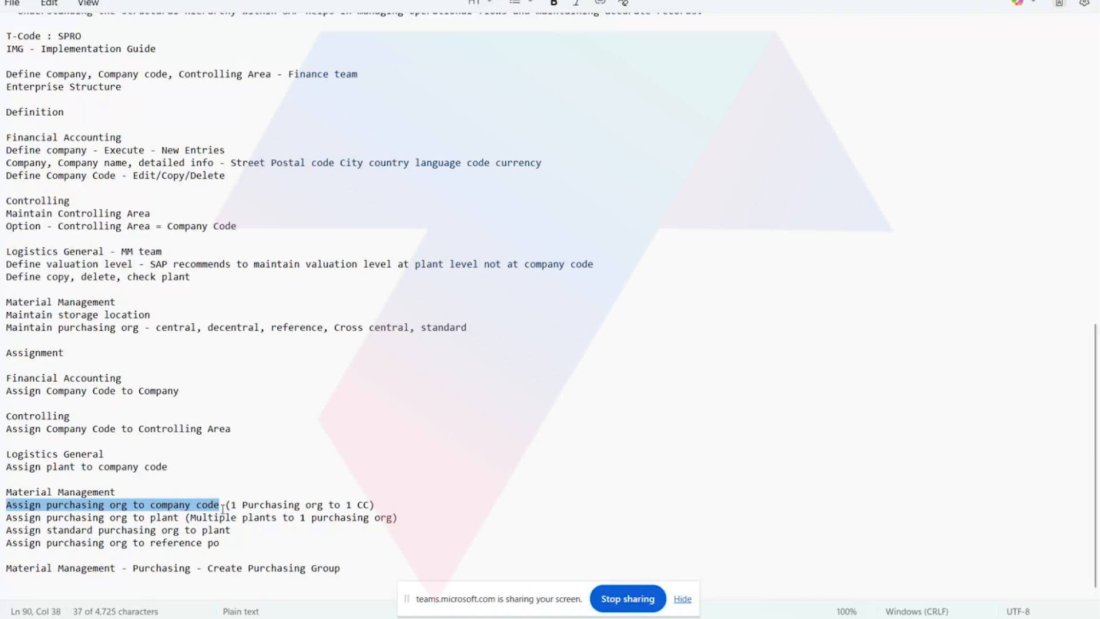
{"action": "left_click_drag", "start_coordinate": [230, 506], "coordinate": [372, 506]}
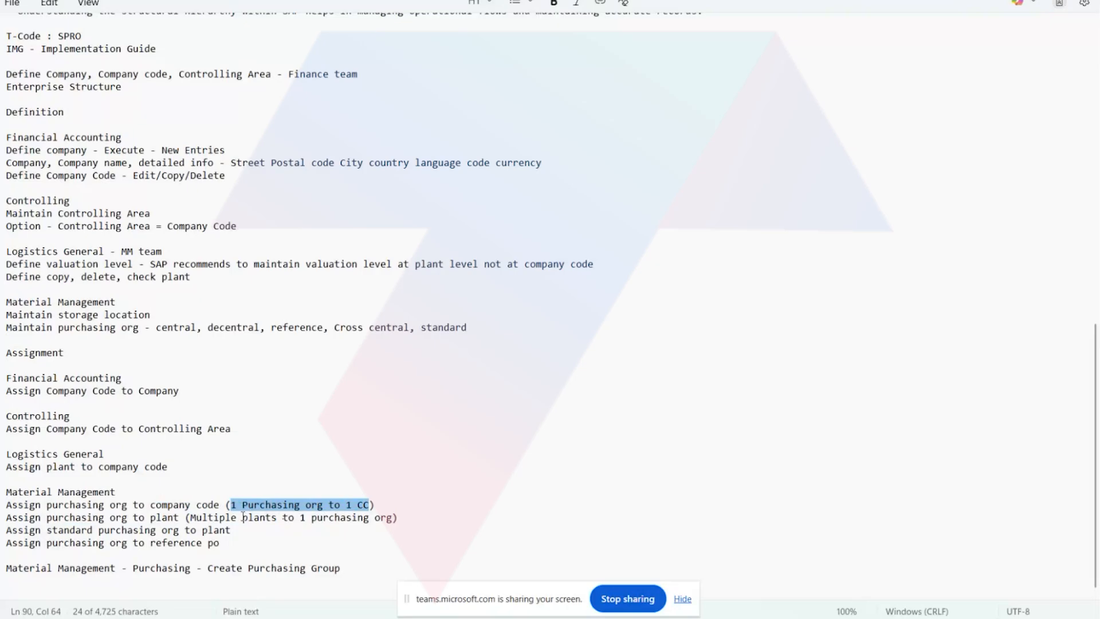
{"action": "left_click_drag", "start_coordinate": [289, 519], "coordinate": [381, 520]}
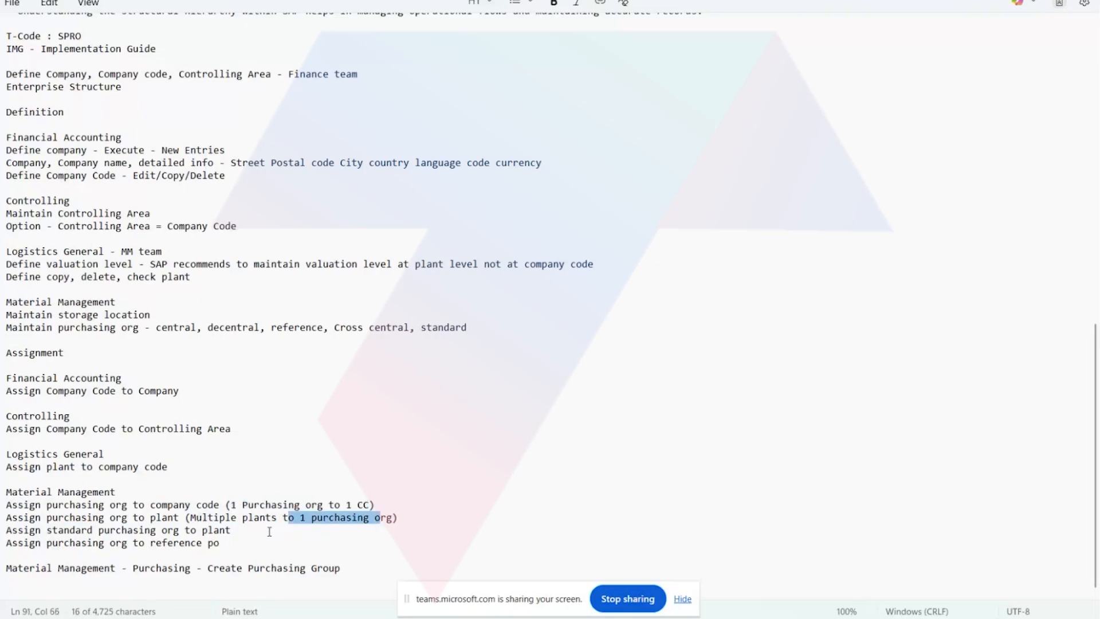
{"action": "left_click_drag", "start_coordinate": [264, 532], "coordinate": [63, 532]}
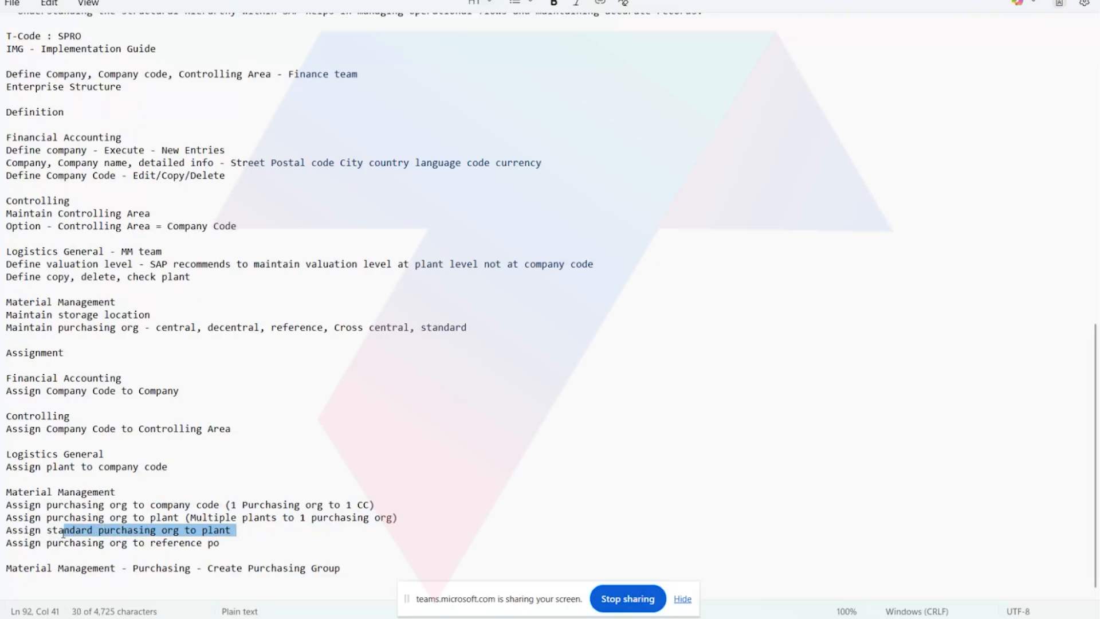
{"action": "left_click", "coordinate": [210, 465]}
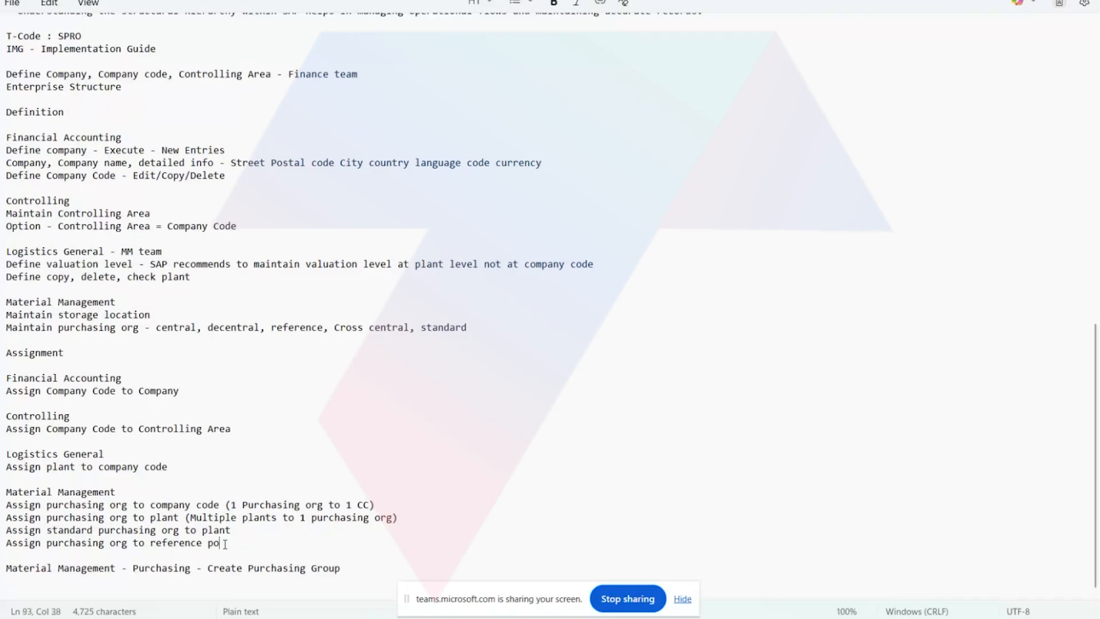
{"action": "left_click_drag", "start_coordinate": [224, 544], "coordinate": [84, 543]}
Skim the full MM notes from the Enterprise Structure definition and overview down to the purchasing org assignments.
{"action": "scroll", "coordinate": [133, 510], "scroll_direction": "up", "scroll_amount": 6}
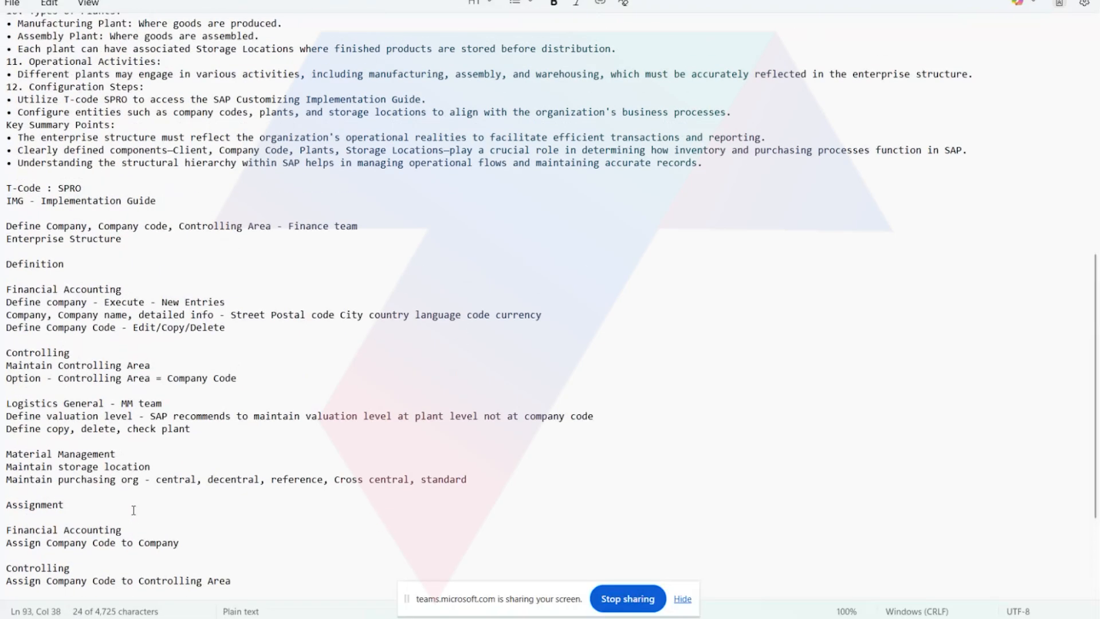
{"action": "scroll", "coordinate": [133, 510], "scroll_direction": "up", "scroll_amount": 11}
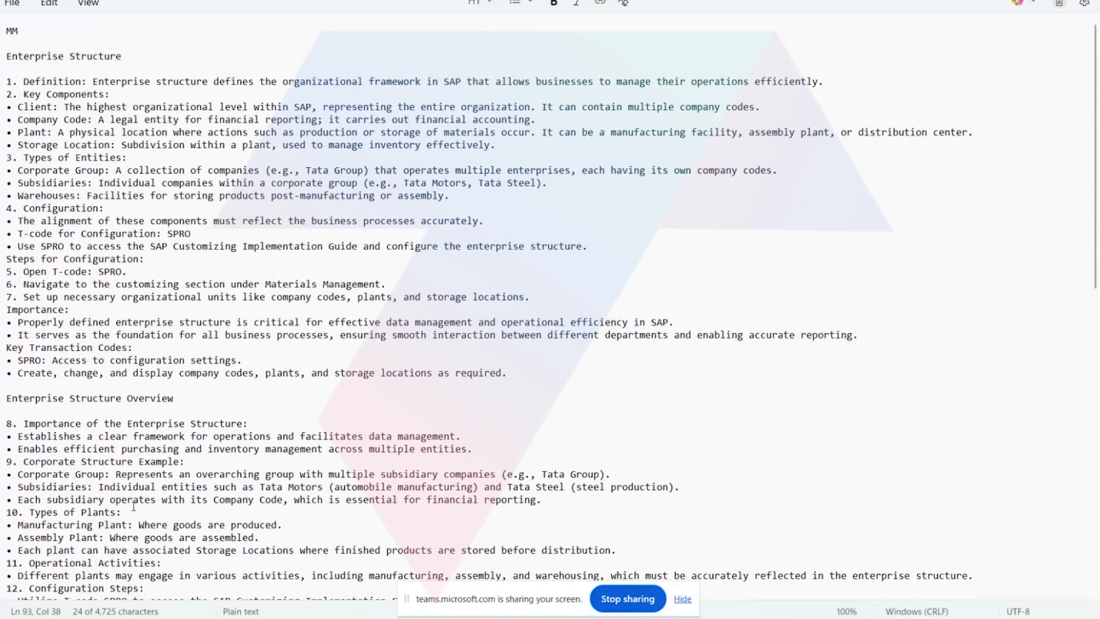
{"action": "scroll", "coordinate": [133, 507], "scroll_direction": "down", "scroll_amount": 3}
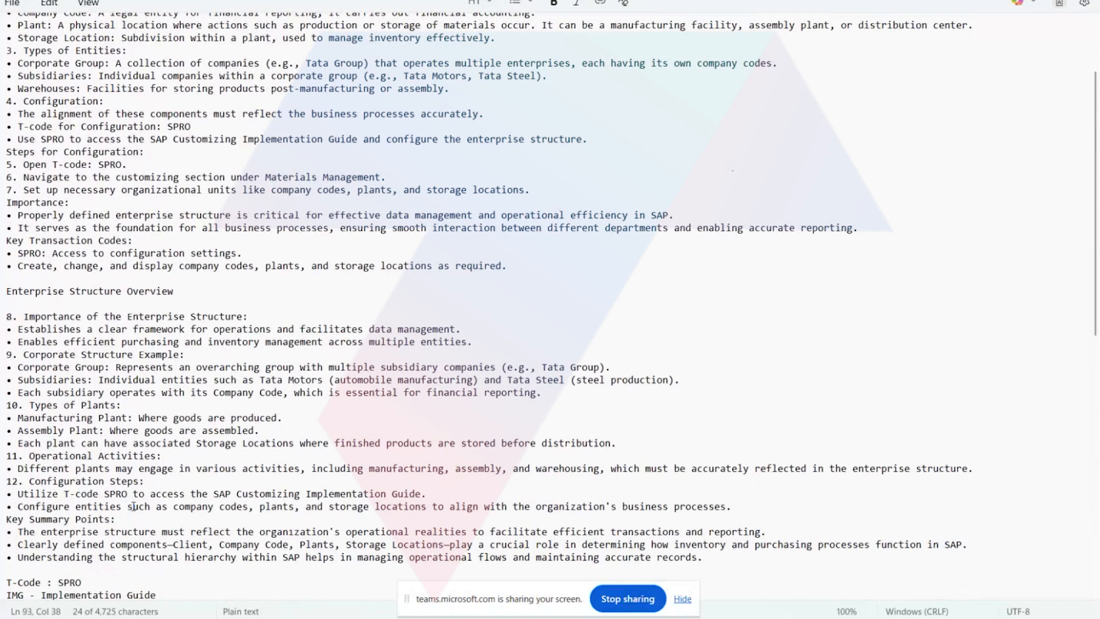
{"action": "scroll", "coordinate": [133, 506], "scroll_direction": "down", "scroll_amount": 6}
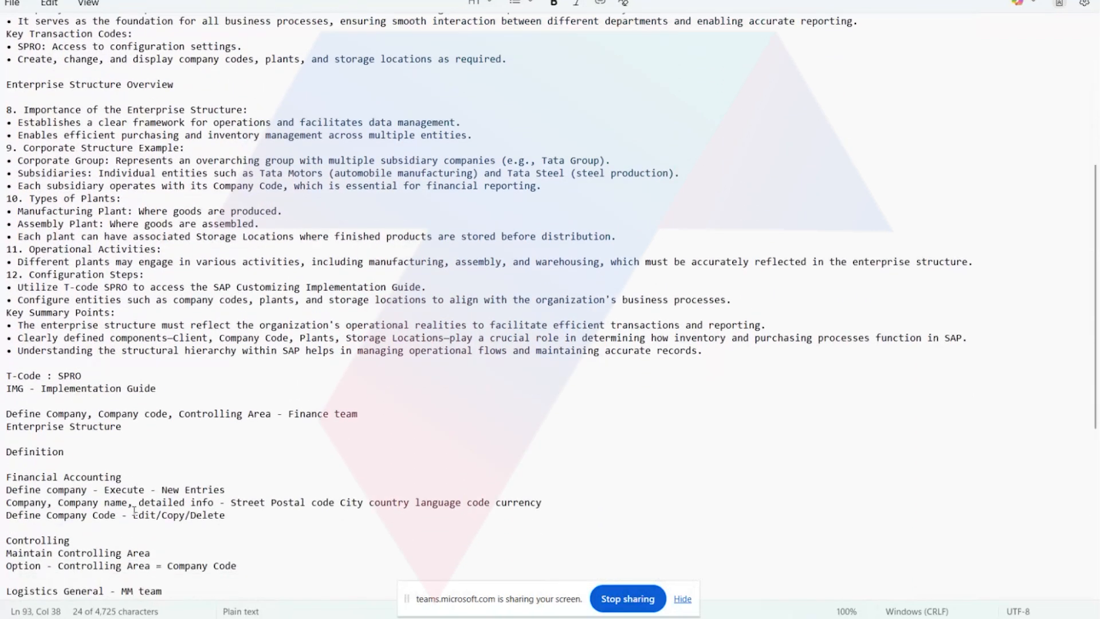
{"action": "scroll", "coordinate": [135, 510], "scroll_direction": "down", "scroll_amount": 10}
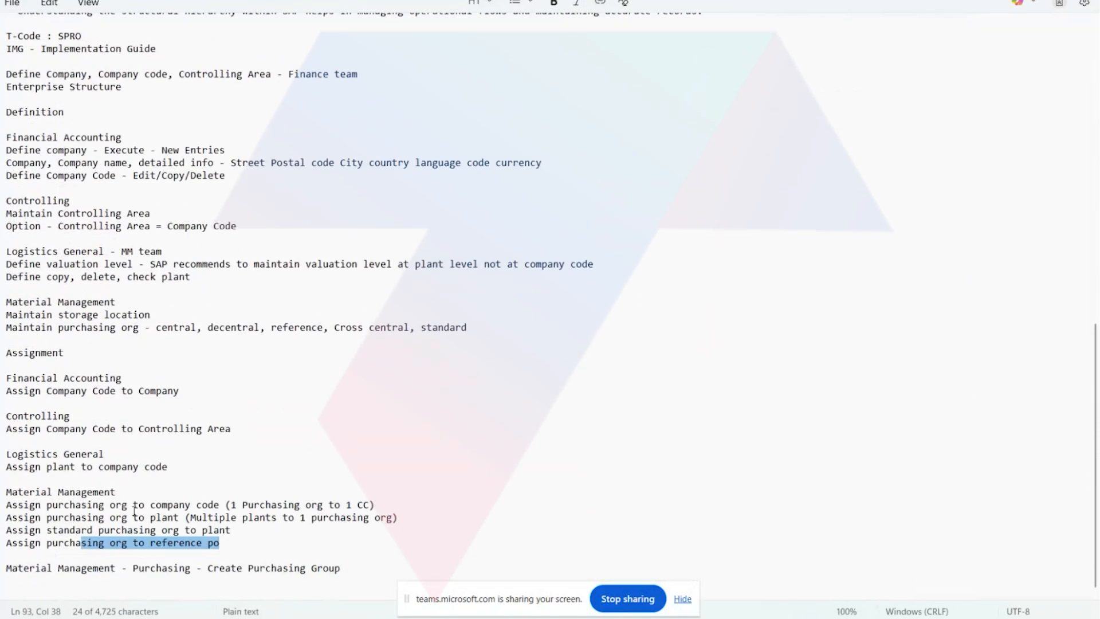
{"action": "scroll", "coordinate": [134, 510], "scroll_direction": "up", "scroll_amount": 10}
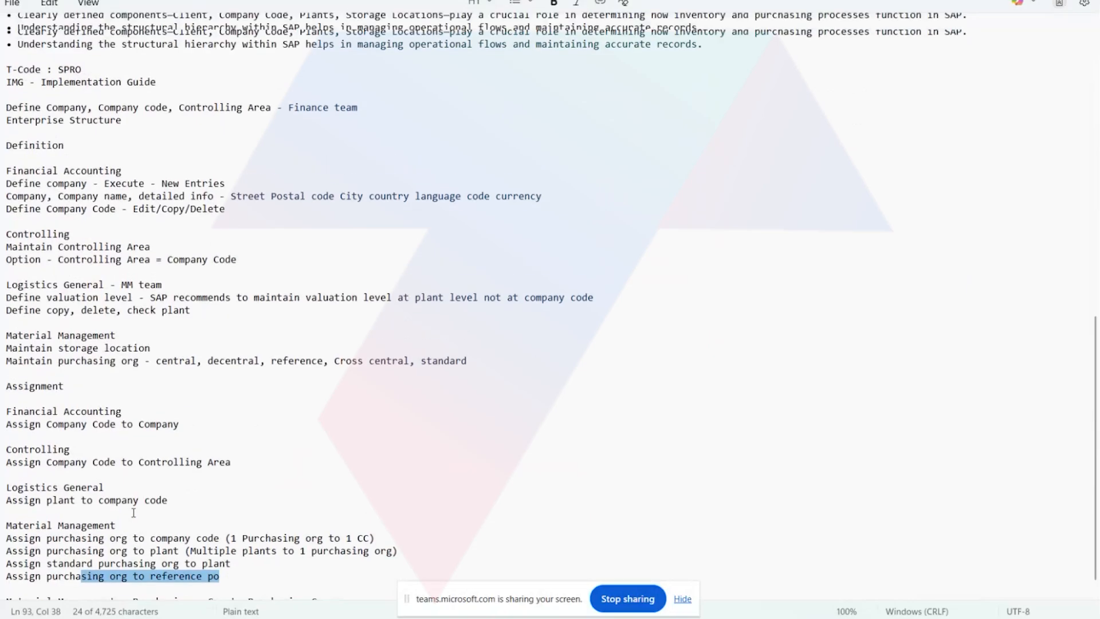
{"action": "scroll", "coordinate": [133, 513], "scroll_direction": "up", "scroll_amount": 7}
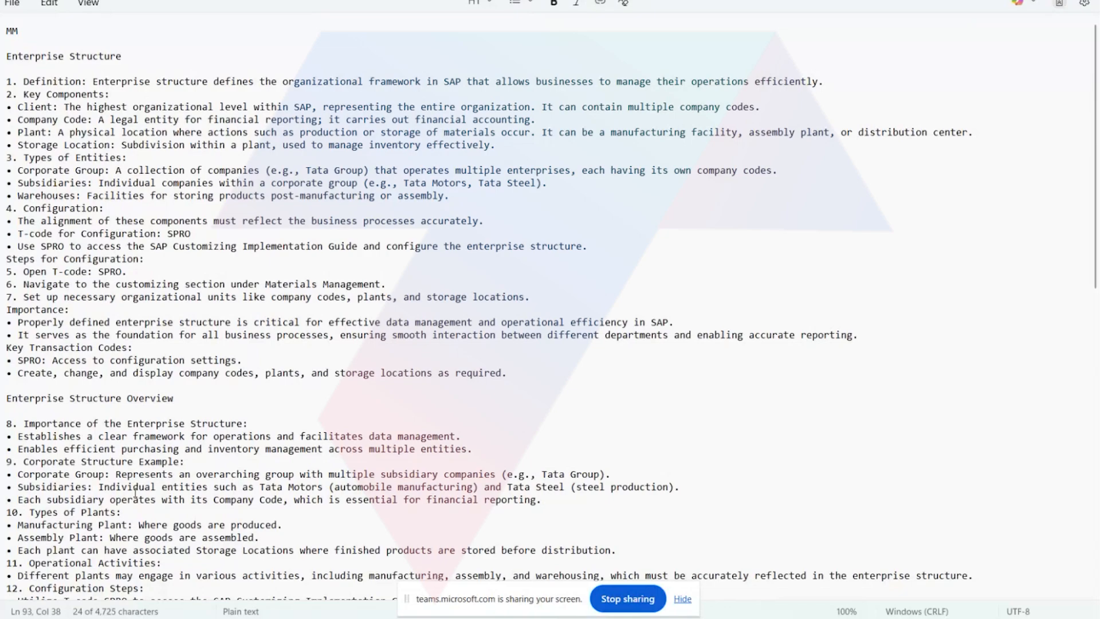
{"action": "scroll", "coordinate": [83, 504], "scroll_direction": "down", "scroll_amount": 7}
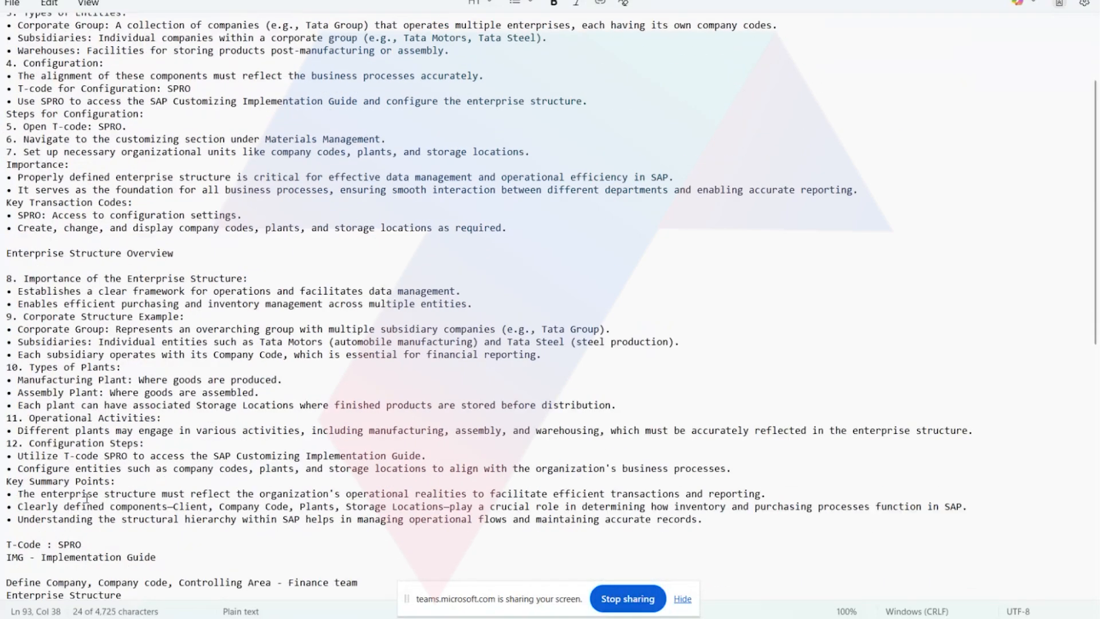
{"action": "scroll", "coordinate": [87, 498], "scroll_direction": "down", "scroll_amount": 10}
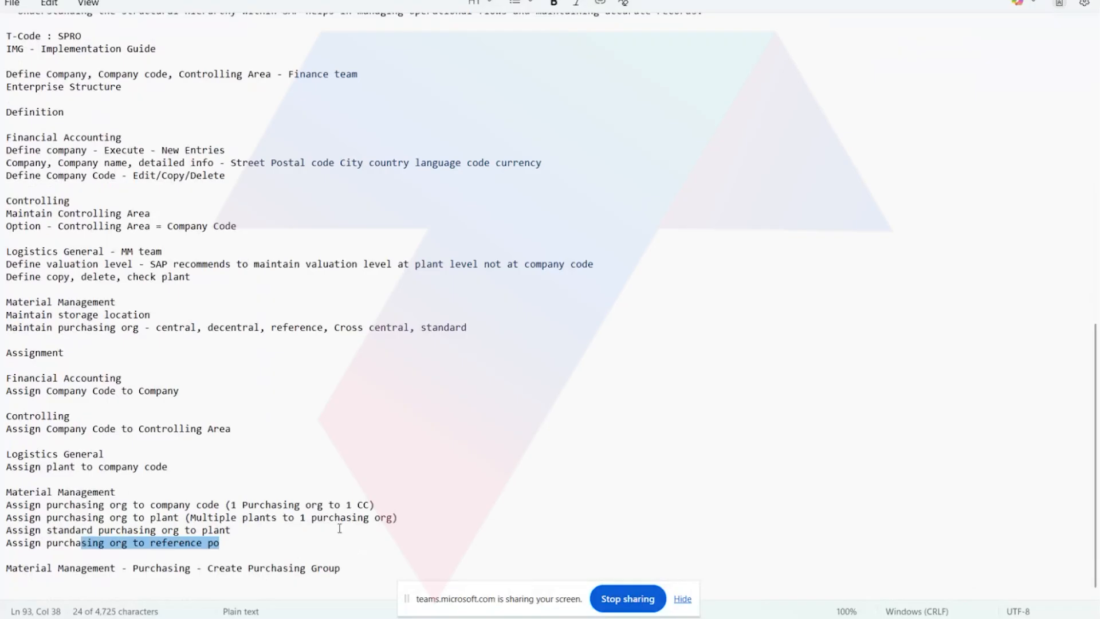
Highlight "1 CC" in the purchasing org note, the controlling area assignment and the Controlling Area = Company Code option.
{"action": "left_click", "coordinate": [348, 505]}
{"action": "left_click_drag", "start_coordinate": [354, 506], "coordinate": [373, 506]}
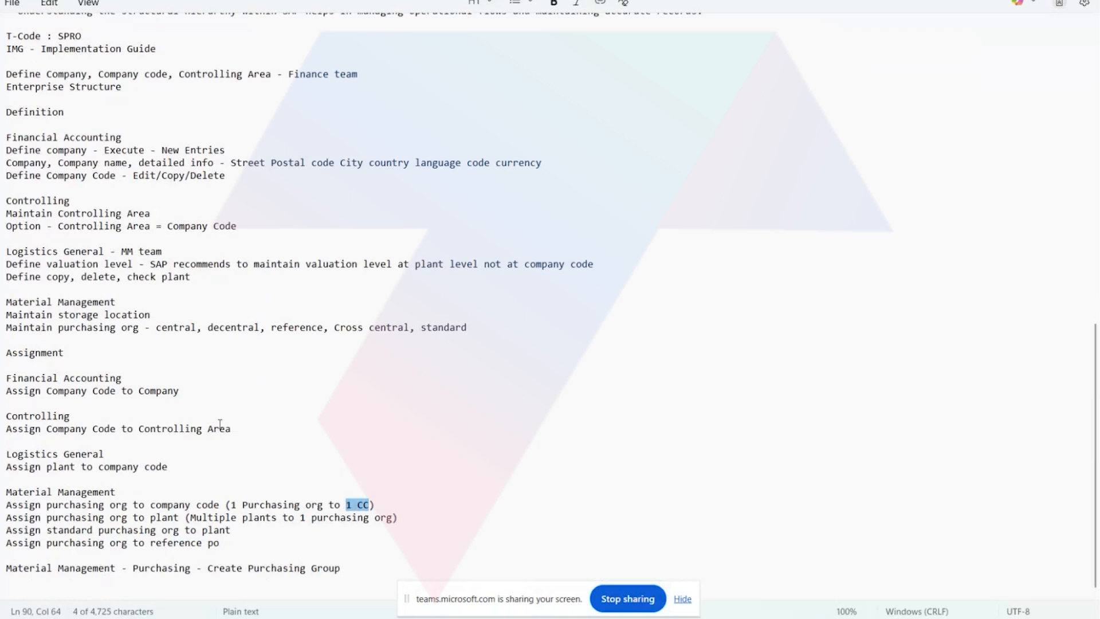
{"action": "left_click_drag", "start_coordinate": [231, 428], "coordinate": [156, 429]}
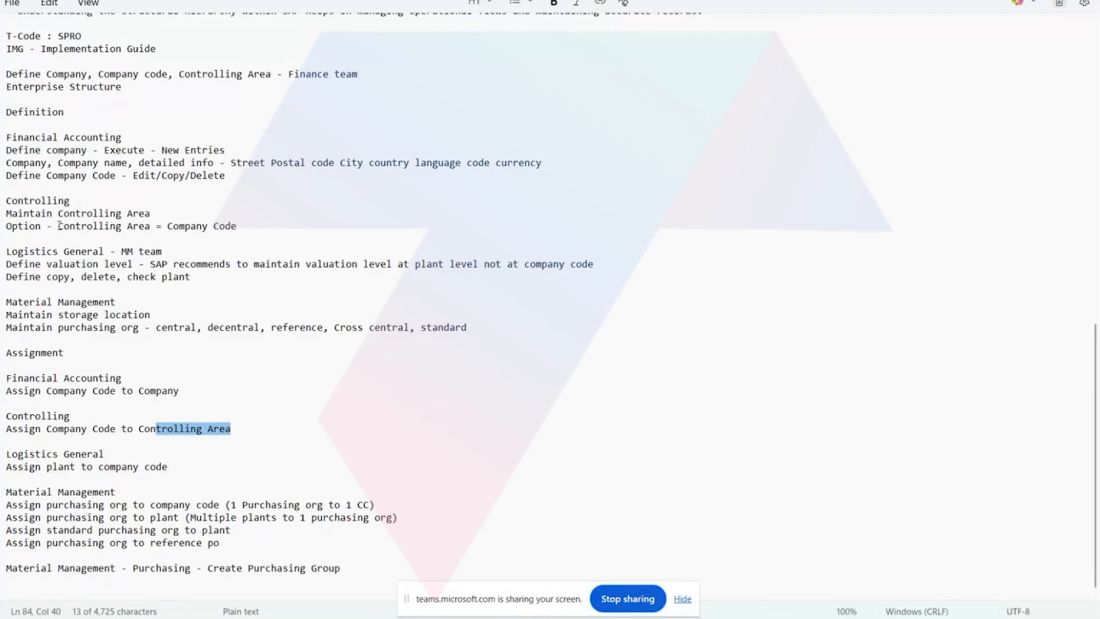
{"action": "left_click_drag", "start_coordinate": [63, 226], "coordinate": [250, 243]}
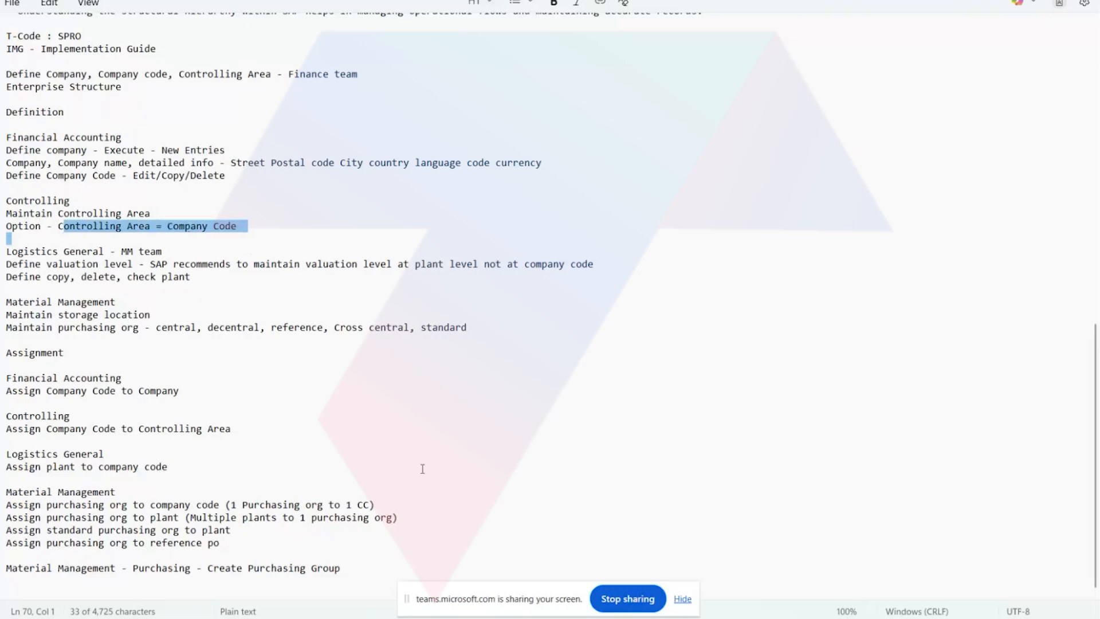
Go back to the beginning of the MM notes, check the API proxy notes and return to the MM notes.
{"action": "scroll", "coordinate": [420, 474], "scroll_direction": "up", "scroll_amount": 10}
{"action": "scroll", "coordinate": [422, 474], "scroll_direction": "up", "scroll_amount": 7}
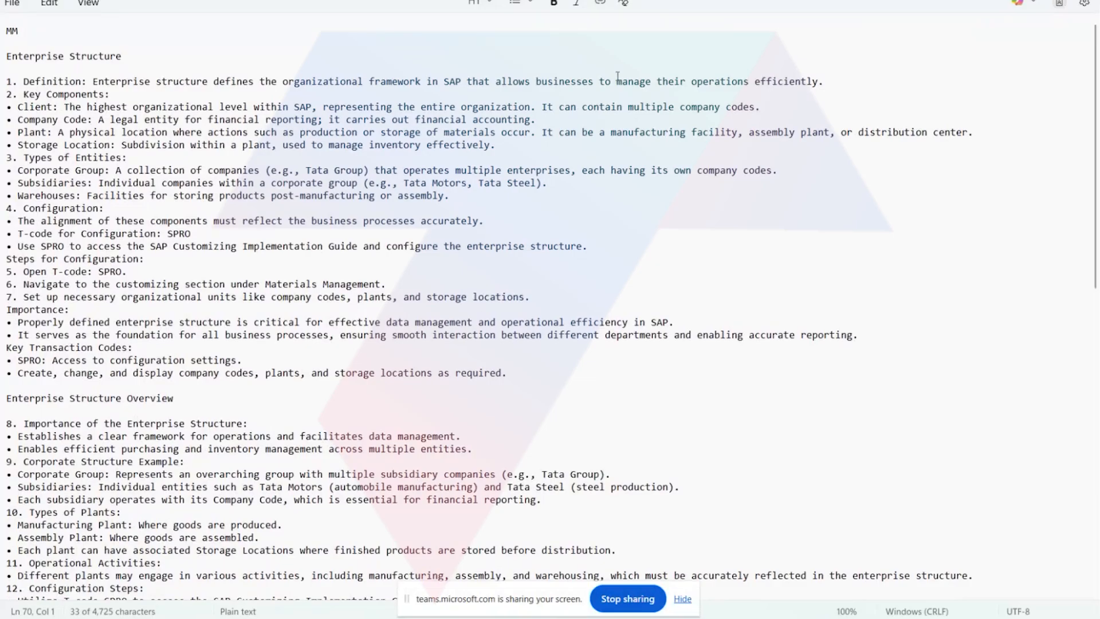
{"action": "left_click", "coordinate": [616, 0]}
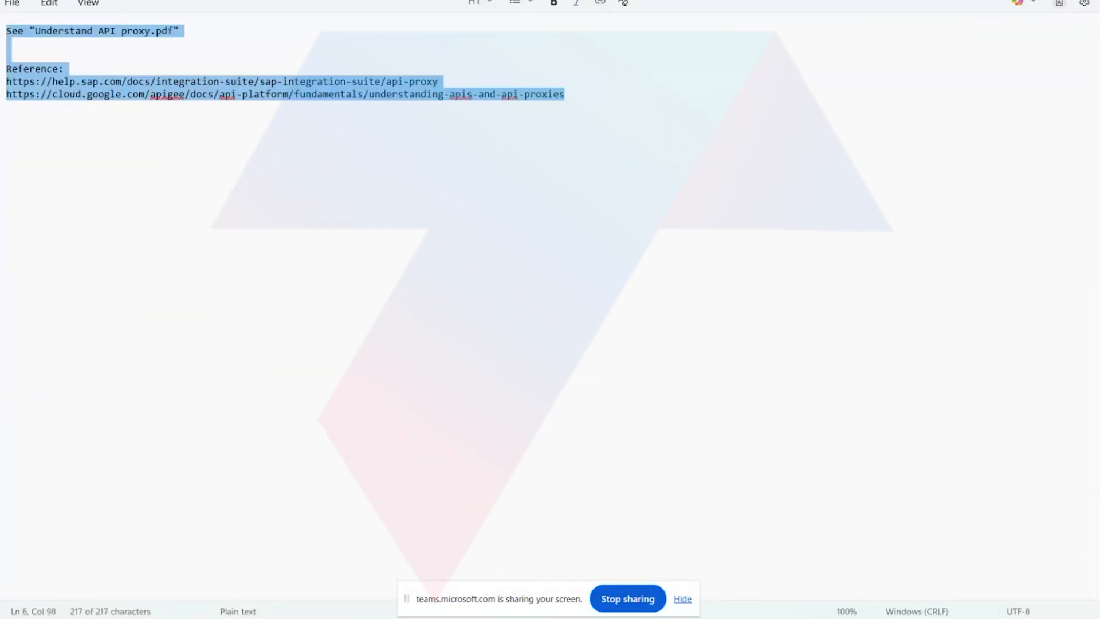
{"action": "left_click", "coordinate": [459, 0]}
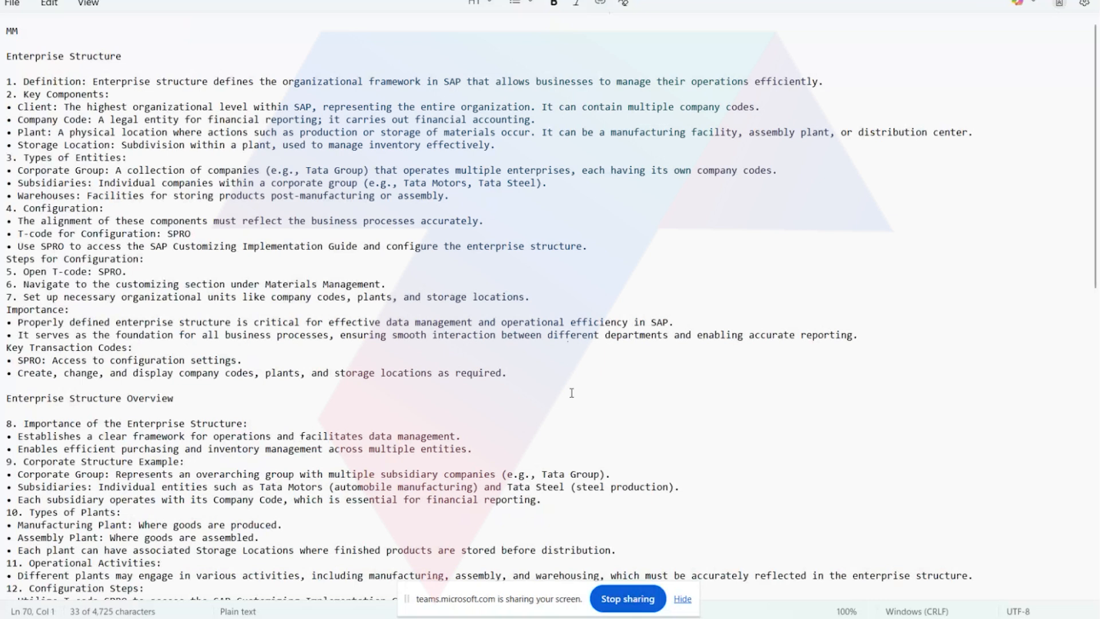
Switch to the Teams meeting, view the SAP Integration Suite home page and return to Session1_MM.txt in Notepad.
{"action": "mouse_move", "coordinate": [430, 616]}
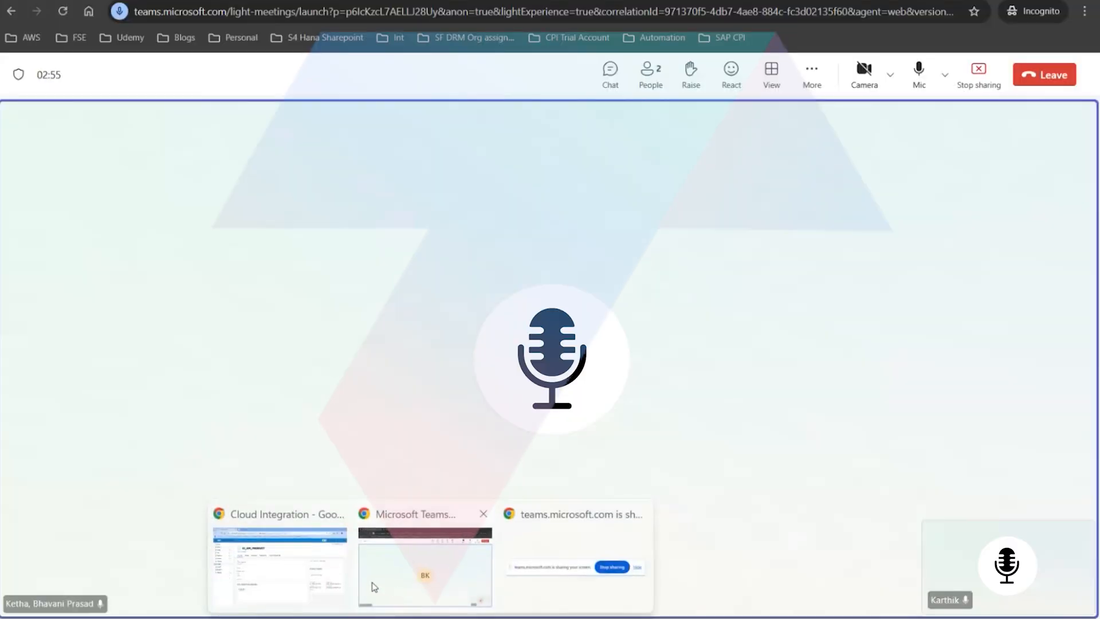
{"action": "left_click", "coordinate": [418, 575]}
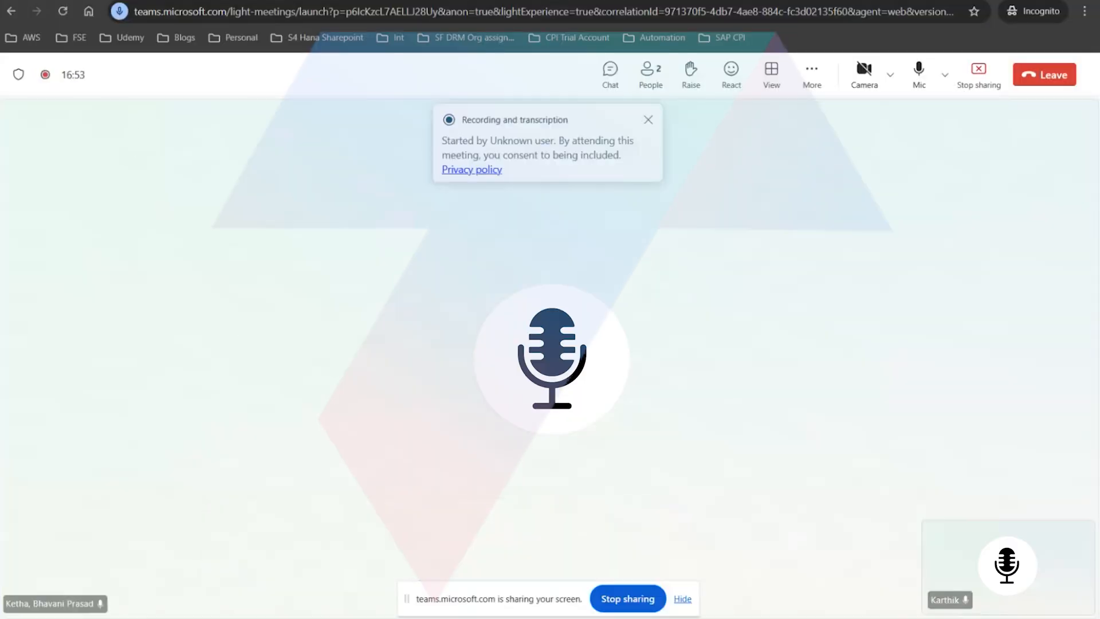
{"action": "left_click", "coordinate": [263, 0]}
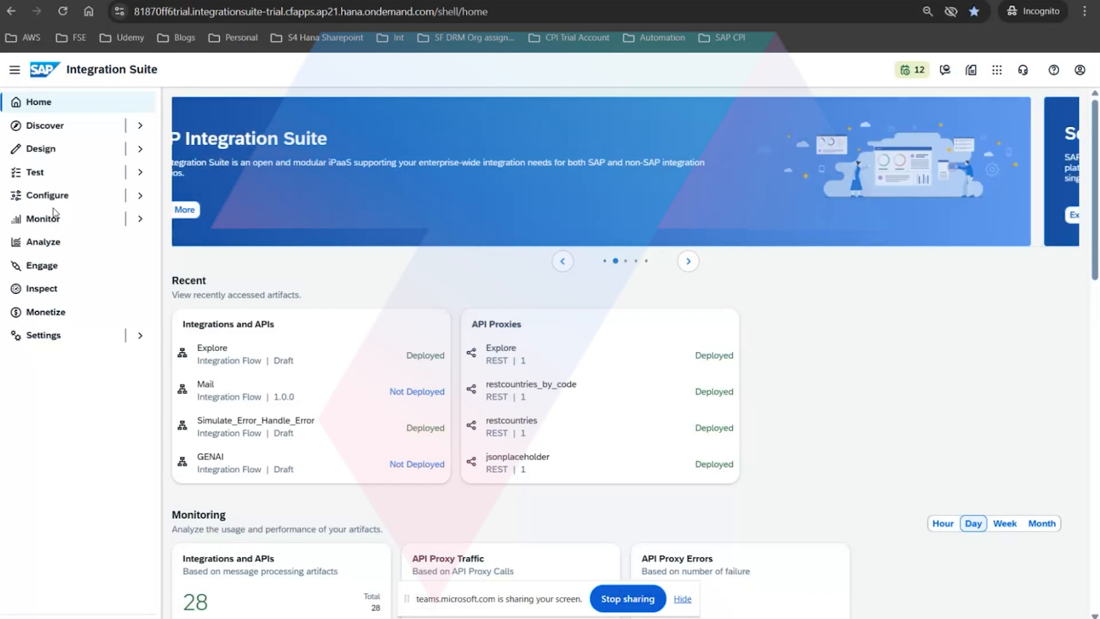
{"action": "mouse_move", "coordinate": [463, 618]}
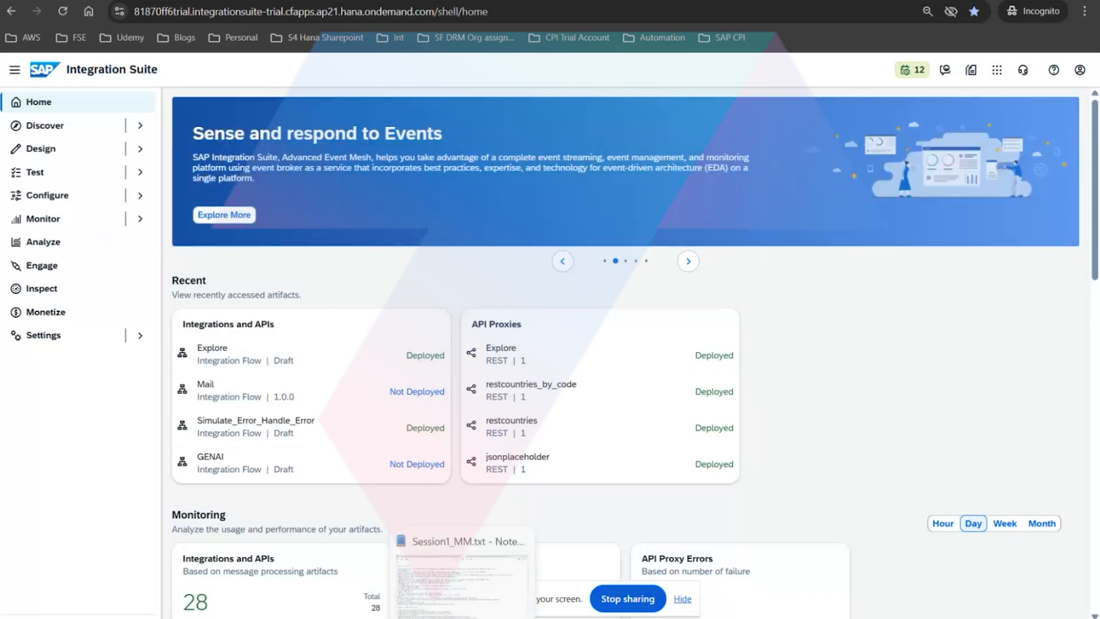
{"action": "left_click", "coordinate": [444, 530]}
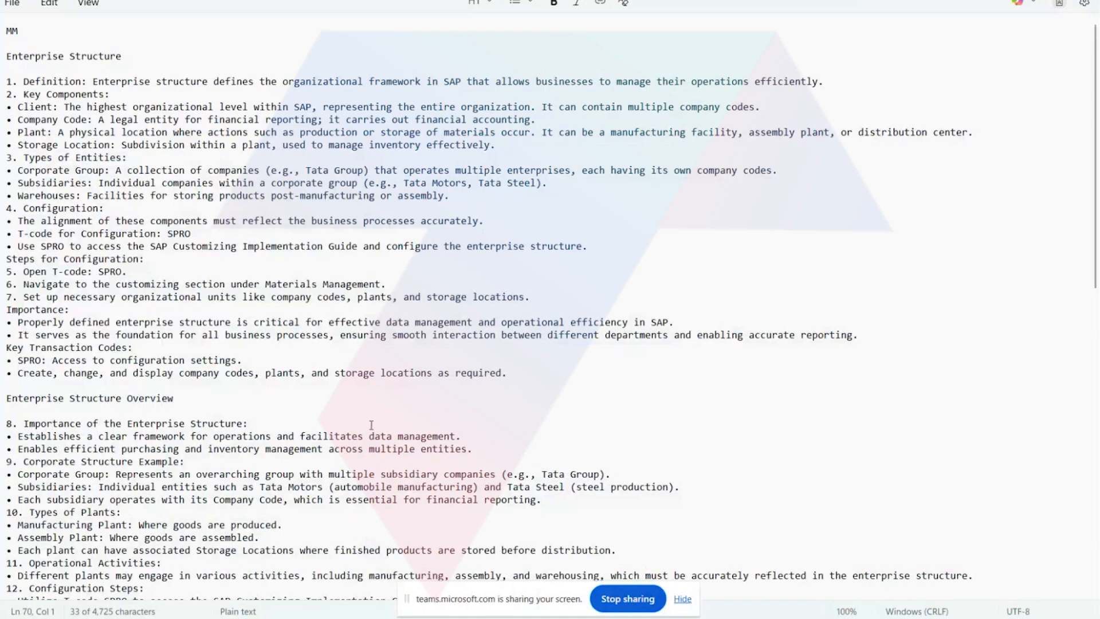
Highlight the purchasing org types central, decentral, reference, Cross central and standard in the Material Management definition notes.
{"action": "scroll", "coordinate": [372, 424], "scroll_direction": "down", "scroll_amount": 10}
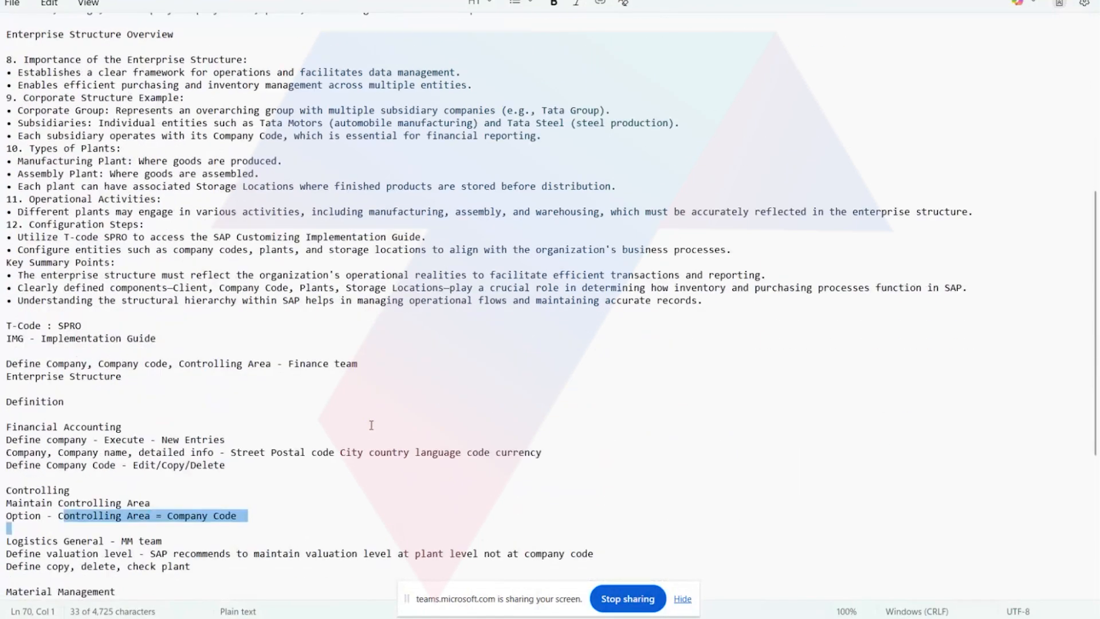
{"action": "scroll", "coordinate": [371, 425], "scroll_direction": "down", "scroll_amount": 3}
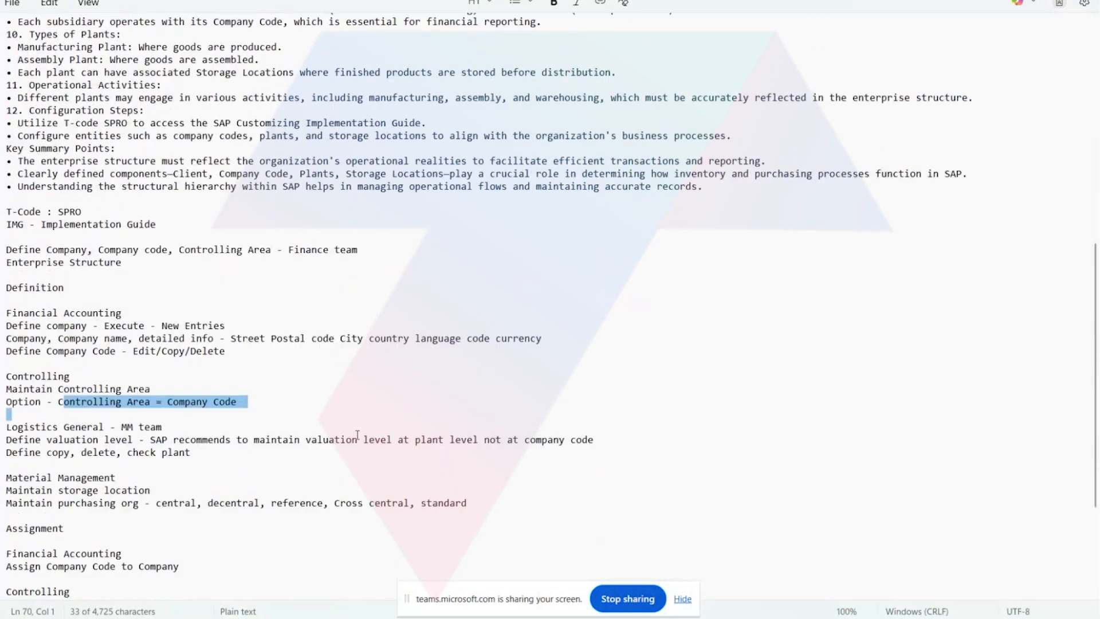
{"action": "left_click_drag", "start_coordinate": [150, 505], "coordinate": [472, 506]}
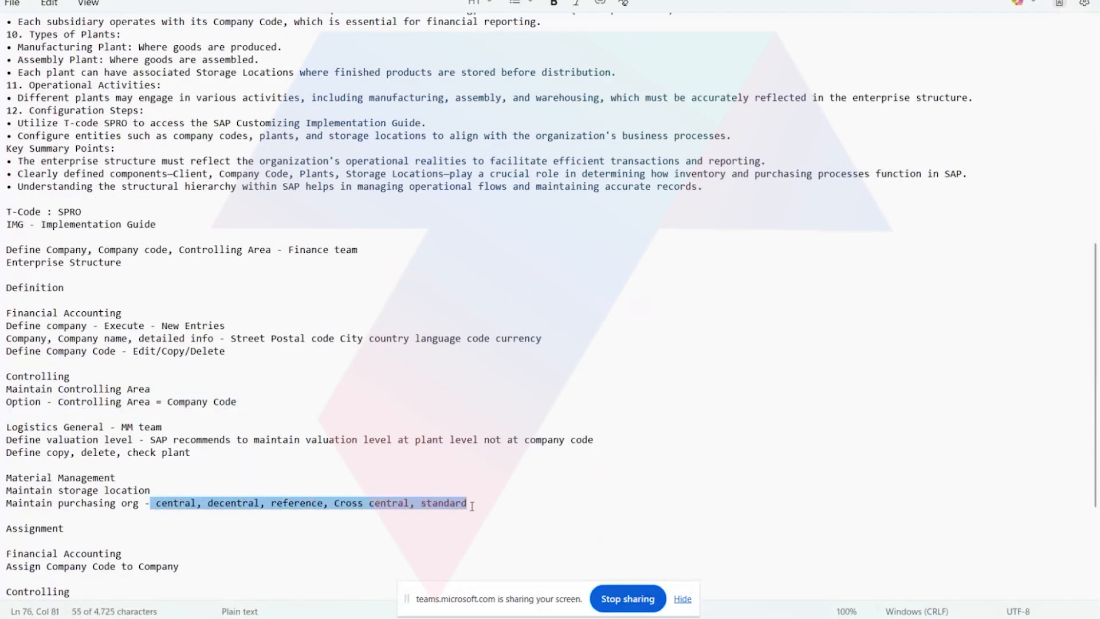
{"action": "left_click", "coordinate": [308, 514]}
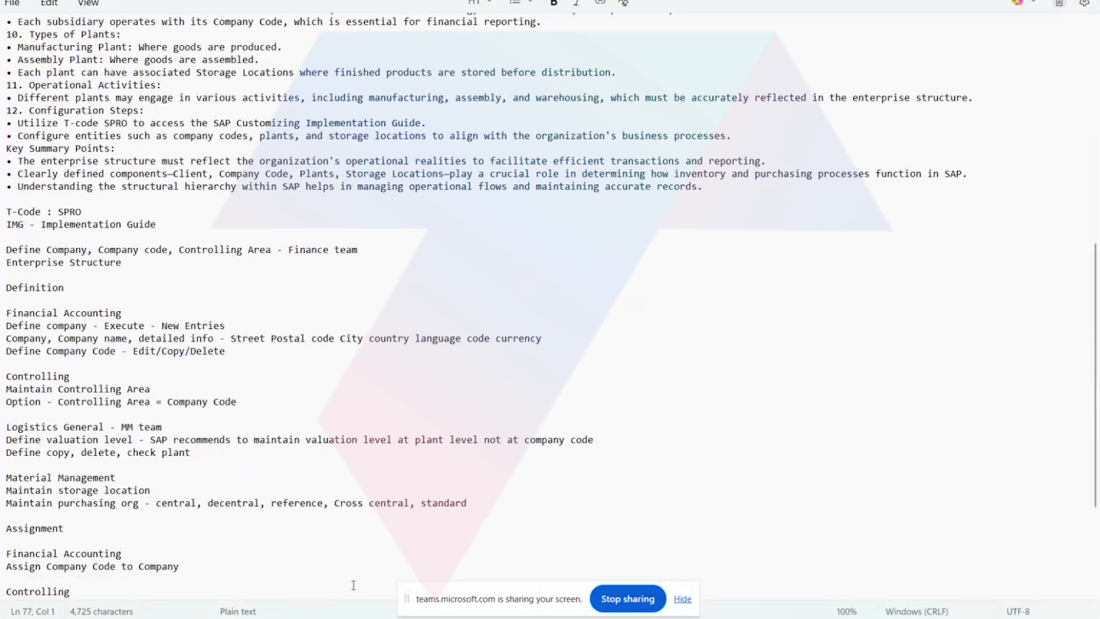
Switch to the SAP Integration Suite home page in the incognito Chrome window and return to the MM notes in Notepad.
{"action": "left_click", "coordinate": [285, 551]}
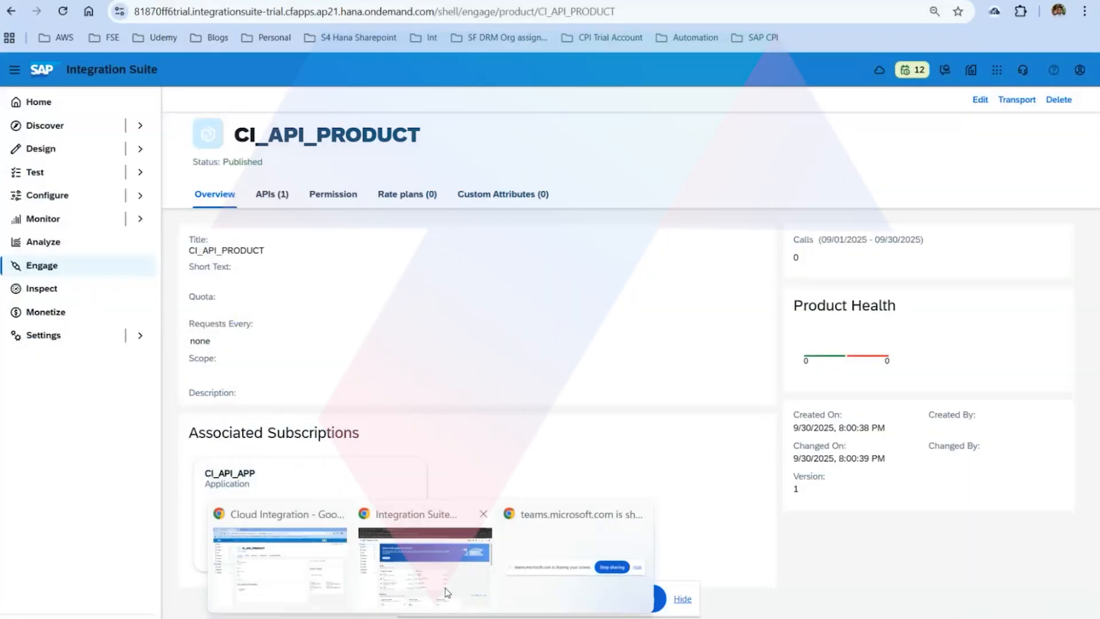
{"action": "left_click", "coordinate": [453, 588]}
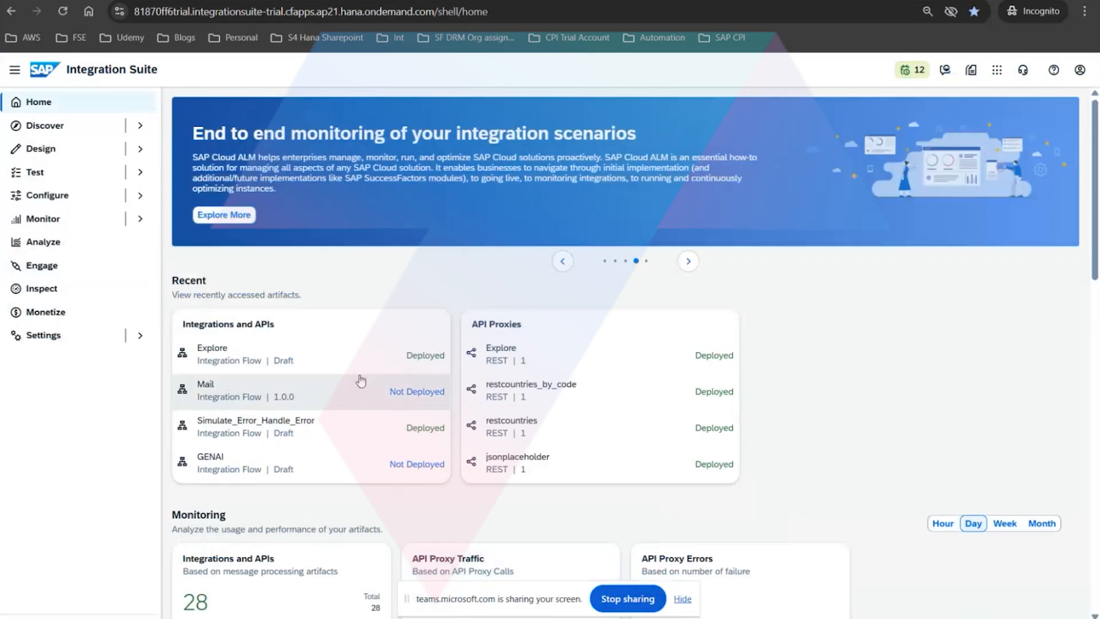
{"action": "key", "text": "ctrl+Tab"}
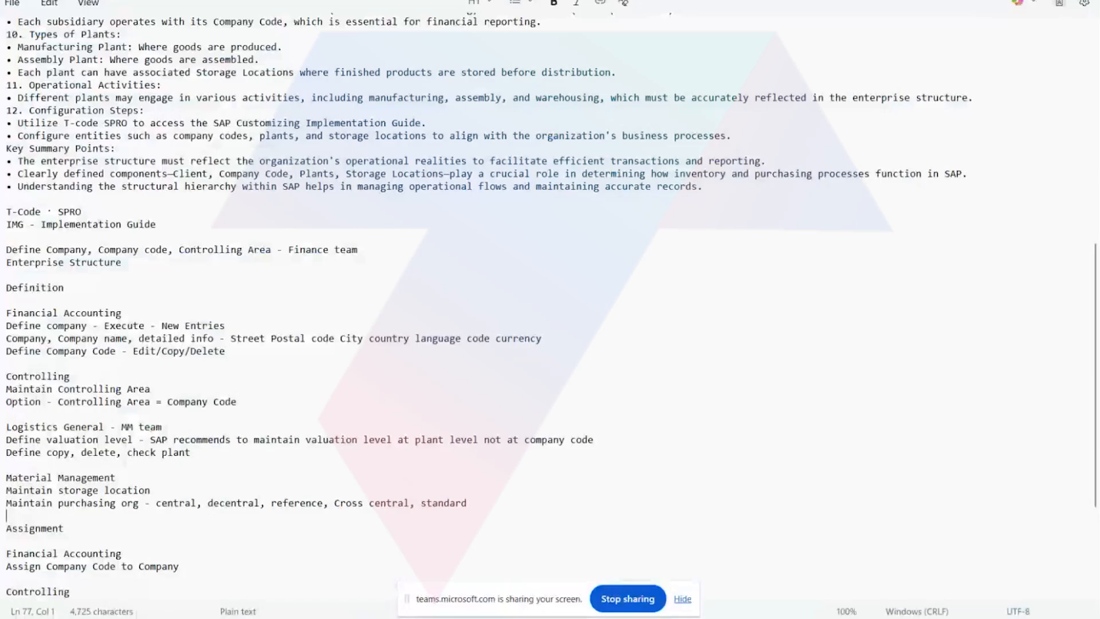
Look over the assignment section of the MM notes, then examine the SFTP adapter and exception handling notes.
{"action": "scroll", "coordinate": [505, 438], "scroll_direction": "down", "scroll_amount": 4}
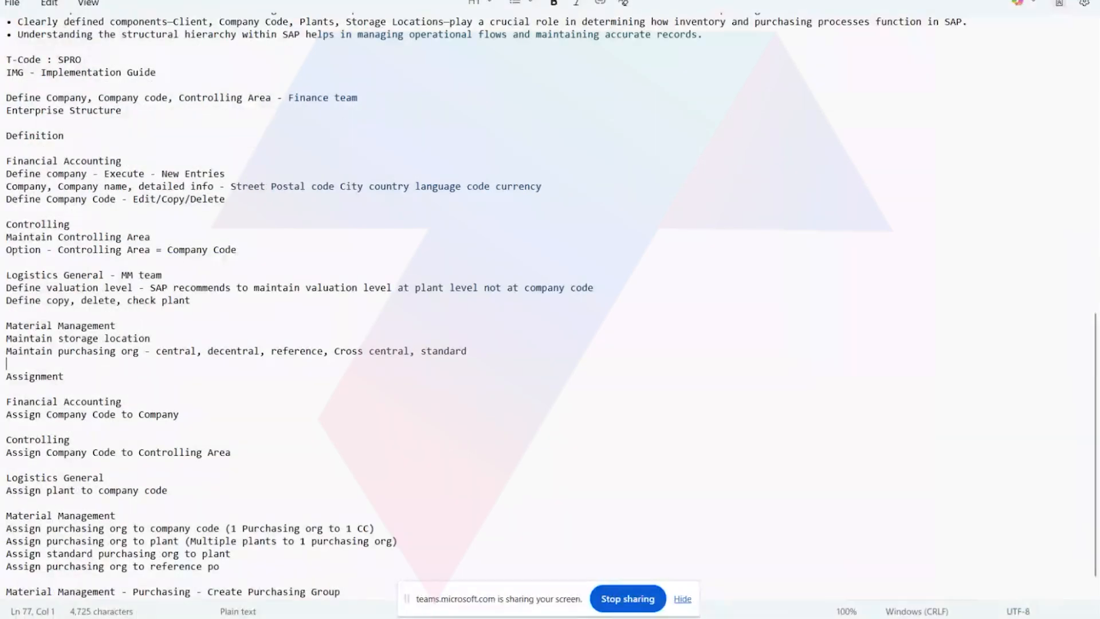
{"action": "key", "text": "ctrl+Tab"}
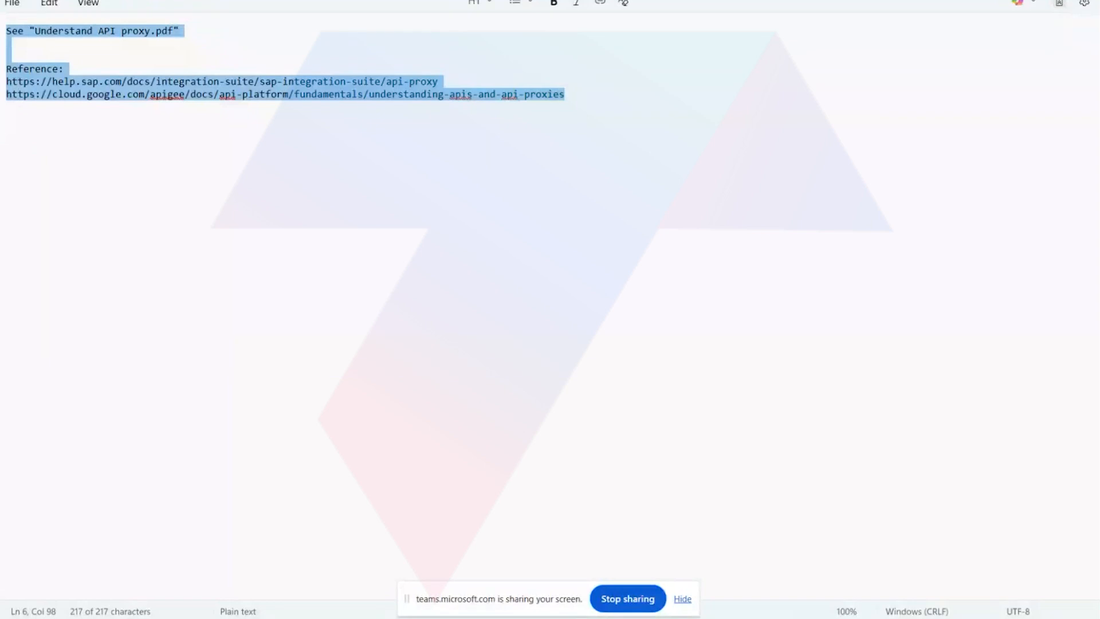
{"action": "left_click", "coordinate": [467, 0]}
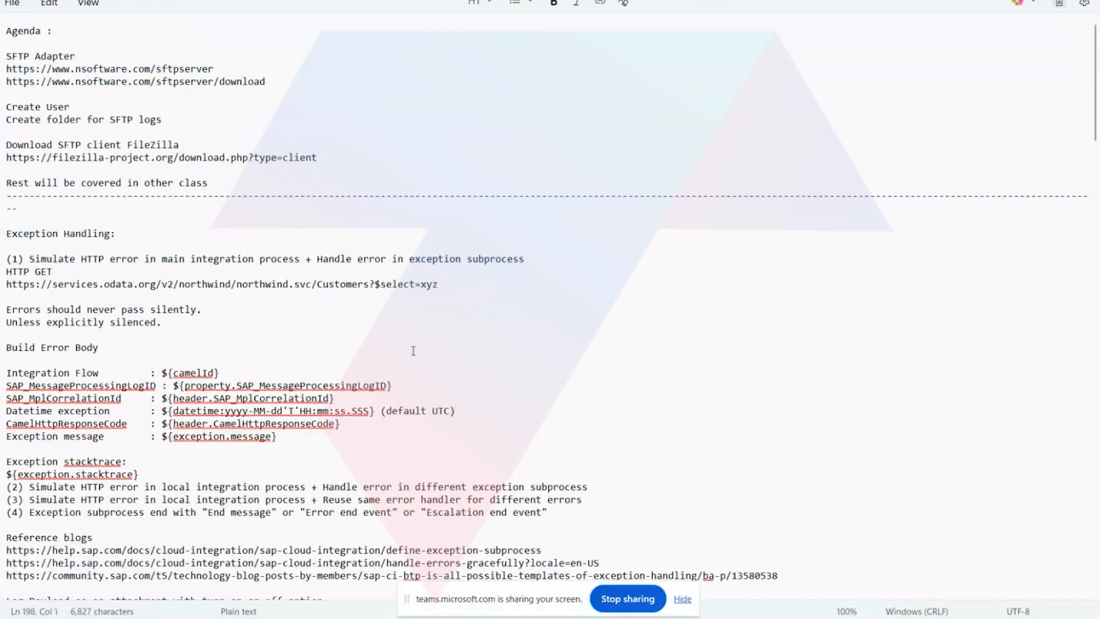
{"action": "scroll", "coordinate": [410, 358], "scroll_direction": "down", "scroll_amount": 15}
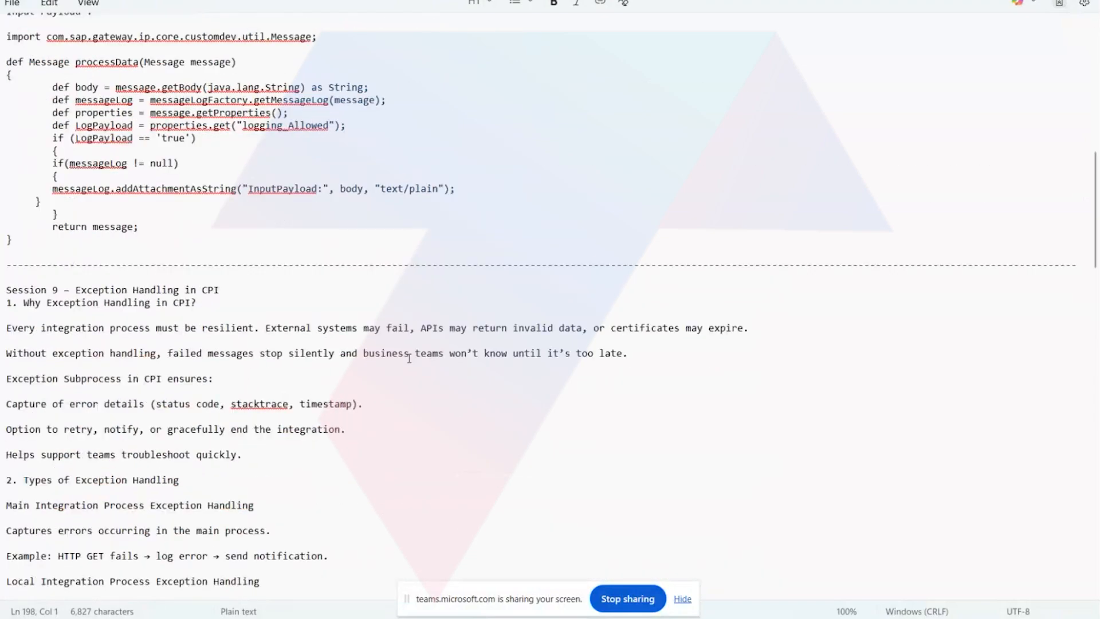
{"action": "scroll", "coordinate": [410, 358], "scroll_direction": "up", "scroll_amount": 4}
{"action": "scroll", "coordinate": [410, 359], "scroll_direction": "up", "scroll_amount": 10}
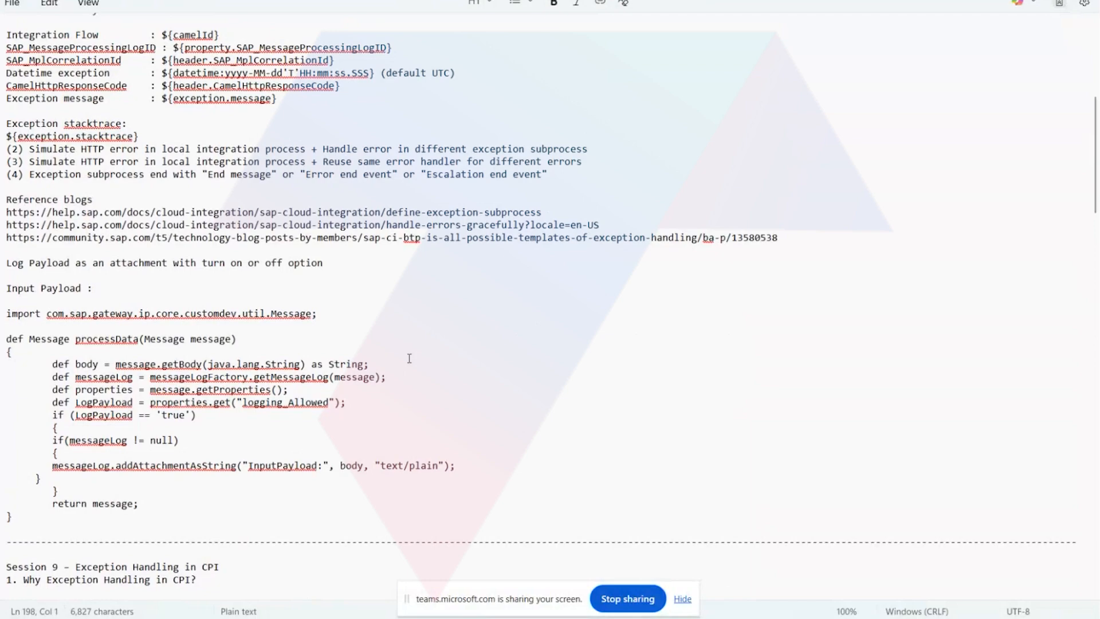
{"action": "scroll", "coordinate": [409, 358], "scroll_direction": "up", "scroll_amount": 3}
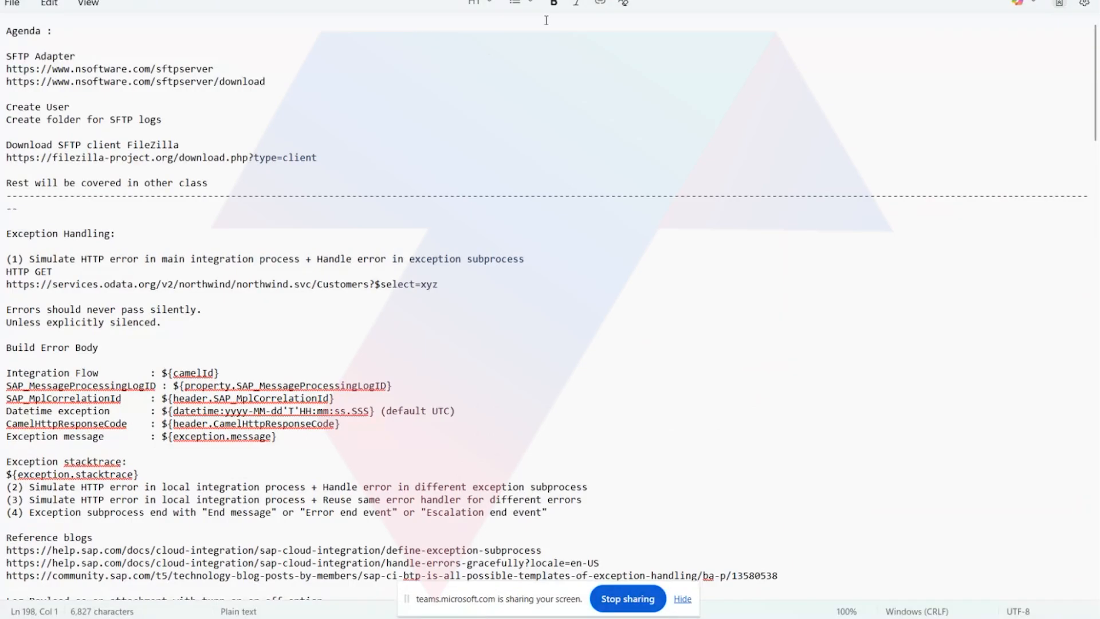
Return to the MM notes and go back to the Enterprise Structure section at their beginning.
{"action": "left_click", "coordinate": [580, 0]}
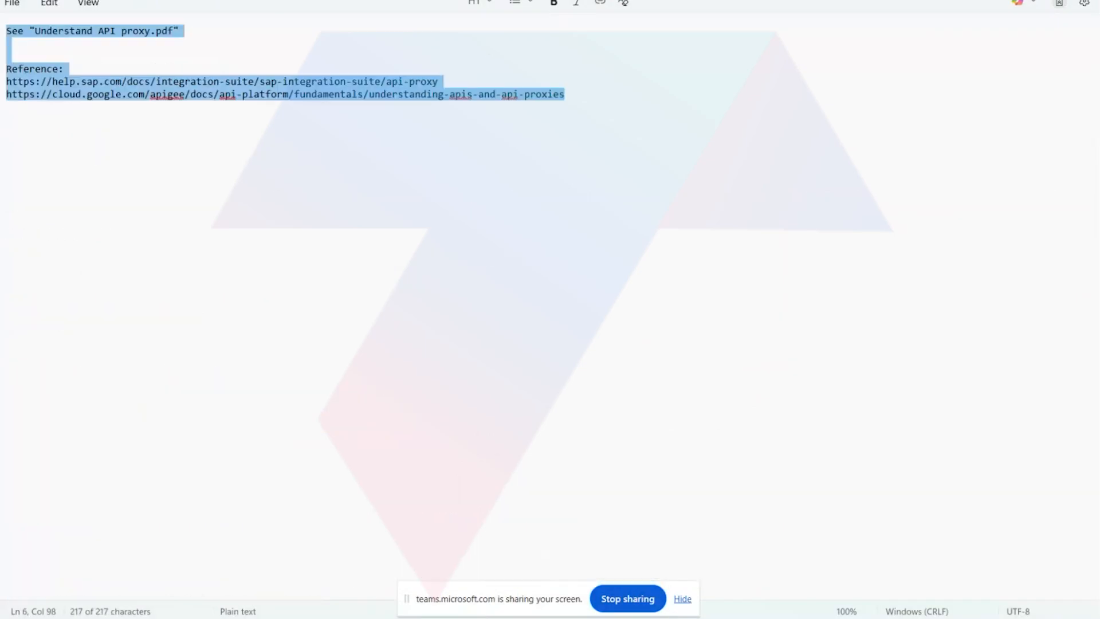
{"action": "left_click", "coordinate": [596, 0]}
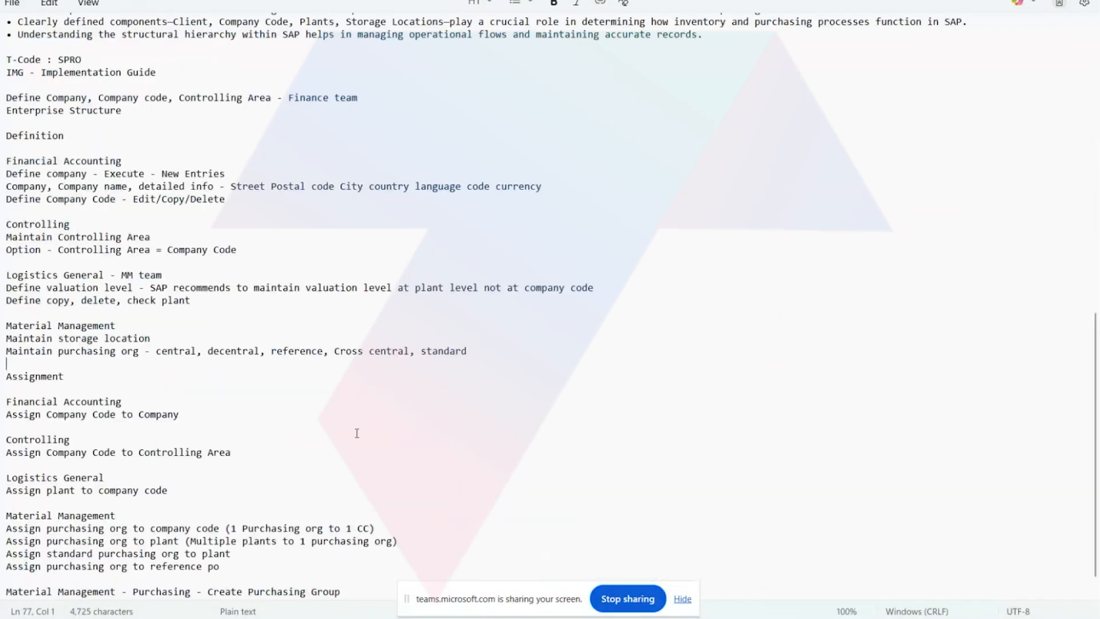
{"action": "scroll", "coordinate": [603, 452], "scroll_direction": "up", "scroll_amount": 9}
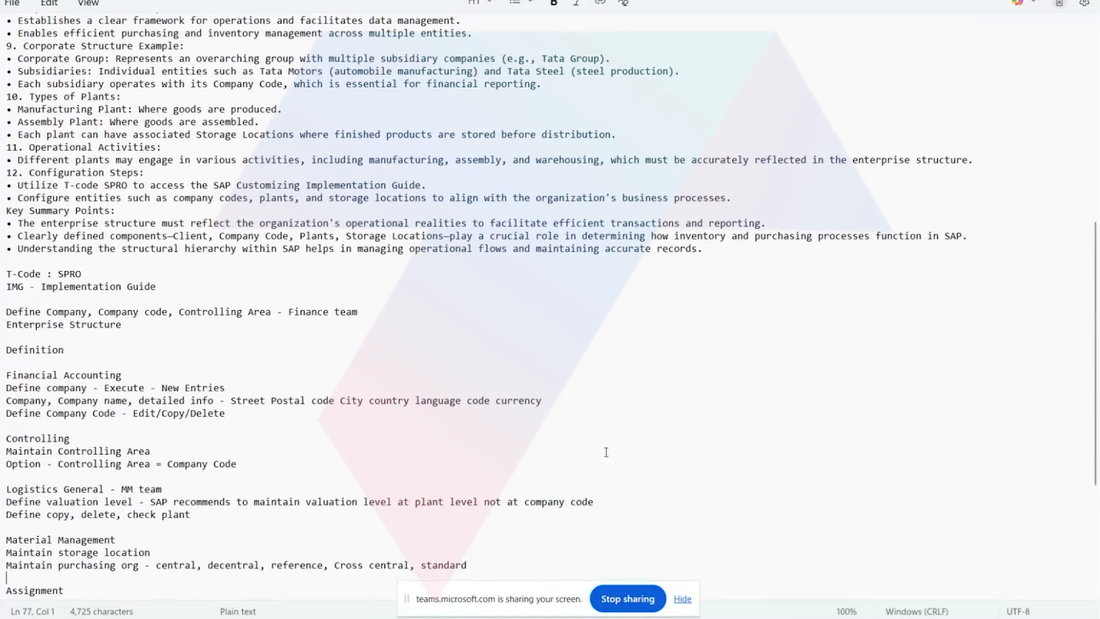
{"action": "scroll", "coordinate": [603, 474], "scroll_direction": "up", "scroll_amount": 8}
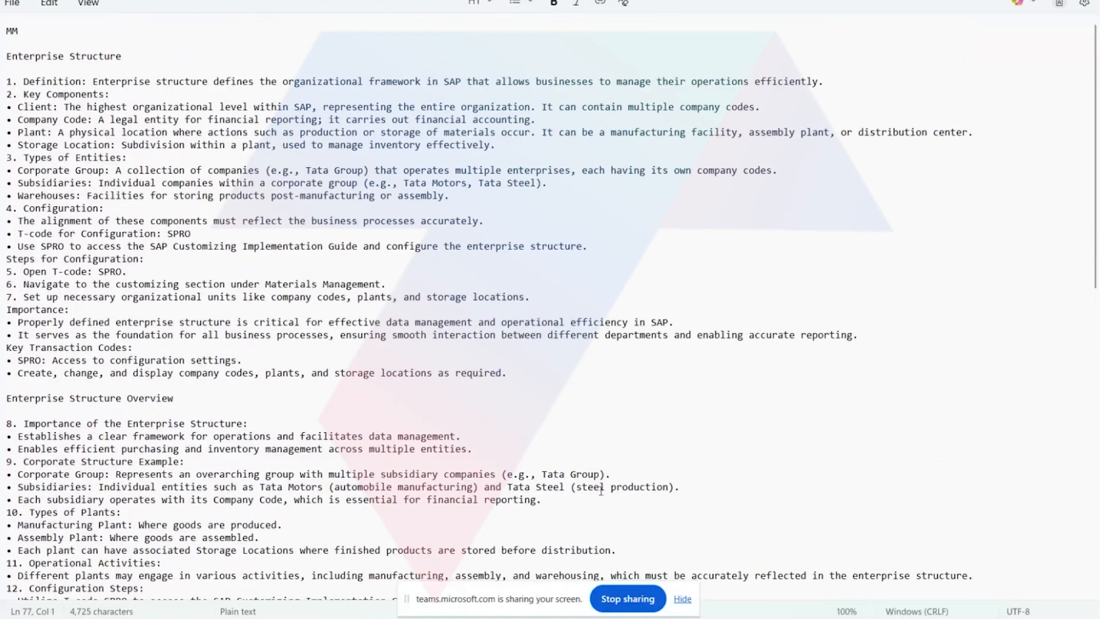
Return to the API proxy notes, switch to the API proxy PDF in Acrobat and close the AI Assistant pane.
{"action": "key", "text": "ctrl+shift+Tab"}
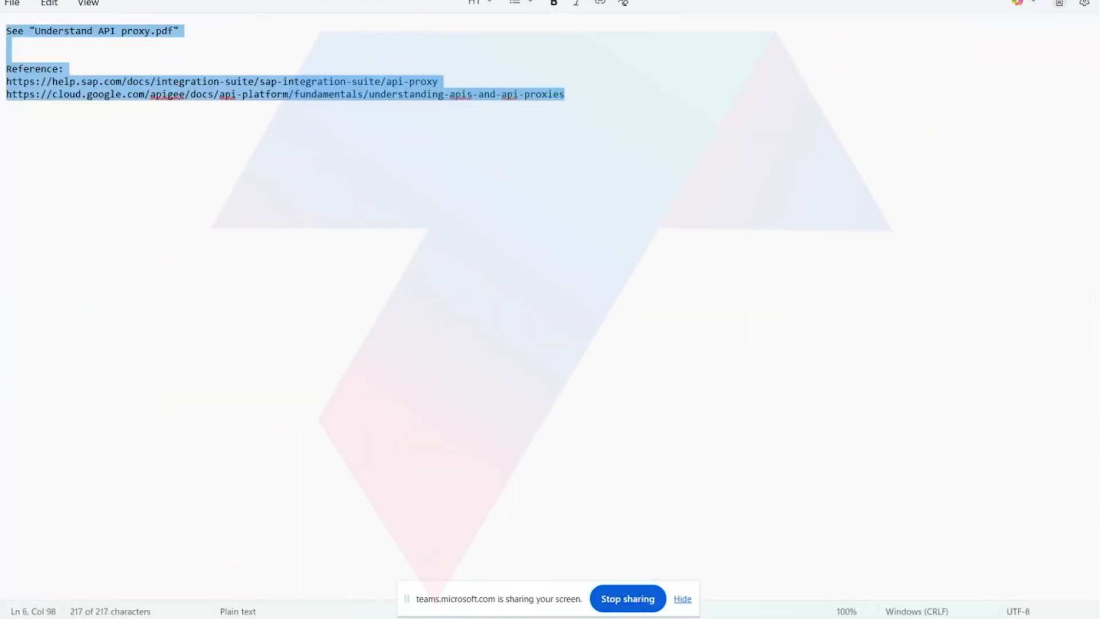
{"action": "left_click", "coordinate": [370, 173]}
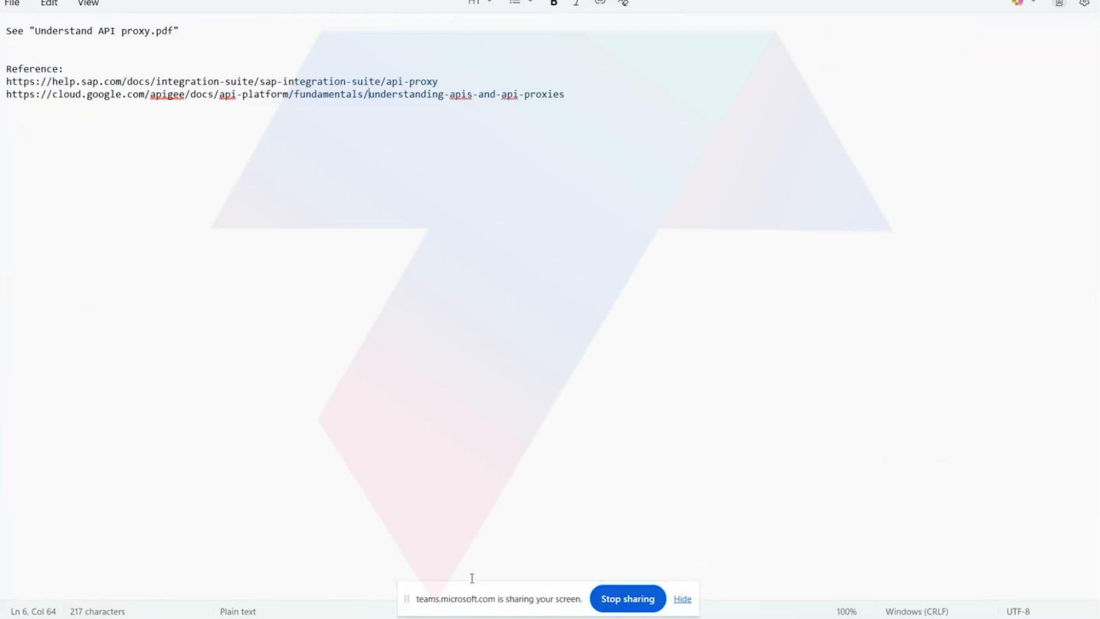
{"action": "left_click", "coordinate": [401, 551]}
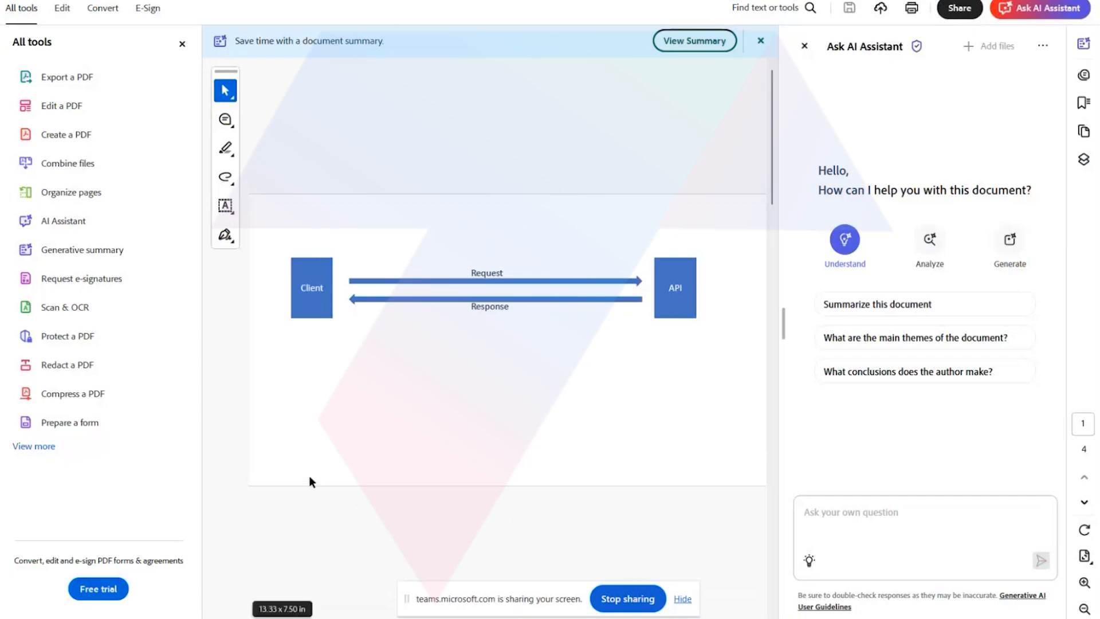
{"action": "left_click", "coordinate": [805, 47]}
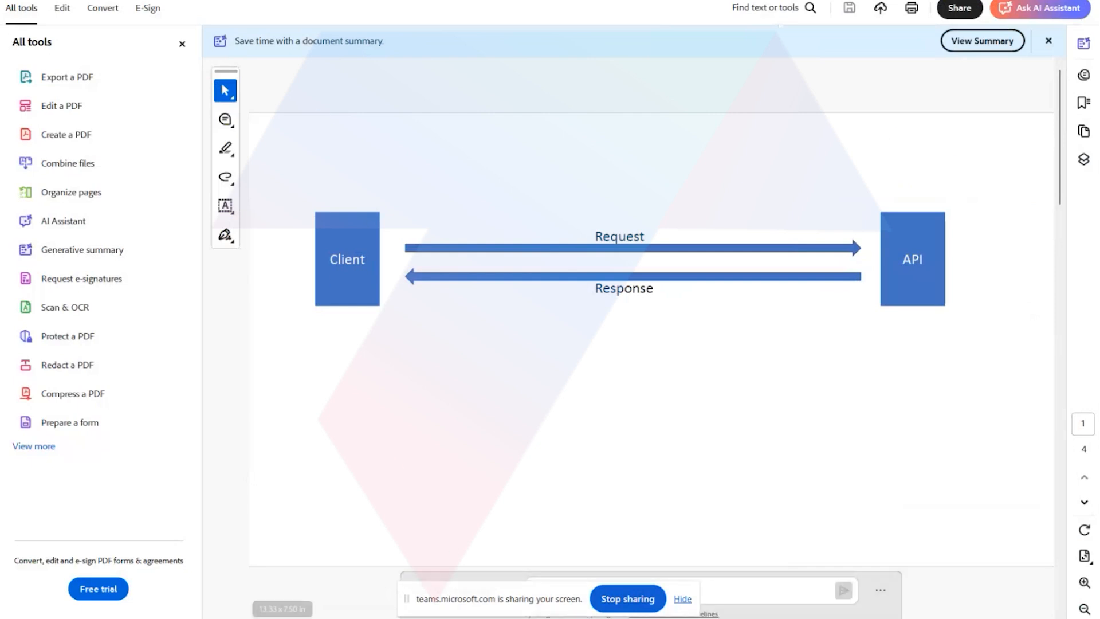
Switch to SAP Integration Suite in the incognito Chrome window and review the home page's Monitoring and Capabilities sections.
{"action": "mouse_move", "coordinate": [464, 611]}
{"action": "left_click", "coordinate": [352, 583]}
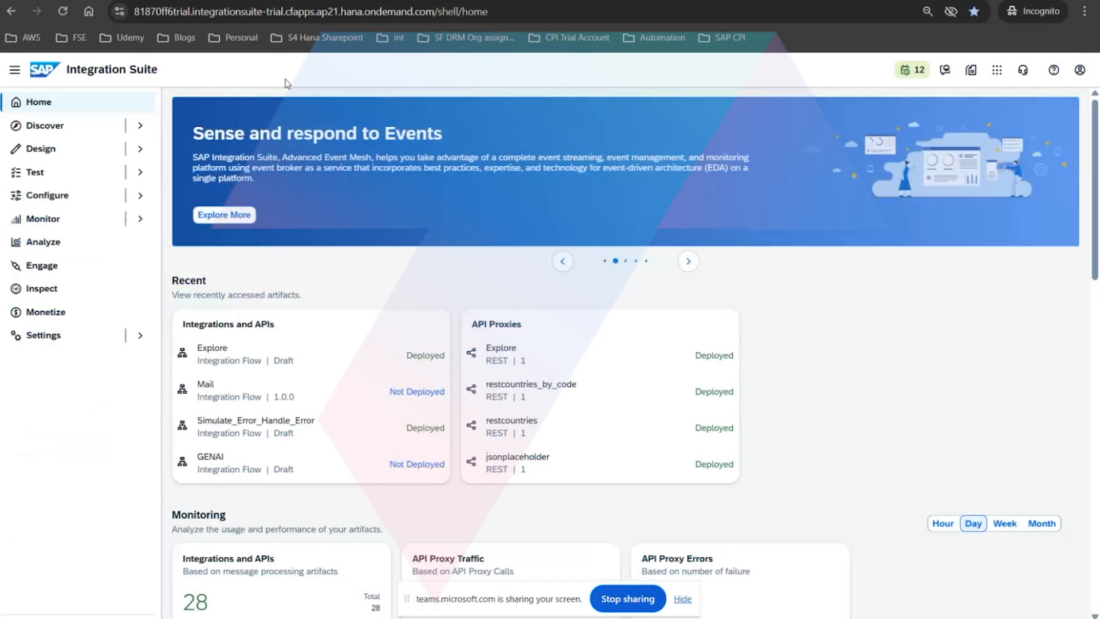
{"action": "scroll", "coordinate": [332, 496], "scroll_direction": "down", "scroll_amount": 7}
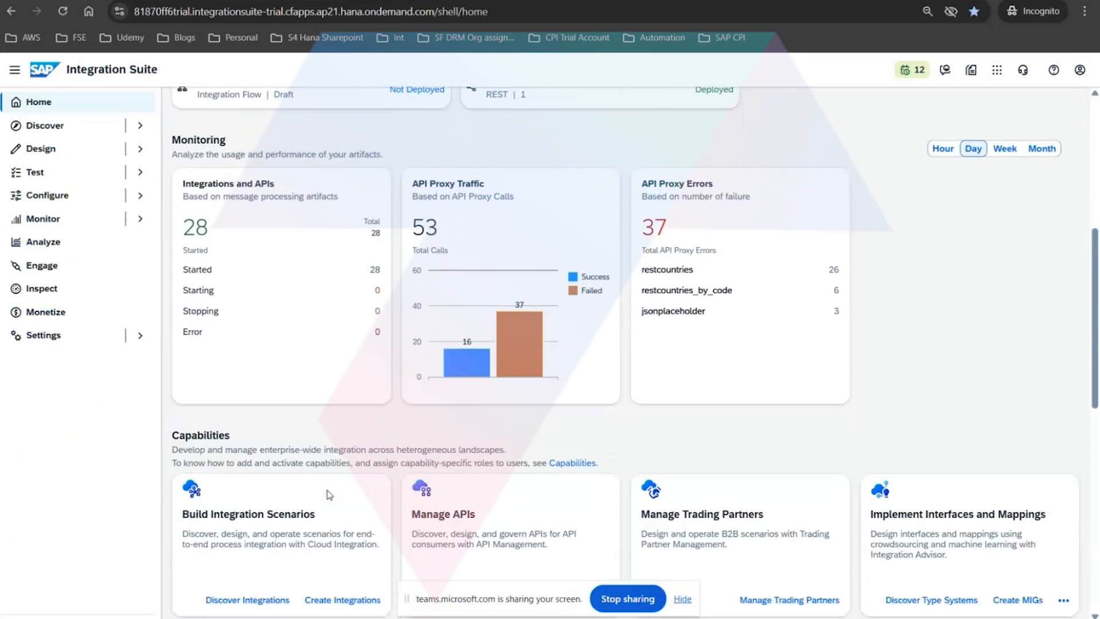
{"action": "scroll", "coordinate": [328, 492], "scroll_direction": "down", "scroll_amount": 1}
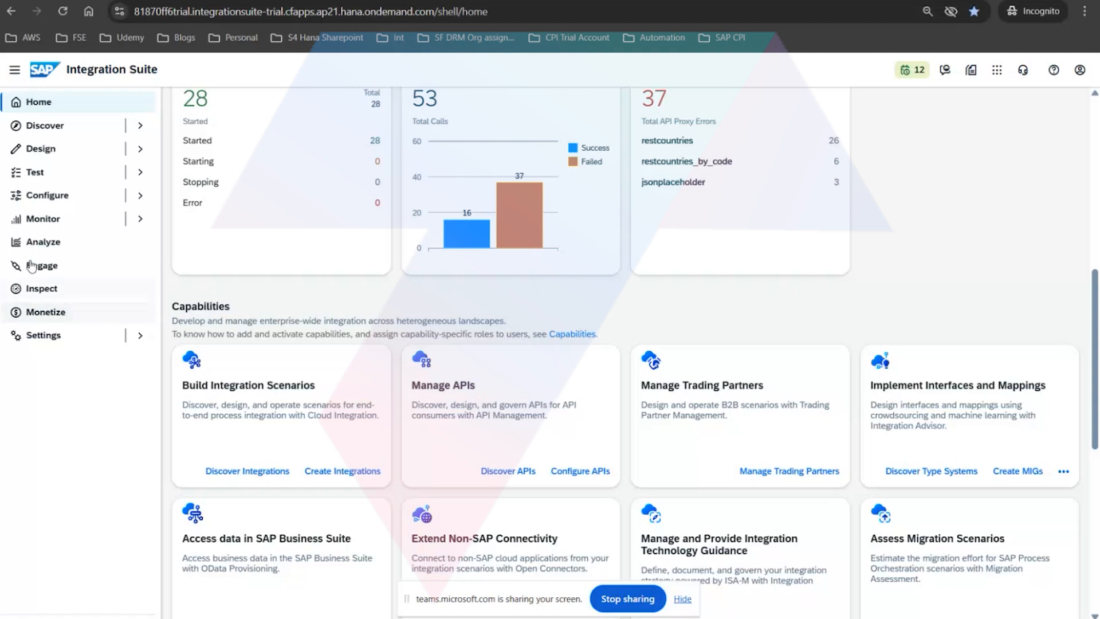
Open the API configuration page and view its API Providers, Certificates and Key Value Maps lists.
{"action": "left_click", "coordinate": [39, 201]}
{"action": "left_click", "coordinate": [42, 173]}
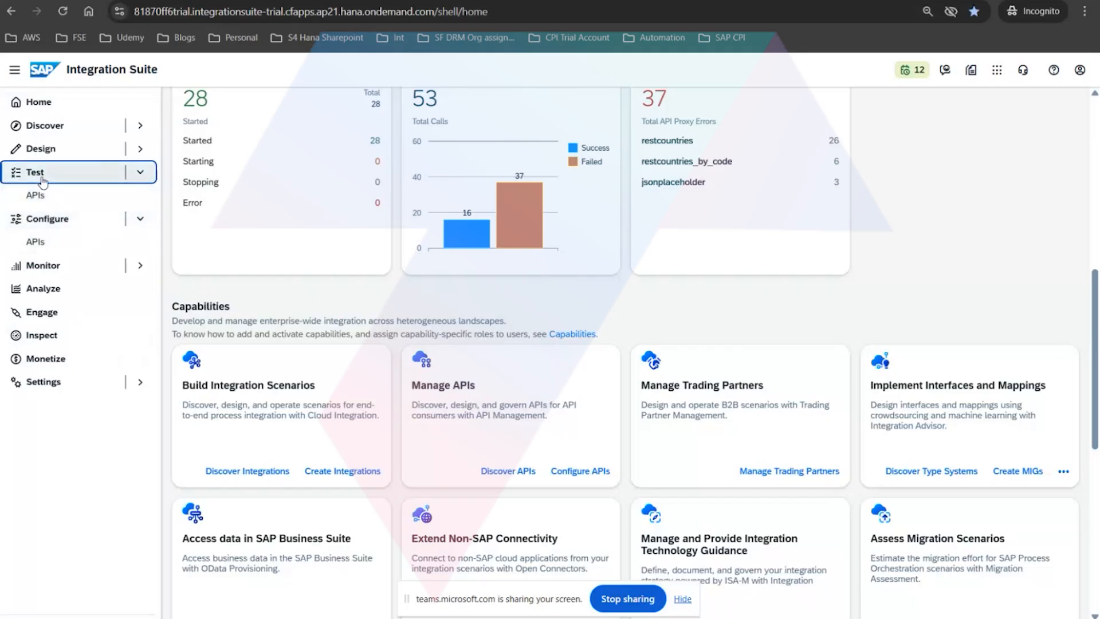
{"action": "left_click", "coordinate": [35, 242]}
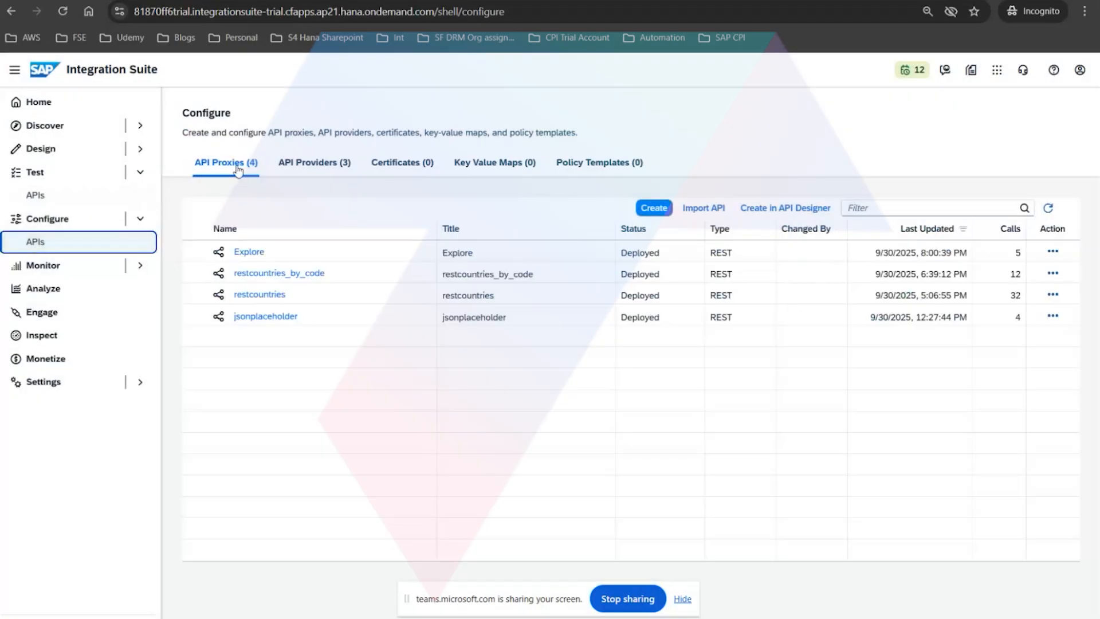
{"action": "left_click", "coordinate": [311, 165]}
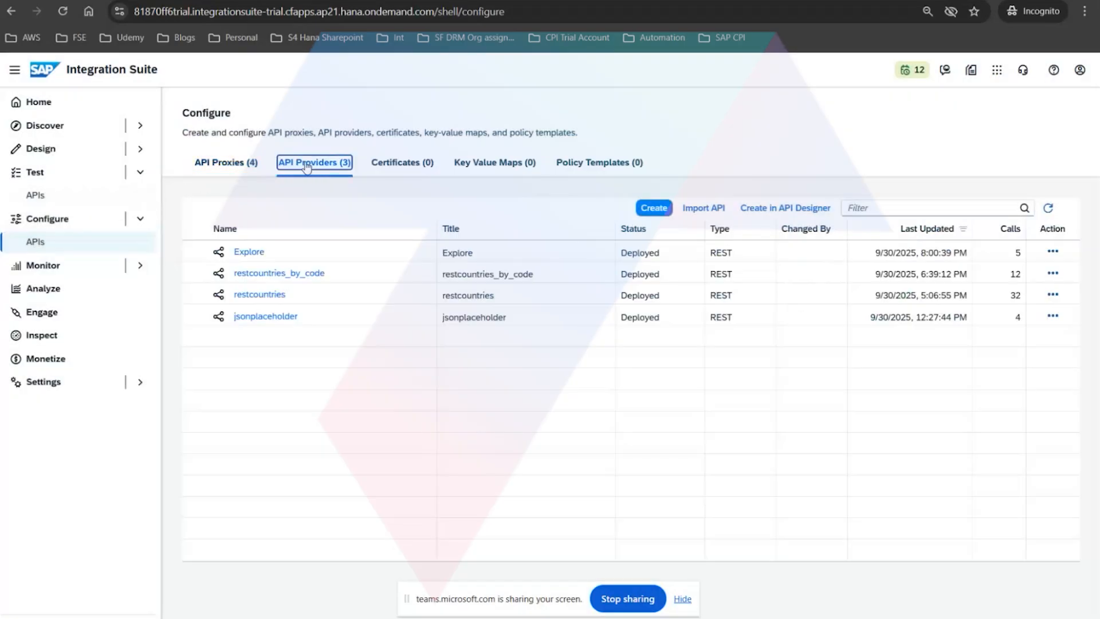
{"action": "left_click", "coordinate": [400, 166]}
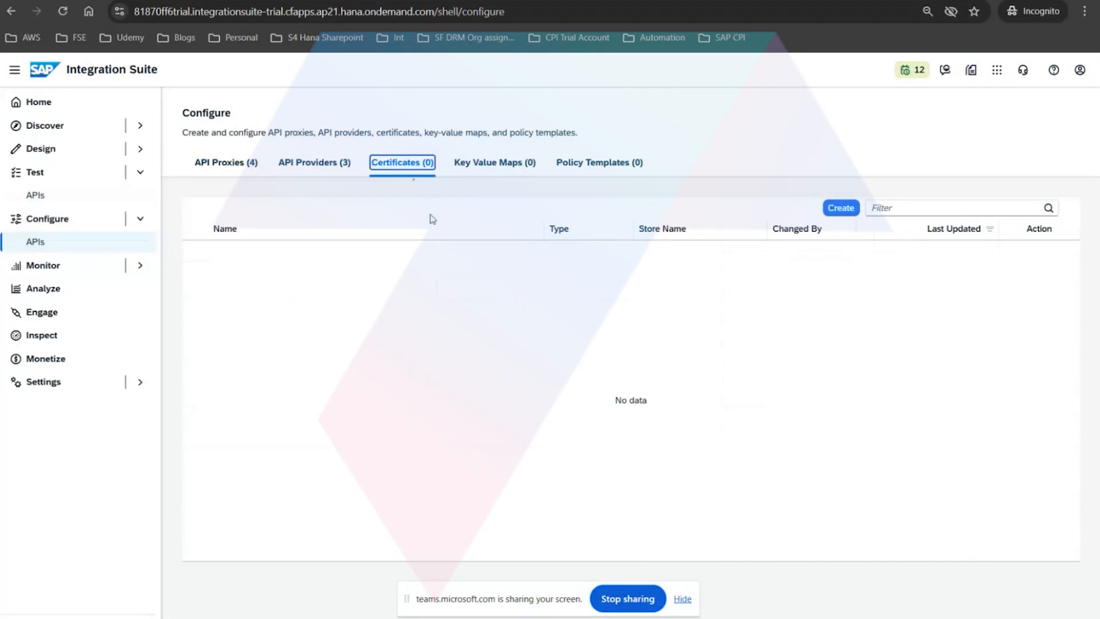
{"action": "left_click", "coordinate": [473, 166]}
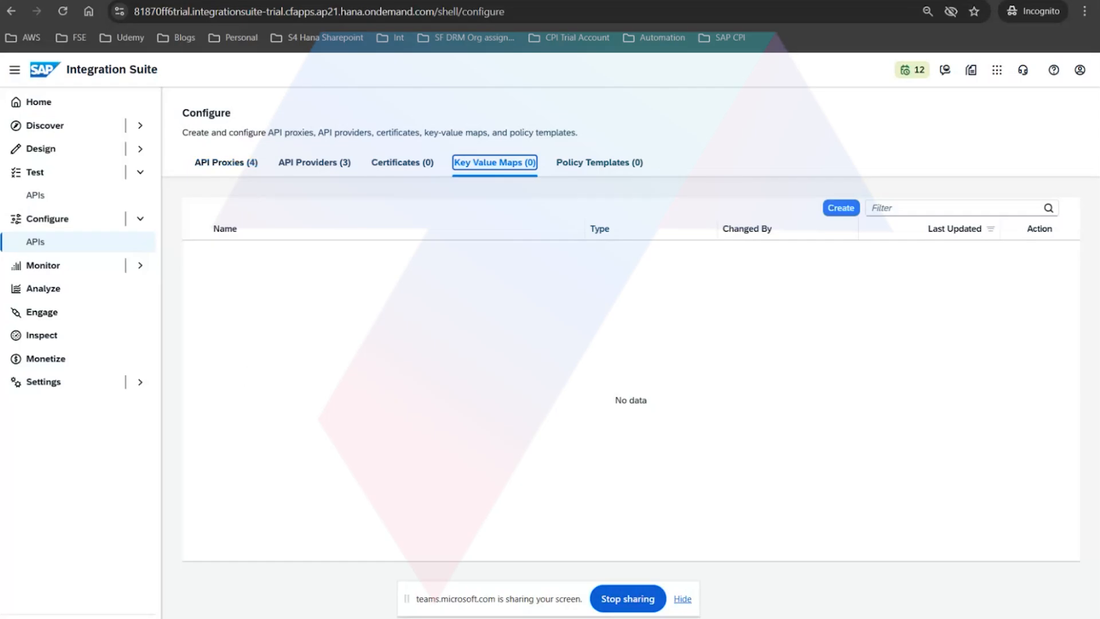
Switch to Postman, open the Trial Account environment and inspect its clientid variable.
{"action": "key", "text": "alt+Tab"}
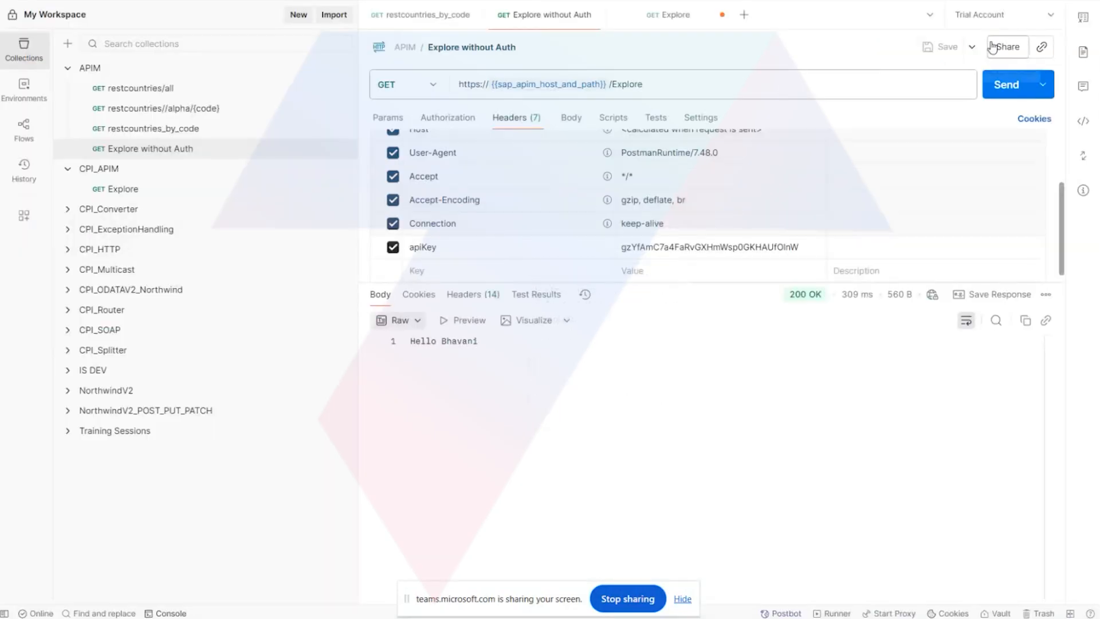
{"action": "left_click", "coordinate": [997, 15]}
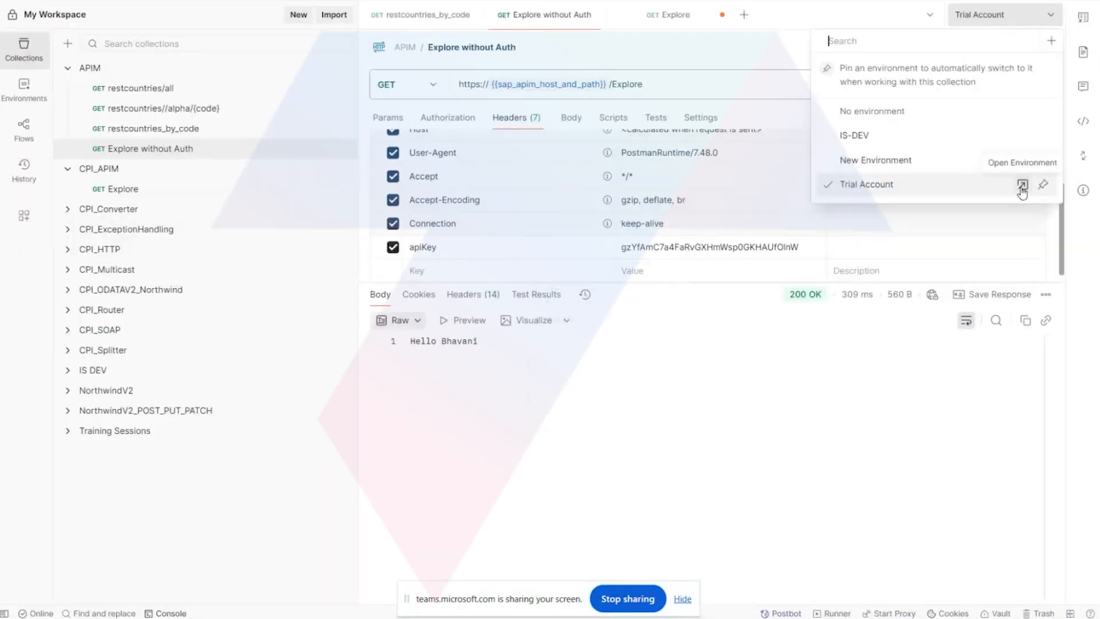
{"action": "left_click", "coordinate": [1021, 183]}
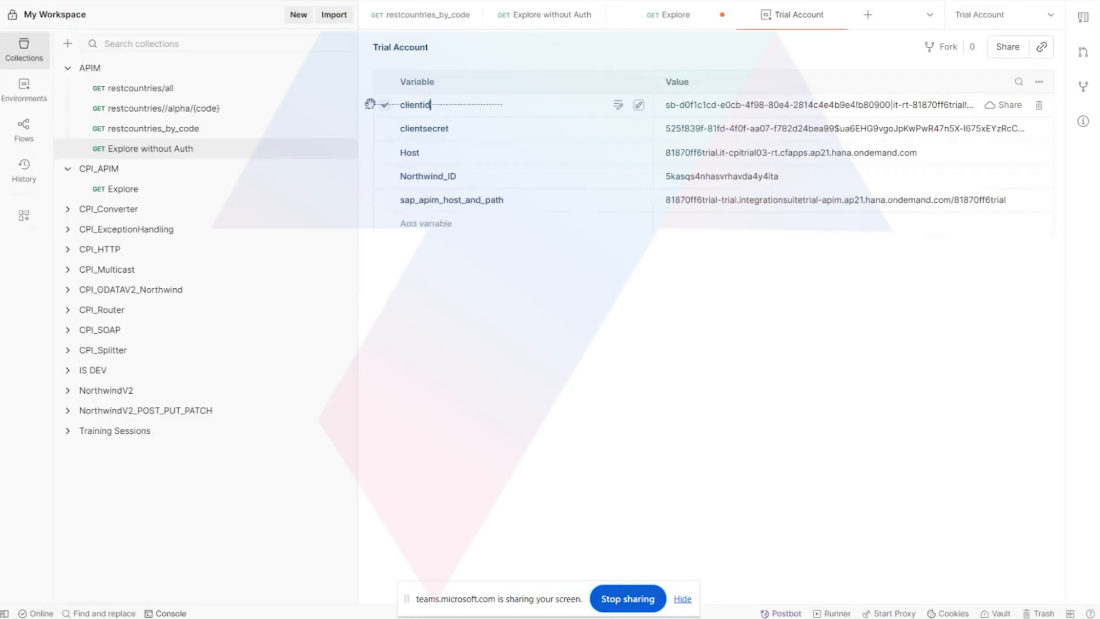
{"action": "left_click", "coordinate": [762, 105]}
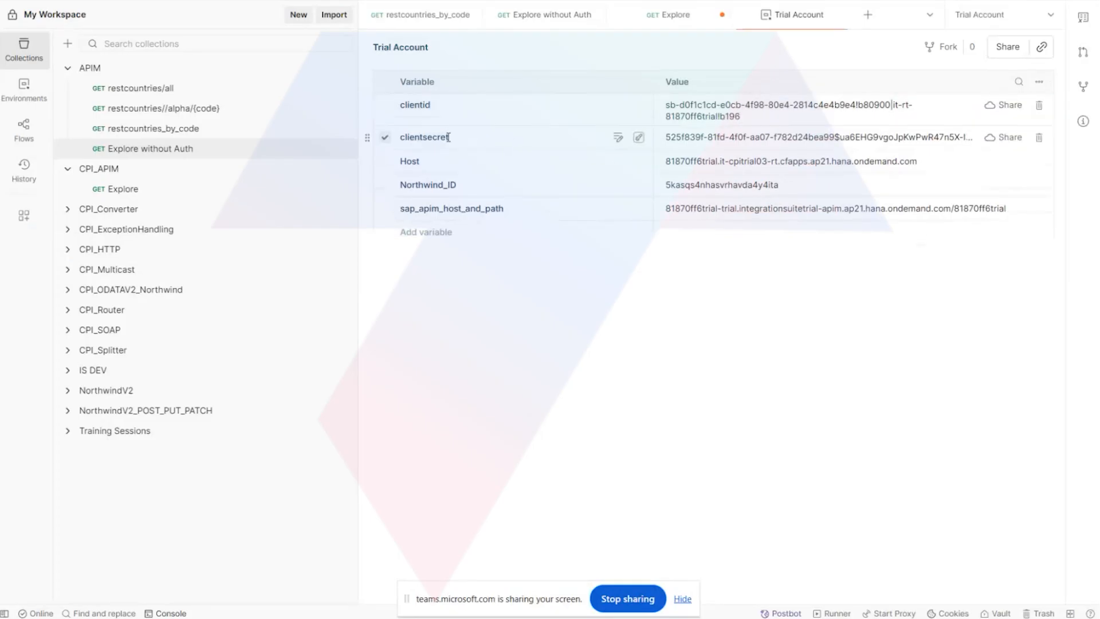
{"action": "left_click", "coordinate": [441, 106]}
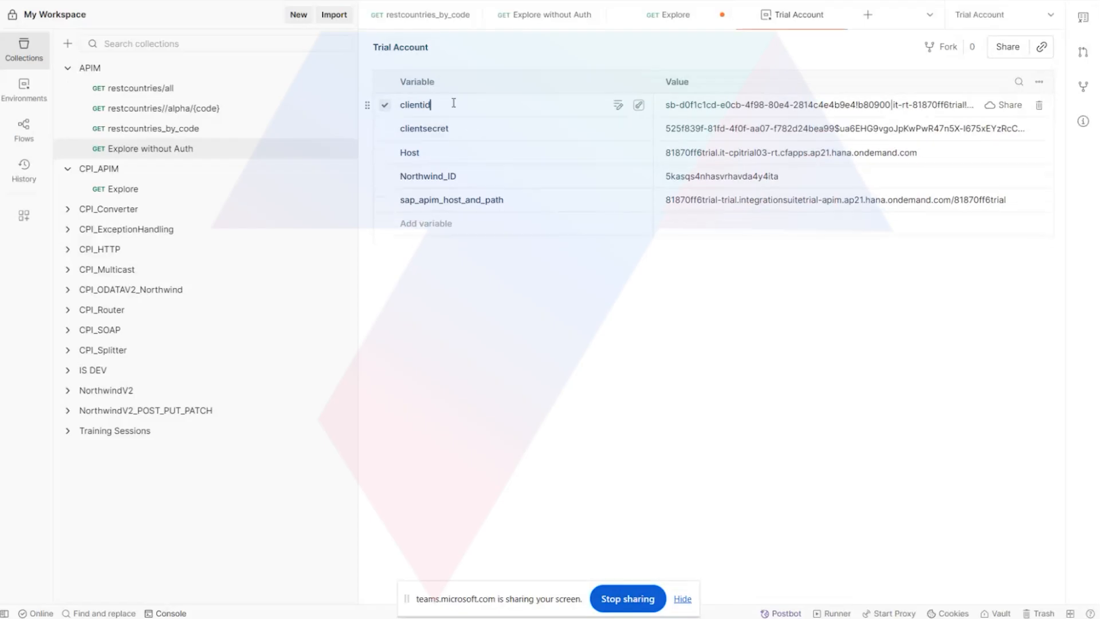
Check the Basic Auth variables of the Explore request in Postman and return to SAP Integration Suite.
{"action": "left_click", "coordinate": [650, 13]}
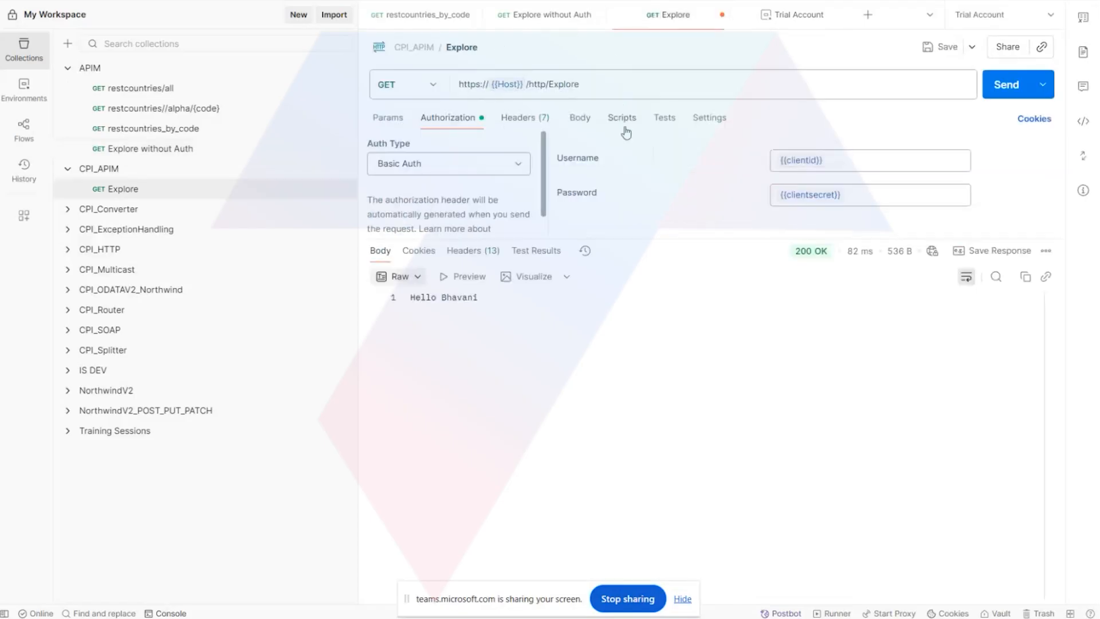
{"action": "mouse_move", "coordinate": [820, 160]}
{"action": "left_click", "coordinate": [345, 533]}
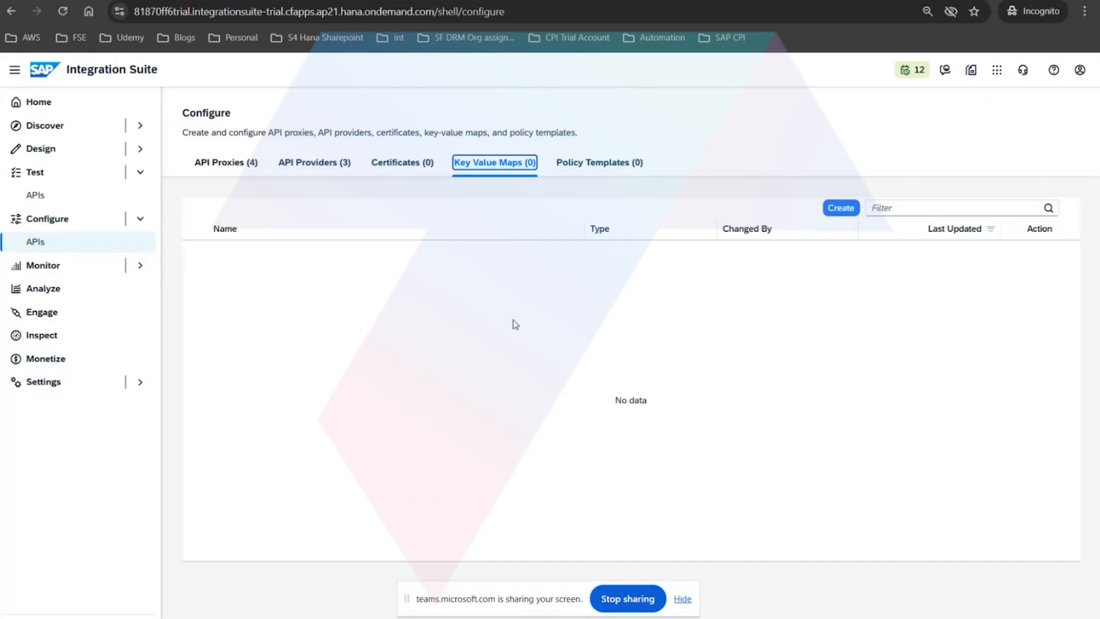
Start a new key value map and enter client_id as the key of its first entry.
{"action": "left_click", "coordinate": [853, 211]}
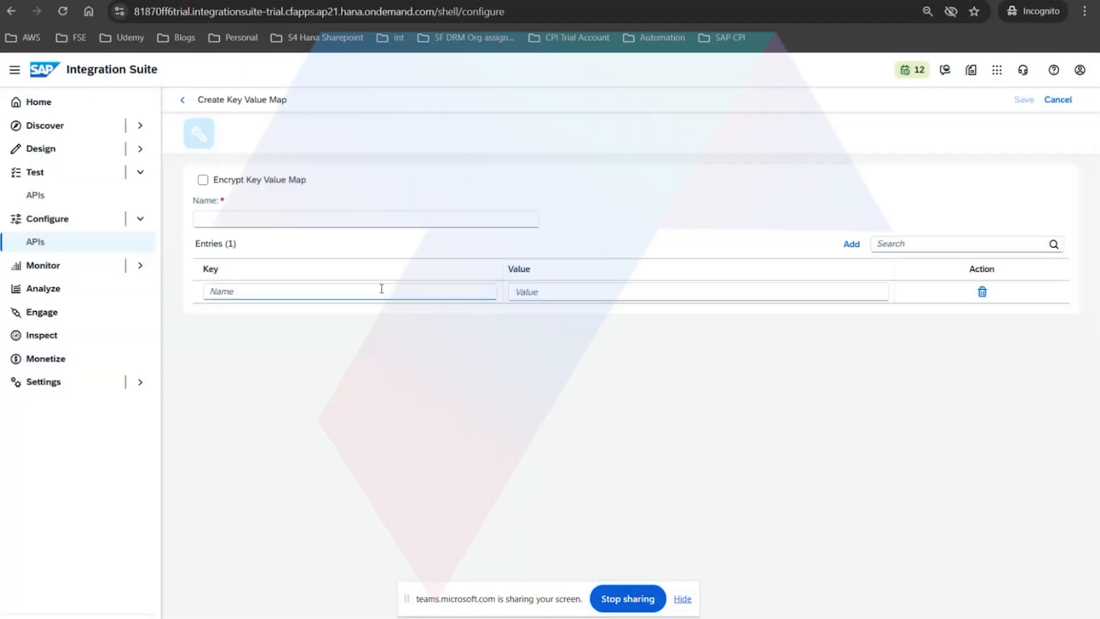
{"action": "left_click", "coordinate": [382, 289]}
{"action": "type", "text": "cl"}
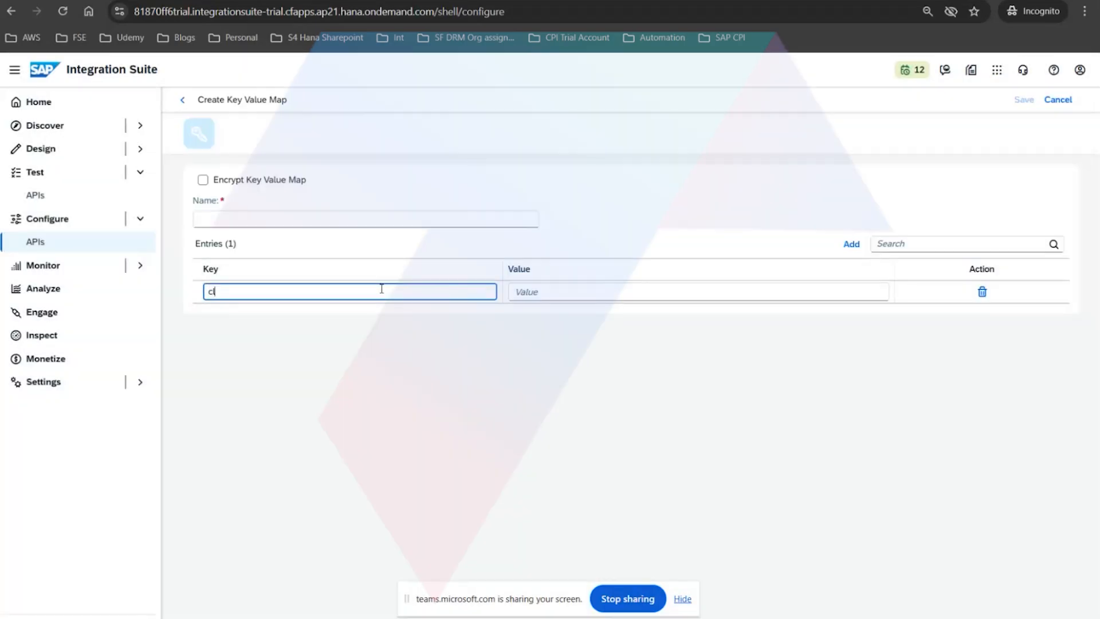
{"action": "type", "text": "ient_id"}
{"action": "left_click", "coordinate": [679, 296]}
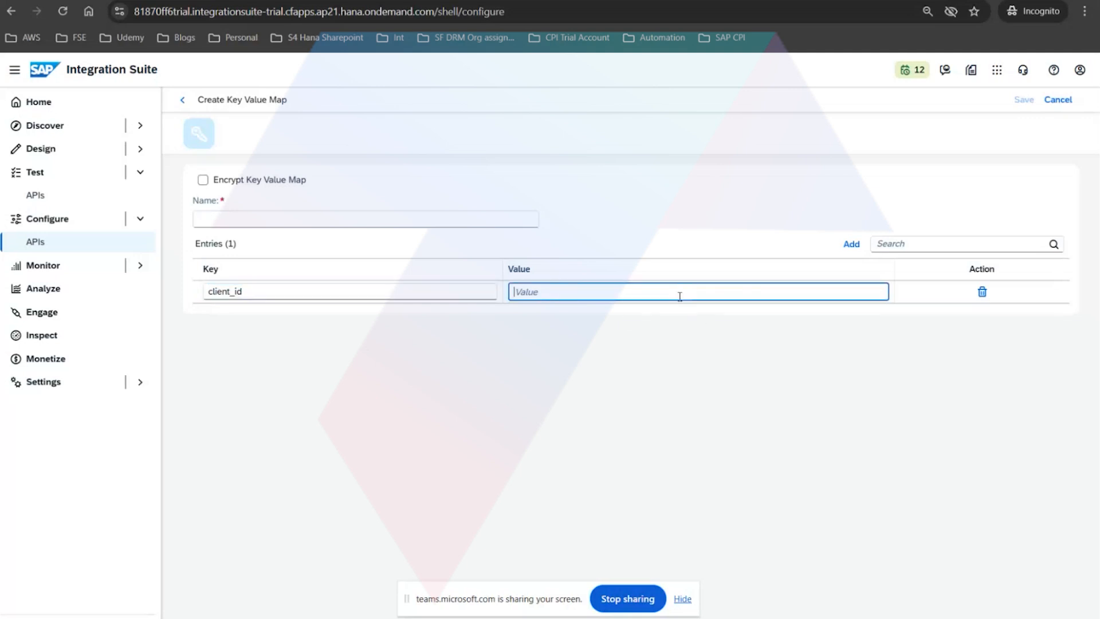
Add three more blank entries to the new key value map.
{"action": "left_click", "coordinate": [852, 244]}
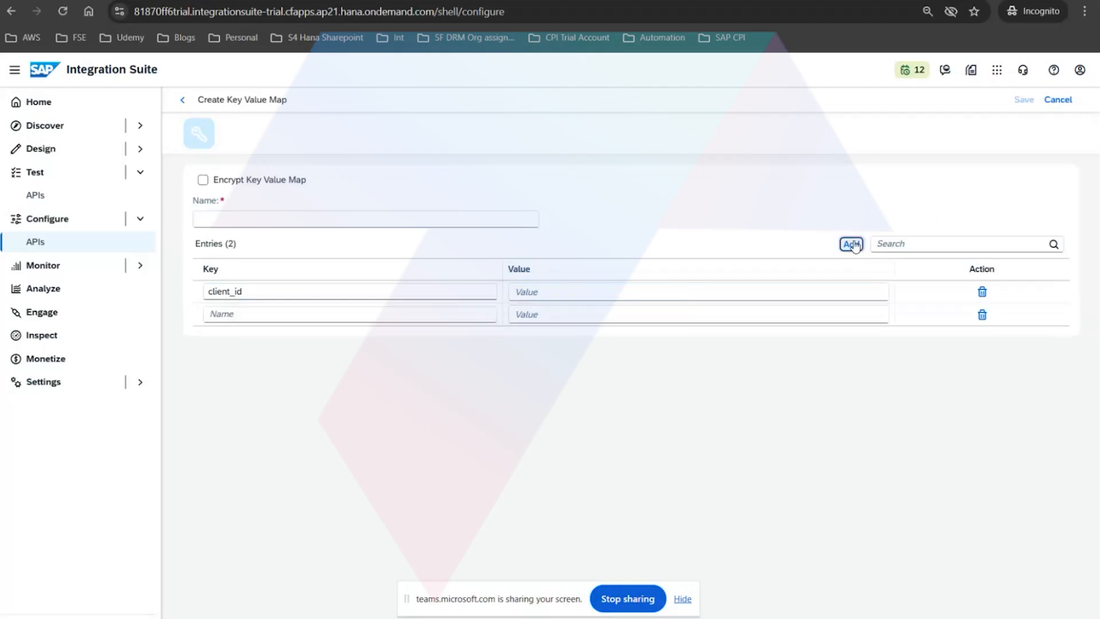
{"action": "left_click", "coordinate": [852, 244]}
{"action": "left_click", "coordinate": [853, 244]}
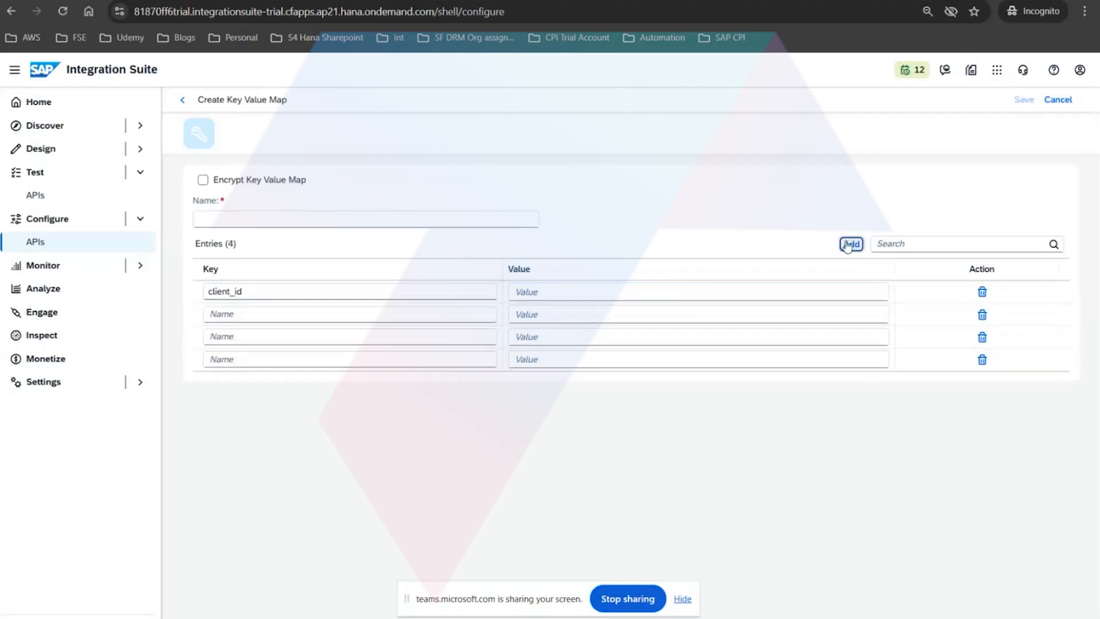
Name the key value map Credentials and turn on its encryption.
{"action": "left_click", "coordinate": [239, 219]}
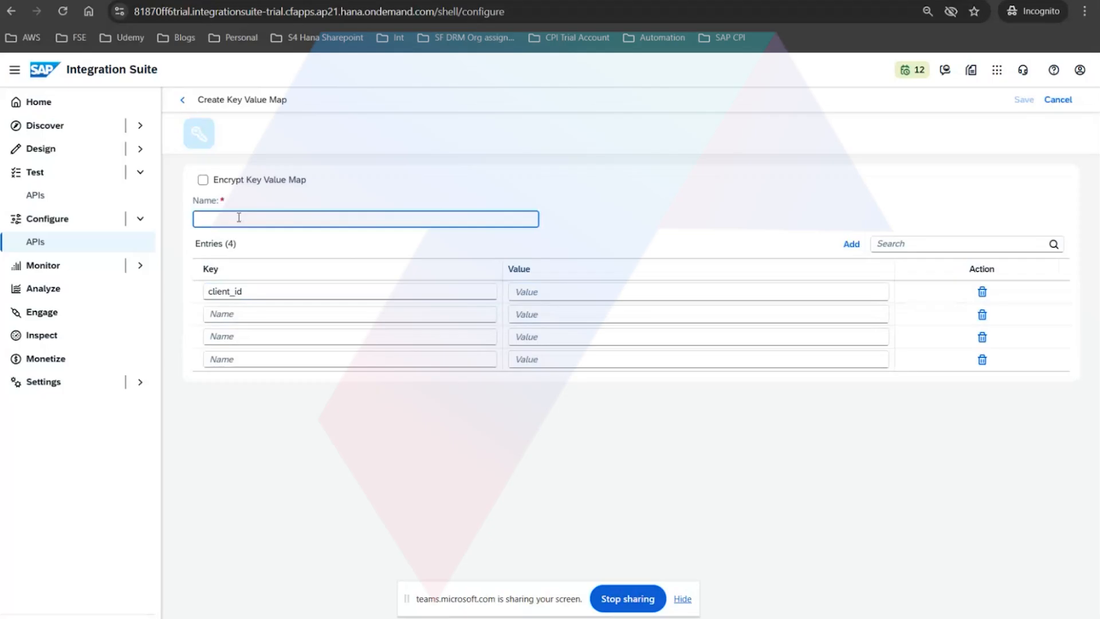
{"action": "type", "text": "Credentials"}
{"action": "left_click", "coordinate": [220, 188]}
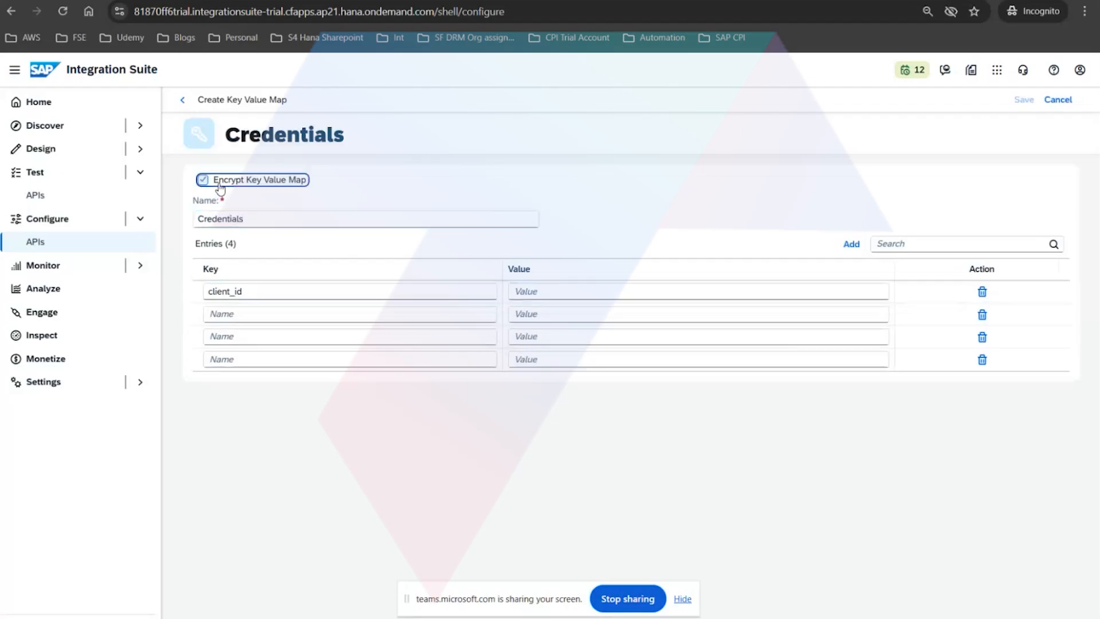
Enter the credential value for the client_id entry and save the key value map.
{"action": "left_click", "coordinate": [573, 295]}
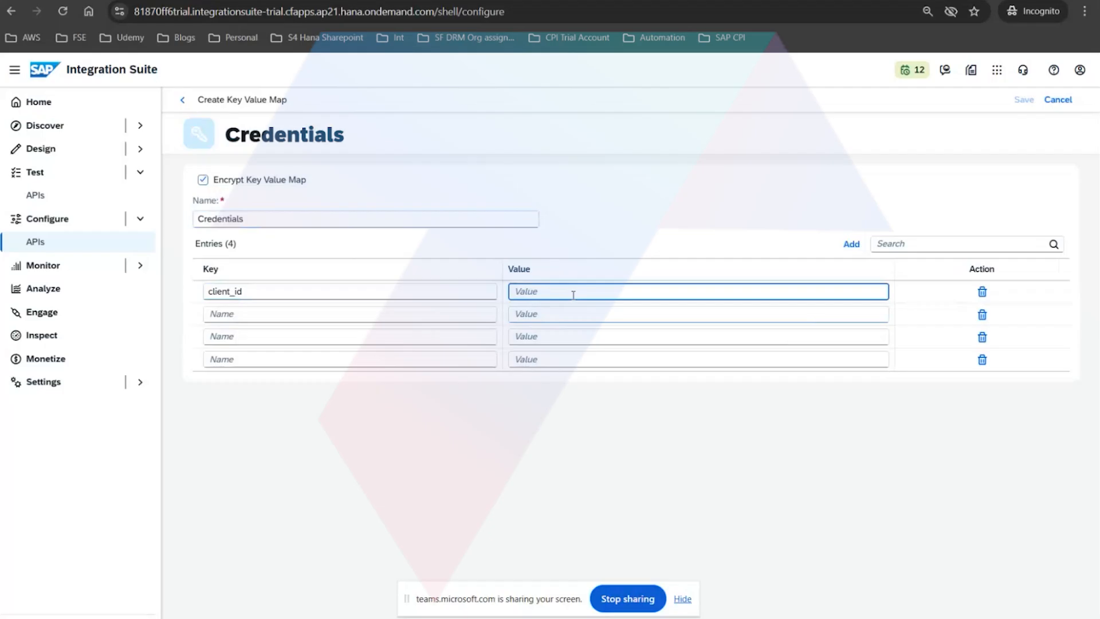
{"action": "type", "text": "****"}
{"action": "left_click", "coordinate": [1024, 99]}
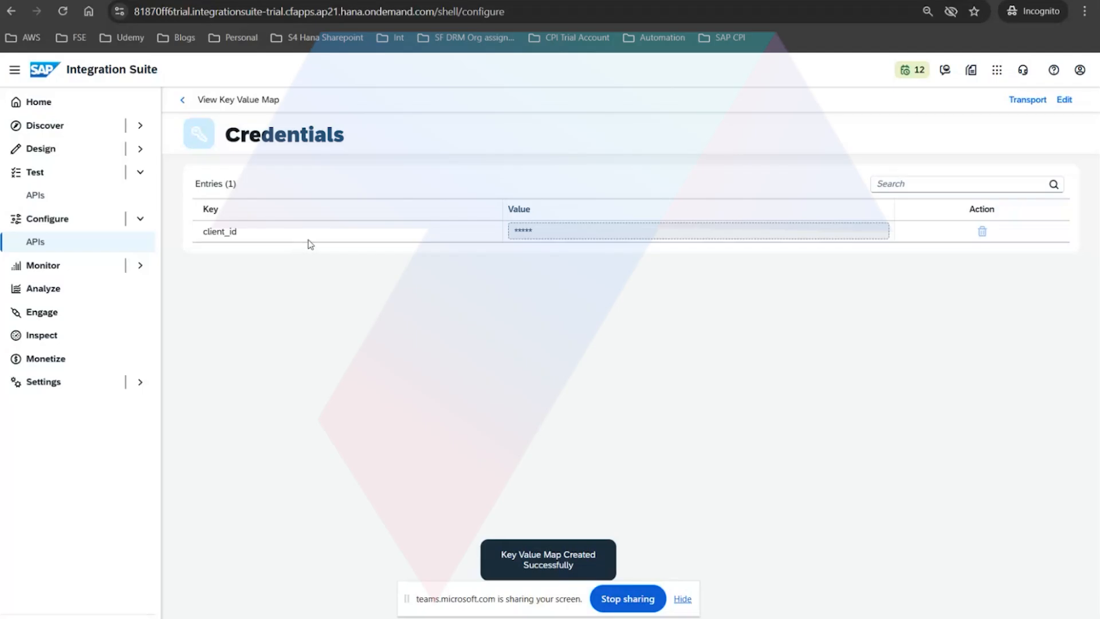
Return to the API configuration page and view its Policy Templates and API Proxies lists.
{"action": "left_click", "coordinate": [183, 101]}
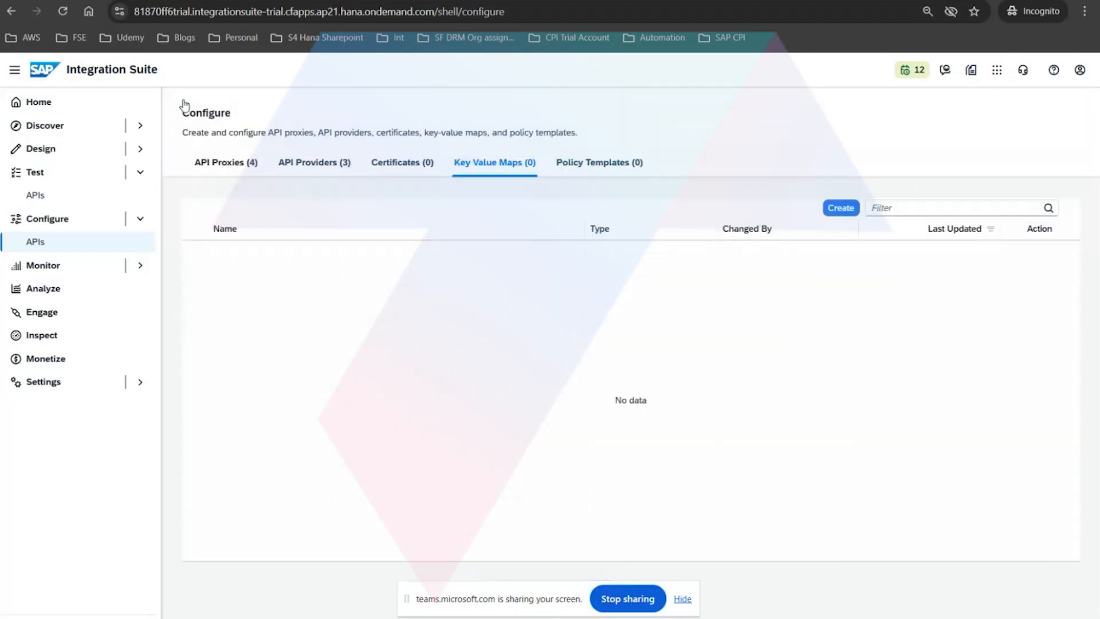
{"action": "left_click", "coordinate": [594, 165]}
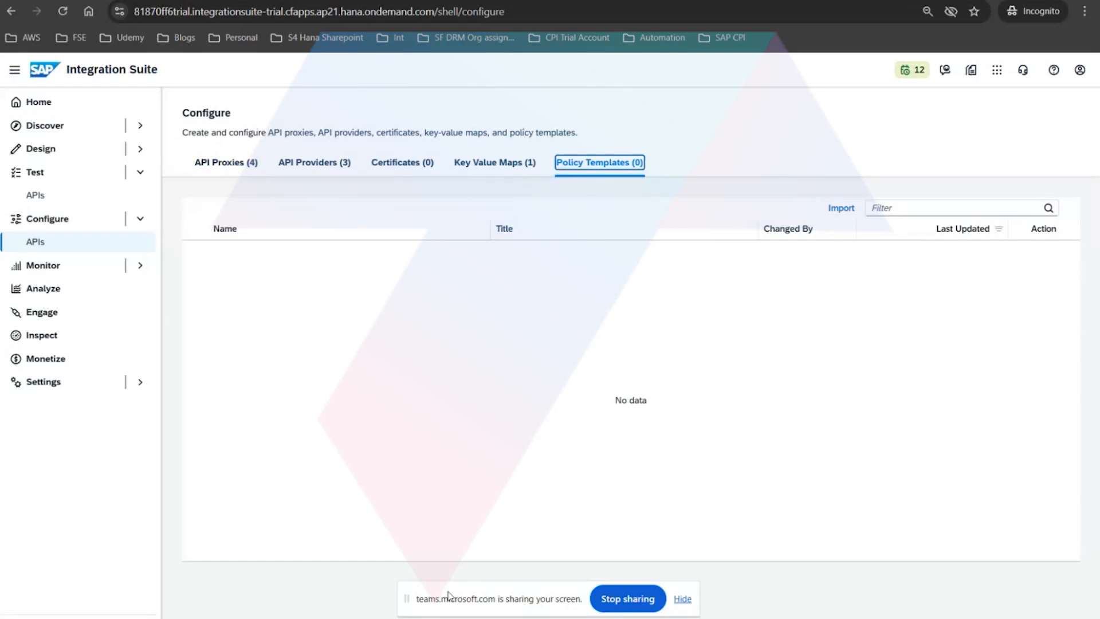
{"action": "mouse_move", "coordinate": [462, 565]}
{"action": "left_click", "coordinate": [238, 164]}
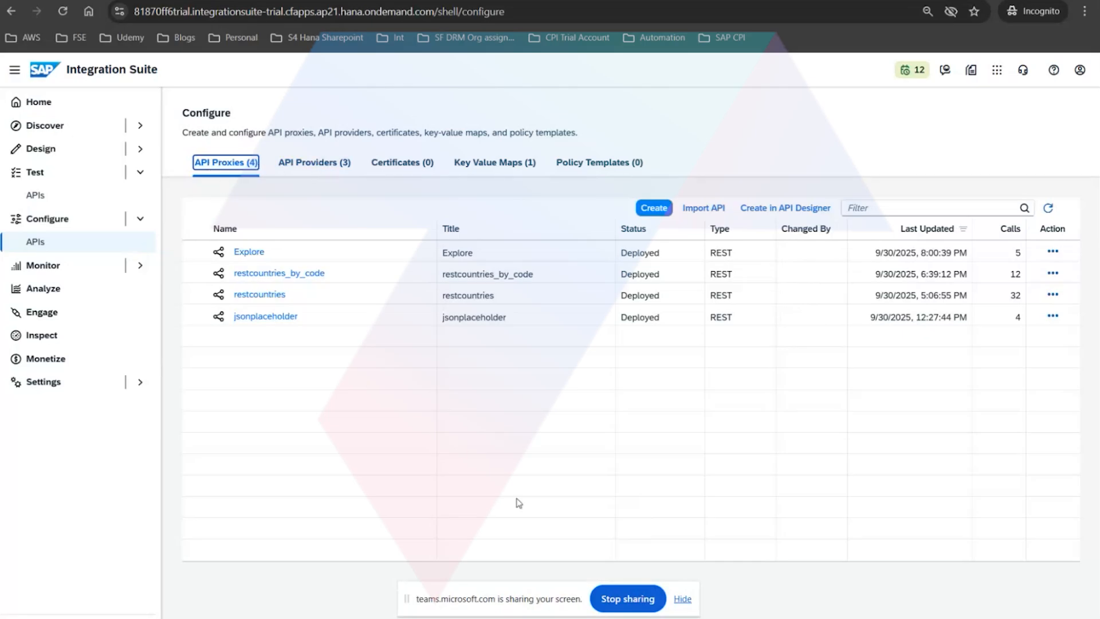
Switch to the API proxy PDF in Acrobat and examine the direct Client-to-API request and response diagram on page 1.
{"action": "left_click", "coordinate": [530, 618]}
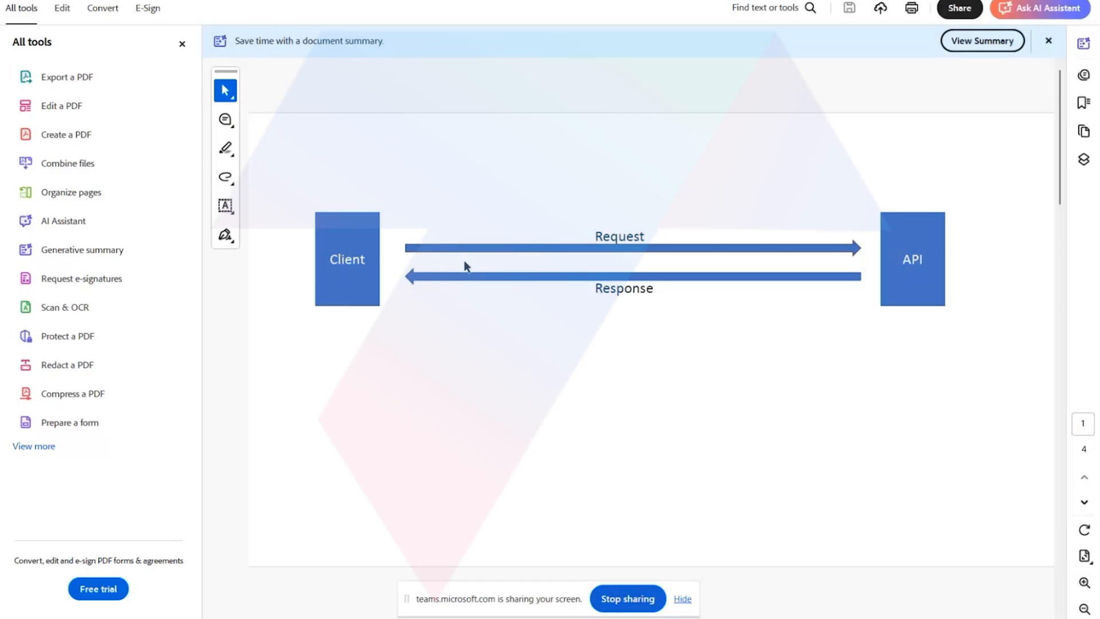
{"action": "left_click_drag", "start_coordinate": [367, 258], "coordinate": [322, 259]}
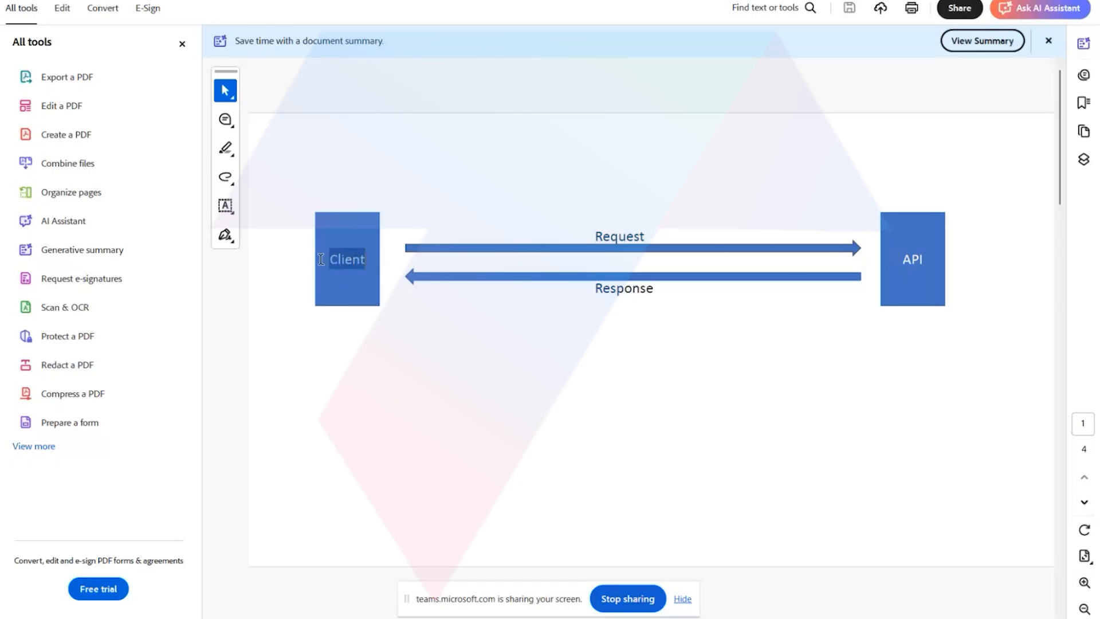
{"action": "left_click", "coordinate": [904, 260]}
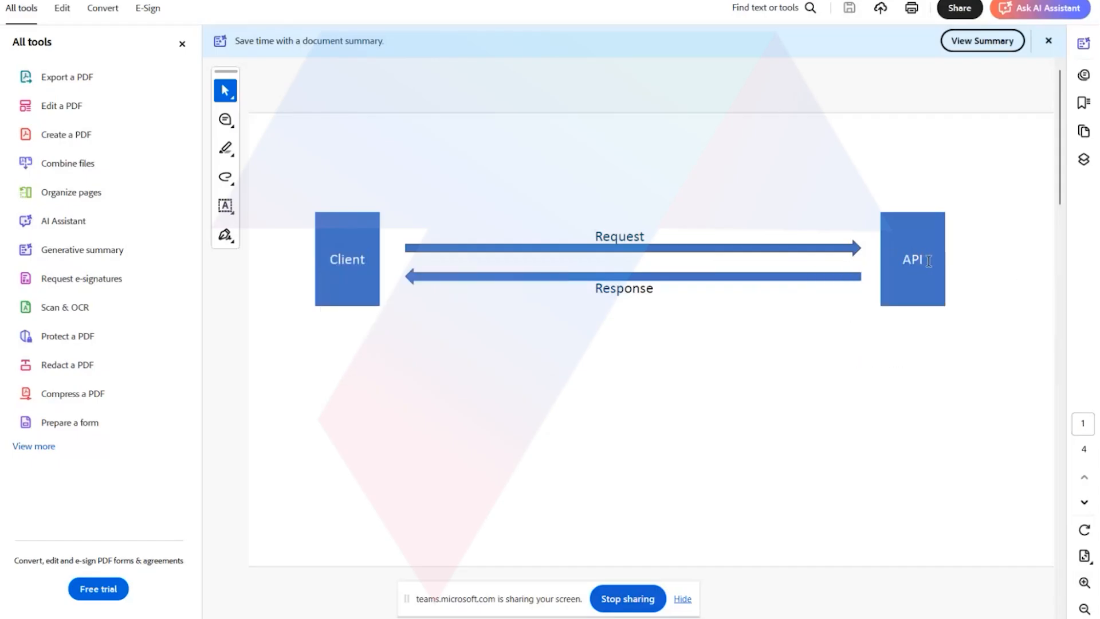
{"action": "left_click_drag", "start_coordinate": [929, 262], "coordinate": [910, 268]}
{"action": "left_click", "coordinate": [655, 346]}
{"action": "double_click", "coordinate": [360, 259]}
{"action": "left_click", "coordinate": [904, 264]}
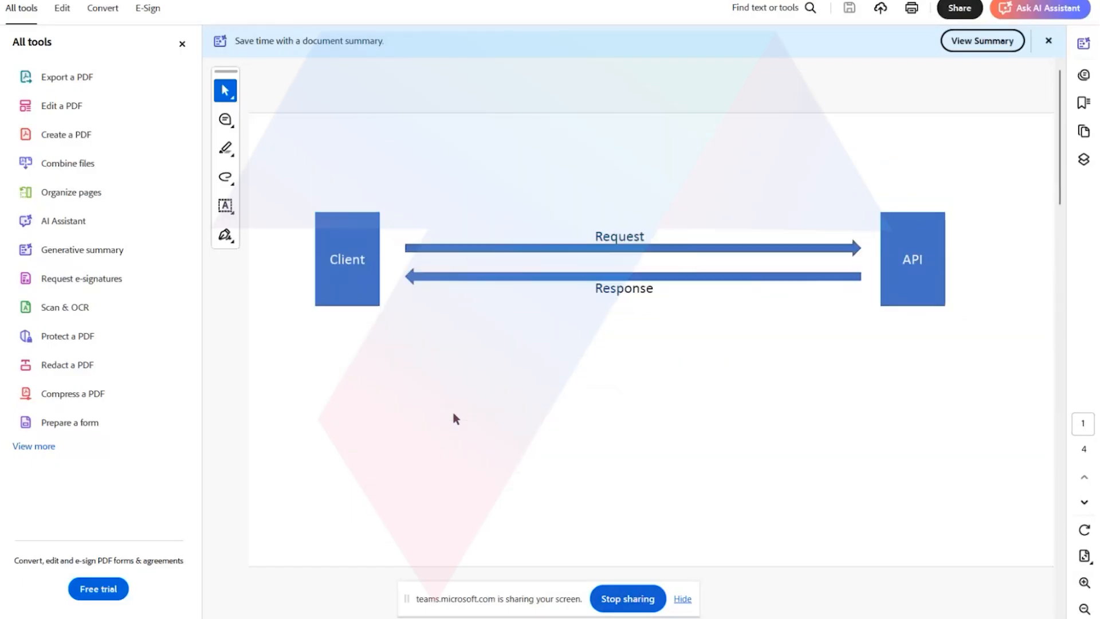
Go to page 2 of the PDF and examine how the API Proxy block sits between Client and API.
{"action": "scroll", "coordinate": [456, 419], "scroll_direction": "down", "scroll_amount": 3}
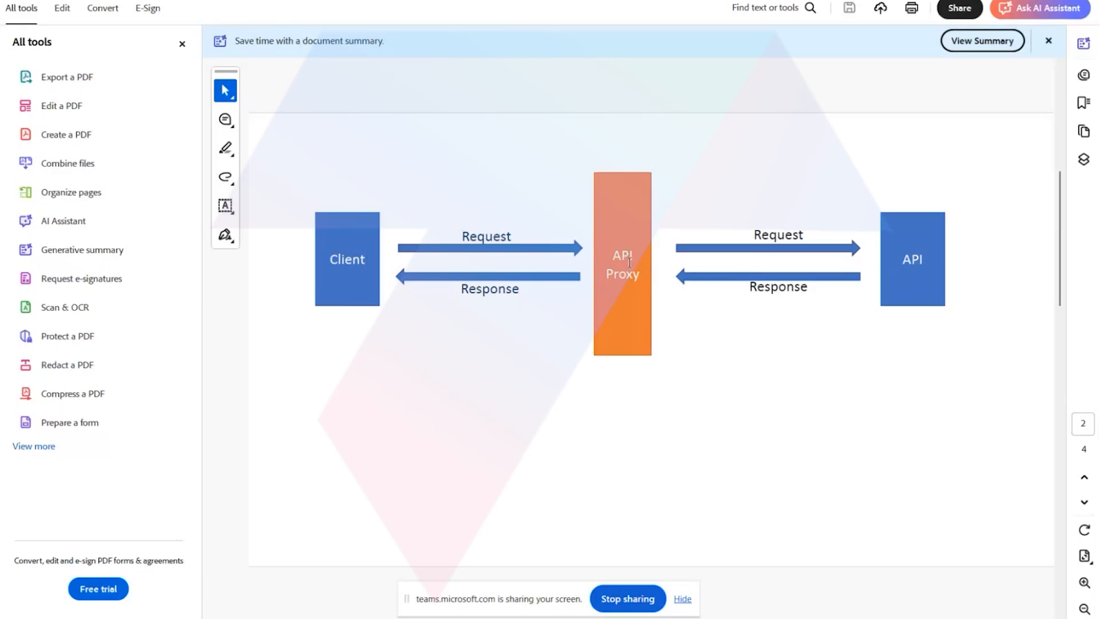
{"action": "double_click", "coordinate": [370, 259]}
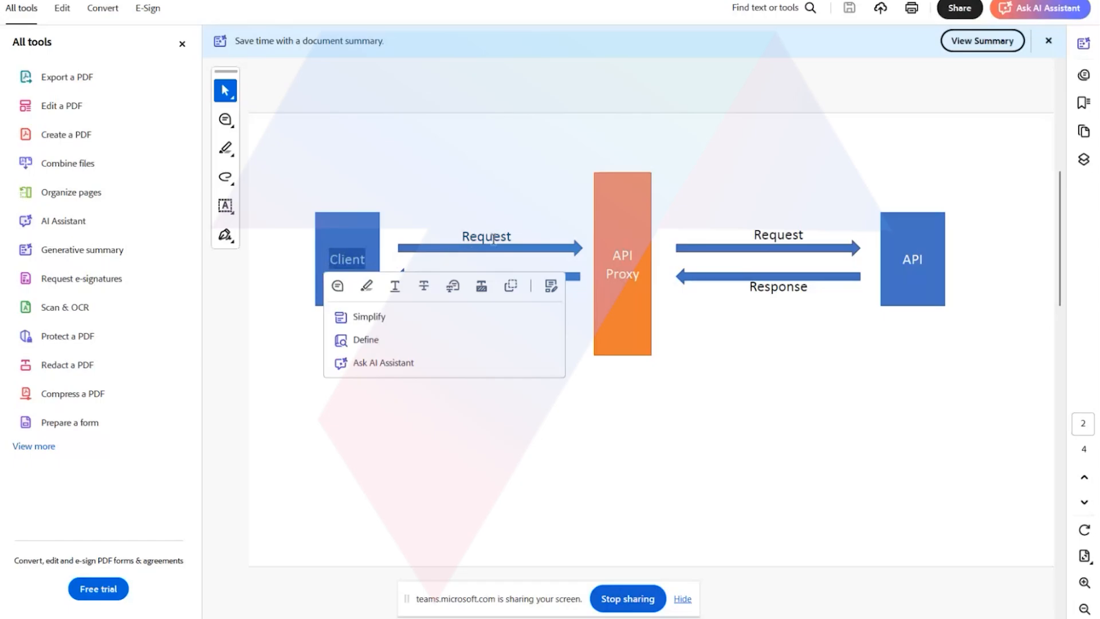
{"action": "left_click", "coordinate": [632, 249]}
{"action": "left_click_drag", "start_coordinate": [605, 273], "coordinate": [639, 285]}
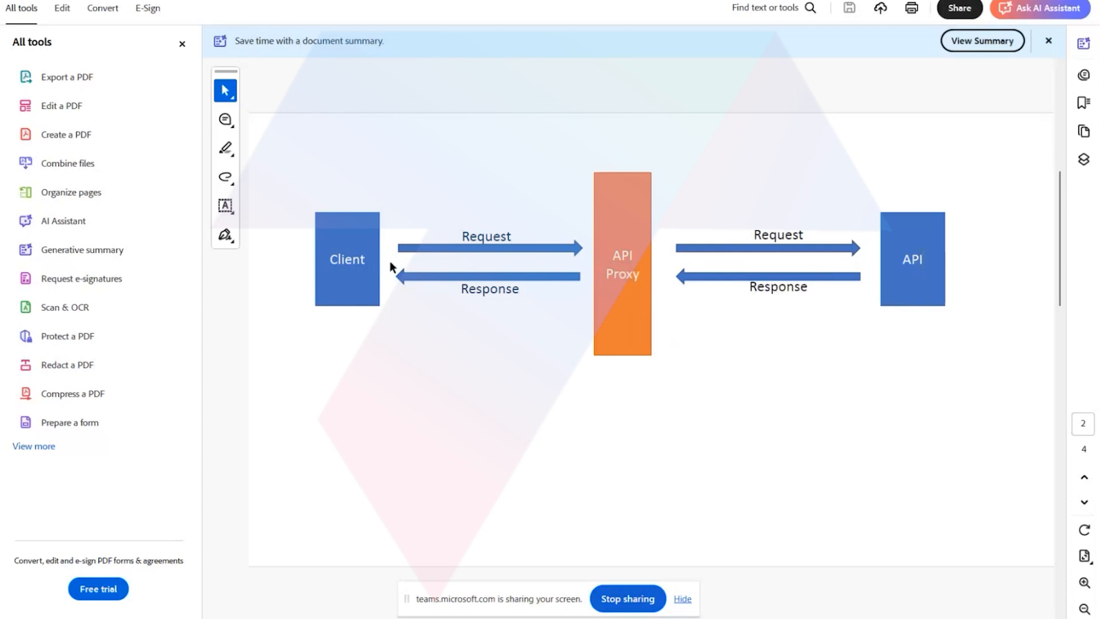
{"action": "left_click_drag", "start_coordinate": [371, 259], "coordinate": [315, 259]}
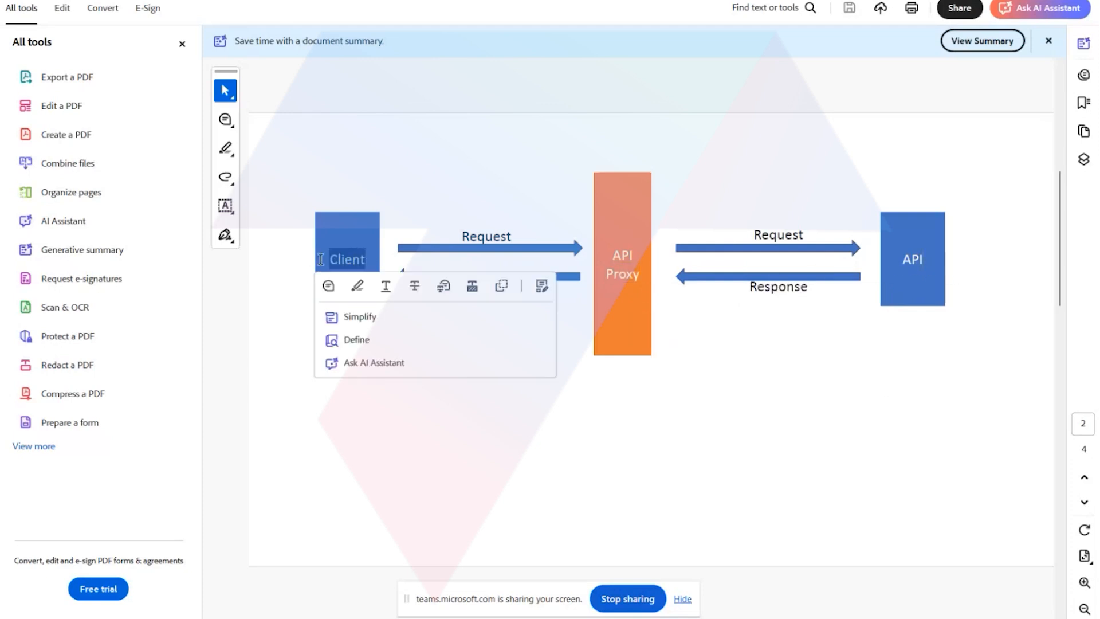
{"action": "left_click", "coordinate": [356, 242]}
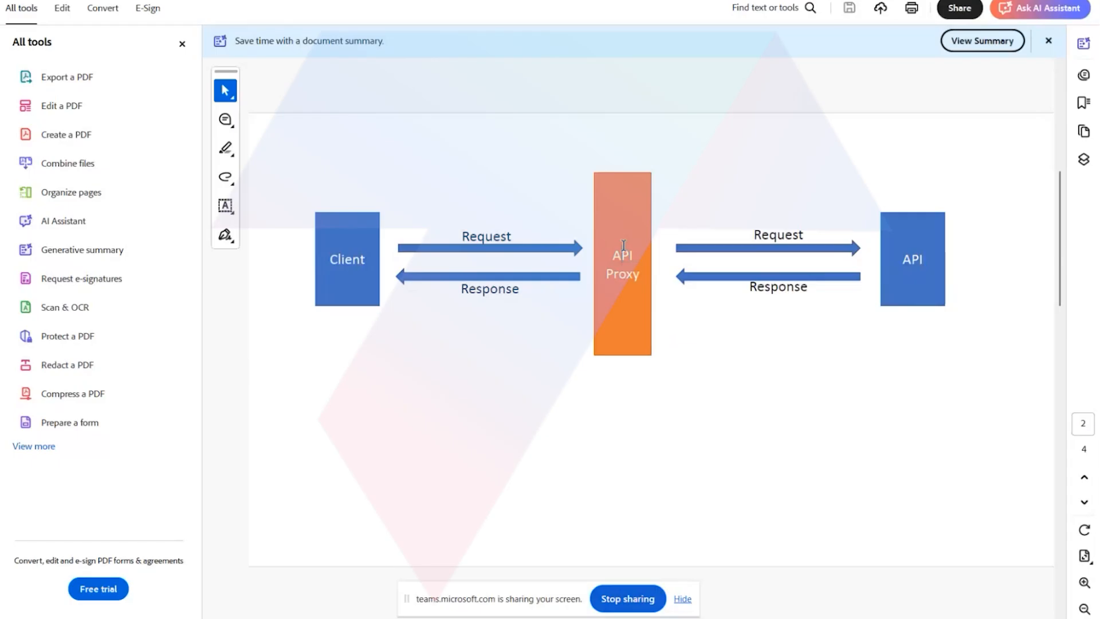
{"action": "left_click_drag", "start_coordinate": [640, 269], "coordinate": [607, 248]}
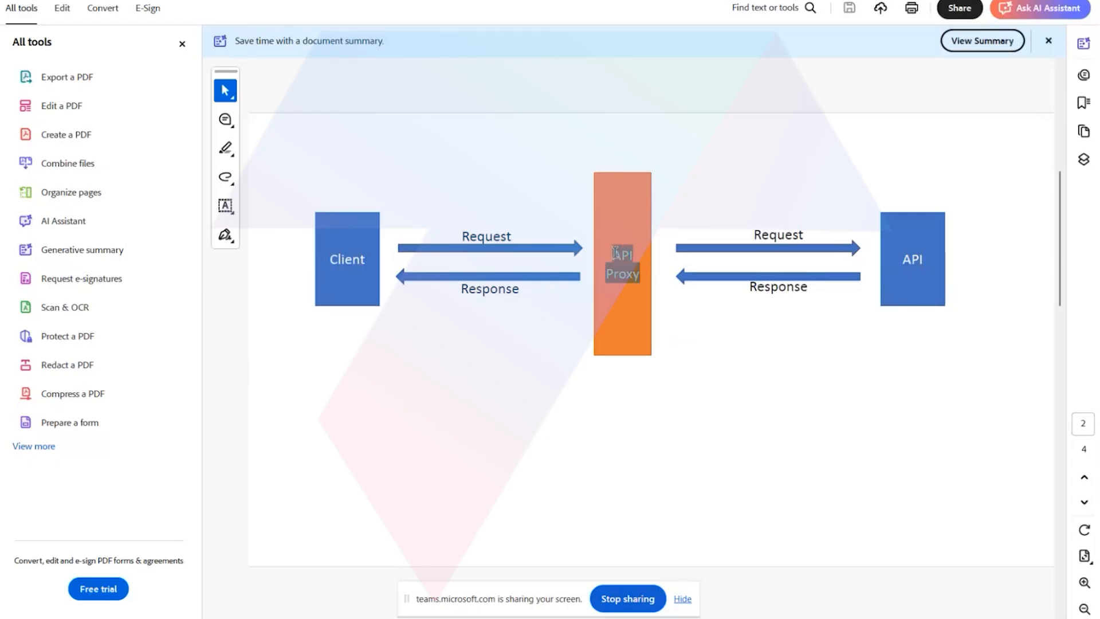
{"action": "left_click", "coordinate": [956, 258]}
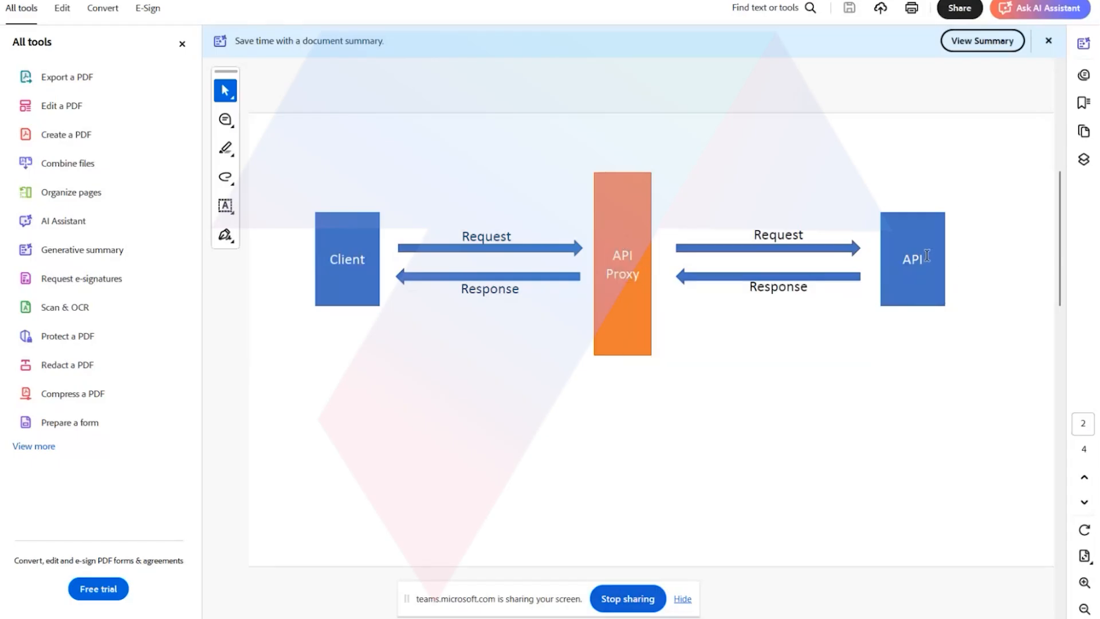
{"action": "left_click_drag", "start_coordinate": [930, 256], "coordinate": [893, 264]}
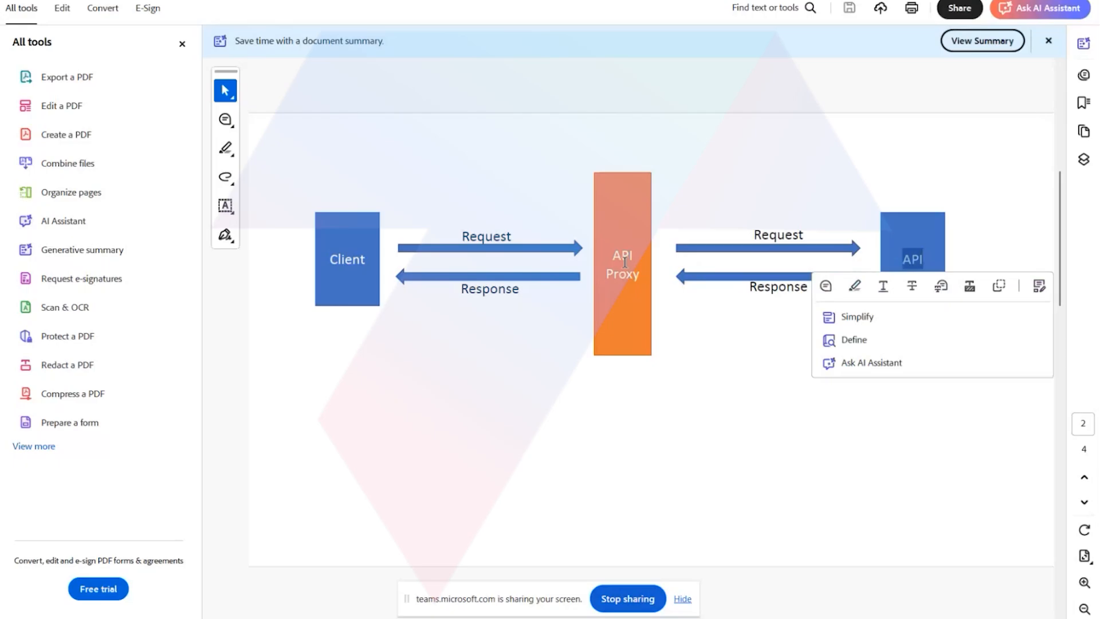
{"action": "left_click_drag", "start_coordinate": [638, 273], "coordinate": [613, 253]}
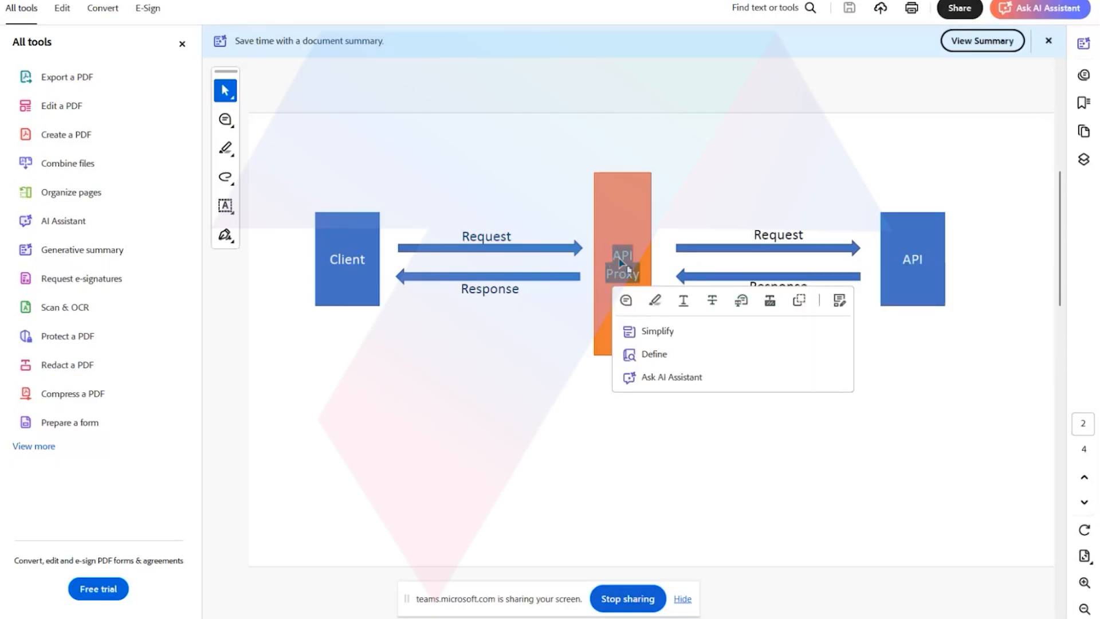
{"action": "left_click_drag", "start_coordinate": [930, 262], "coordinate": [906, 261]}
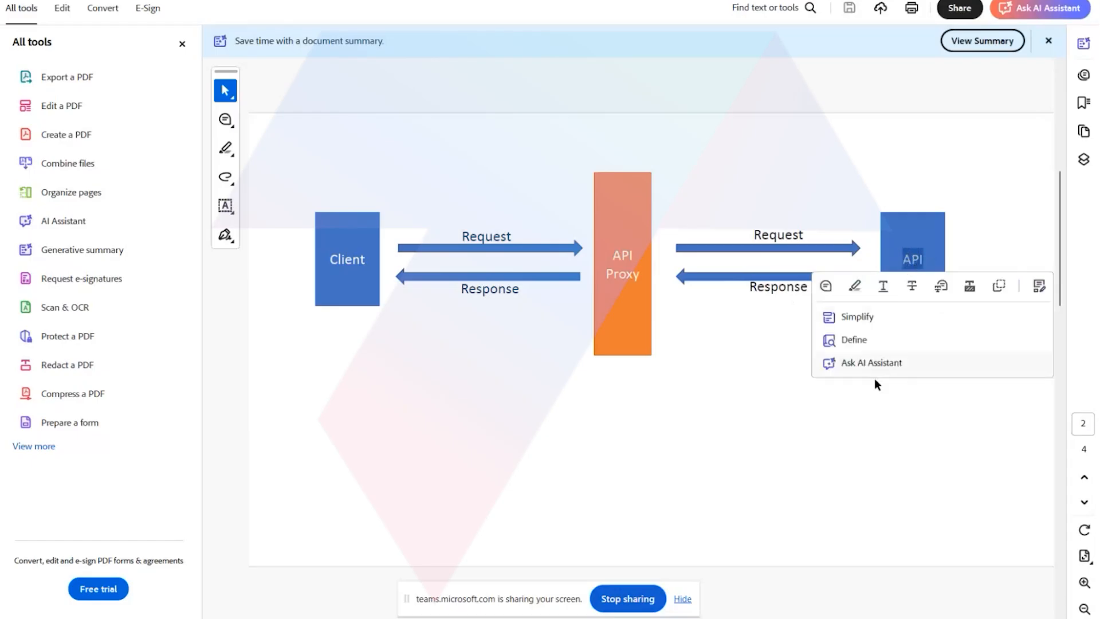
{"action": "left_click", "coordinate": [861, 434]}
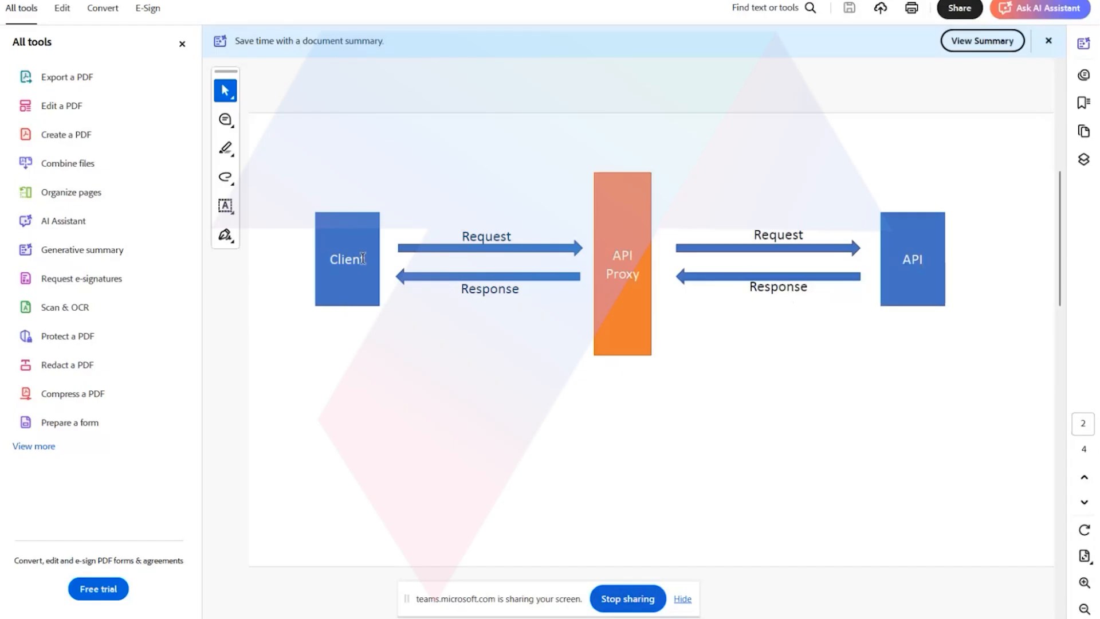
Trace the page 2 diagram again from the Client label to the API label and back to the API Proxy label.
{"action": "left_click_drag", "start_coordinate": [367, 259], "coordinate": [329, 259]}
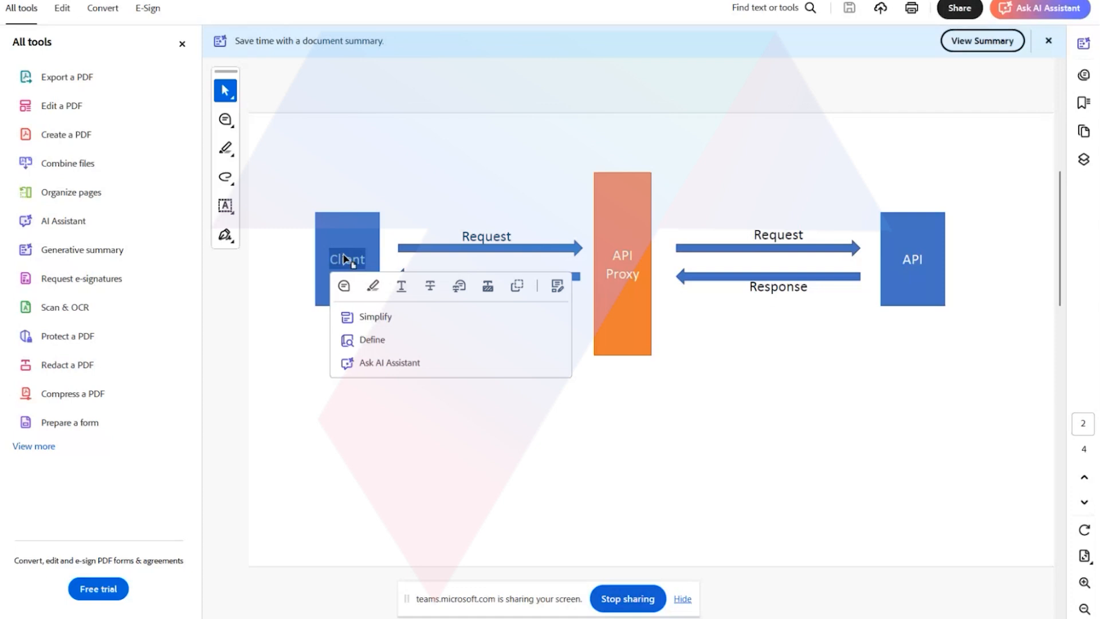
{"action": "left_click", "coordinate": [367, 256]}
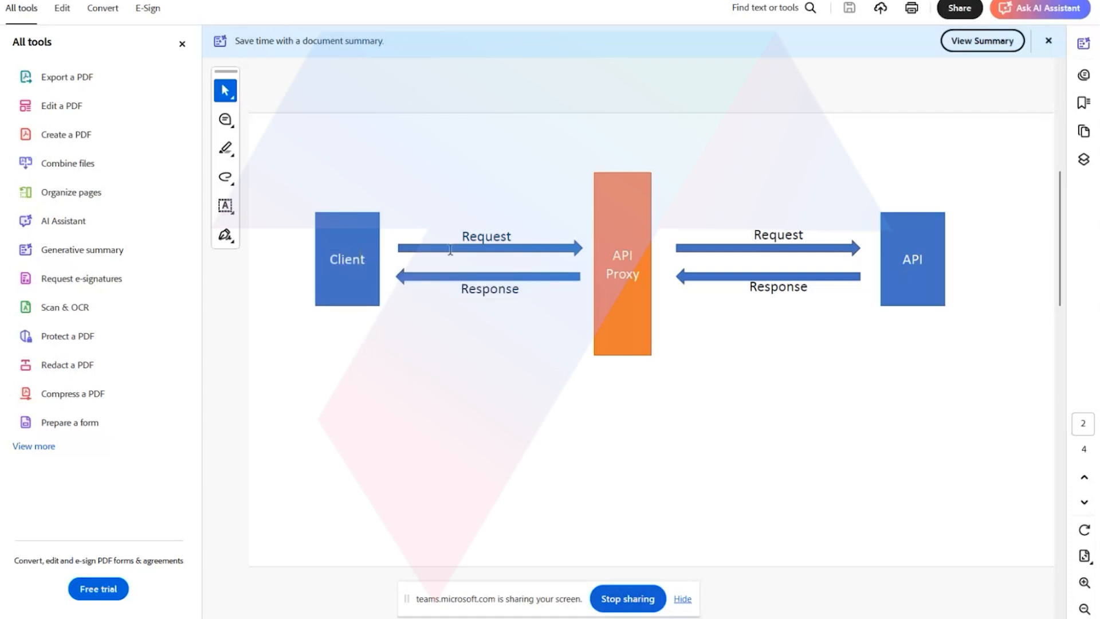
{"action": "left_click_drag", "start_coordinate": [934, 257], "coordinate": [893, 257]}
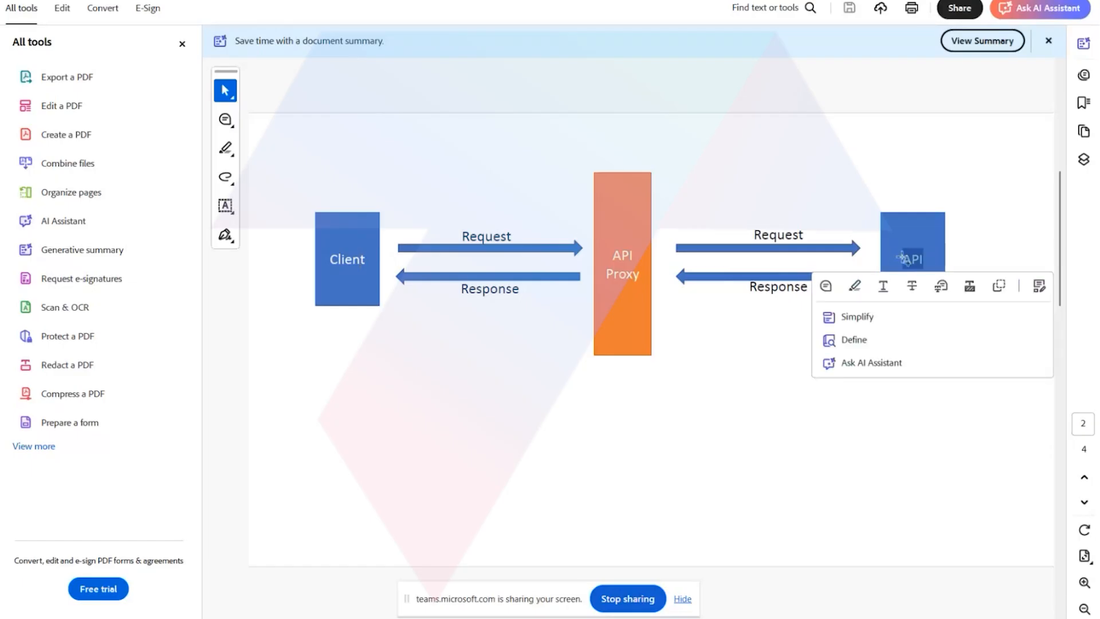
{"action": "left_click", "coordinate": [915, 257]}
{"action": "left_click_drag", "start_coordinate": [927, 256], "coordinate": [903, 257]}
{"action": "left_click", "coordinate": [539, 391]}
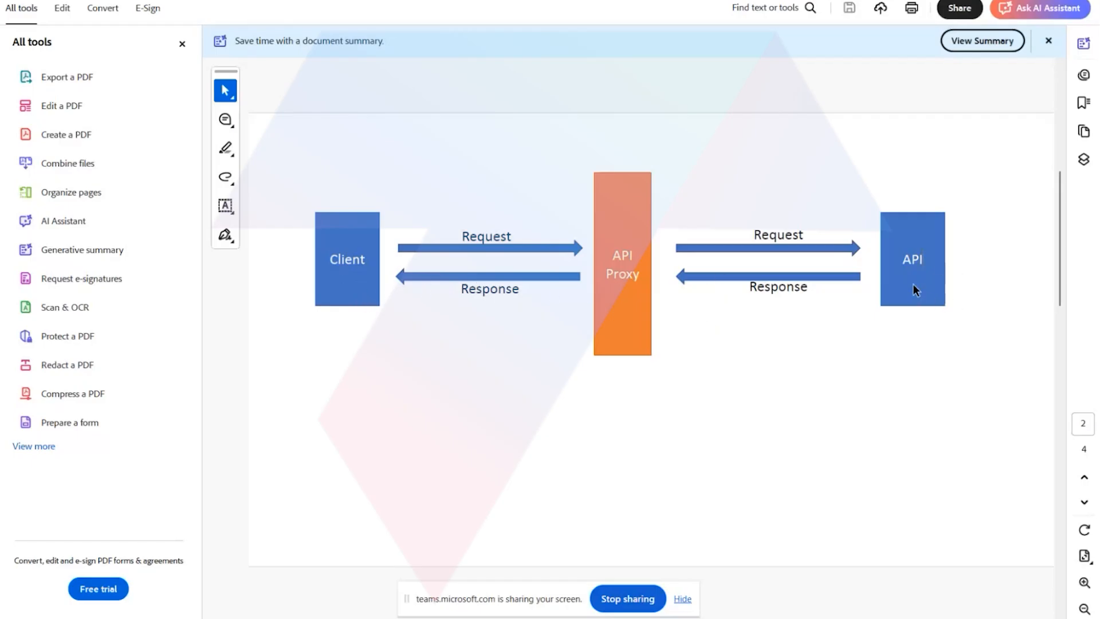
{"action": "left_click_drag", "start_coordinate": [925, 254], "coordinate": [907, 258]}
{"action": "left_click_drag", "start_coordinate": [640, 276], "coordinate": [605, 252]}
{"action": "left_click", "coordinate": [520, 387]}
{"action": "left_click_drag", "start_coordinate": [639, 278], "coordinate": [600, 252]}
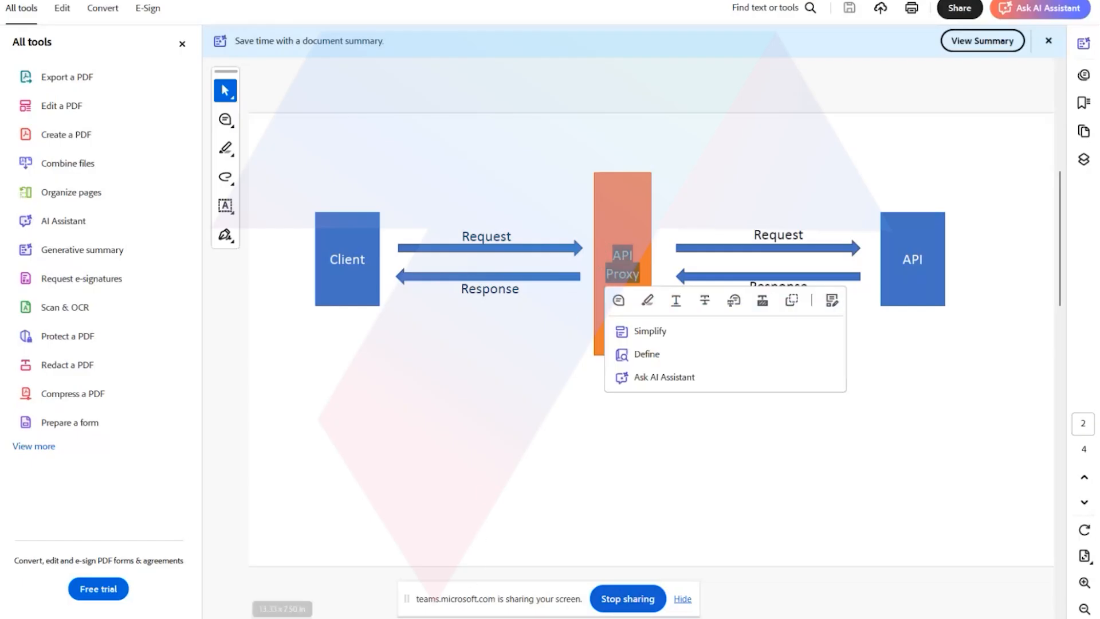
Switch back to SAP Integration Suite, open the Explore API proxy and inspect its proxy endpoint and target endpoint URL.
{"action": "left_click", "coordinate": [343, 567]}
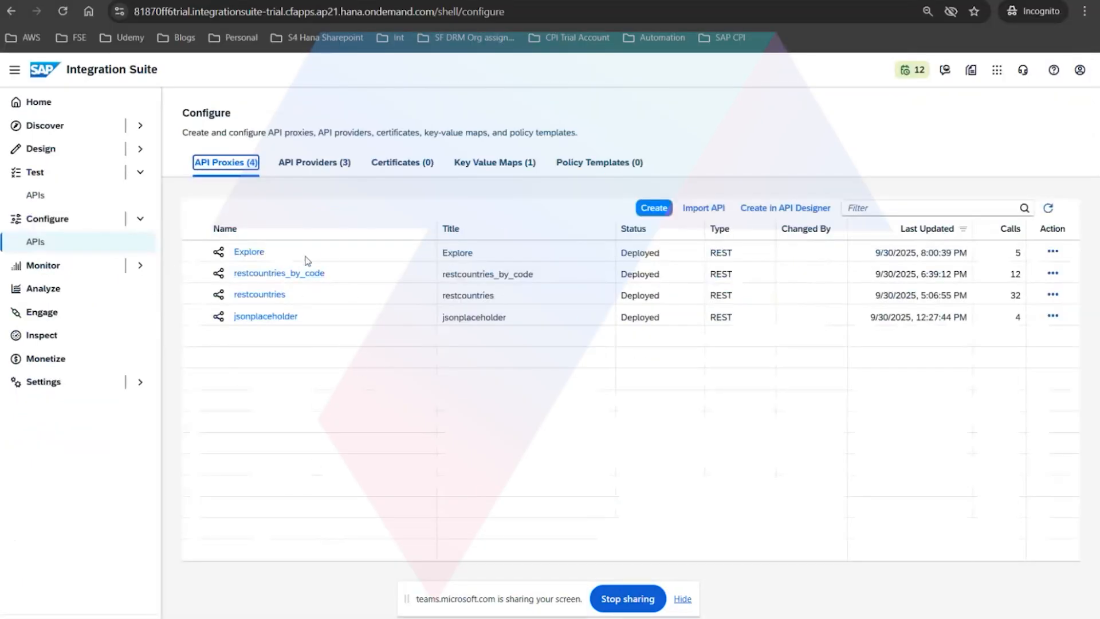
{"action": "left_click", "coordinate": [254, 254]}
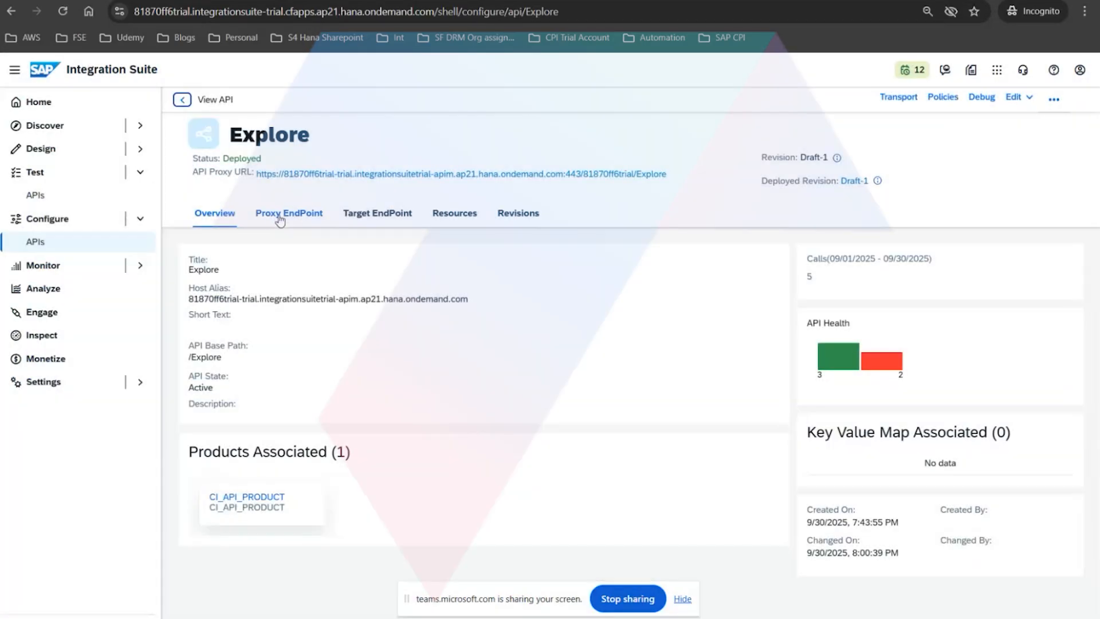
{"action": "left_click", "coordinate": [317, 220]}
{"action": "left_click", "coordinate": [375, 222]}
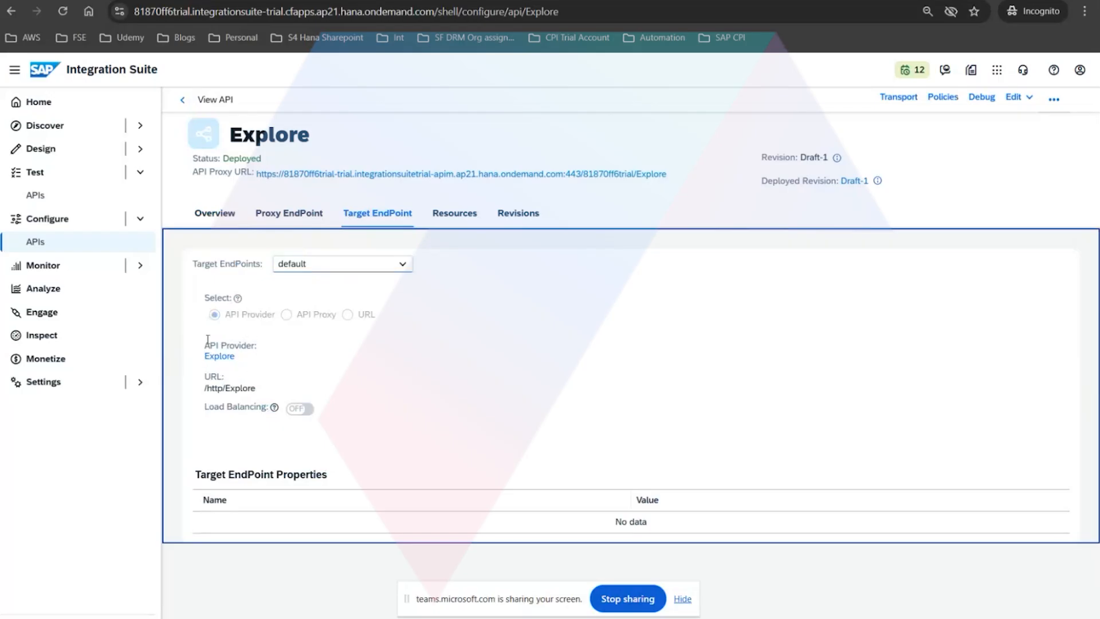
{"action": "left_click", "coordinate": [302, 217]}
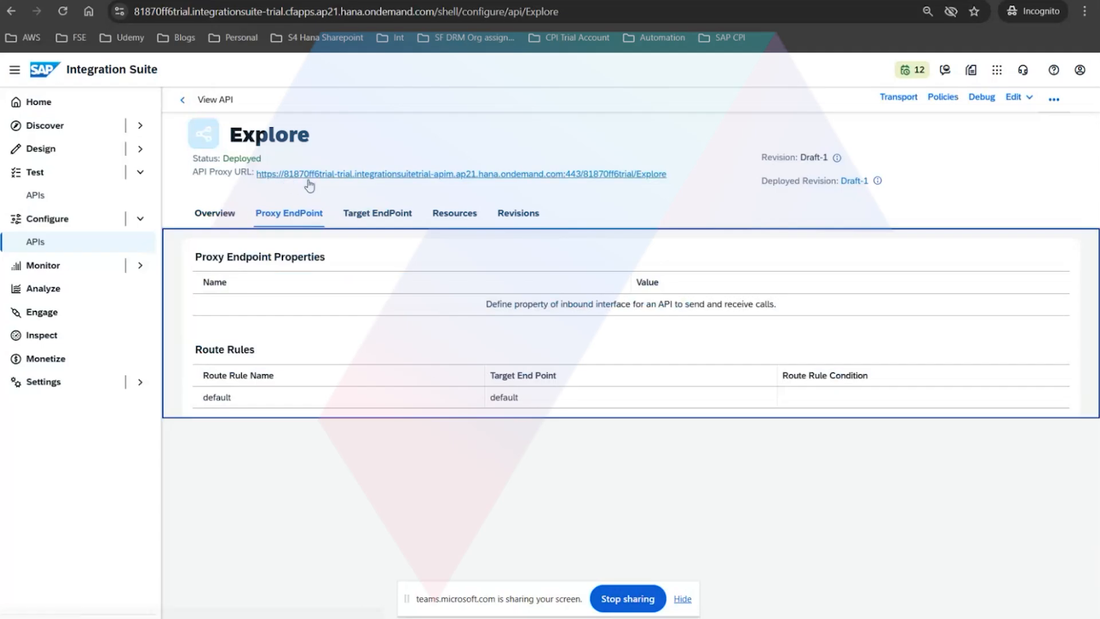
{"action": "left_click", "coordinate": [377, 213]}
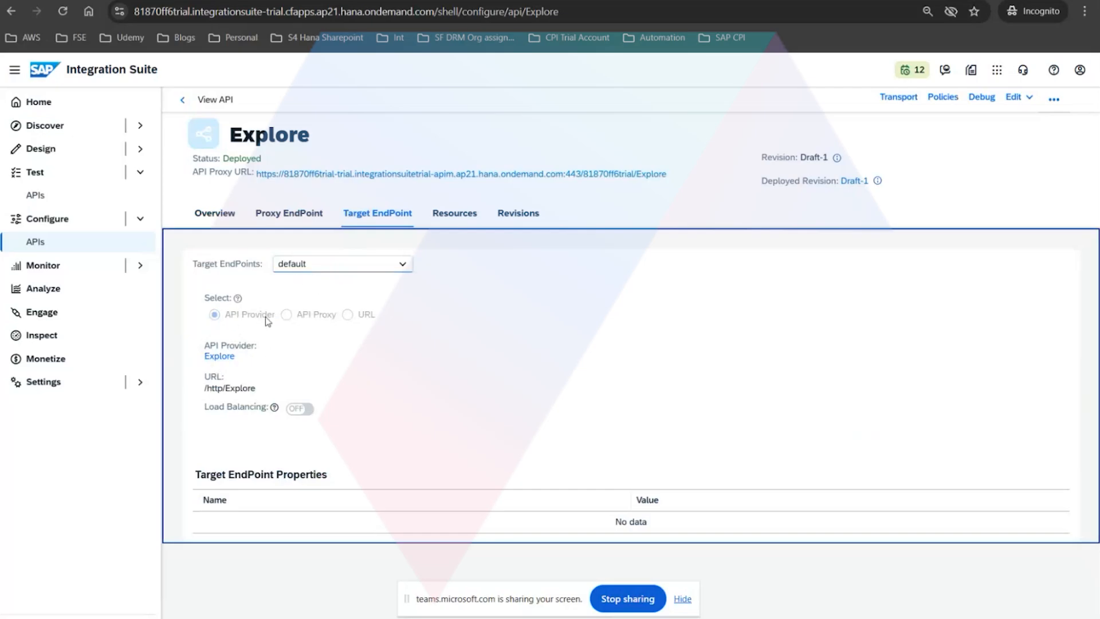
{"action": "left_click_drag", "start_coordinate": [258, 389], "coordinate": [203, 375]}
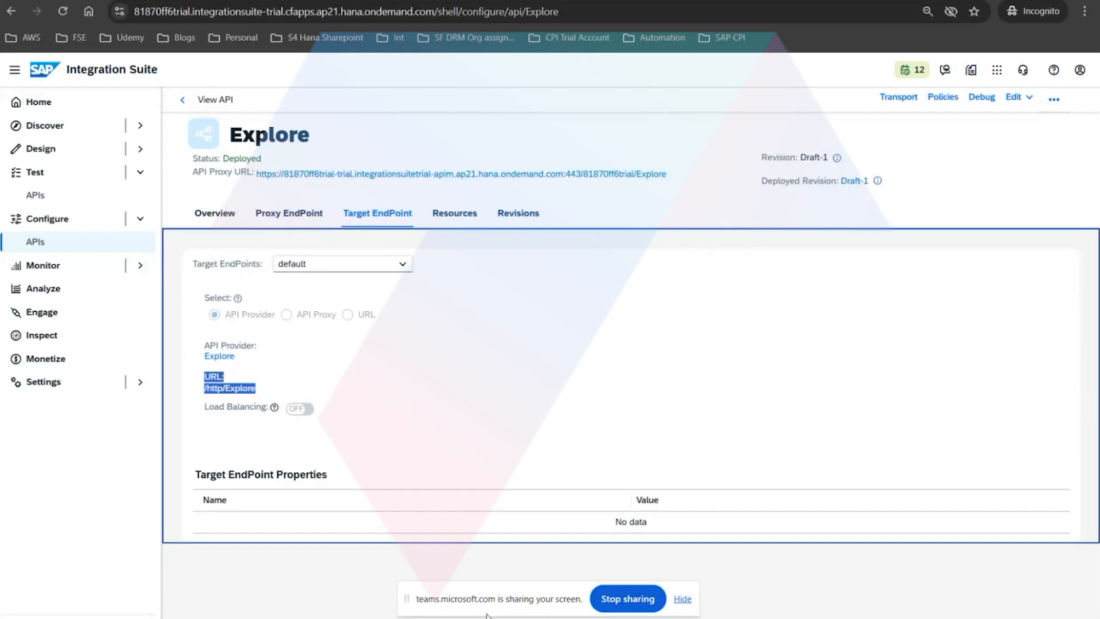
Switch to the API proxy PDF in Acrobat and examine the Proxy Endpoint and Target Endpoint blocks inside the API Proxy on page 3.
{"action": "mouse_move", "coordinate": [494, 617]}
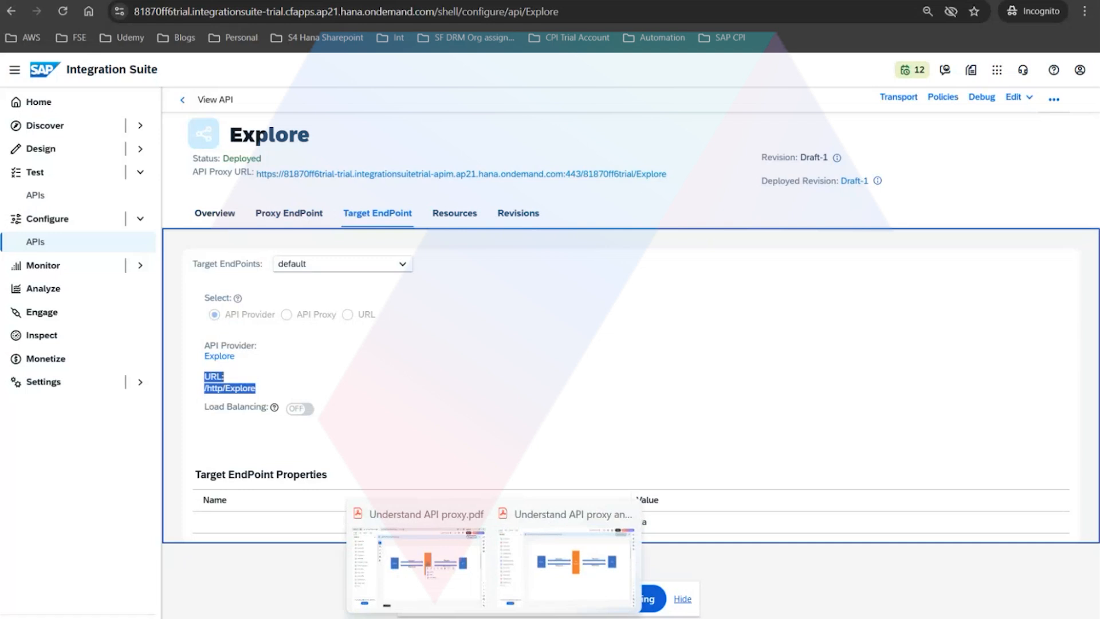
{"action": "left_click", "coordinate": [452, 550]}
{"action": "scroll", "coordinate": [507, 446], "scroll_direction": "down", "scroll_amount": 2}
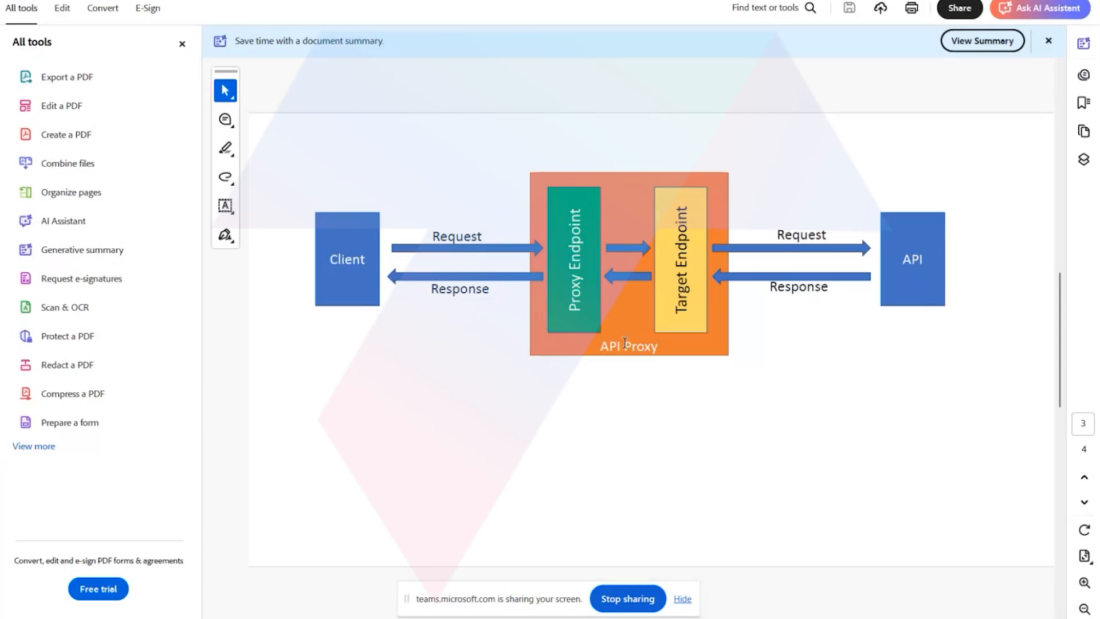
{"action": "left_click_drag", "start_coordinate": [589, 208], "coordinate": [599, 320]}
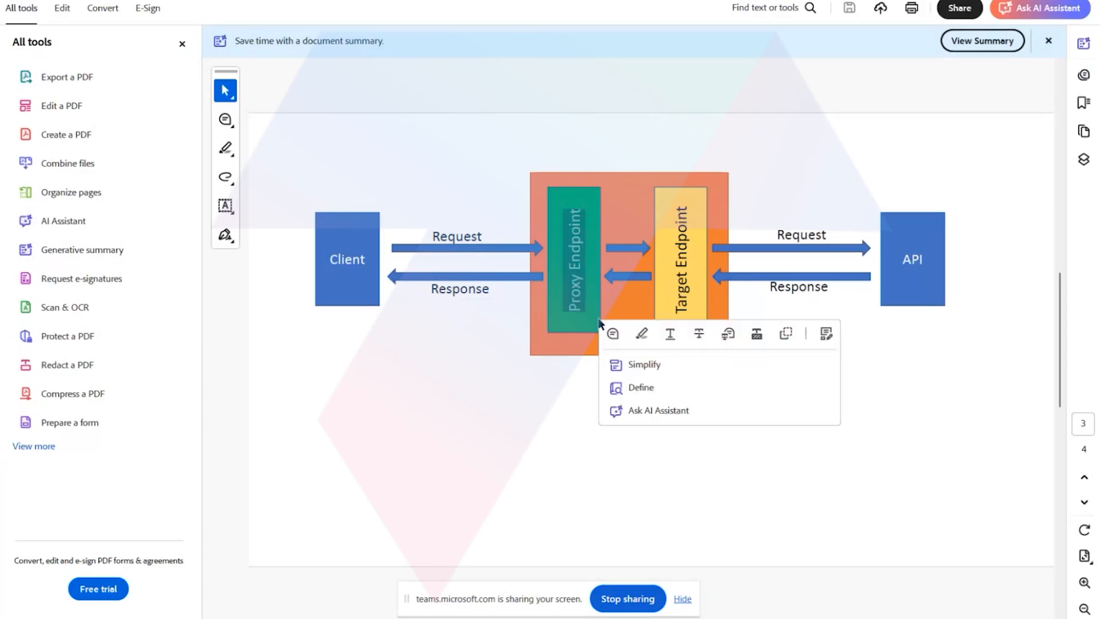
{"action": "left_click_drag", "start_coordinate": [678, 207], "coordinate": [681, 315]}
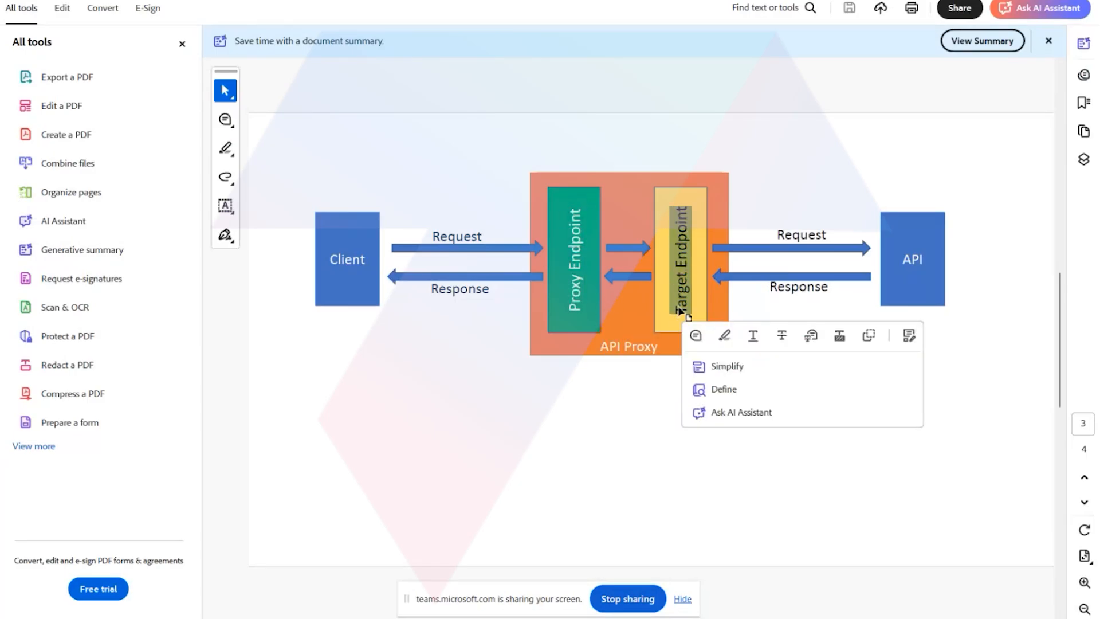
{"action": "left_click", "coordinate": [675, 280]}
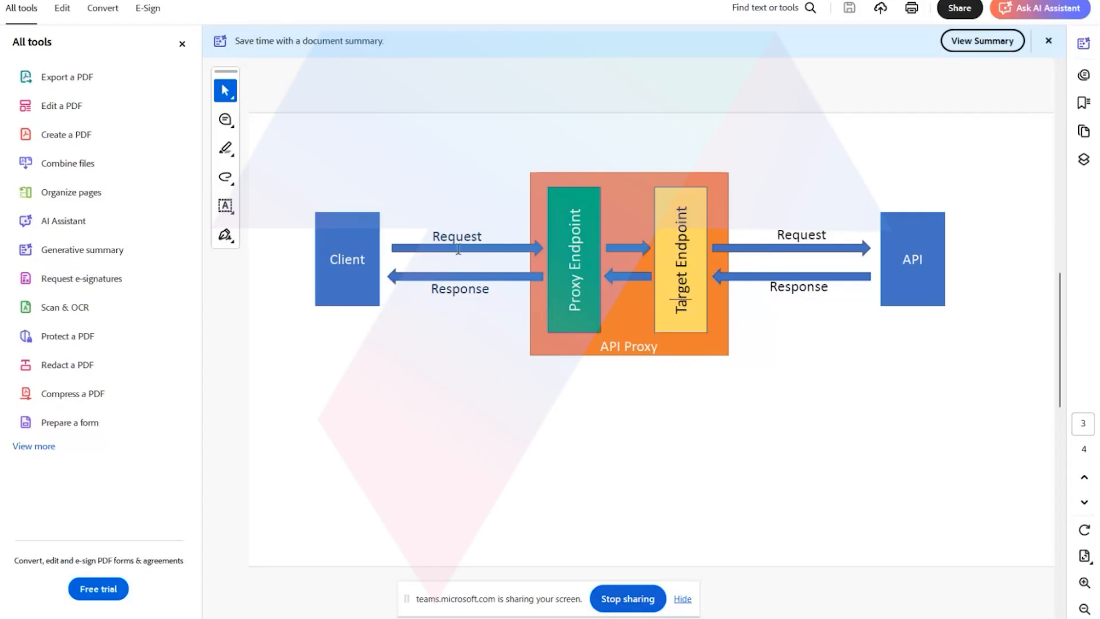
{"action": "left_click", "coordinate": [693, 232]}
{"action": "left_click_drag", "start_coordinate": [576, 207], "coordinate": [587, 307]}
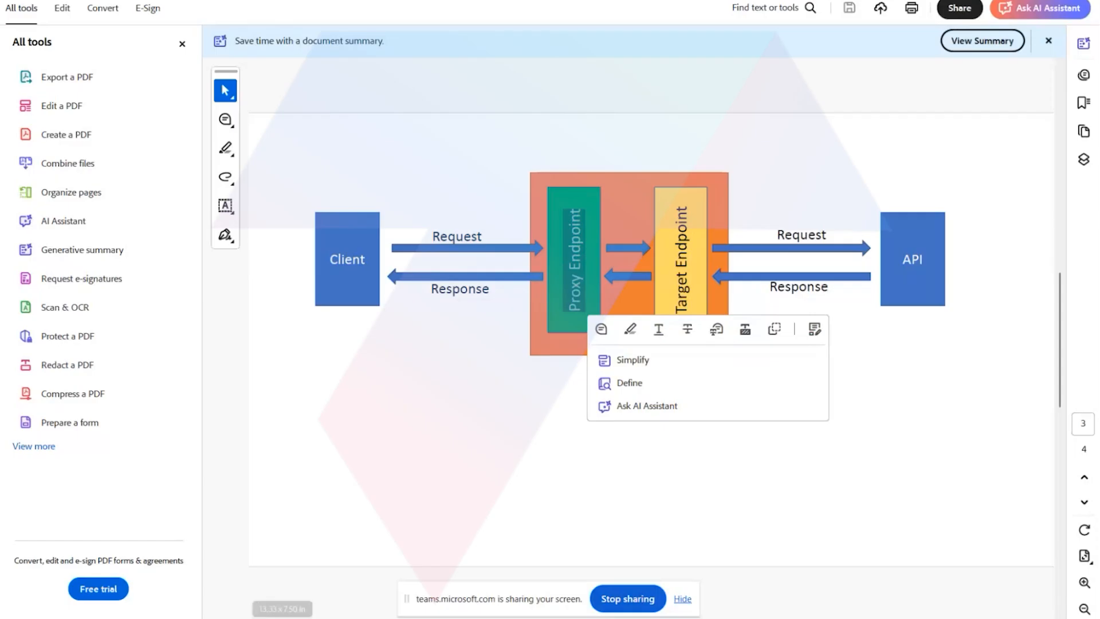
Switch back to SAP Integration Suite and inspect the Explore proxy's host address, its target endpoint's API provider and its proxy endpoint details.
{"action": "mouse_move", "coordinate": [380, 606]}
{"action": "left_click", "coordinate": [339, 573]}
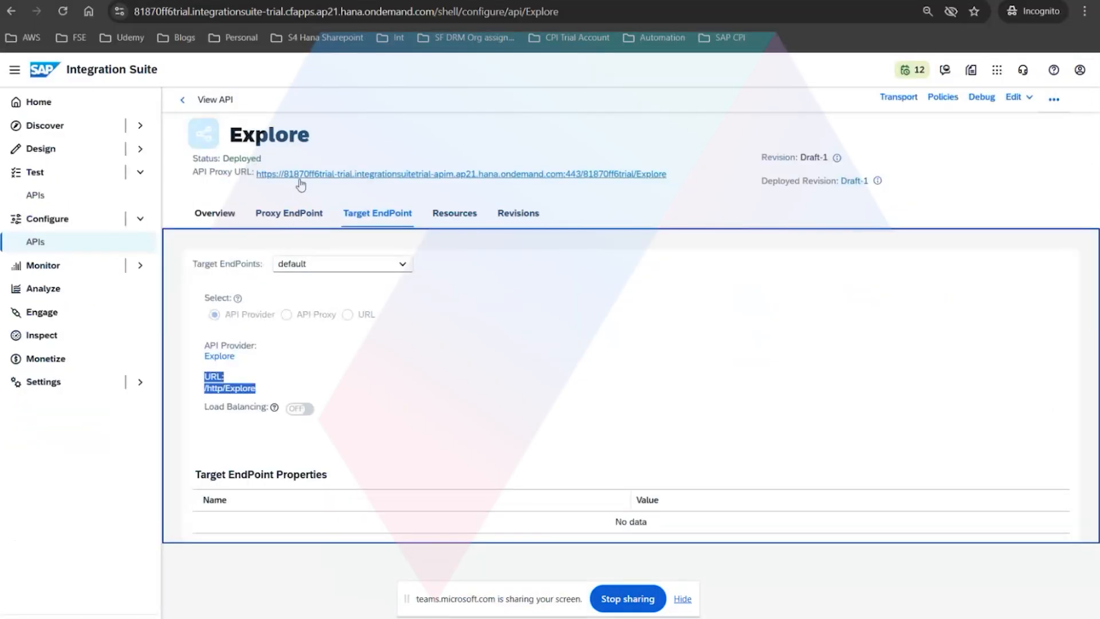
{"action": "left_click_drag", "start_coordinate": [135, 12], "coordinate": [437, 11]}
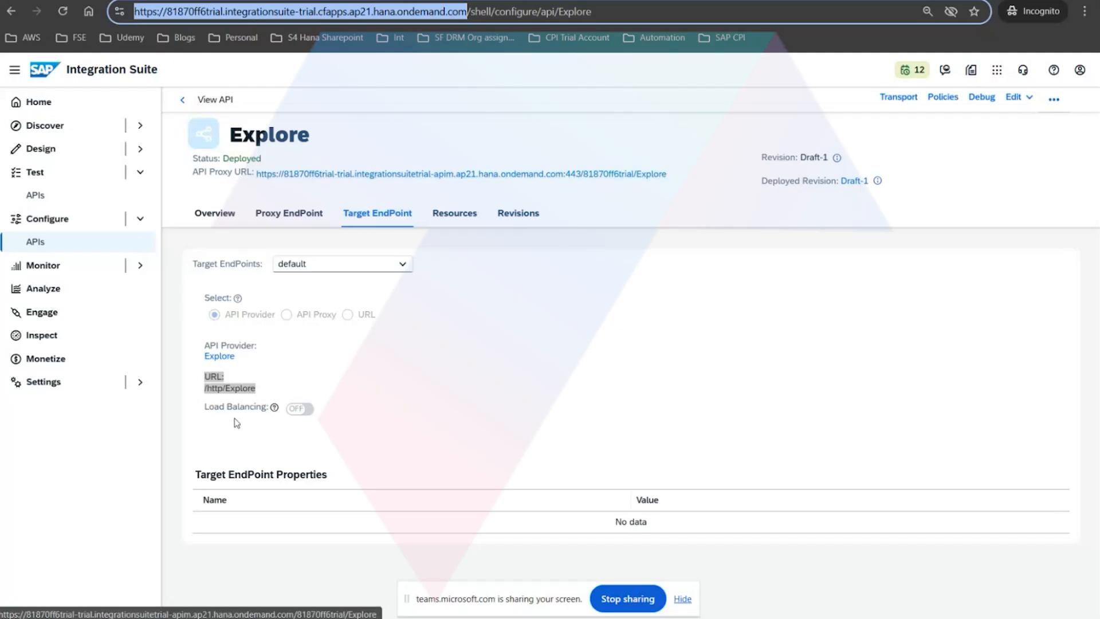
{"action": "left_click_drag", "start_coordinate": [242, 364], "coordinate": [204, 351]}
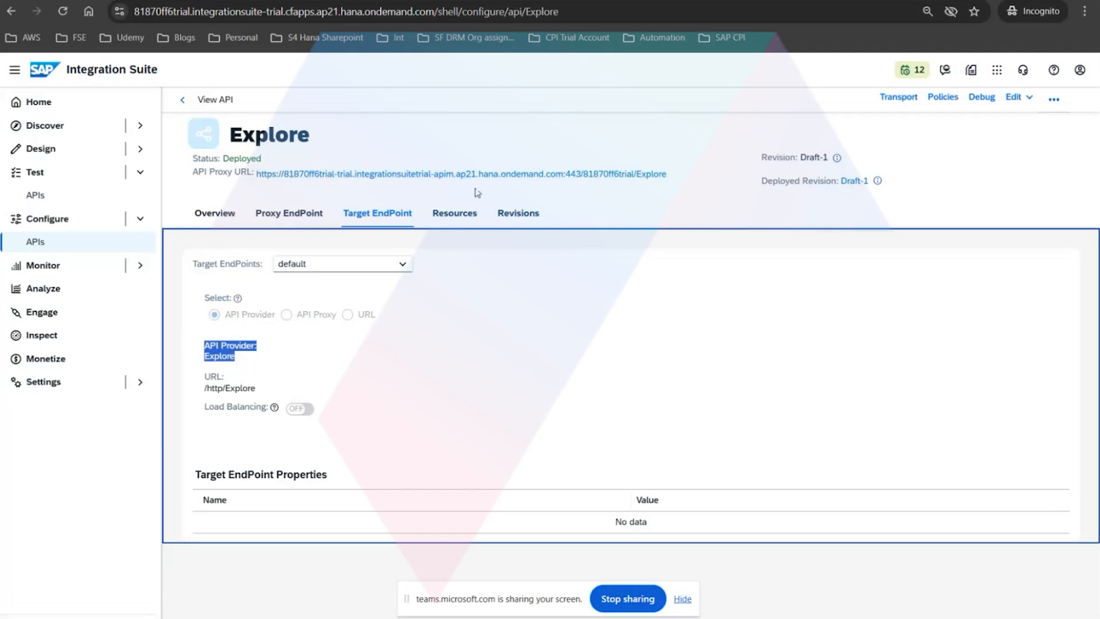
{"action": "left_click", "coordinate": [297, 352]}
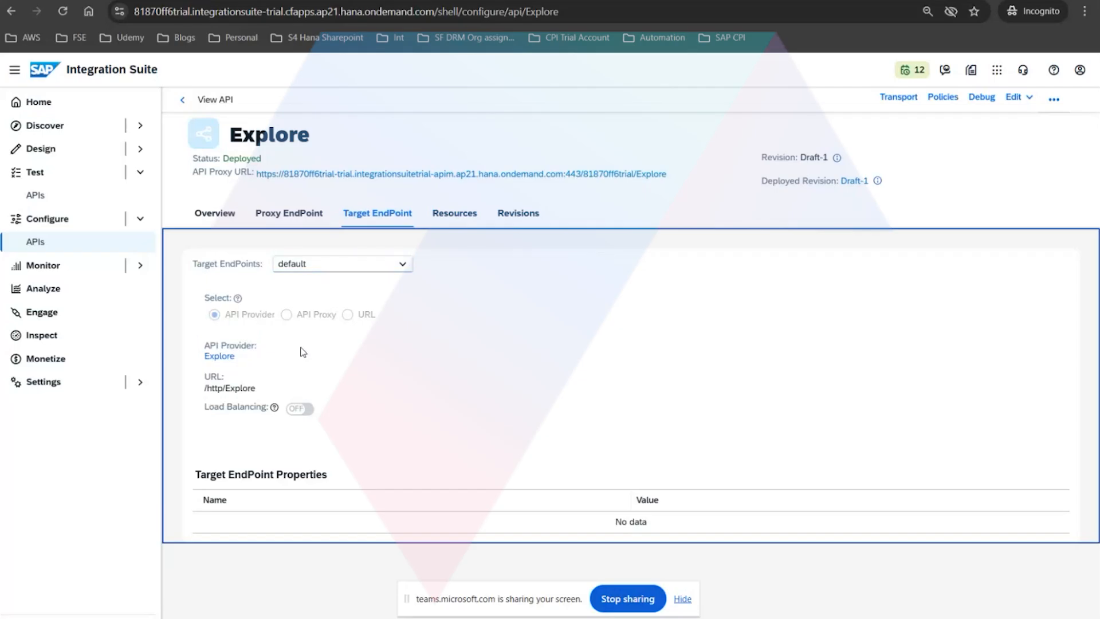
{"action": "left_click", "coordinate": [286, 223]}
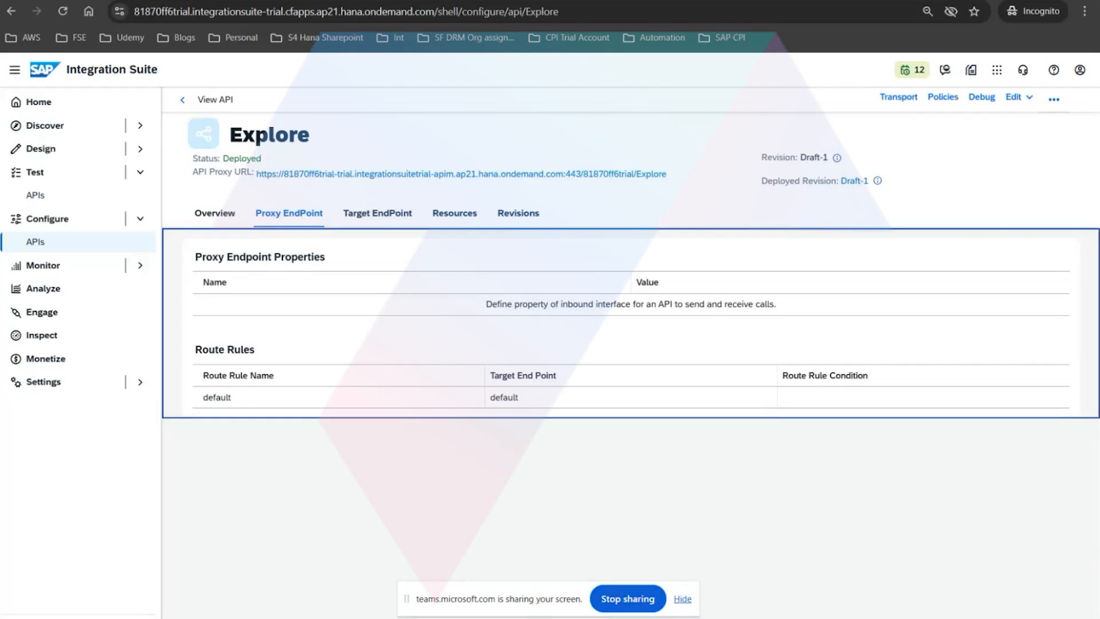
Return to the API proxy PDF in Acrobat and review the page 3 request and response flow through both endpoints.
{"action": "mouse_move", "coordinate": [431, 618]}
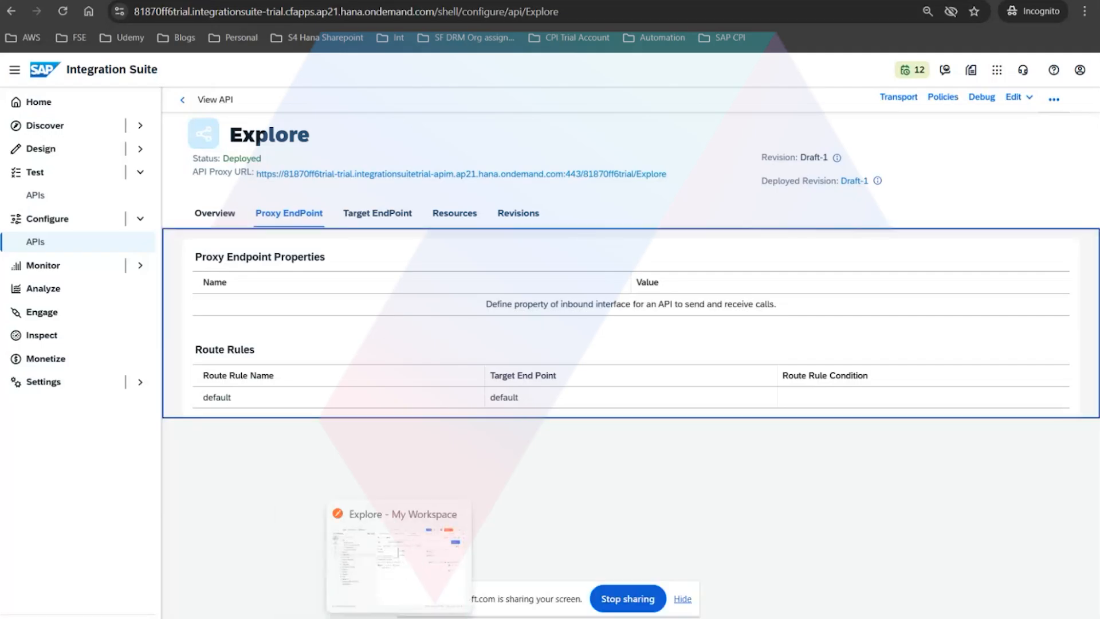
{"action": "left_click", "coordinate": [433, 596]}
{"action": "key", "text": "alt+Tab"}
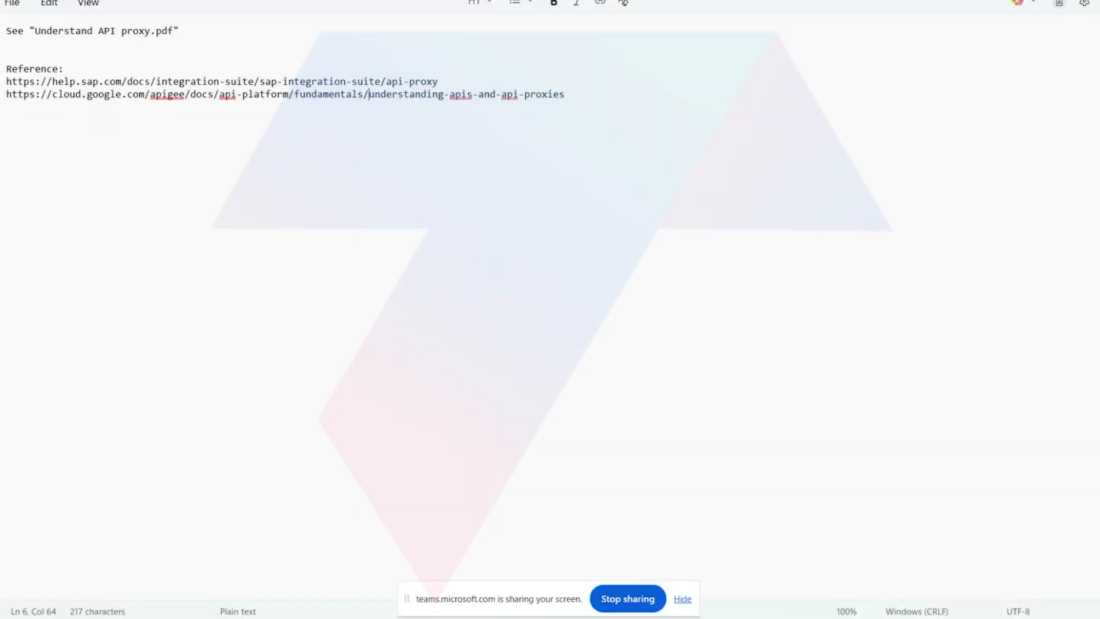
{"action": "key", "text": "alt+Tab"}
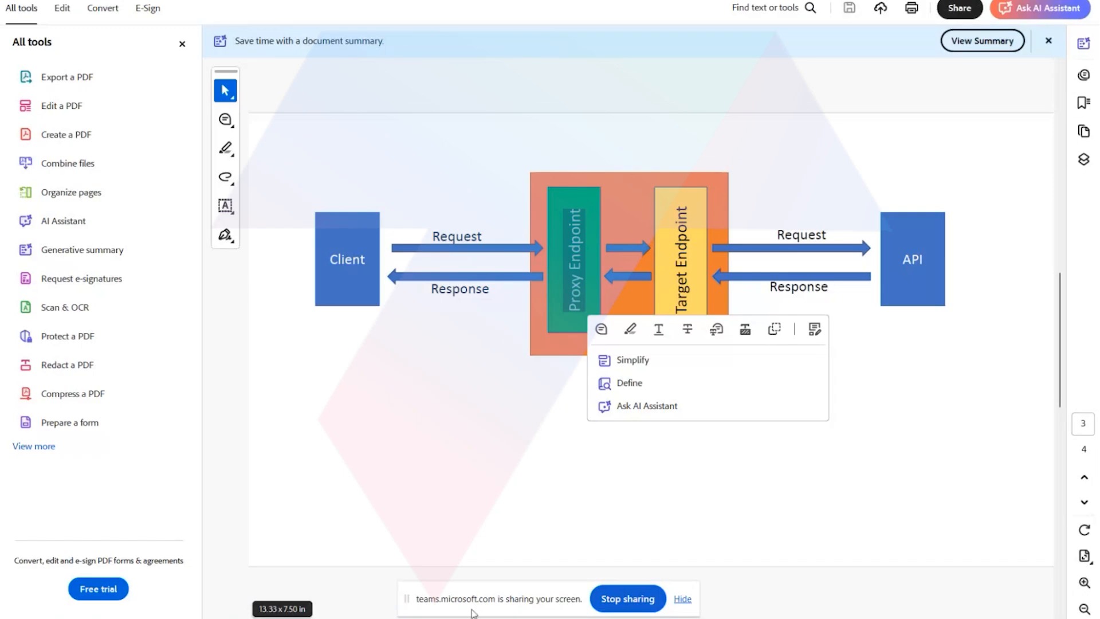
{"action": "left_click", "coordinate": [419, 462]}
{"action": "scroll", "coordinate": [419, 461], "scroll_direction": "down", "scroll_amount": 1}
{"action": "scroll", "coordinate": [418, 461], "scroll_direction": "up", "scroll_amount": 2}
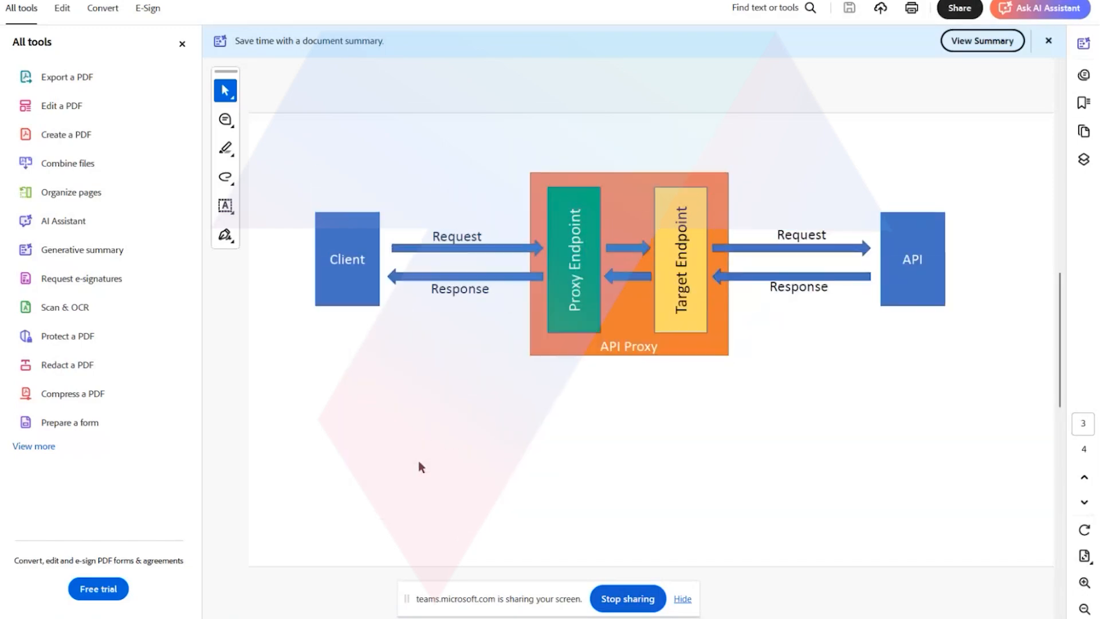
{"action": "scroll", "coordinate": [418, 460], "scroll_direction": "down", "scroll_amount": 1}
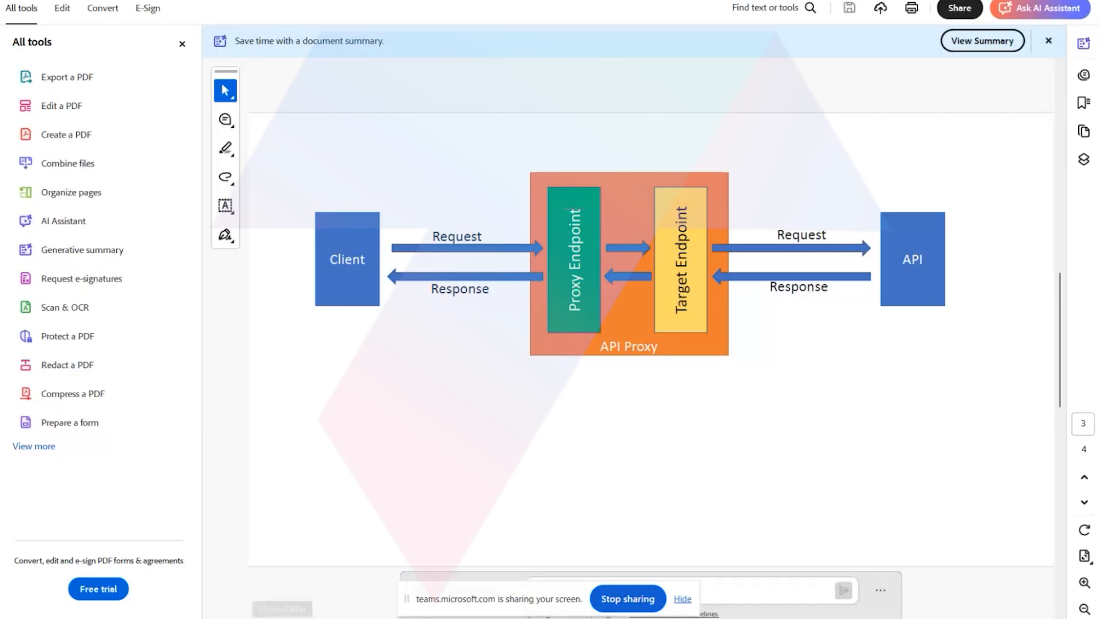
Switch to the Explore proxy in SAP Integration Suite and examine the web address of its page.
{"action": "left_click", "coordinate": [343, 575]}
{"action": "left_click", "coordinate": [271, 18]}
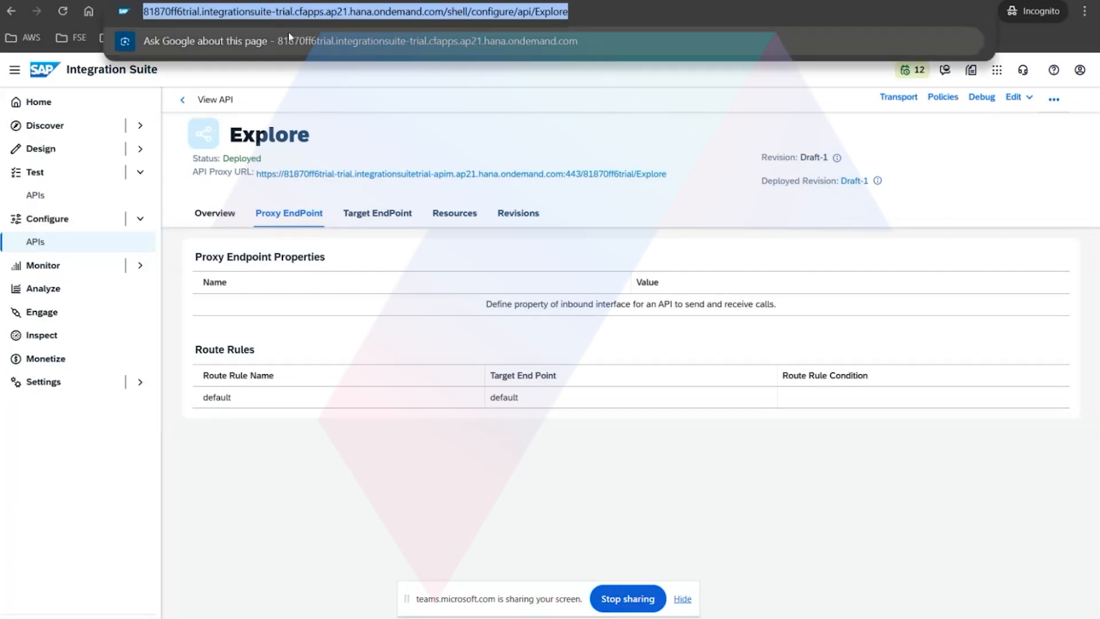
{"action": "left_click", "coordinate": [330, 77]}
{"action": "left_click", "coordinate": [305, 11]}
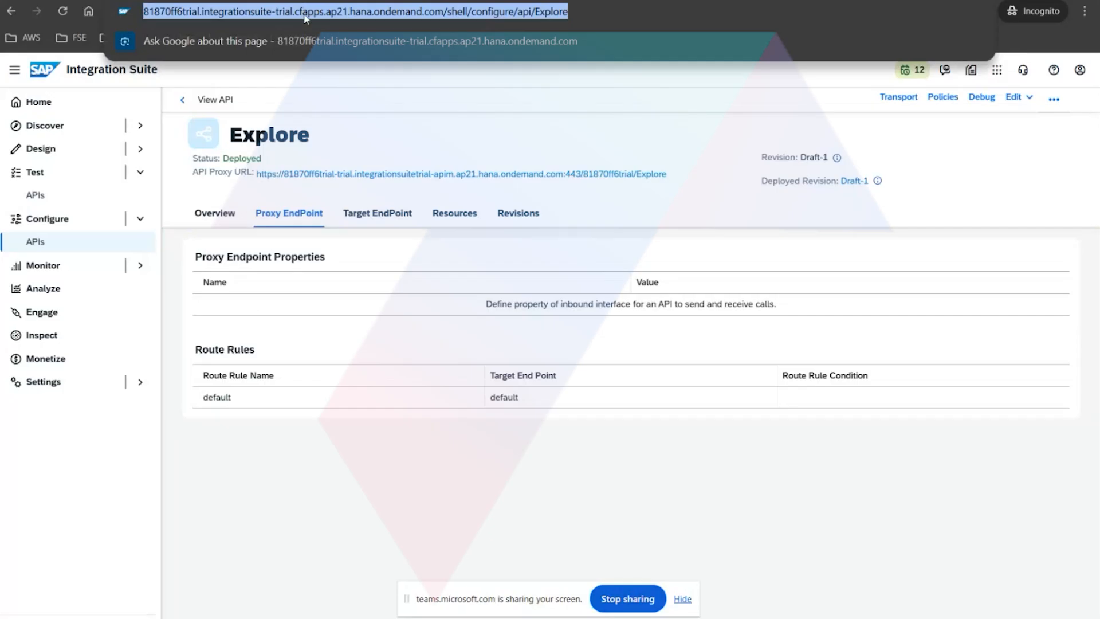
{"action": "left_click", "coordinate": [339, 78]}
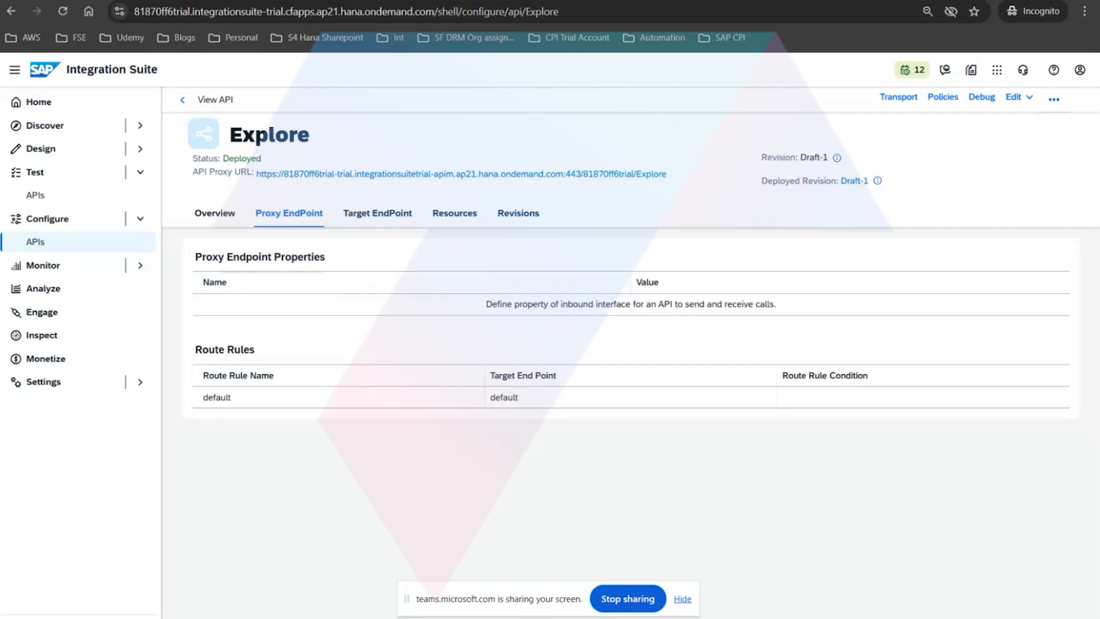
Switch to the API proxy PDF in Acrobat and compare the page 3 diagram with the policy categories shown on page 4.
{"action": "key", "text": "alt+Tab"}
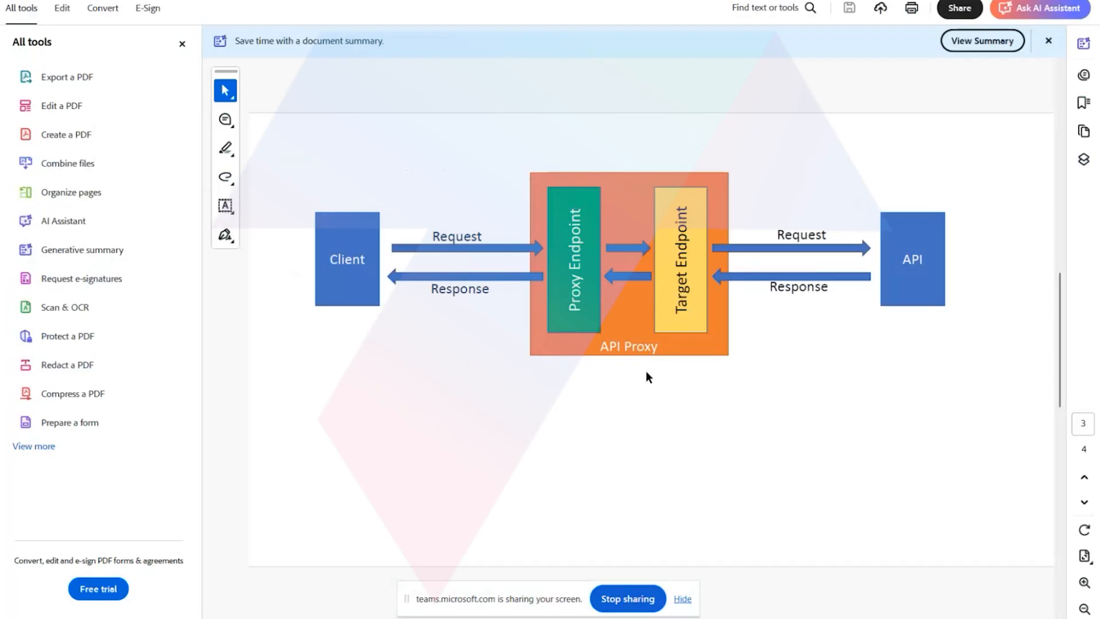
{"action": "scroll", "coordinate": [648, 378], "scroll_direction": "down", "scroll_amount": 3}
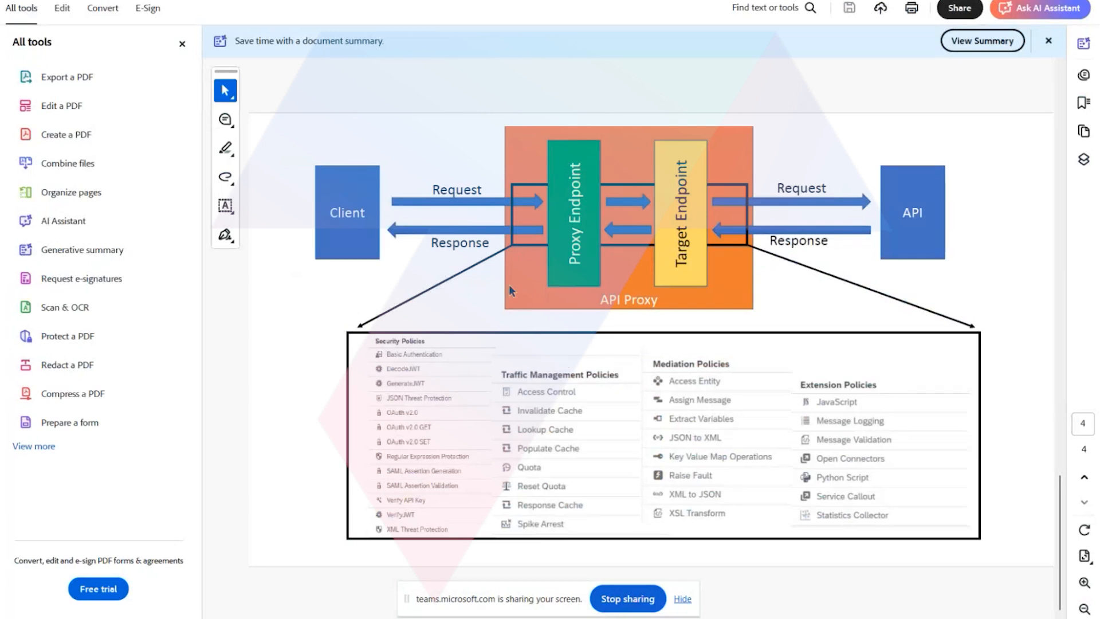
{"action": "scroll", "coordinate": [513, 338], "scroll_direction": "up", "scroll_amount": 3}
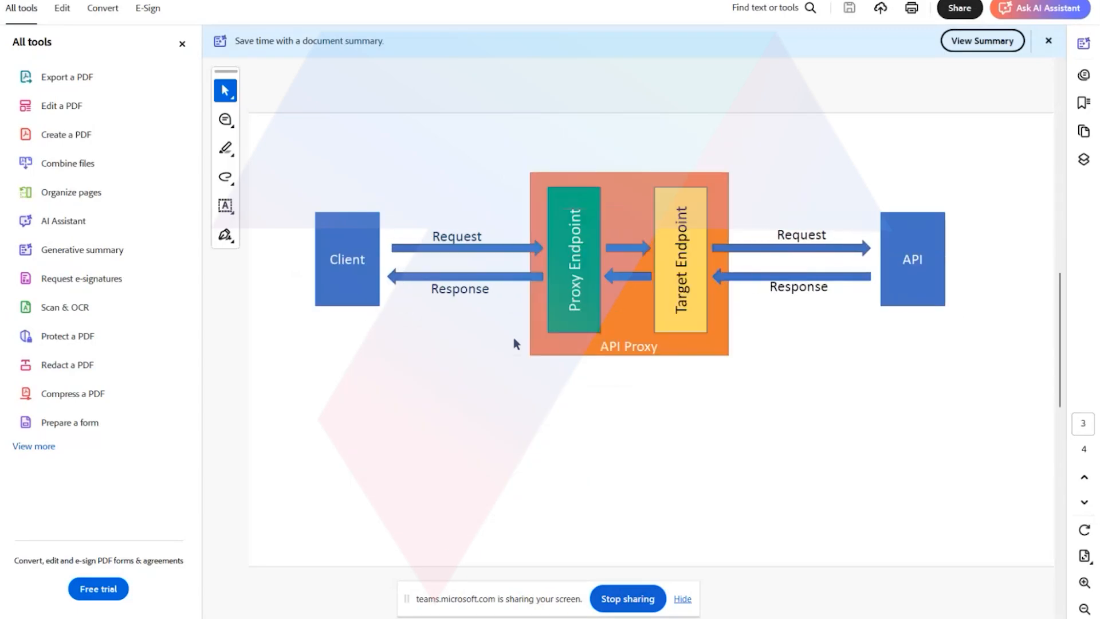
{"action": "scroll", "coordinate": [515, 343], "scroll_direction": "down", "scroll_amount": 3}
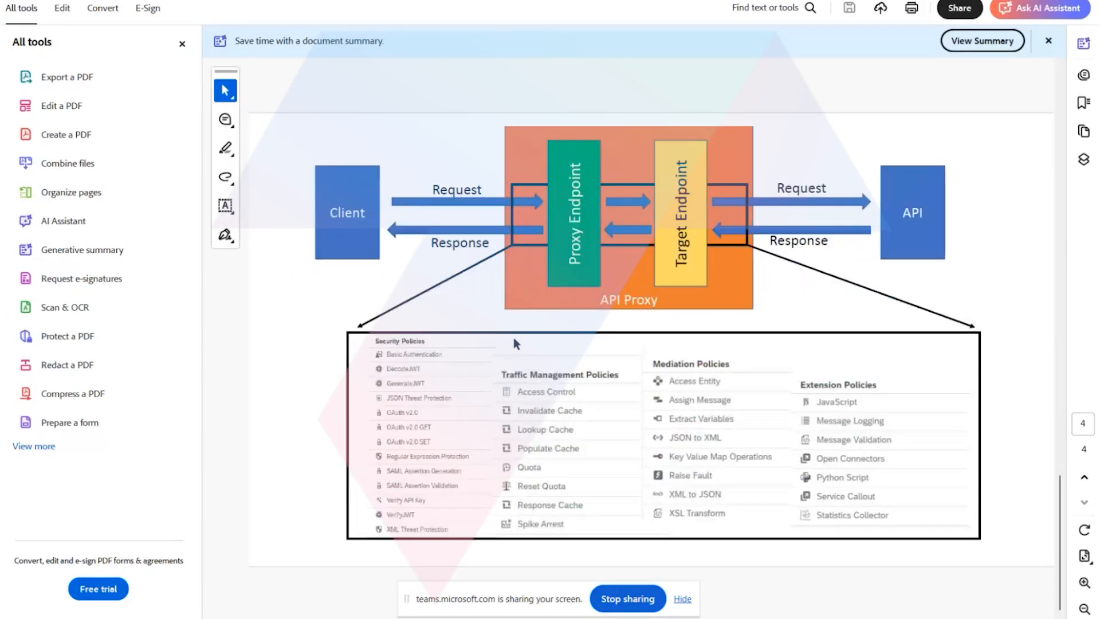
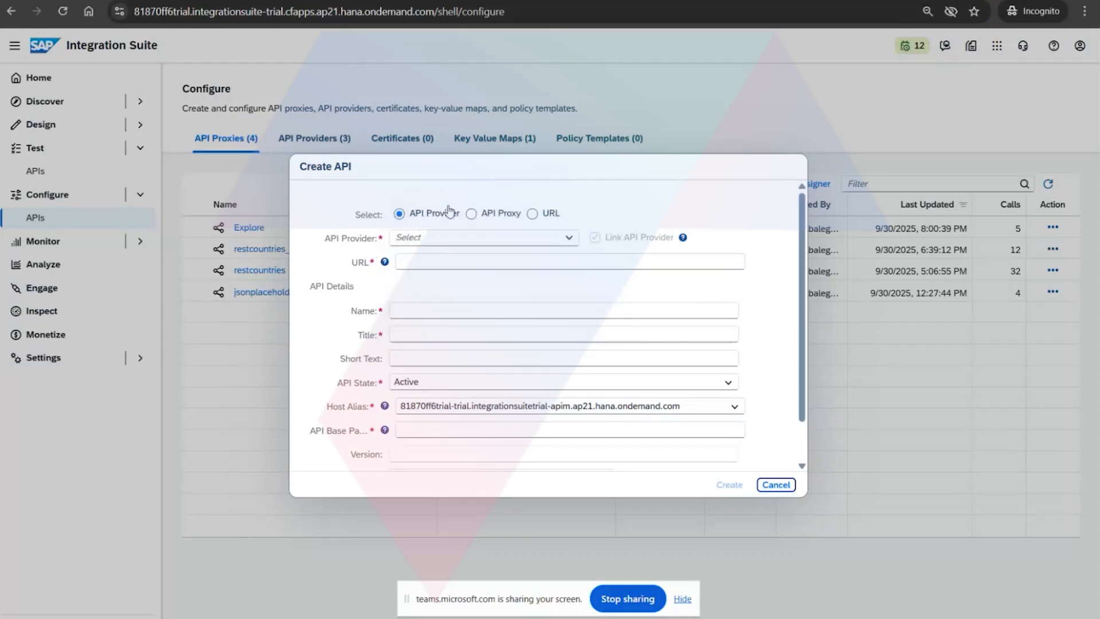
{"action": "left_click", "coordinate": [531, 214]}
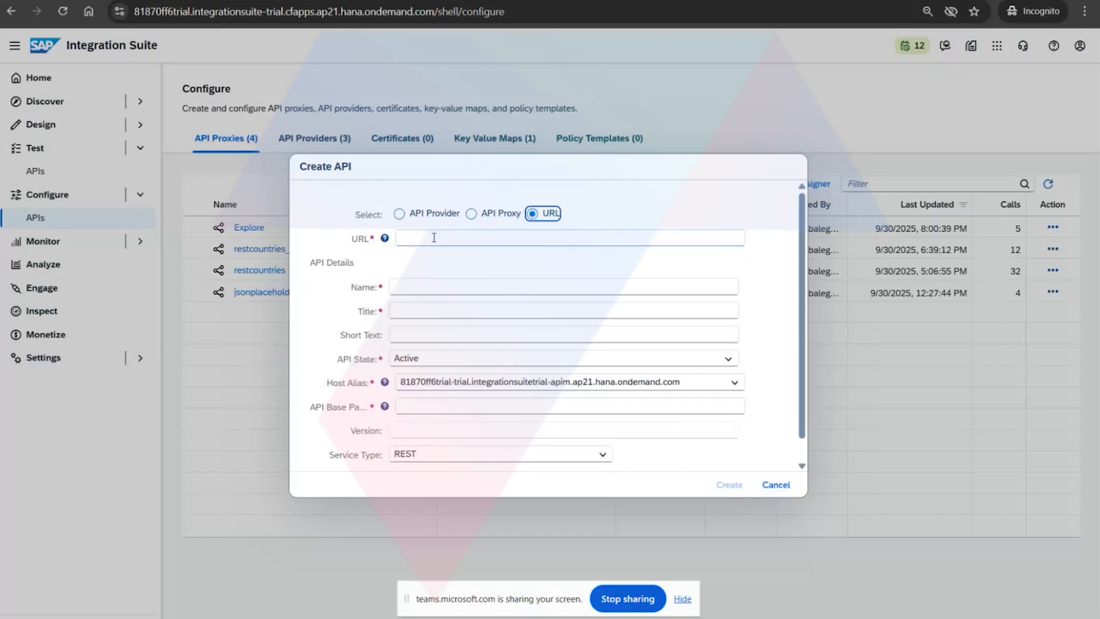
{"action": "left_click", "coordinate": [434, 237]}
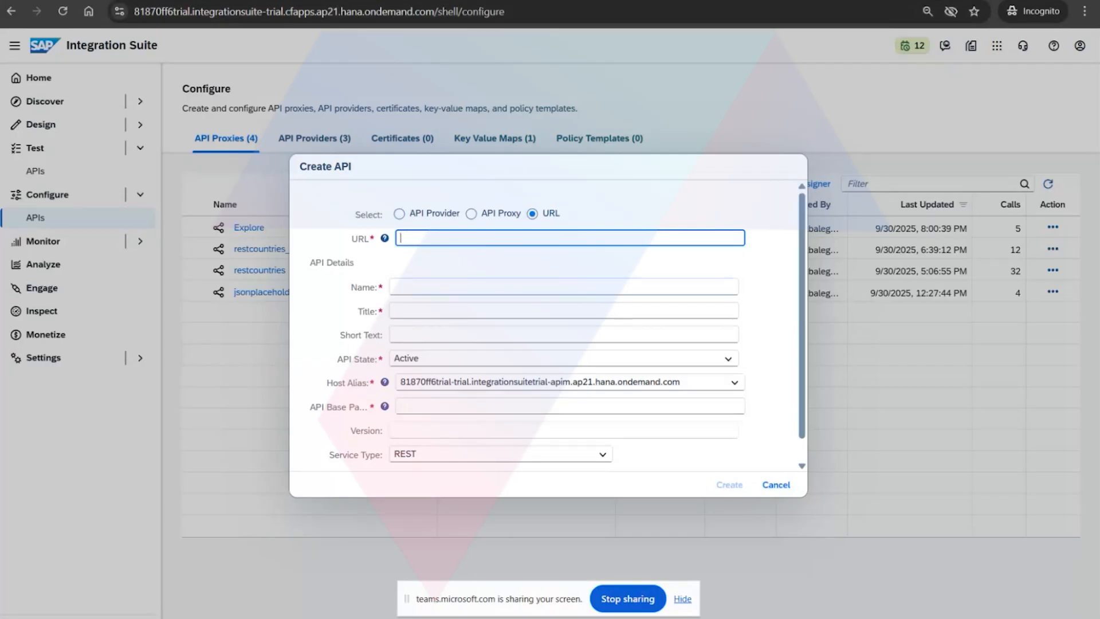
{"action": "key", "text": "alt+Tab"}
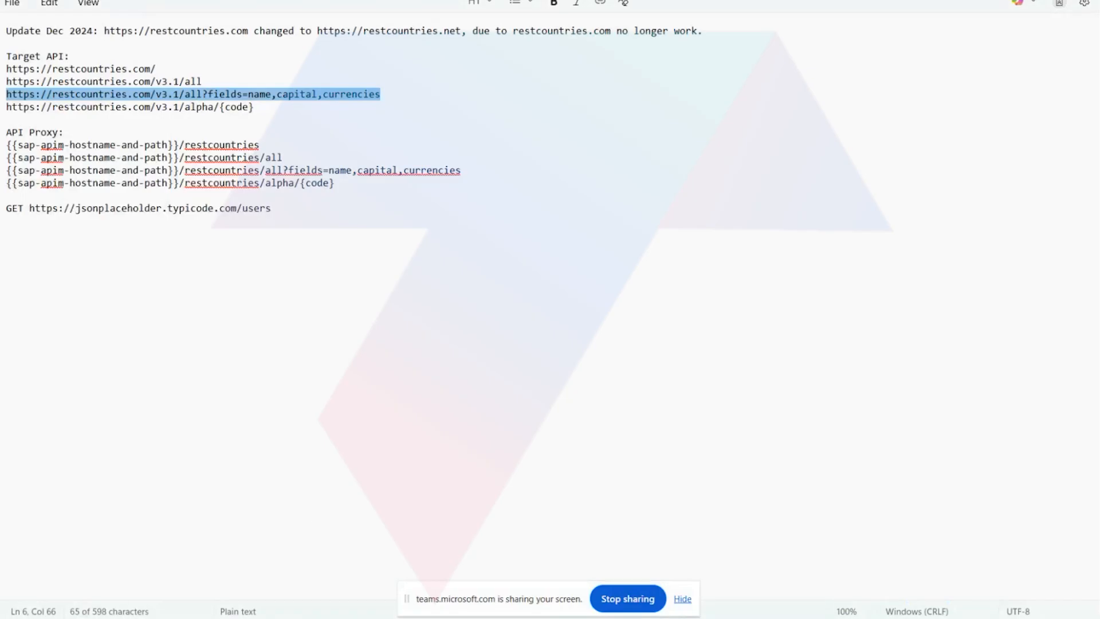
{"action": "left_click", "coordinate": [172, 117]}
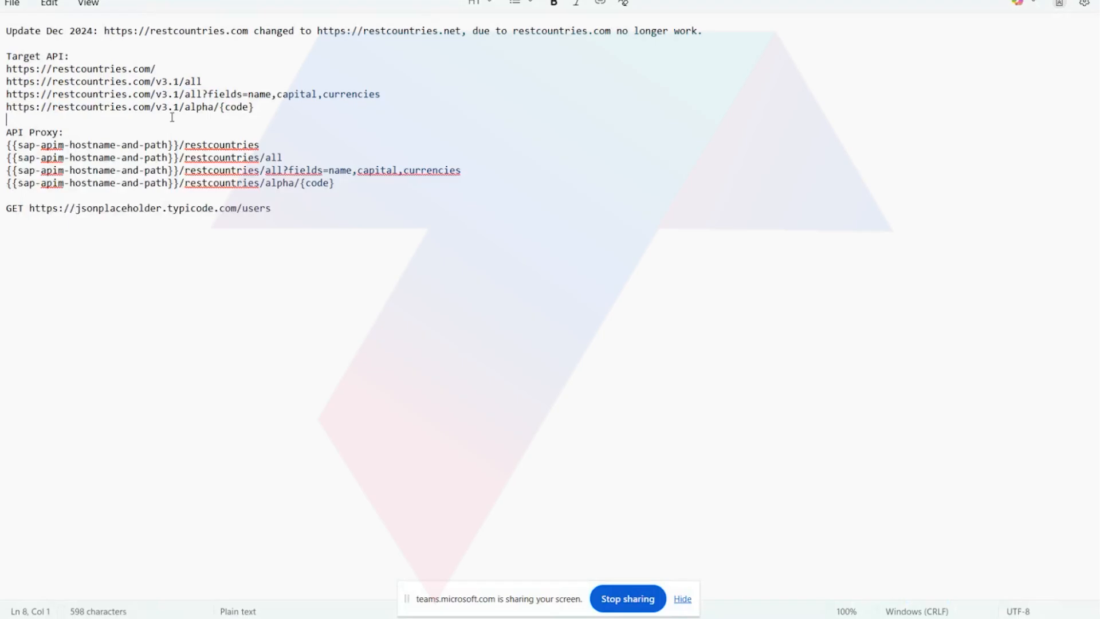
{"action": "left_click", "coordinate": [151, 81]}
{"action": "left_click_drag", "start_coordinate": [182, 82], "coordinate": [4, 84]}
{"action": "key", "text": "ctrl+c"}
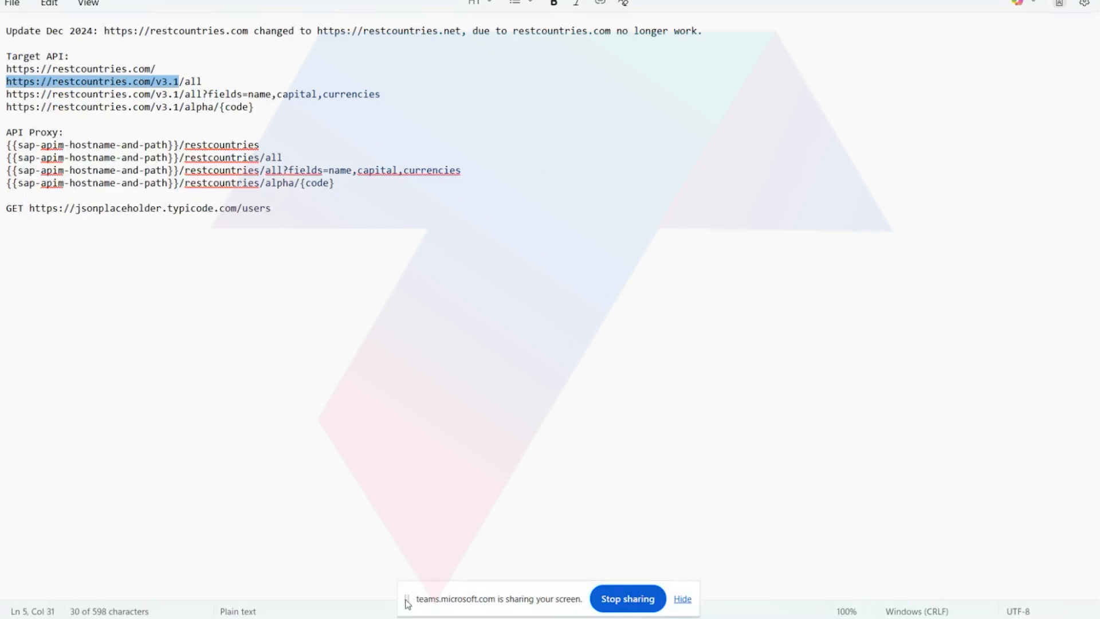
{"action": "left_click", "coordinate": [221, 319]}
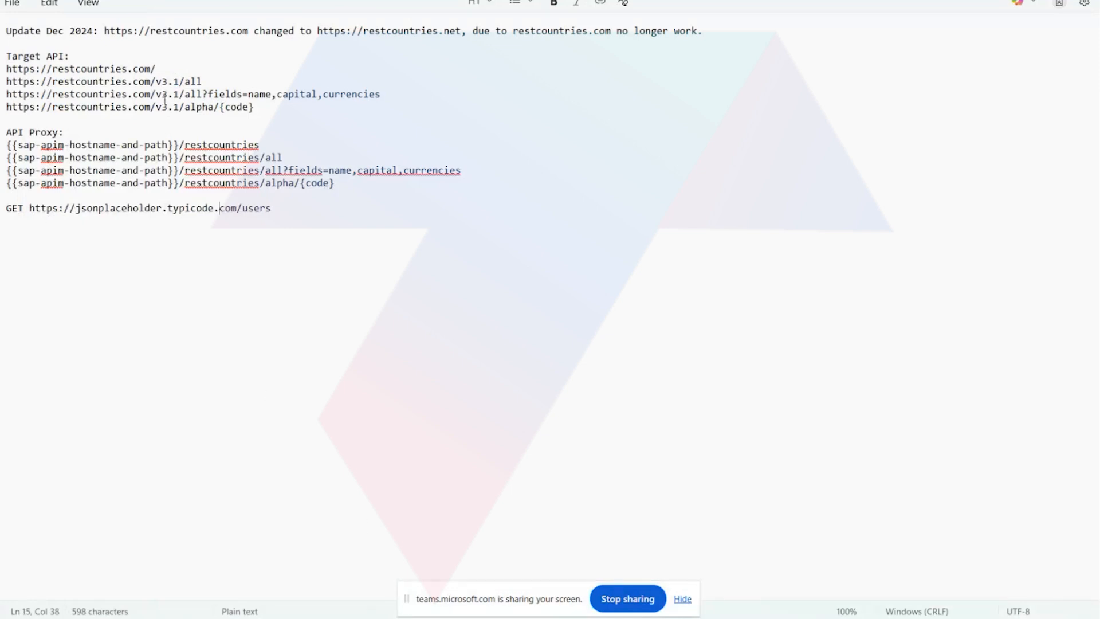
{"action": "left_click_drag", "start_coordinate": [153, 82], "coordinate": [1, 92]}
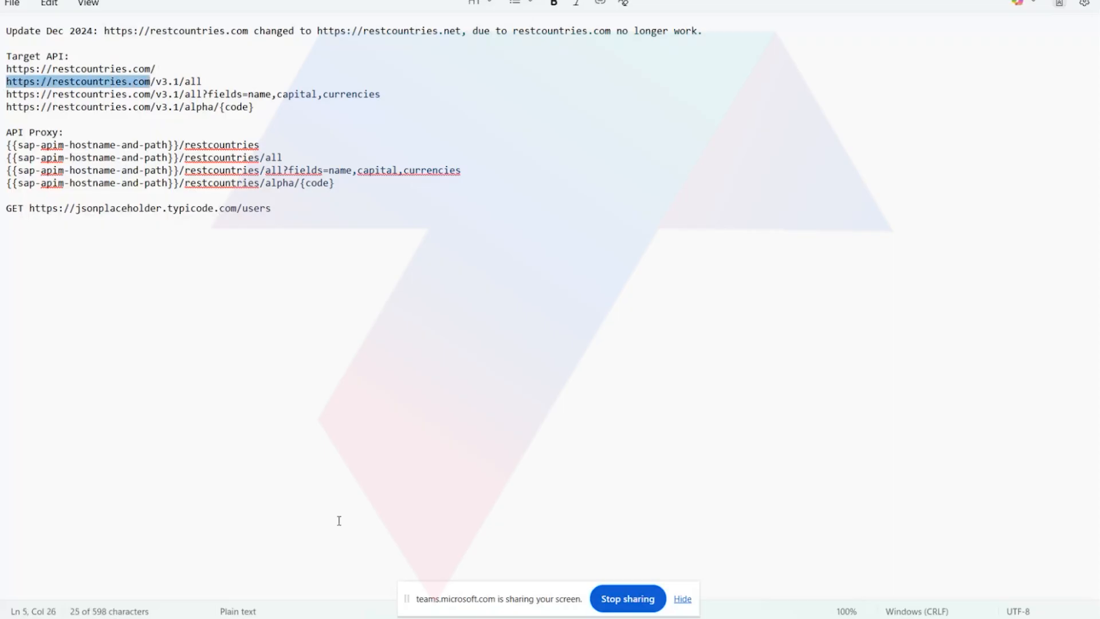
{"action": "left_click", "coordinate": [375, 564]}
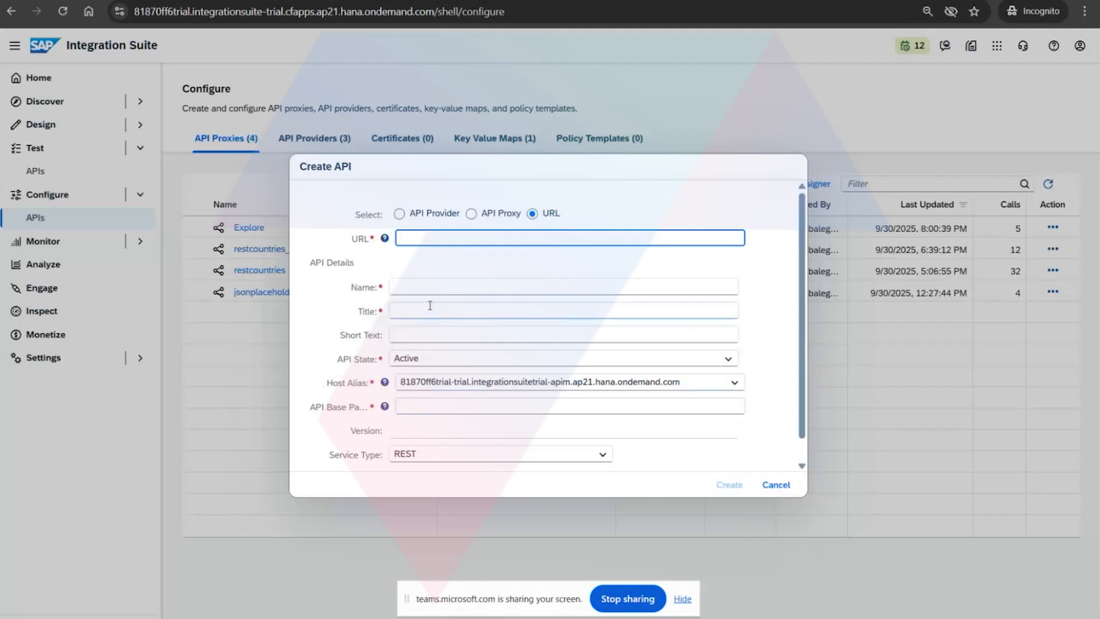
{"action": "key", "text": "ctrl+v"}
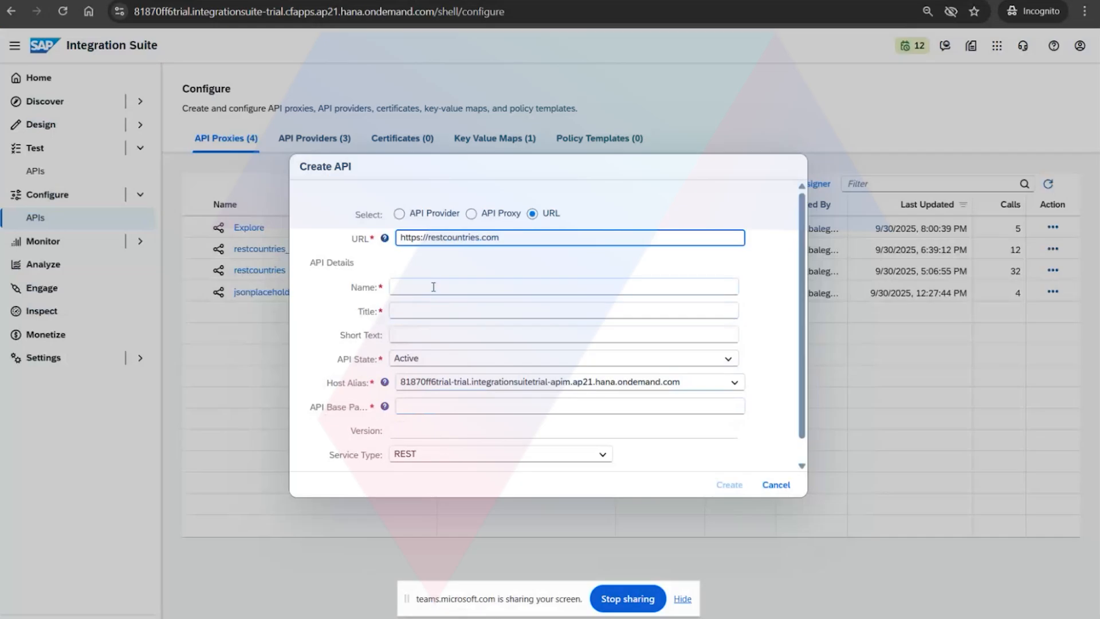
Set both the name and the title of the new API to restcountries, copied from its URL.
{"action": "left_click", "coordinate": [433, 286]}
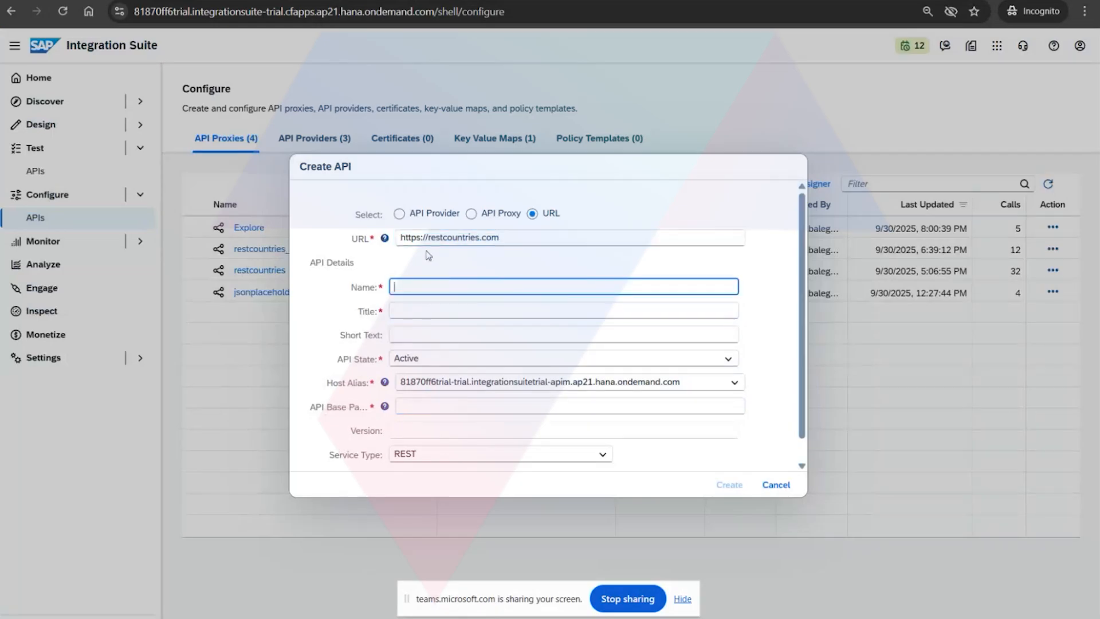
{"action": "left_click_drag", "start_coordinate": [425, 238], "coordinate": [483, 237]}
{"action": "key", "text": "ctrl+c"}
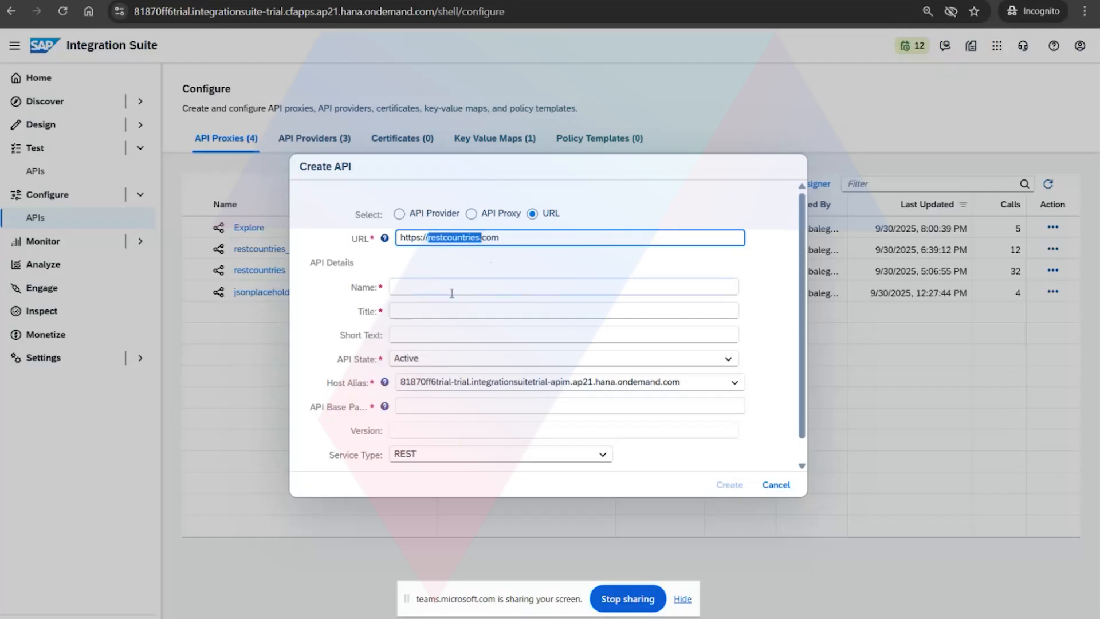
{"action": "left_click", "coordinate": [425, 287]}
{"action": "key", "text": "ctrl+v"}
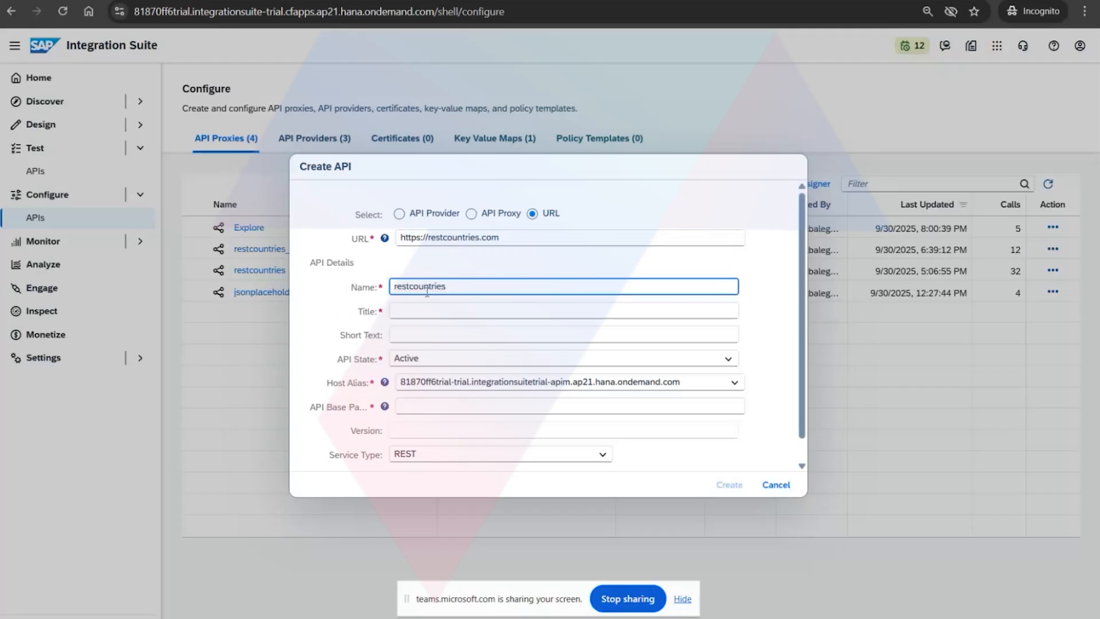
{"action": "left_click", "coordinate": [422, 308]}
{"action": "key", "text": "ctrl+v"}
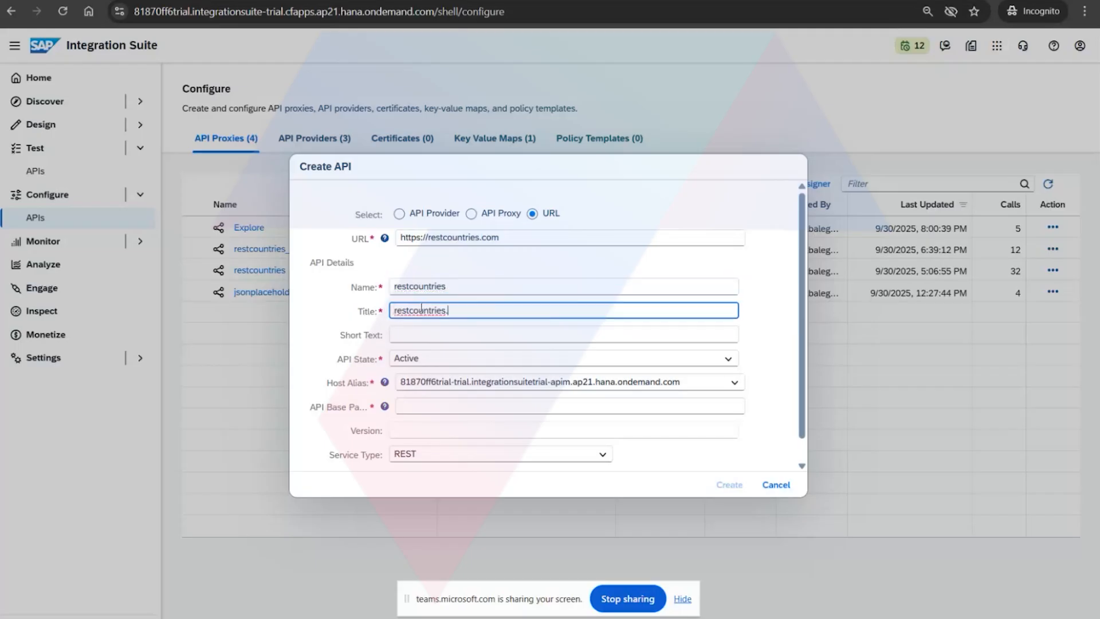
Check the available API states, keep Active and set the API base path to /restcountries.
{"action": "left_click", "coordinate": [459, 358]}
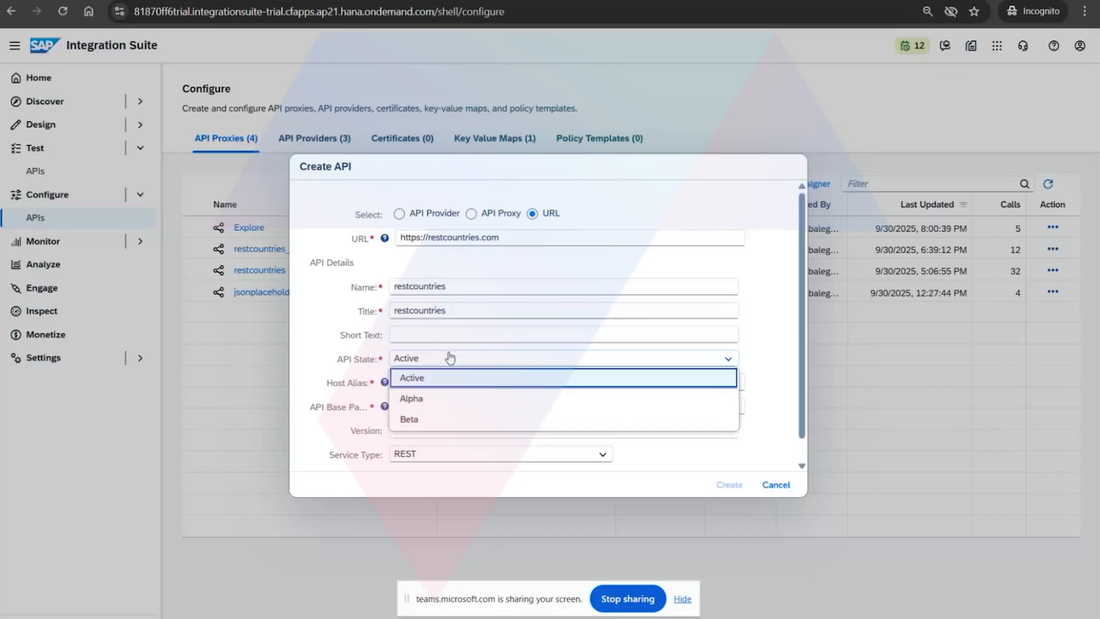
{"action": "left_click", "coordinate": [457, 358]}
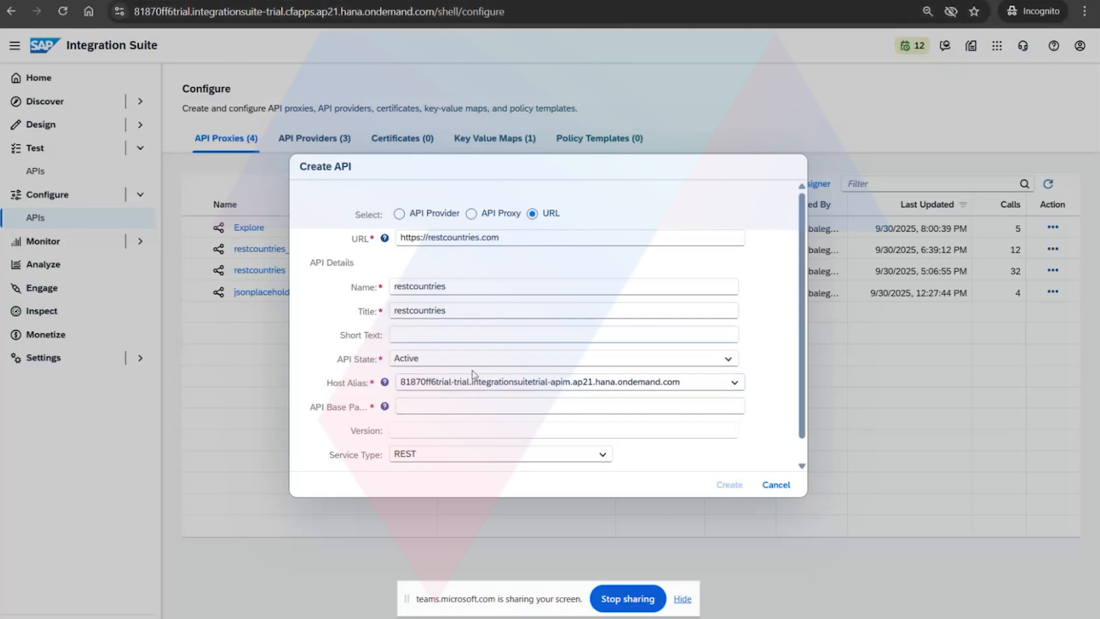
{"action": "left_click", "coordinate": [457, 407]}
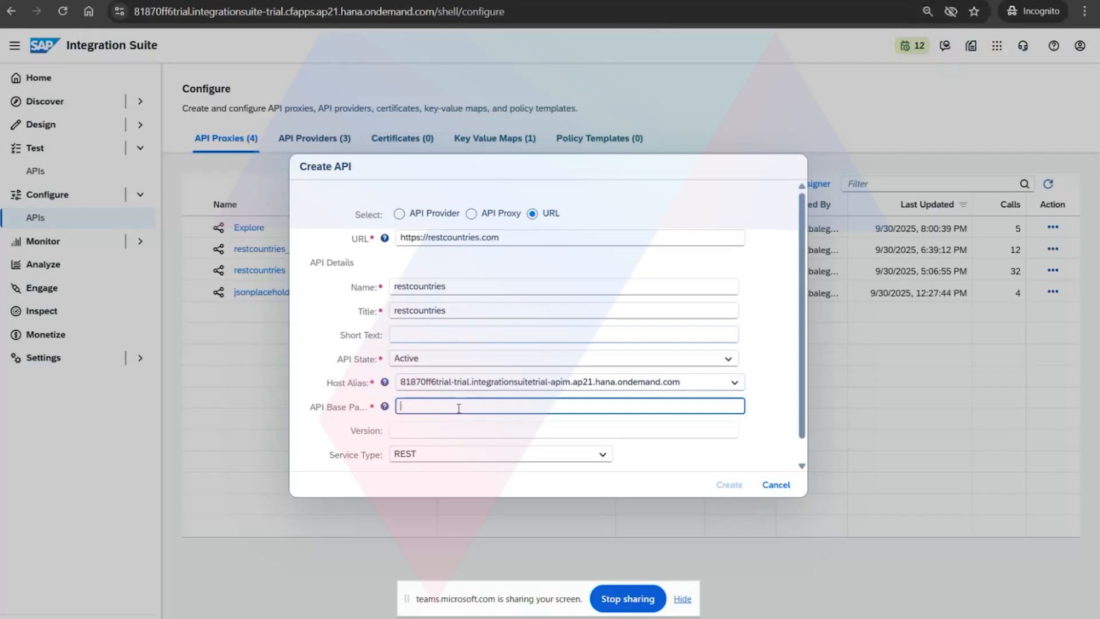
{"action": "type", "text": "/restcountries."}
{"action": "key", "text": "BackSpace"}
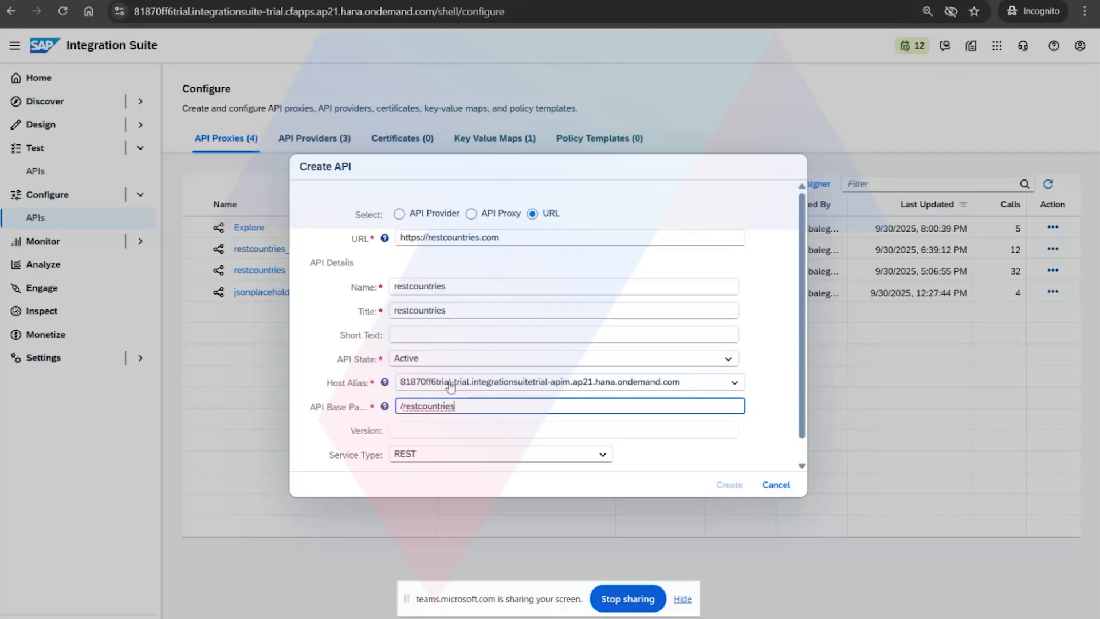
Check the service type options, keep REST and create the restcountries API draft.
{"action": "scroll", "coordinate": [456, 375], "scroll_direction": "down", "scroll_amount": 1}
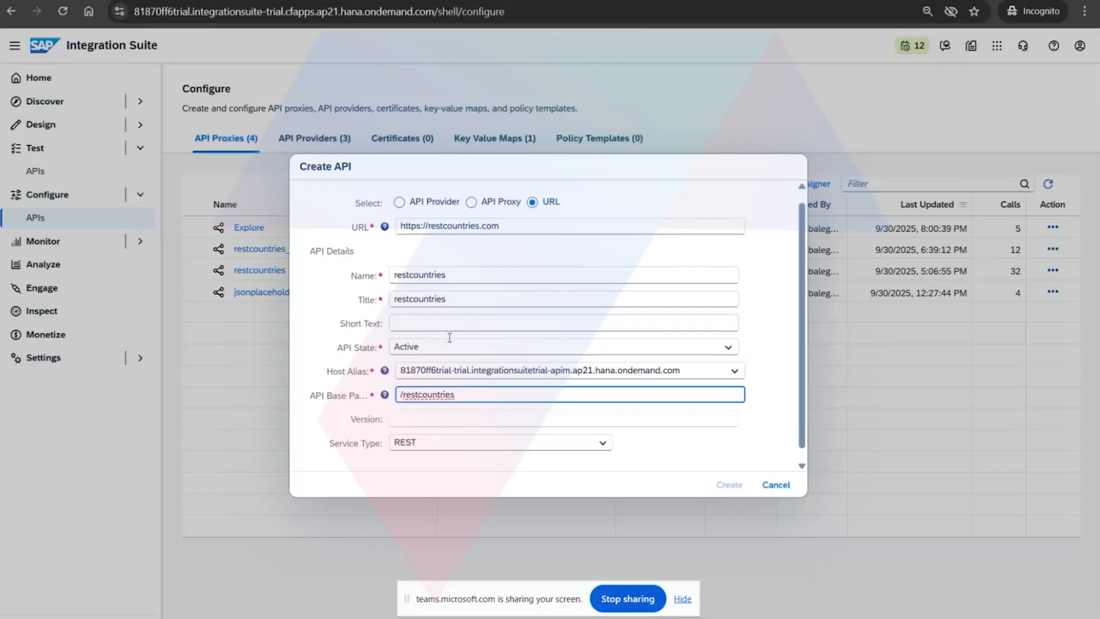
{"action": "left_click", "coordinate": [482, 431]}
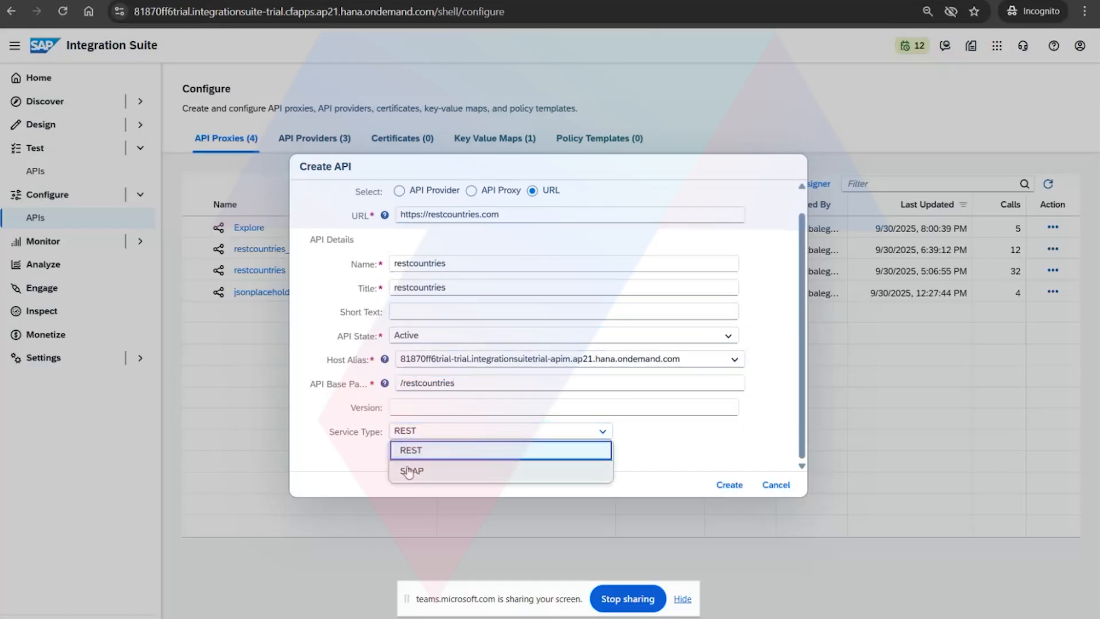
{"action": "left_click", "coordinate": [374, 432]}
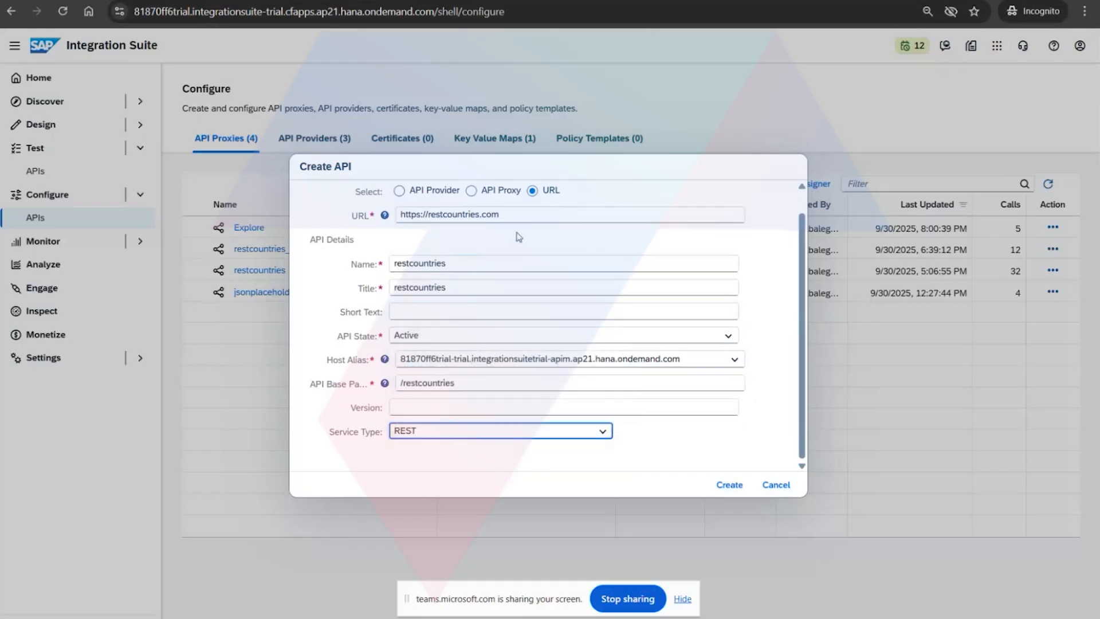
{"action": "left_click", "coordinate": [407, 431]}
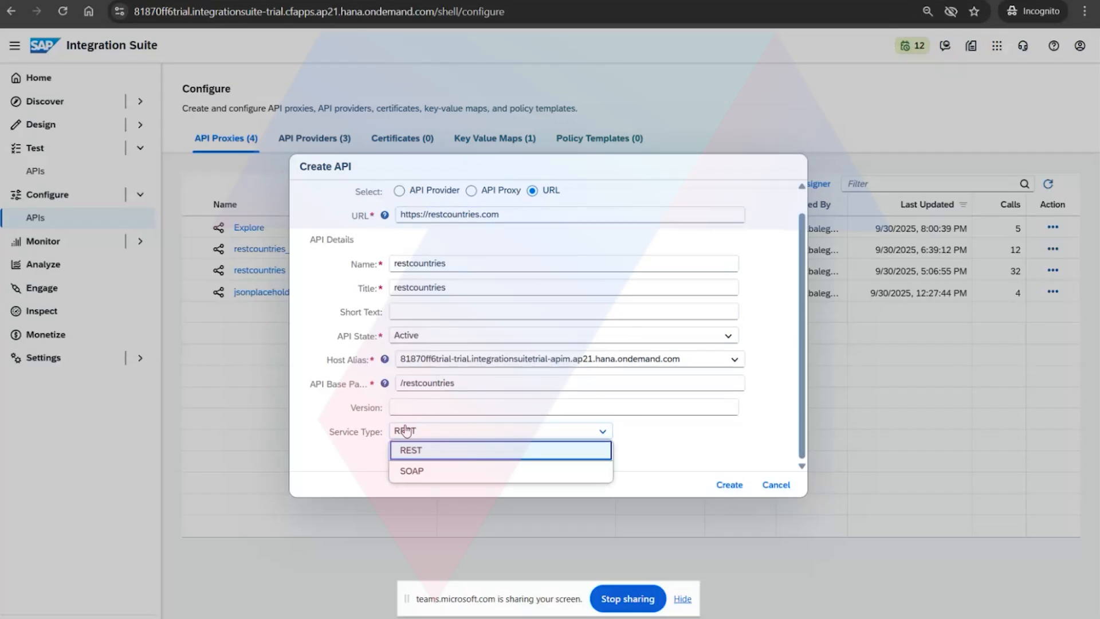
{"action": "left_click", "coordinate": [406, 431]}
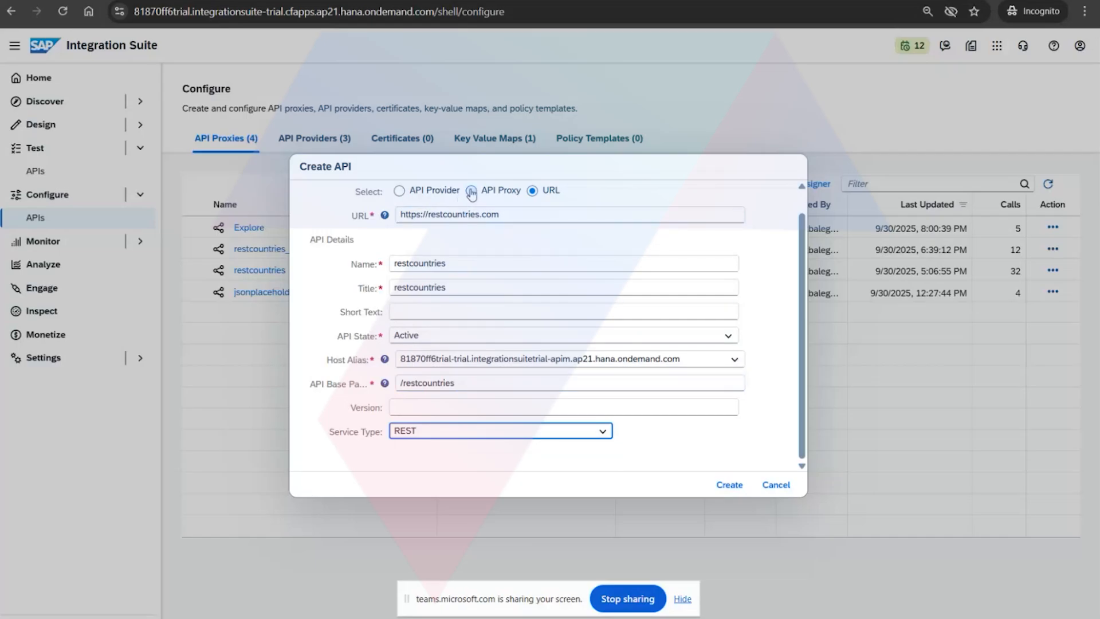
{"action": "left_click", "coordinate": [725, 491]}
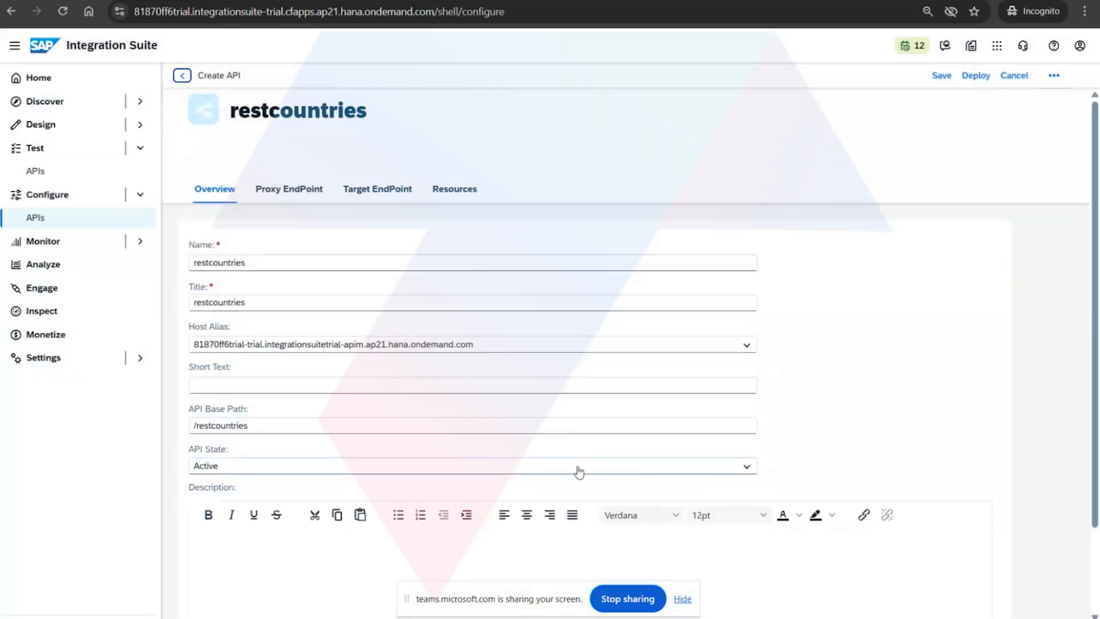
Review the restcountries draft's overview fields, proxy endpoint properties and route rules, and the URL of its default target endpoint.
{"action": "scroll", "coordinate": [299, 457], "scroll_direction": "down", "scroll_amount": 2}
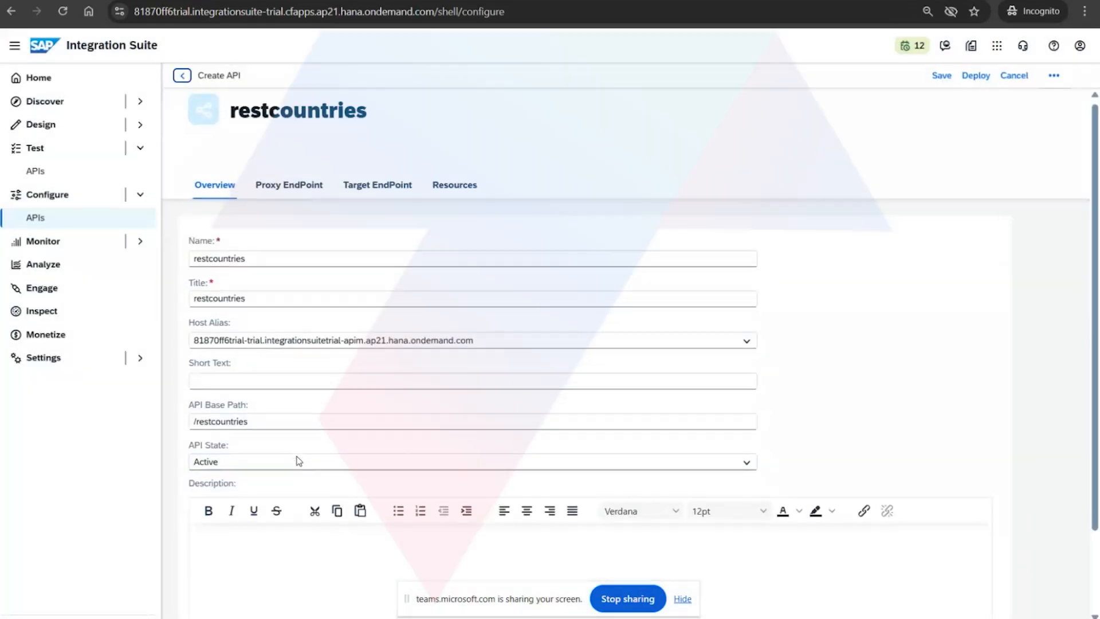
{"action": "scroll", "coordinate": [293, 439], "scroll_direction": "up", "scroll_amount": 2}
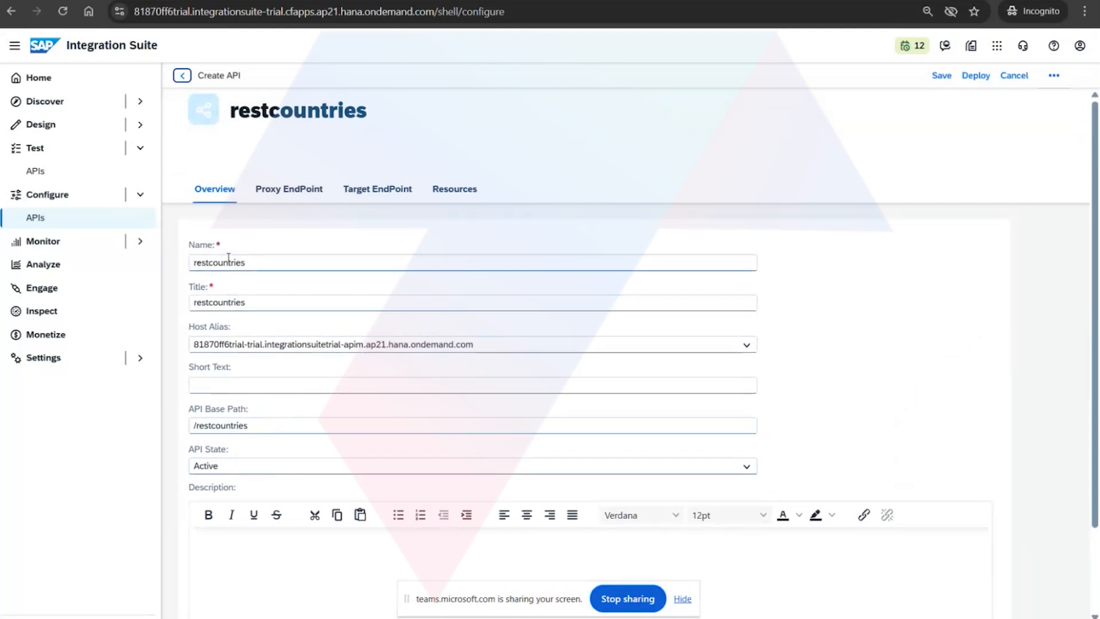
{"action": "scroll", "coordinate": [267, 462], "scroll_direction": "down", "scroll_amount": 1}
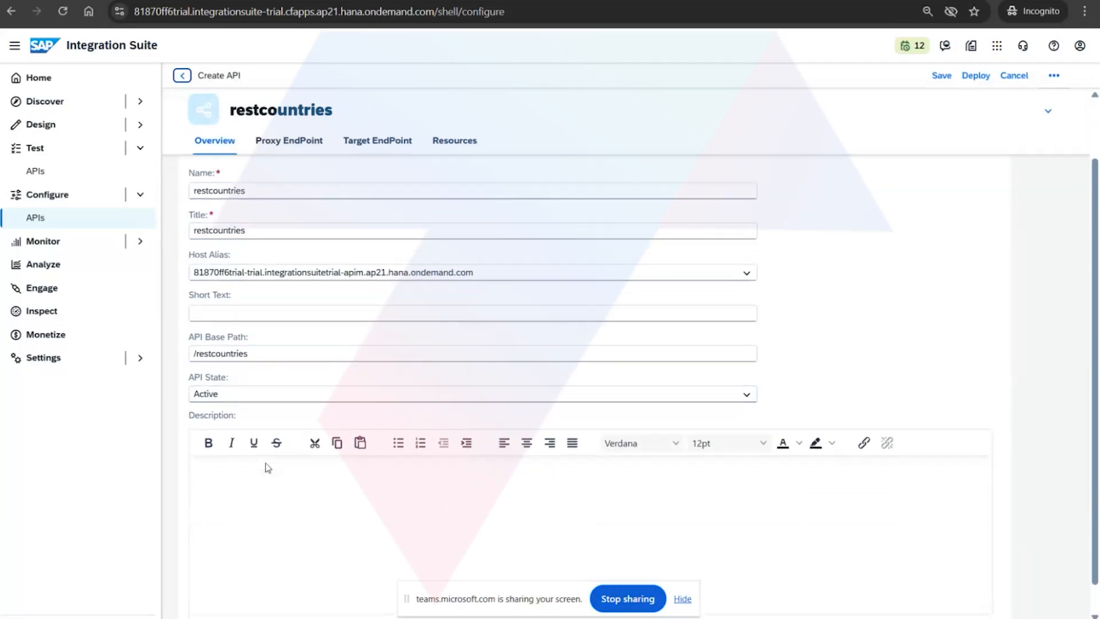
{"action": "scroll", "coordinate": [269, 402], "scroll_direction": "up", "scroll_amount": 1}
{"action": "left_click", "coordinate": [284, 195]}
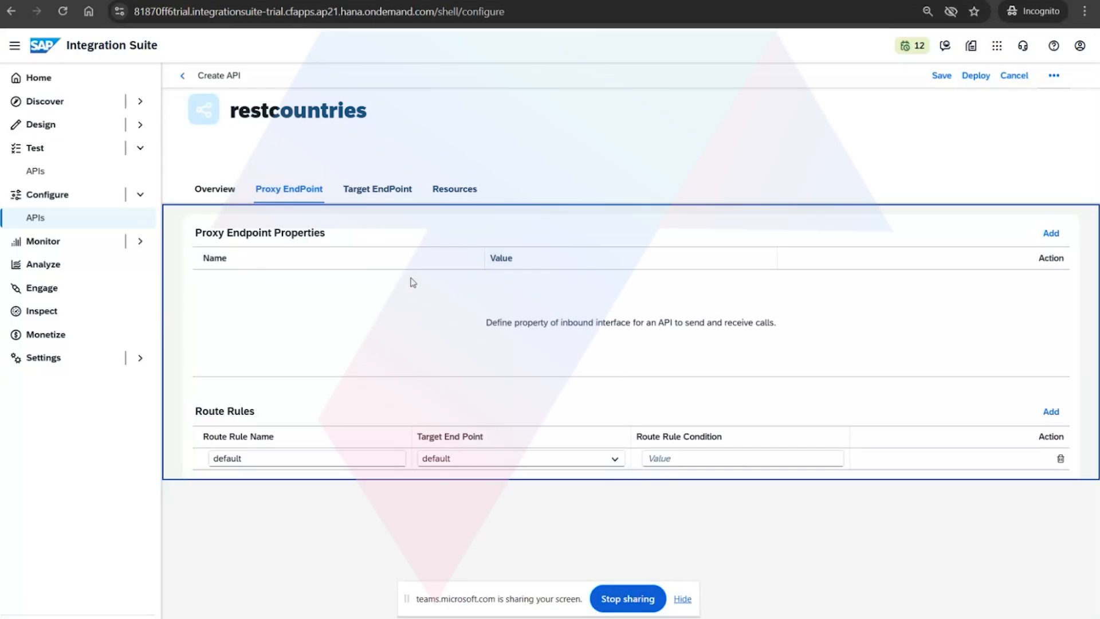
{"action": "left_click", "coordinate": [381, 195]}
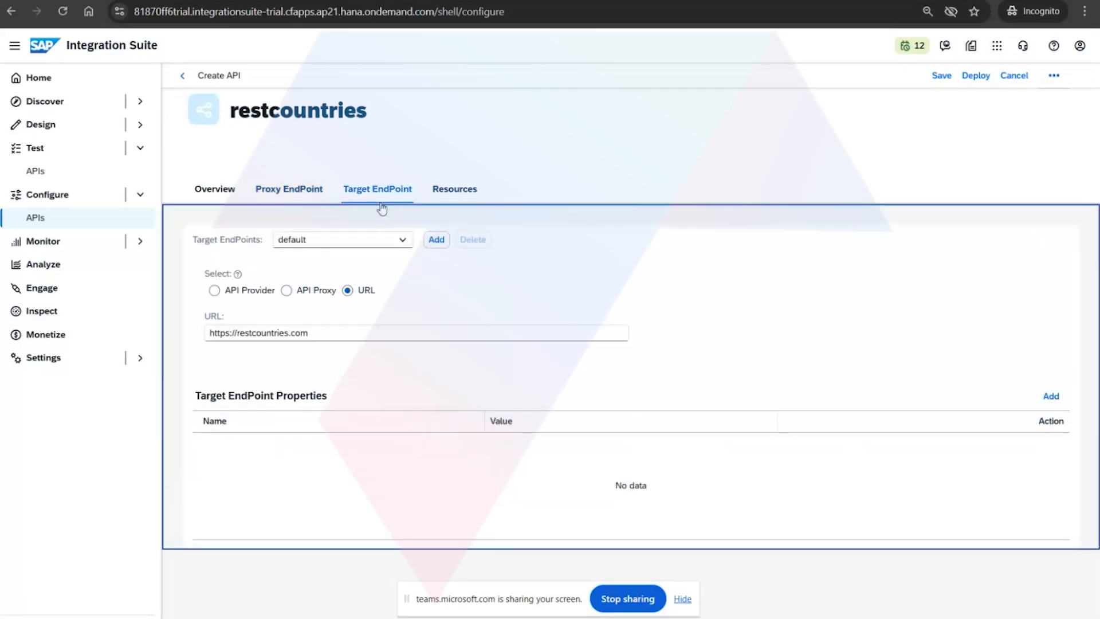
{"action": "left_click_drag", "start_coordinate": [321, 334], "coordinate": [194, 350]}
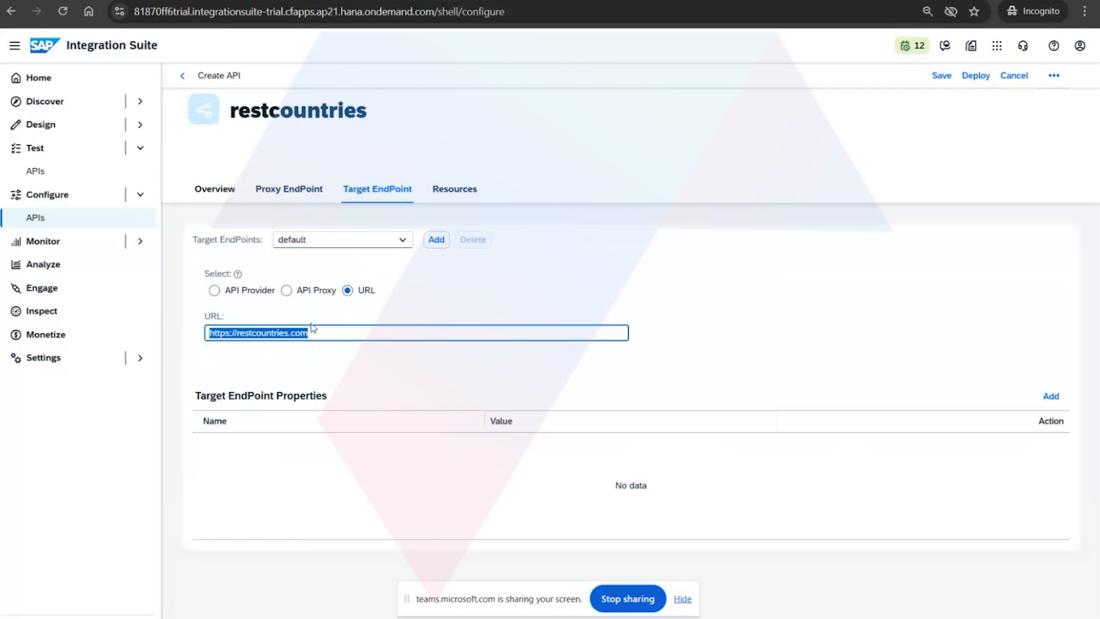
{"action": "left_click", "coordinate": [443, 192]}
{"action": "left_click", "coordinate": [394, 190]}
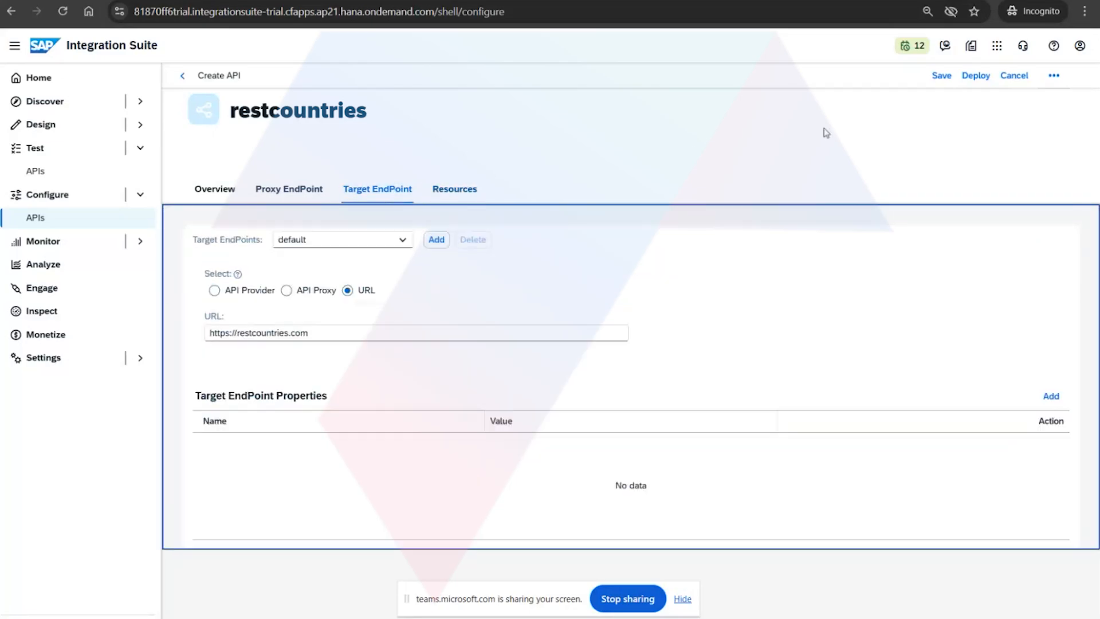
Try to save the new restcountries API, and return to the API proxy list discarding the unsaved draft.
{"action": "left_click", "coordinate": [943, 77]}
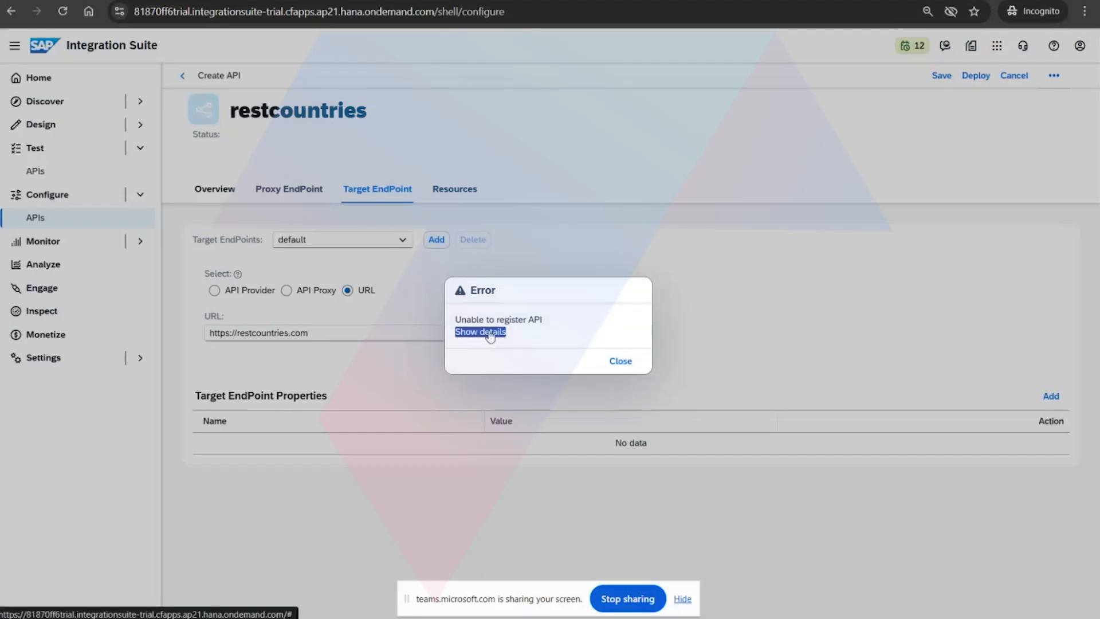
{"action": "left_click", "coordinate": [621, 361]}
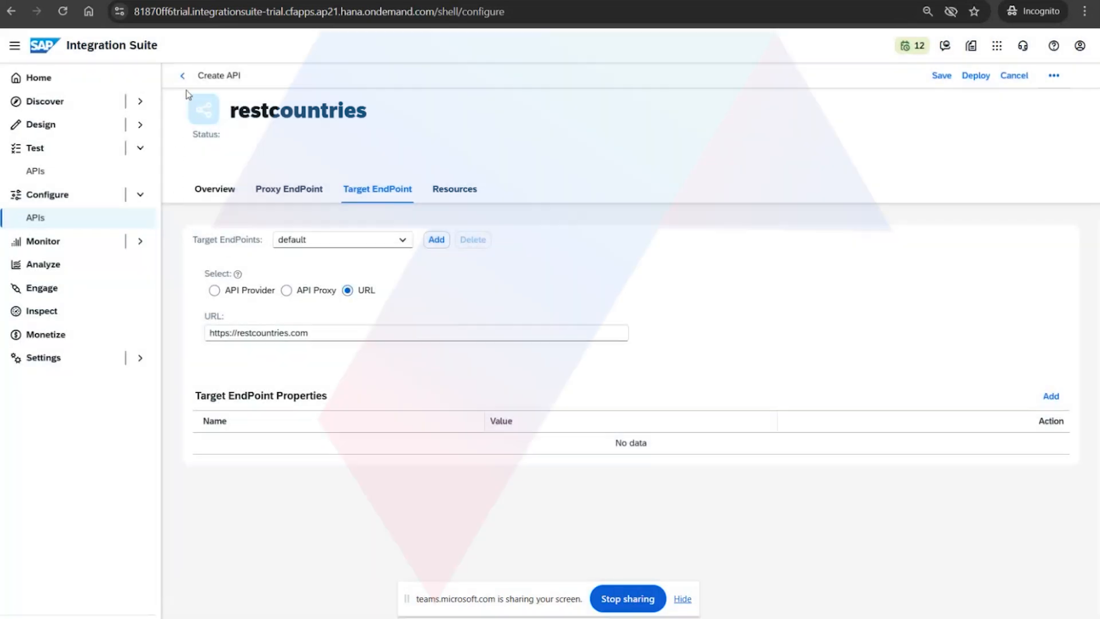
{"action": "left_click", "coordinate": [182, 77]}
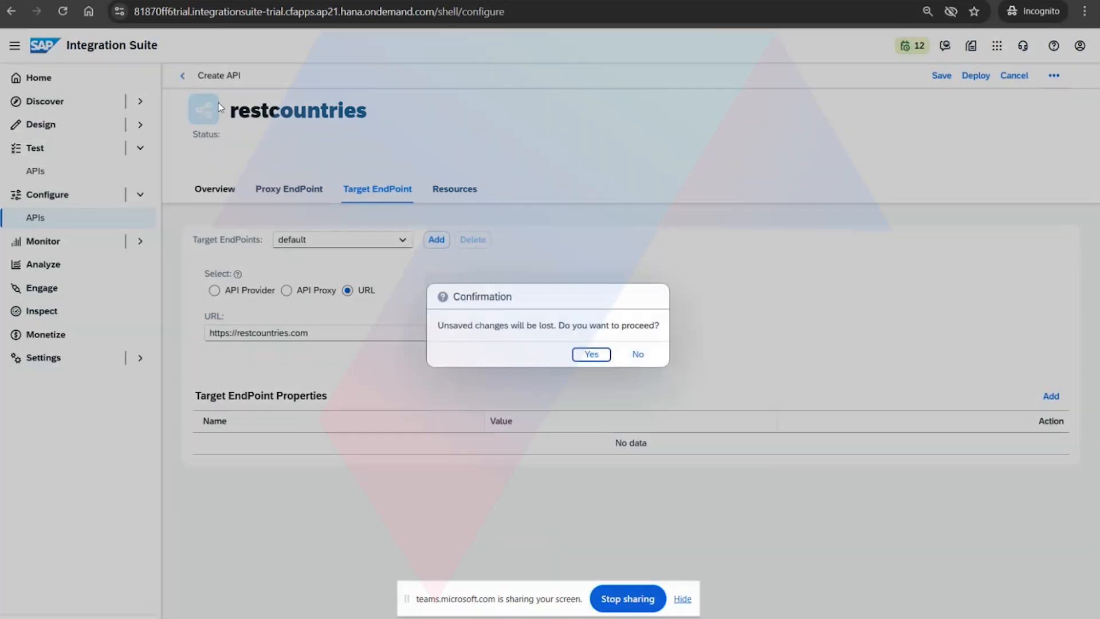
{"action": "left_click", "coordinate": [604, 356]}
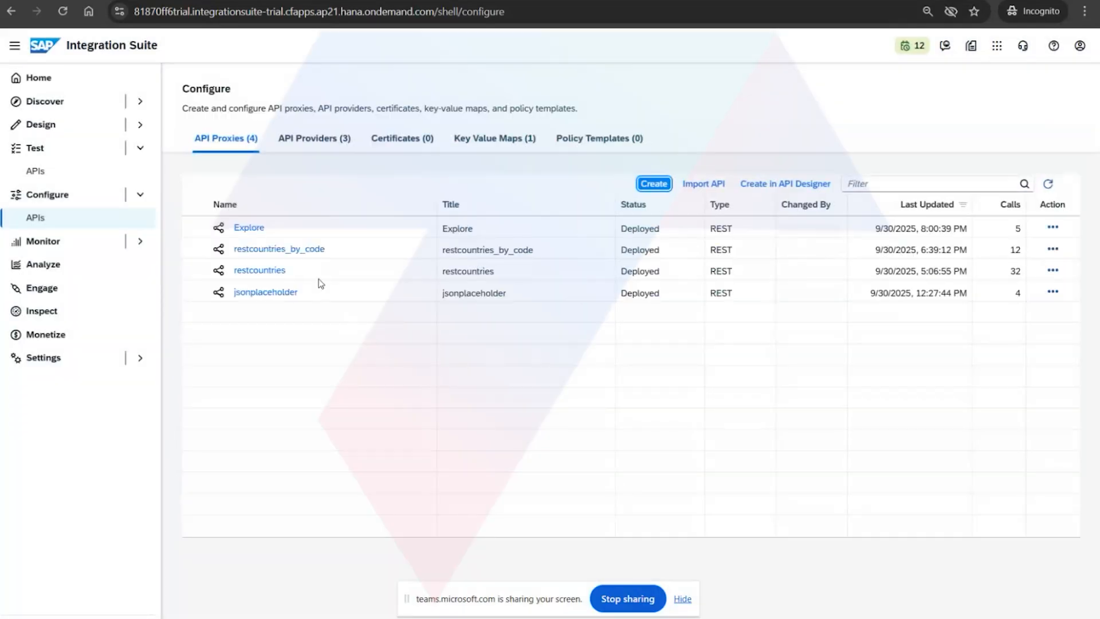
Open the existing restcountries proxy and review its overview and API proxy URL.
{"action": "left_click", "coordinate": [271, 276]}
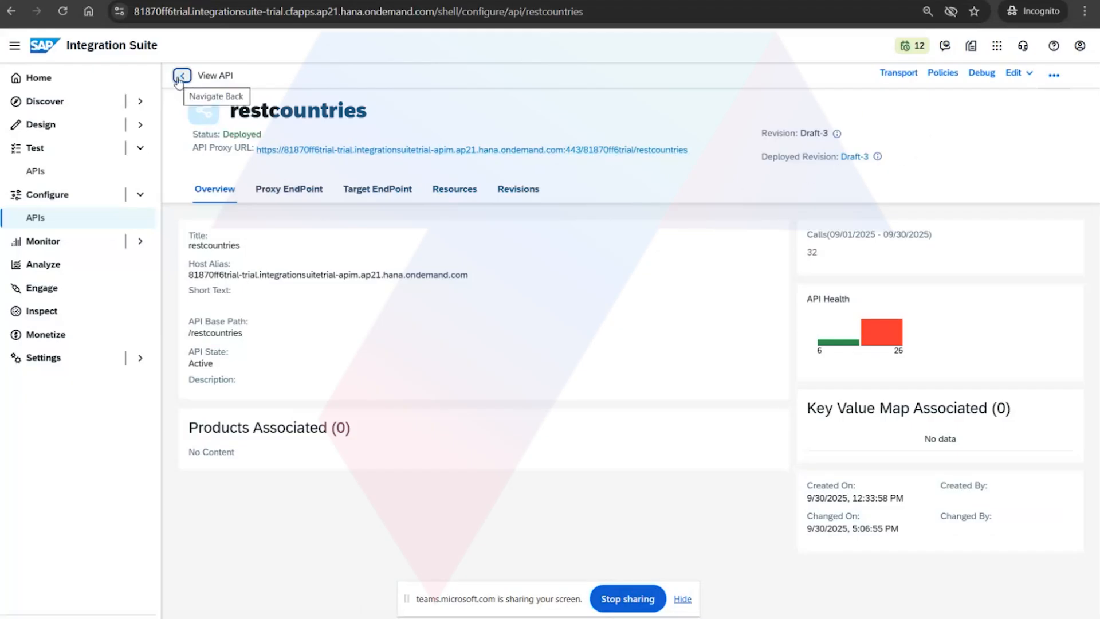
Open the restcountries API proxy URL and copy the path all?fields=name,capital,currencies from the API Proxy section of the notes.
{"action": "left_click", "coordinate": [304, 151]}
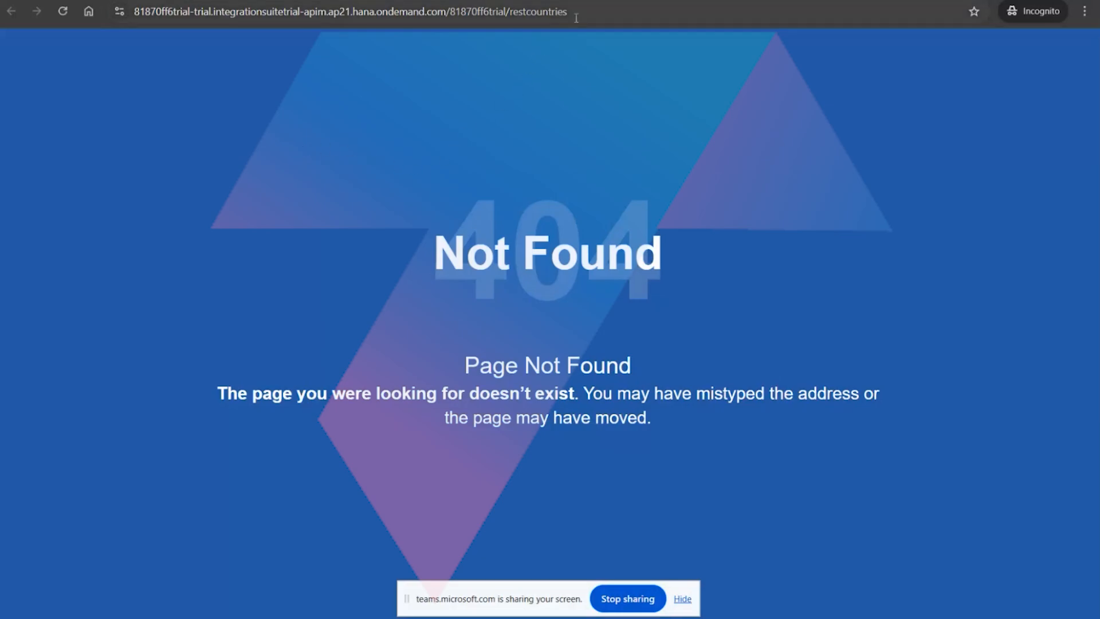
{"action": "left_click", "coordinate": [594, 11]}
{"action": "key", "text": "End"}
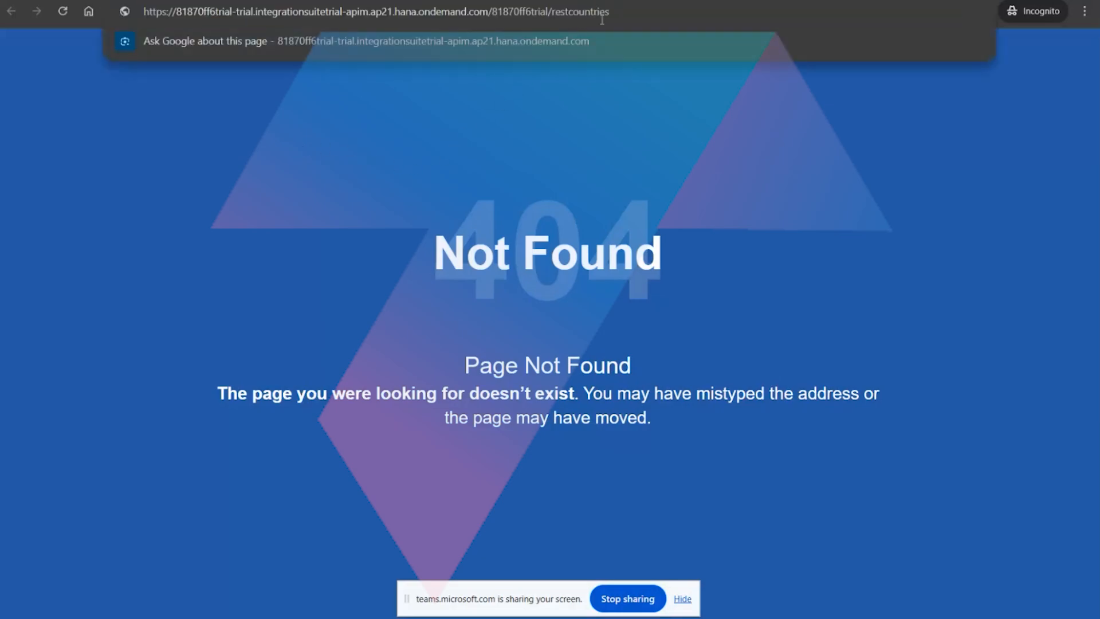
{"action": "left_click", "coordinate": [401, 615]}
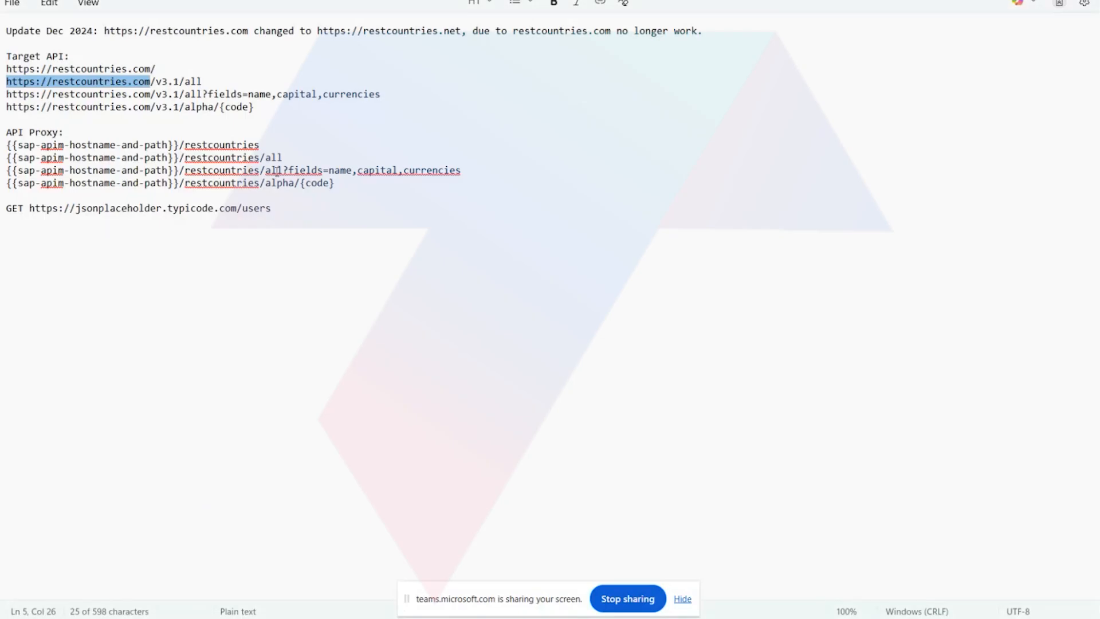
{"action": "left_click_drag", "start_coordinate": [269, 170], "coordinate": [354, 170]}
{"action": "left_click", "coordinate": [297, 170]}
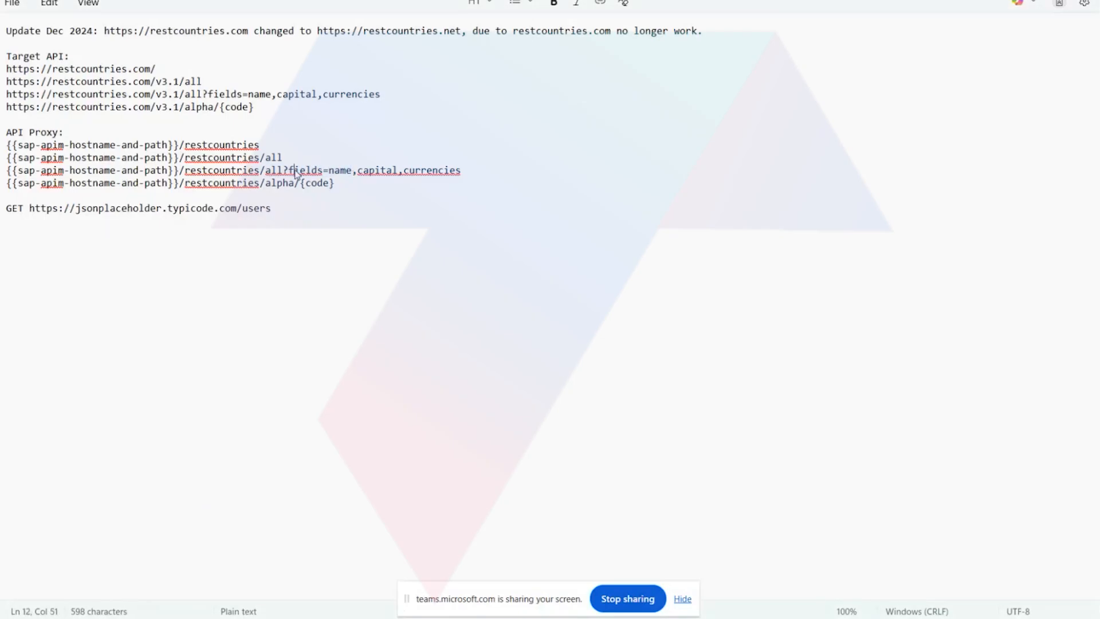
{"action": "left_click_drag", "start_coordinate": [263, 171], "coordinate": [461, 172]}
{"action": "key", "text": "ctrl+c"}
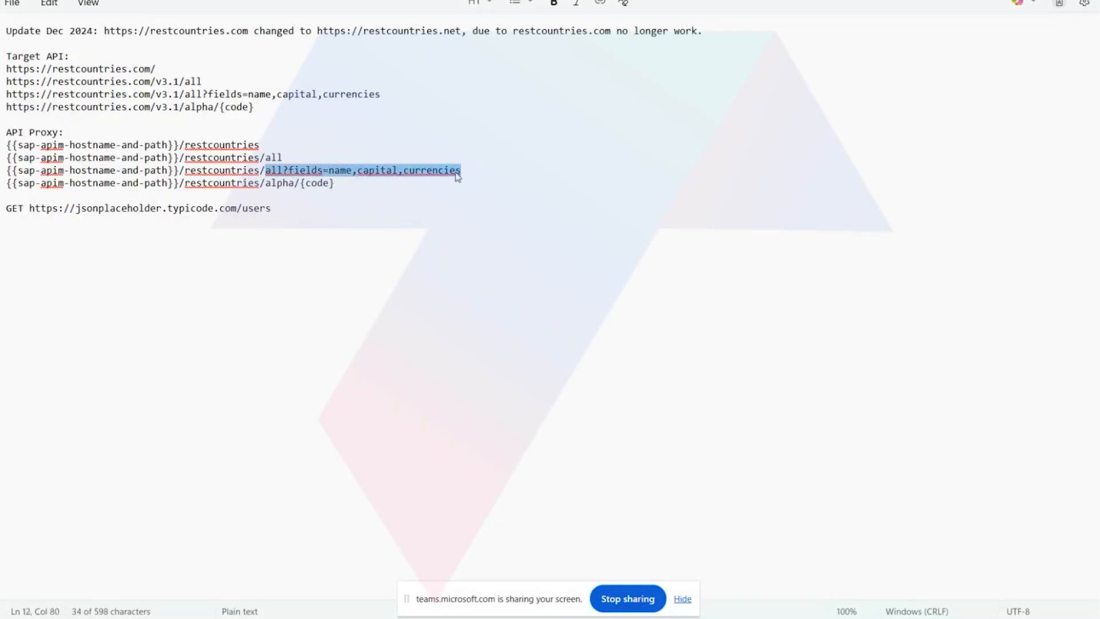
Request the restcountries proxy URL with /all?fields=name,capital,currencies appended and pretty-print the JSON response.
{"action": "left_click", "coordinate": [364, 567]}
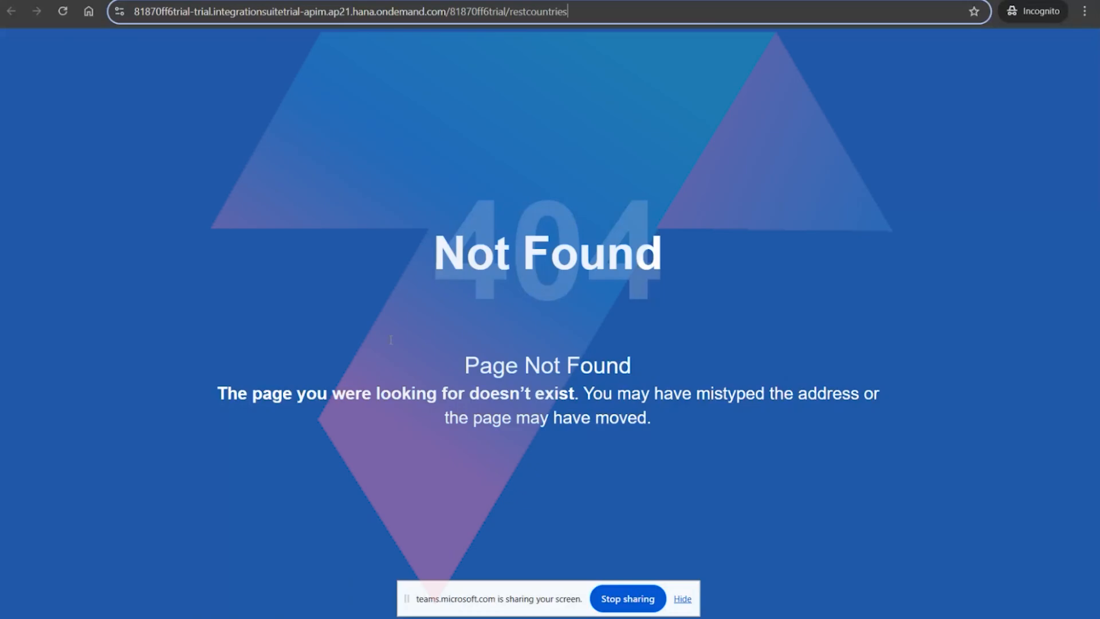
{"action": "type", "text": "/"}
{"action": "key", "text": "ctrl+v"}
{"action": "key", "text": "Return"}
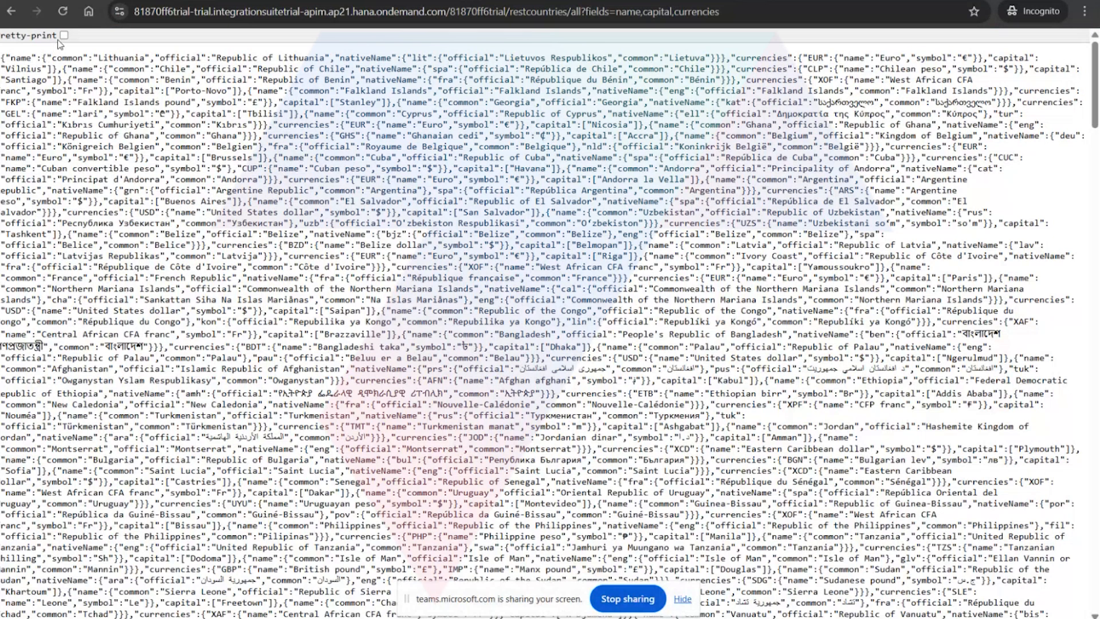
{"action": "left_click", "coordinate": [63, 35]}
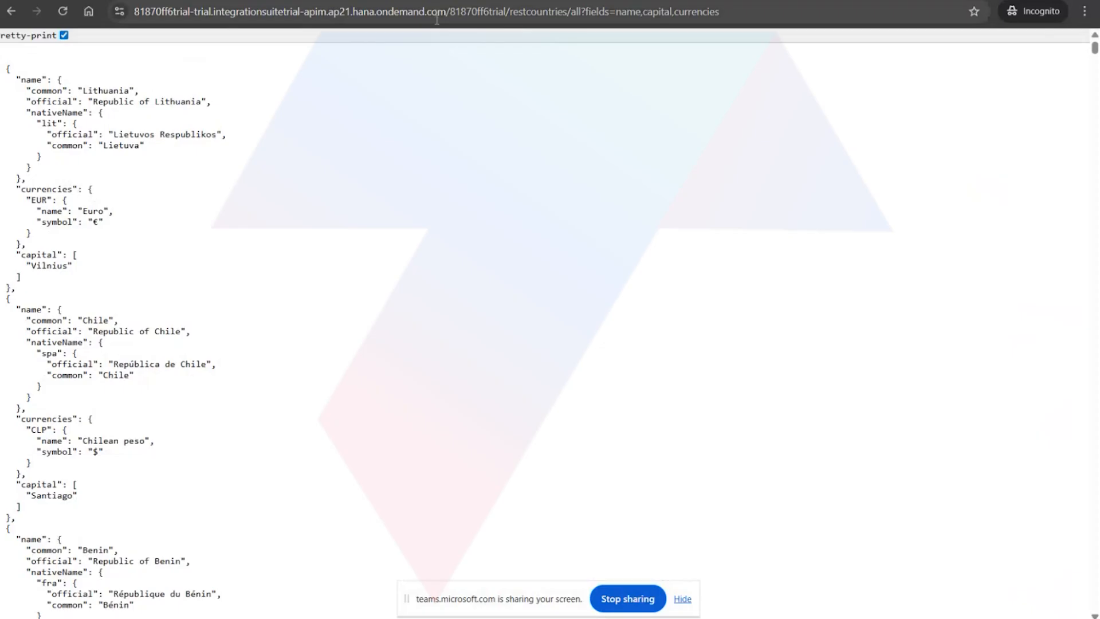
Review the restcountries proxy's default target endpoint URL and compare it with the all?fields path of the target API in the notes.
{"action": "left_click", "coordinate": [377, 0]}
{"action": "left_click", "coordinate": [396, 196]}
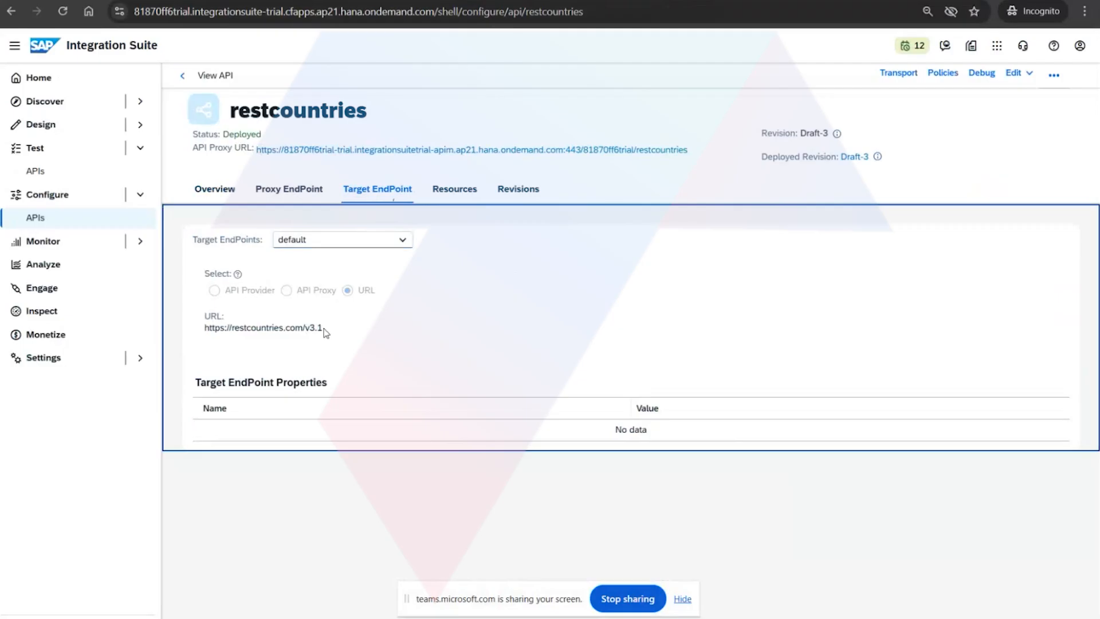
{"action": "left_click_drag", "start_coordinate": [323, 329], "coordinate": [206, 334]}
{"action": "left_click", "coordinate": [220, 334]}
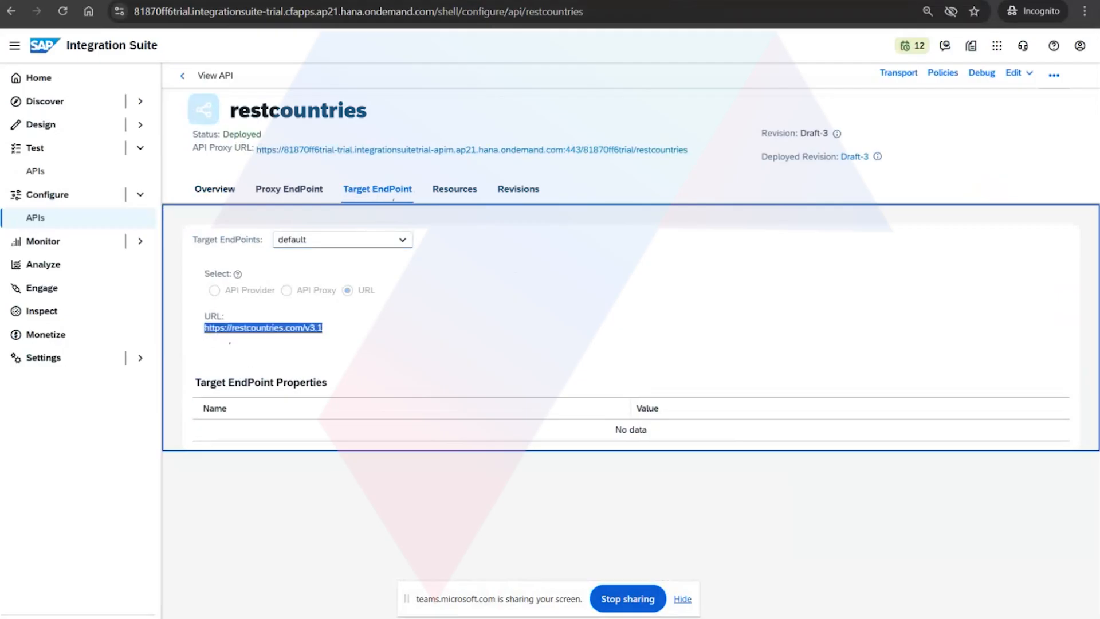
{"action": "key", "text": "alt+Tab"}
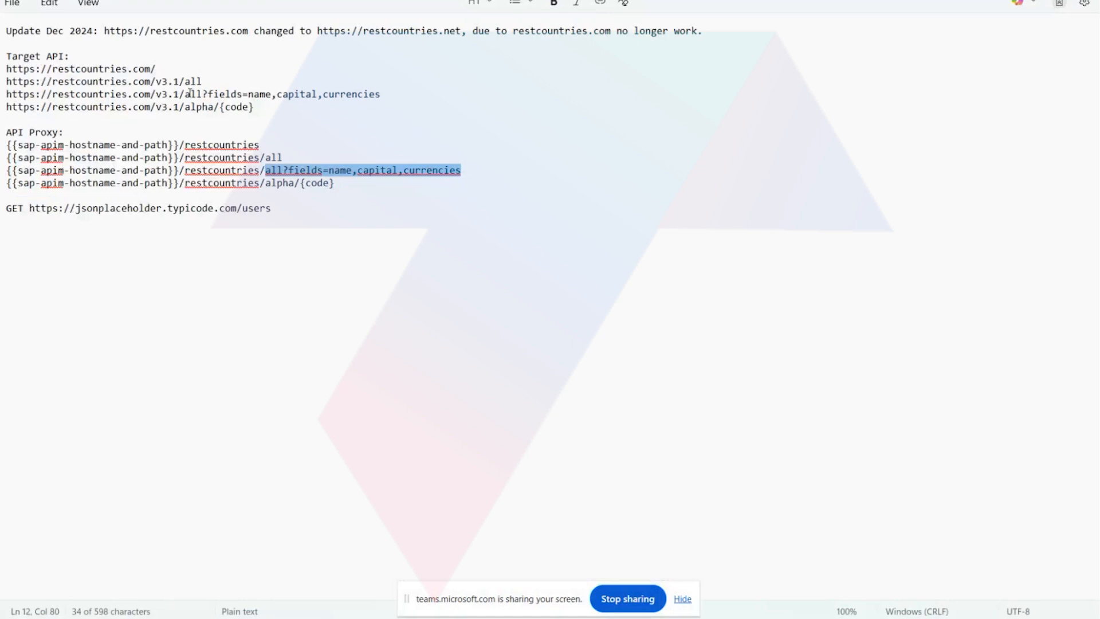
{"action": "left_click_drag", "start_coordinate": [186, 94], "coordinate": [376, 96]}
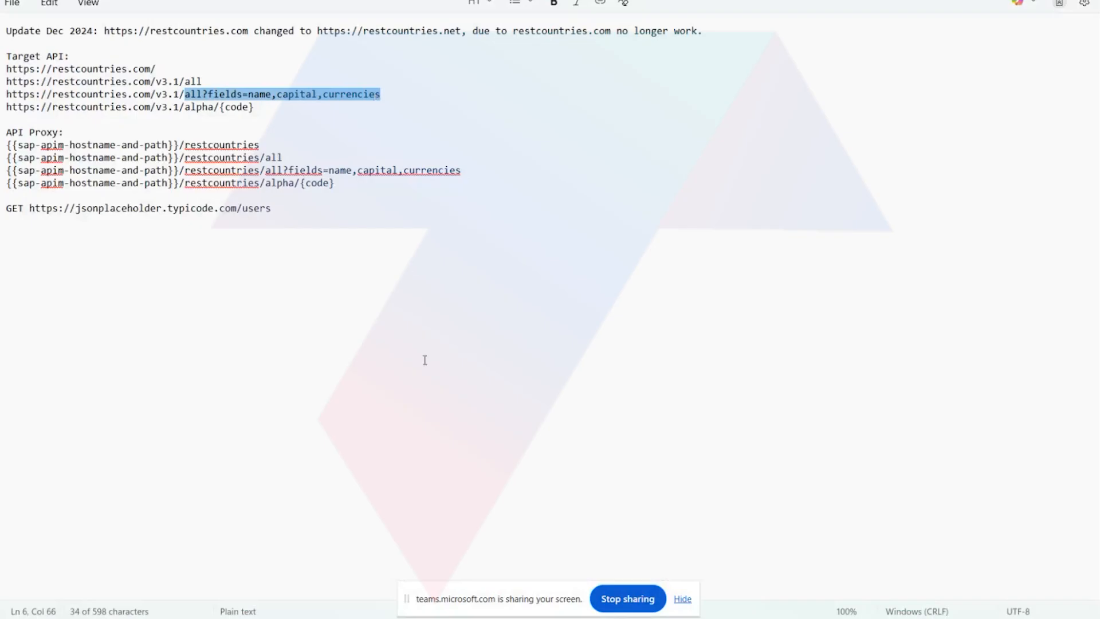
{"action": "mouse_move", "coordinate": [431, 614]}
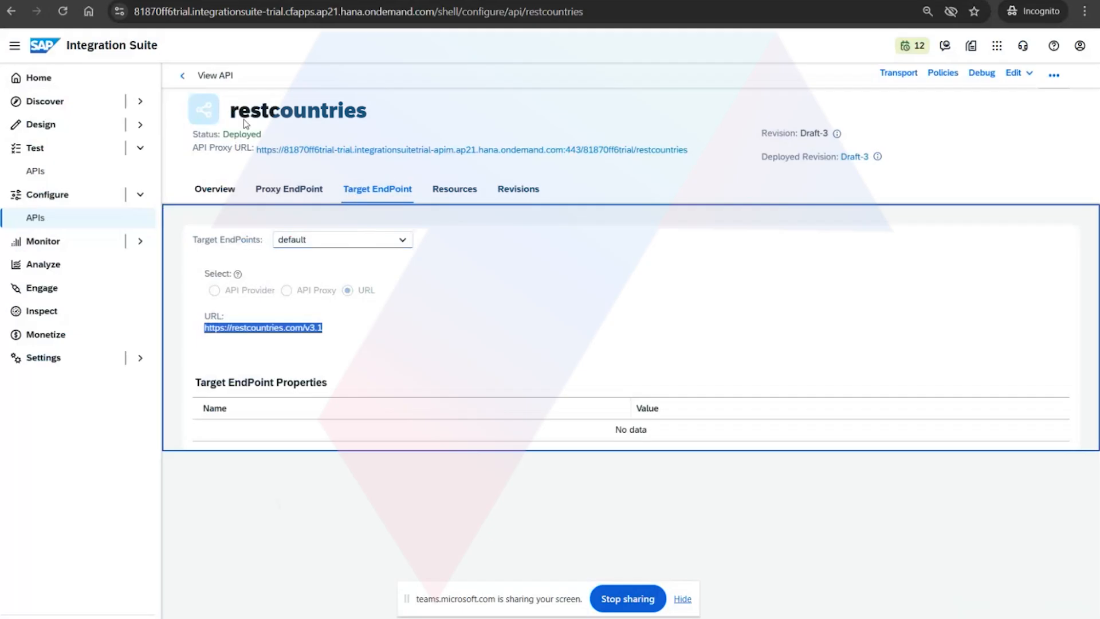
{"action": "left_click", "coordinate": [183, 75]}
{"action": "left_click", "coordinate": [654, 184]}
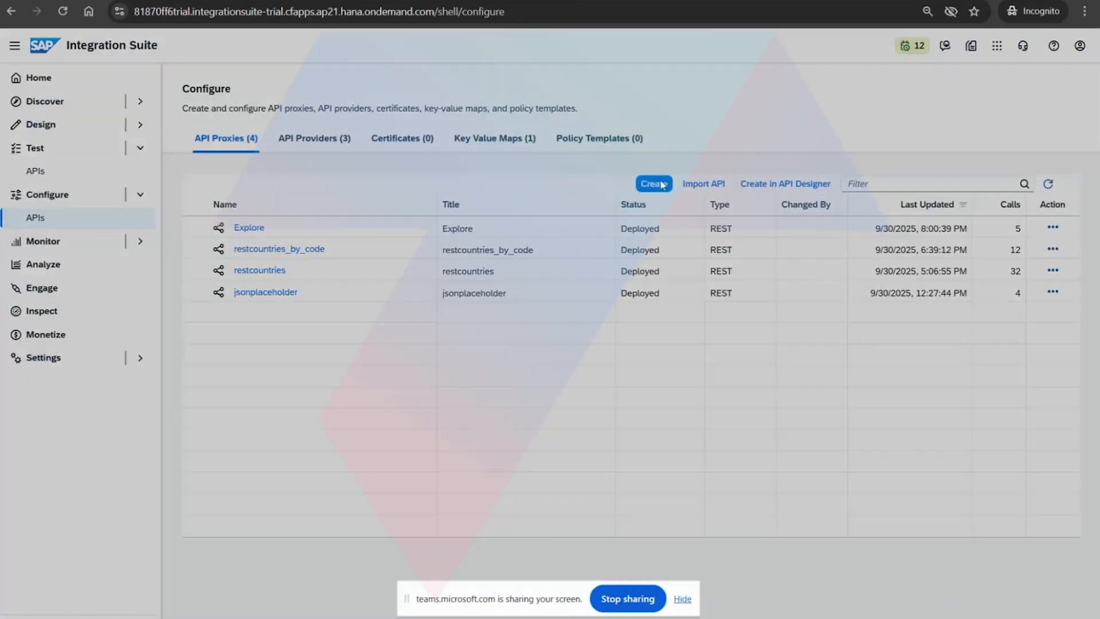
{"action": "left_click", "coordinate": [530, 216]}
{"action": "left_click", "coordinate": [471, 237]}
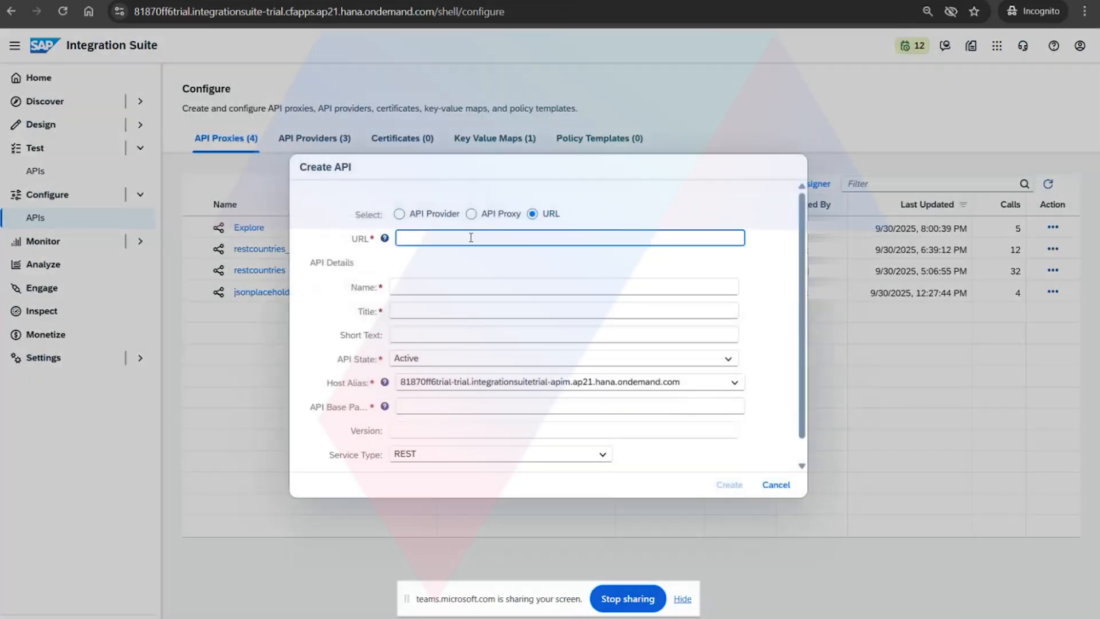
{"action": "key", "text": "alt+Tab"}
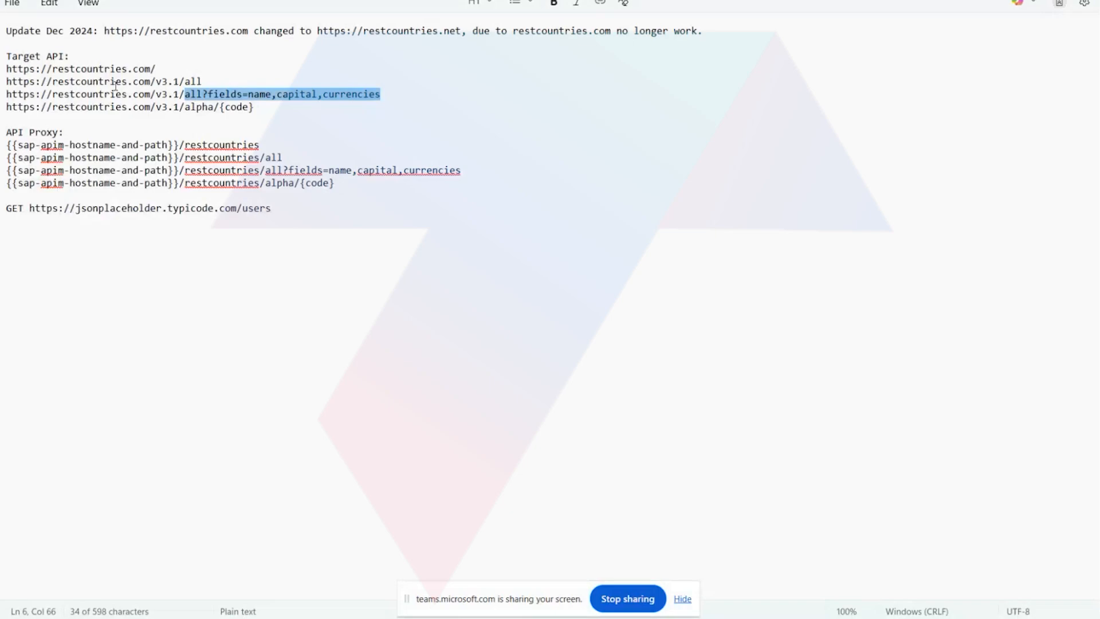
{"action": "left_click", "coordinate": [179, 94]}
{"action": "left_click_drag", "start_coordinate": [179, 94], "coordinate": [5, 100]}
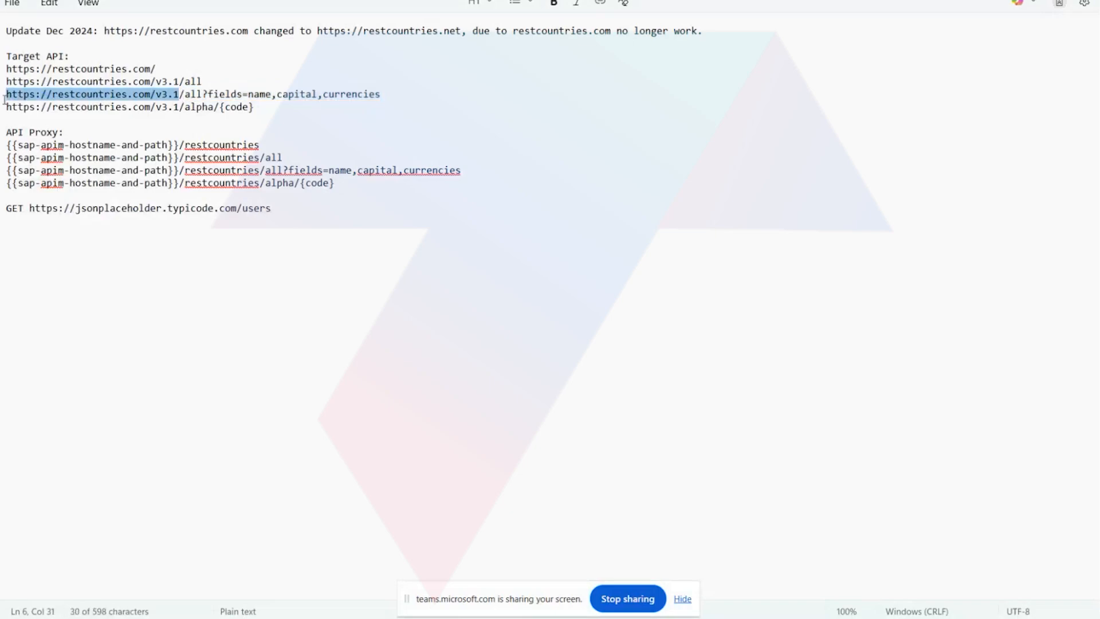
{"action": "key", "text": "alt+Tab"}
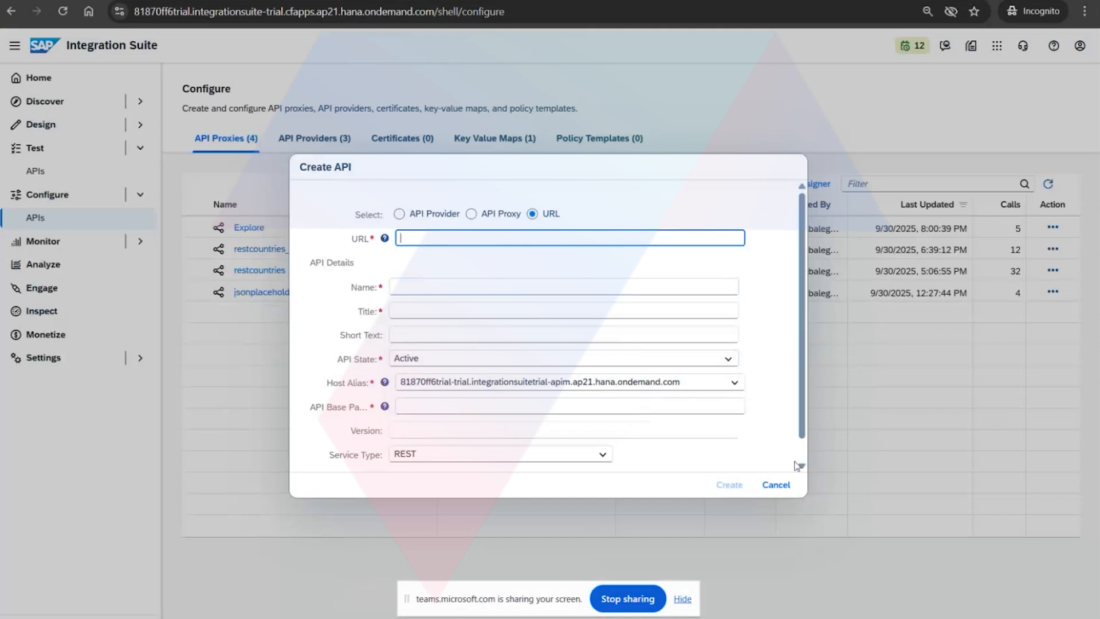
{"action": "left_click", "coordinate": [776, 486]}
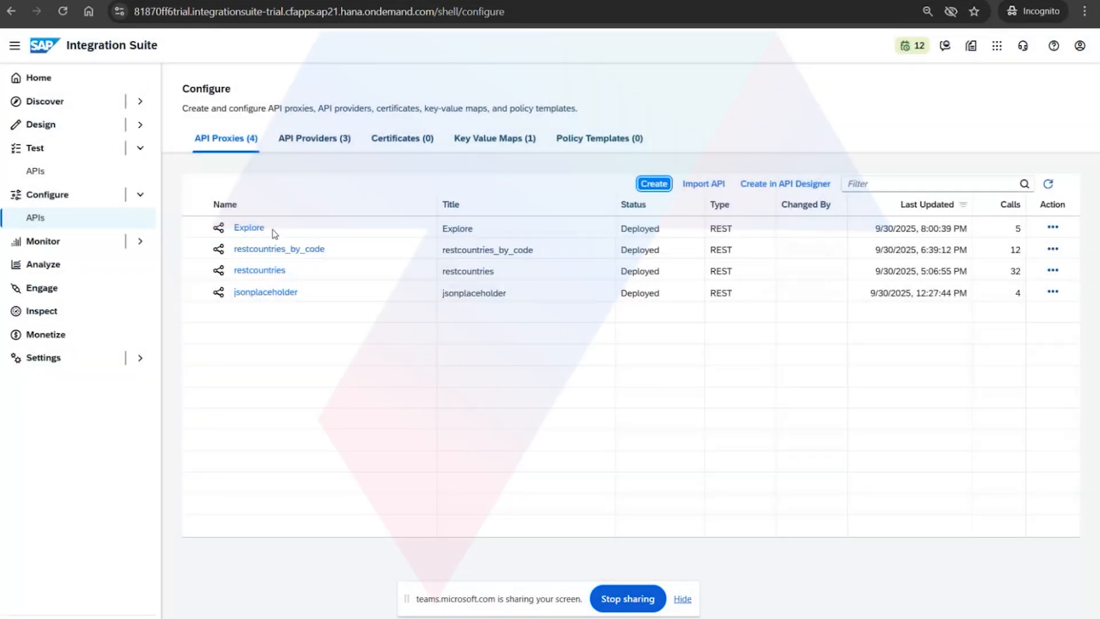
Reopen the restcountries proxy and compare its target endpoint URL with its API proxy URL.
{"action": "left_click", "coordinate": [259, 270]}
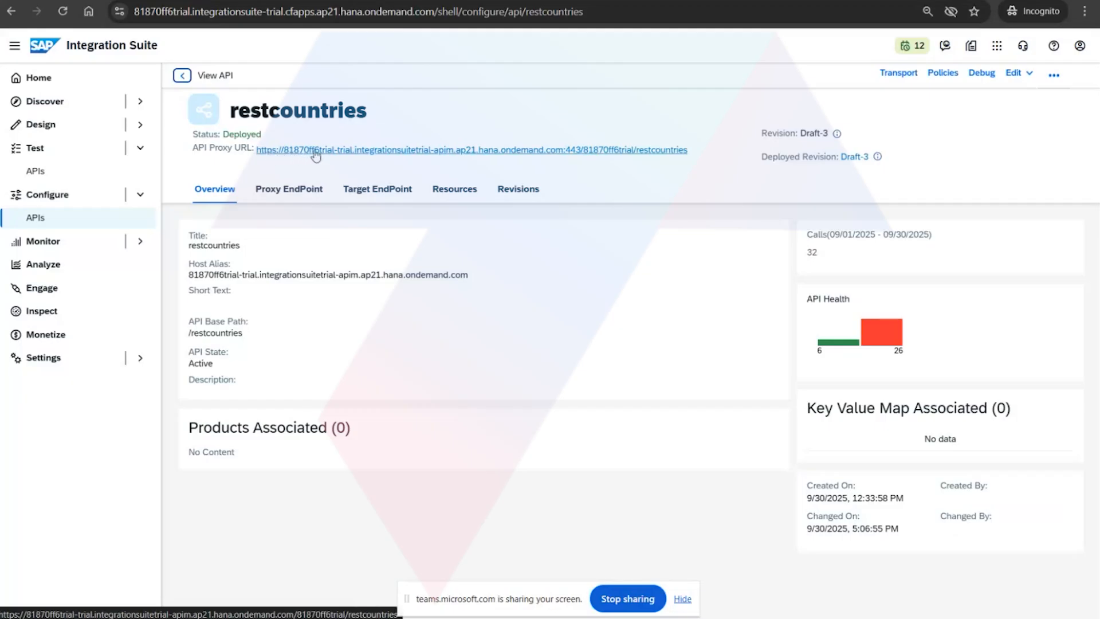
{"action": "left_click", "coordinate": [374, 190]}
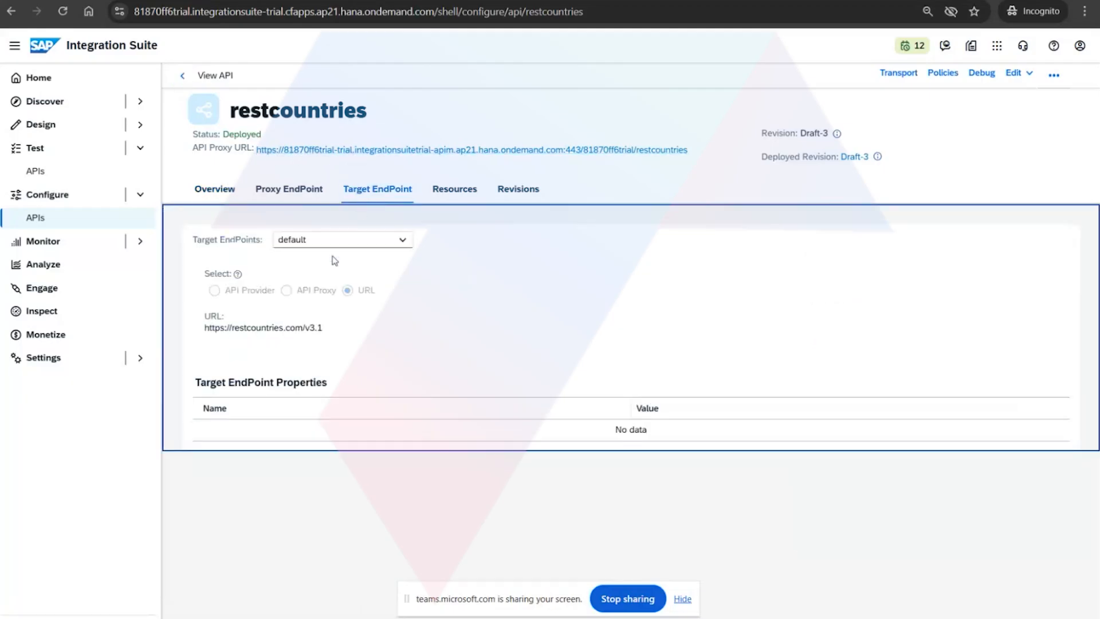
{"action": "left_click_drag", "start_coordinate": [323, 327], "coordinate": [203, 332]}
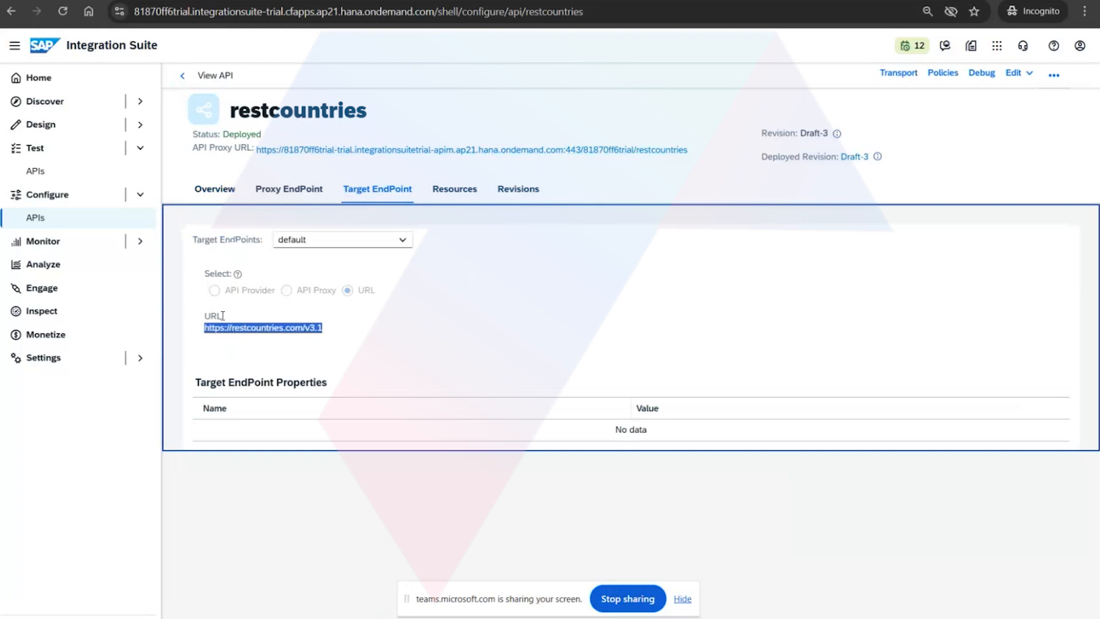
{"action": "left_click_drag", "start_coordinate": [709, 151], "coordinate": [660, 190]}
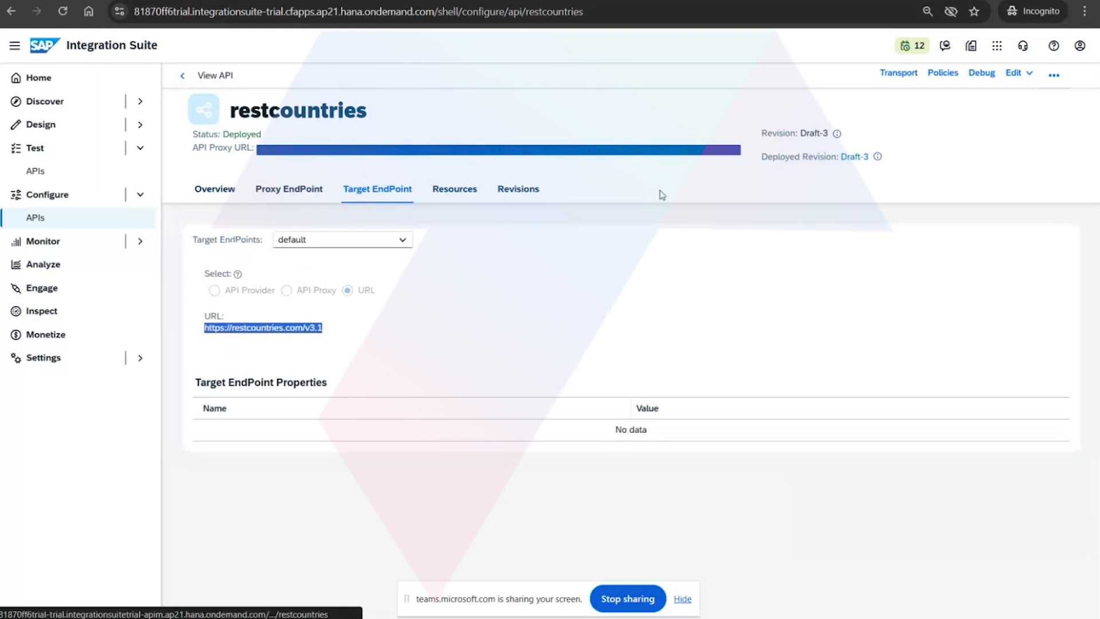
{"action": "left_click", "coordinate": [333, 325]}
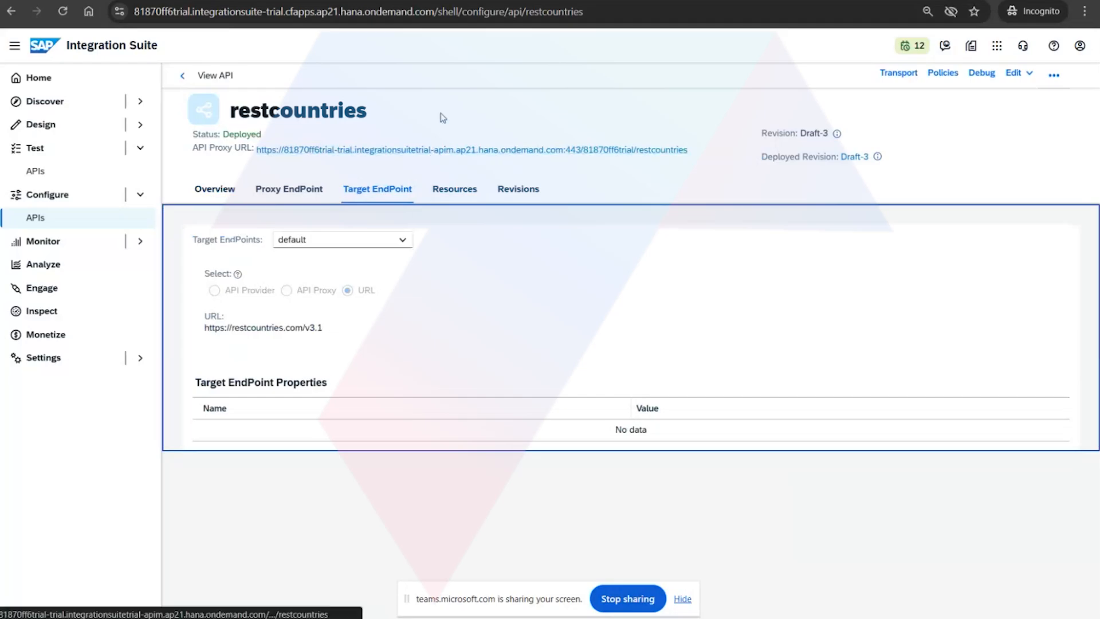
Copy the full restcountries proxy request URL from the browser onto a new line at the end of the notes.
{"action": "left_click", "coordinate": [496, 1]}
{"action": "left_click", "coordinate": [449, 15]}
{"action": "key", "text": "ctrl+c"}
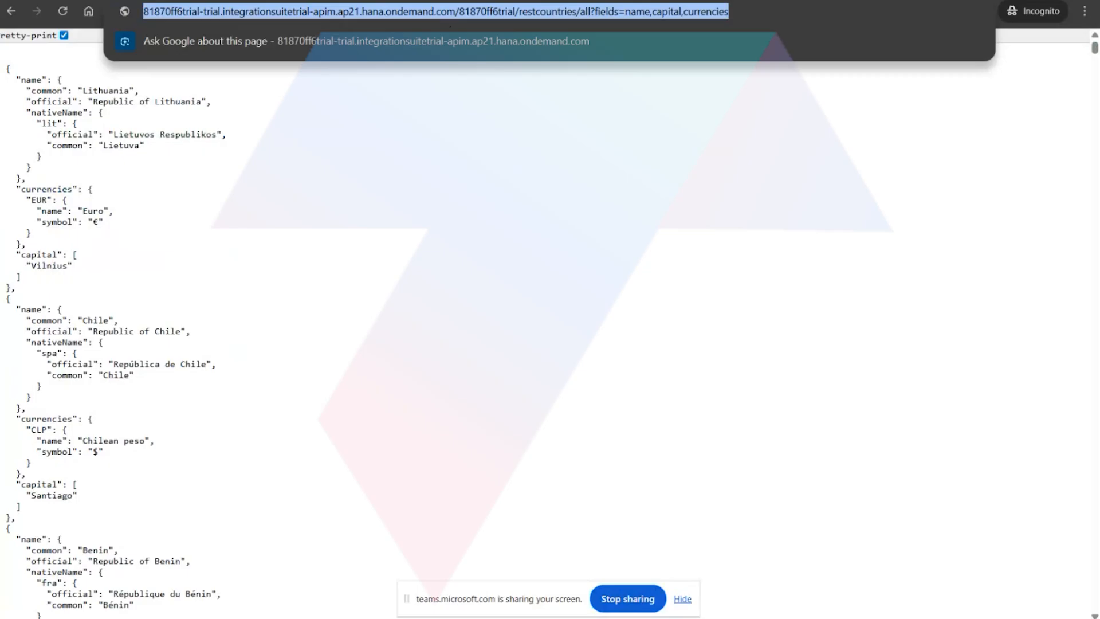
{"action": "key", "text": "alt+Tab"}
{"action": "left_click", "coordinate": [152, 287]}
{"action": "left_click", "coordinate": [315, 207]}
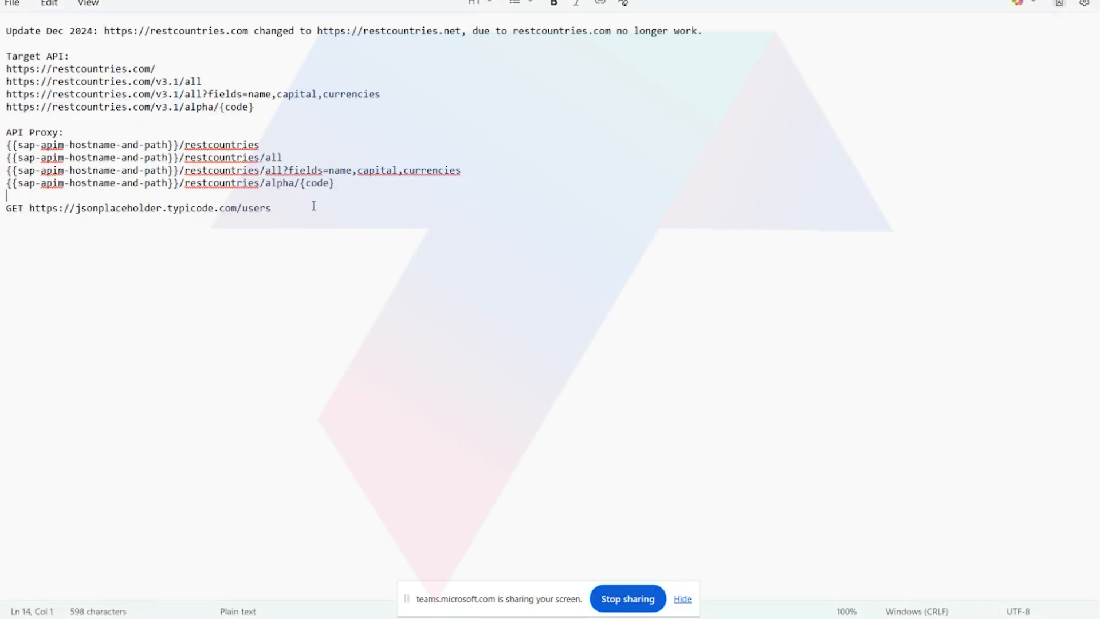
{"action": "key", "text": "Return"}
{"action": "key", "text": "Return"}
{"action": "key", "text": "ctrl+v"}
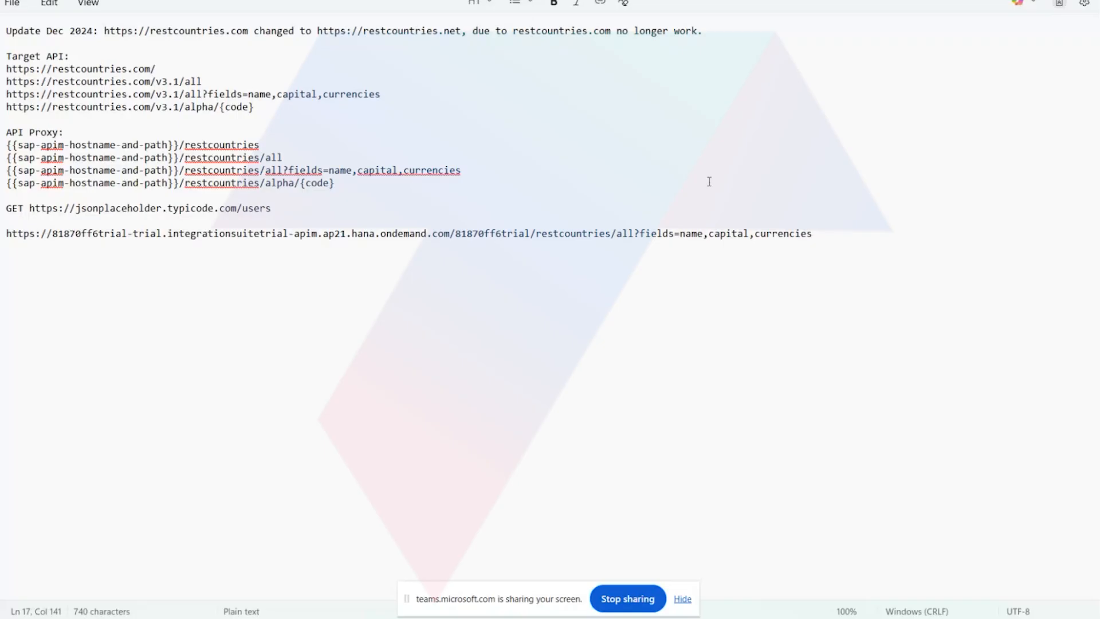
{"action": "key", "text": "Return"}
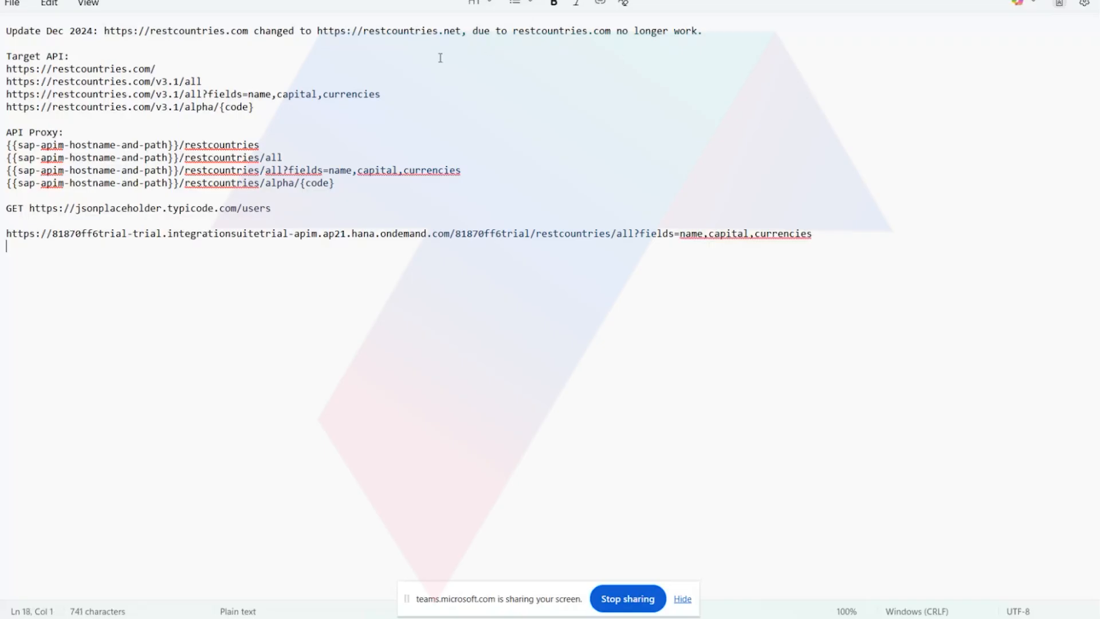
{"action": "left_click_drag", "start_coordinate": [383, 94], "coordinate": [7, 99]}
{"action": "key", "text": "ctrl+c"}
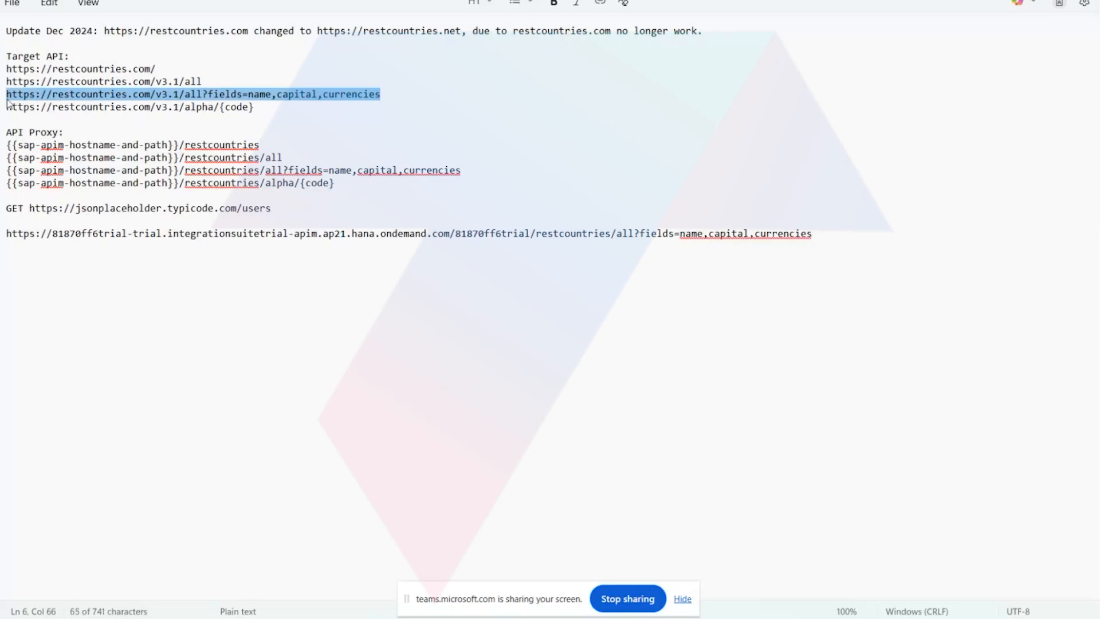
{"action": "left_click", "coordinate": [27, 264]}
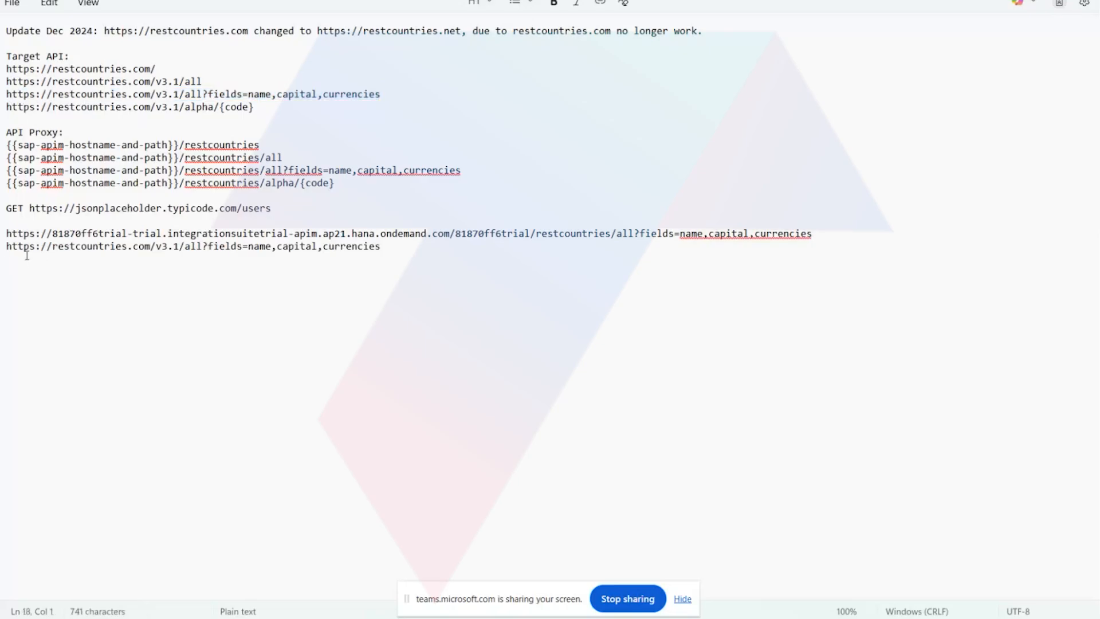
{"action": "key", "text": "ctrl+v"}
Compare the proxy request URL with the direct restcountries.com URL on the last two lines of the notes.
{"action": "left_click_drag", "start_coordinate": [387, 248], "coordinate": [2, 253]}
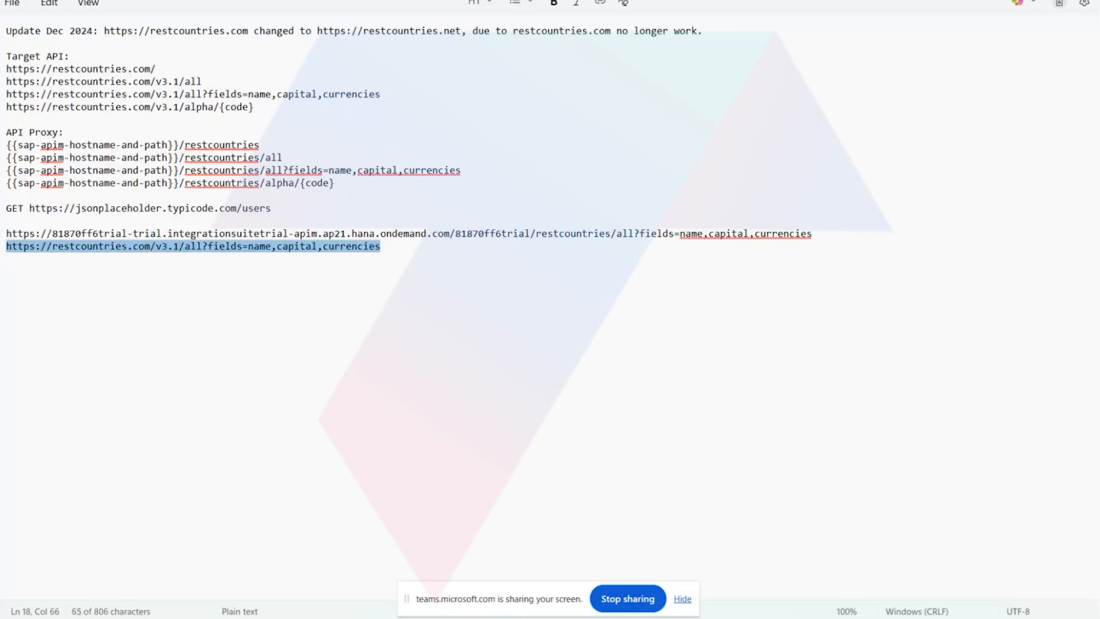
{"action": "left_click", "coordinate": [2, 233]}
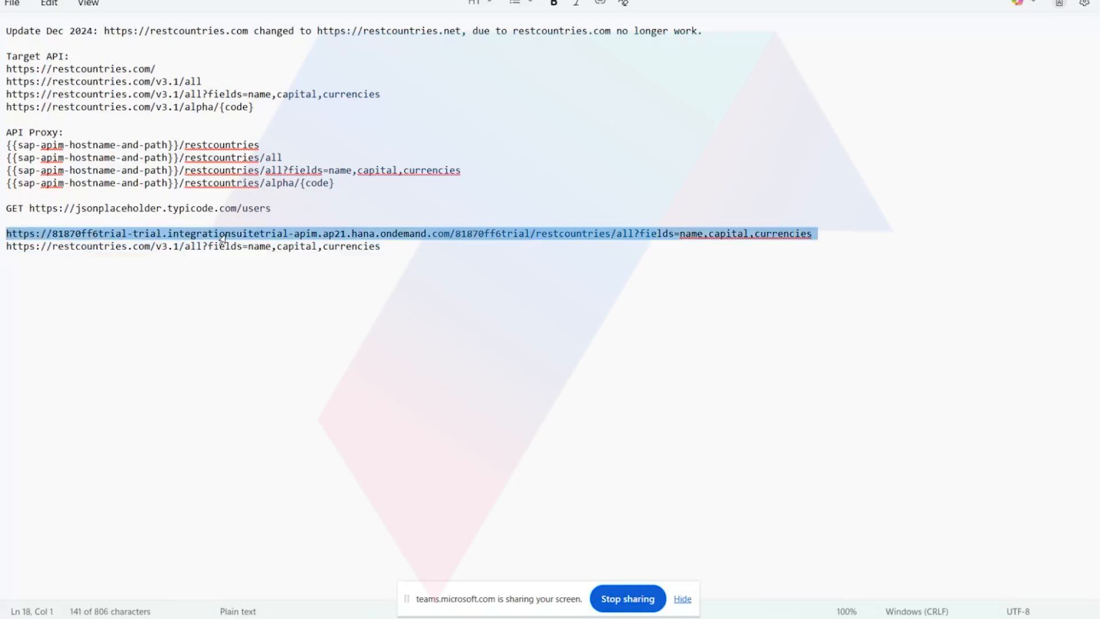
{"action": "left_click", "coordinate": [426, 258]}
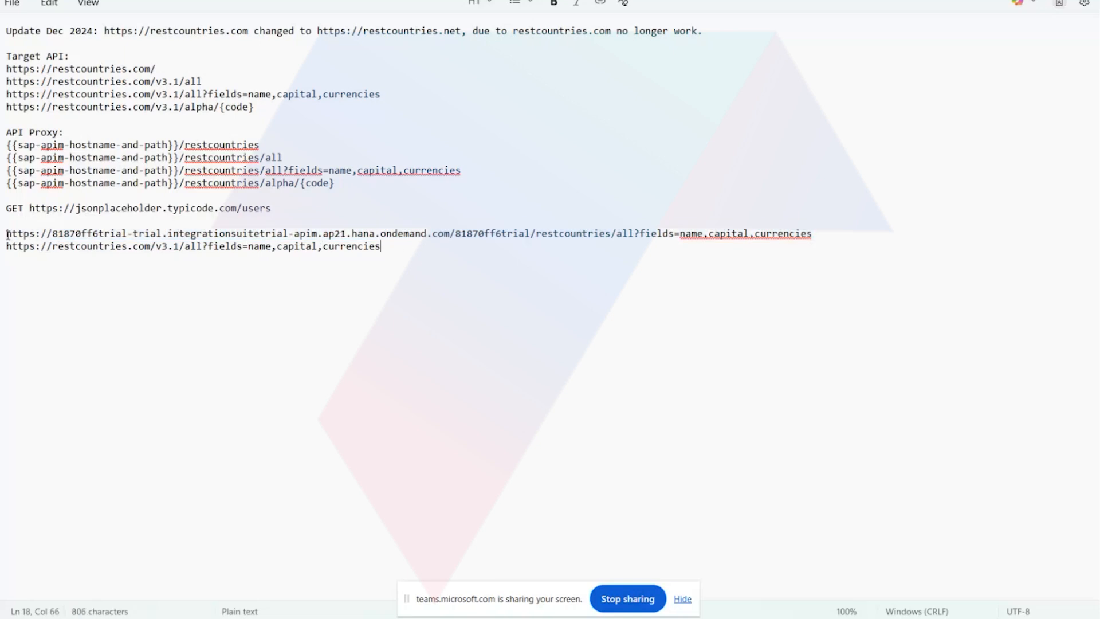
{"action": "left_click_drag", "start_coordinate": [3, 233], "coordinate": [833, 240]}
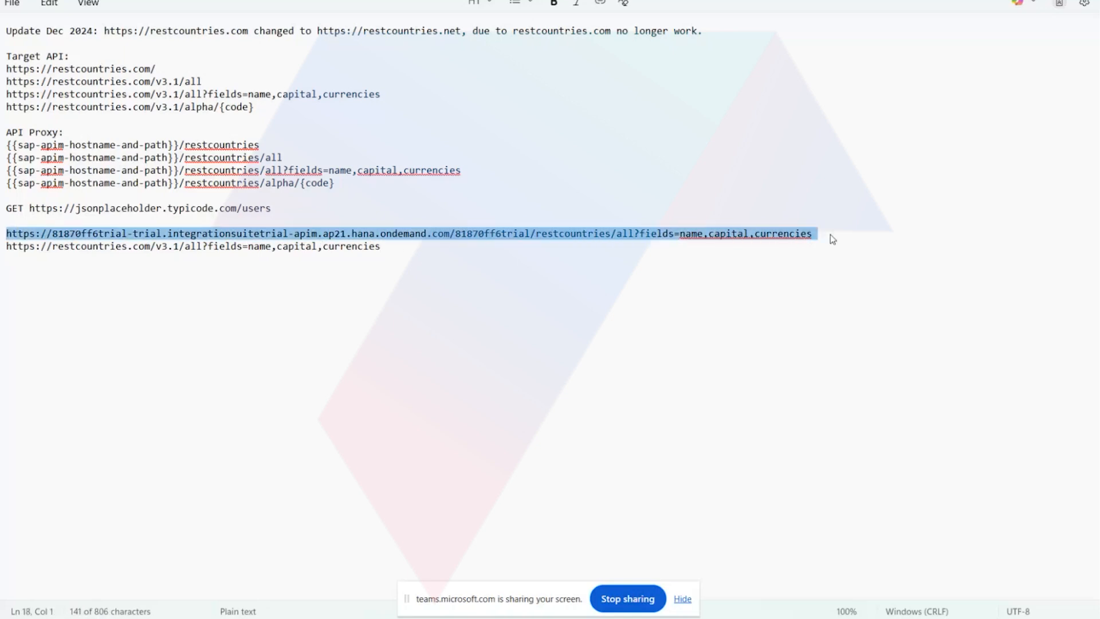
{"action": "left_click", "coordinate": [550, 292]}
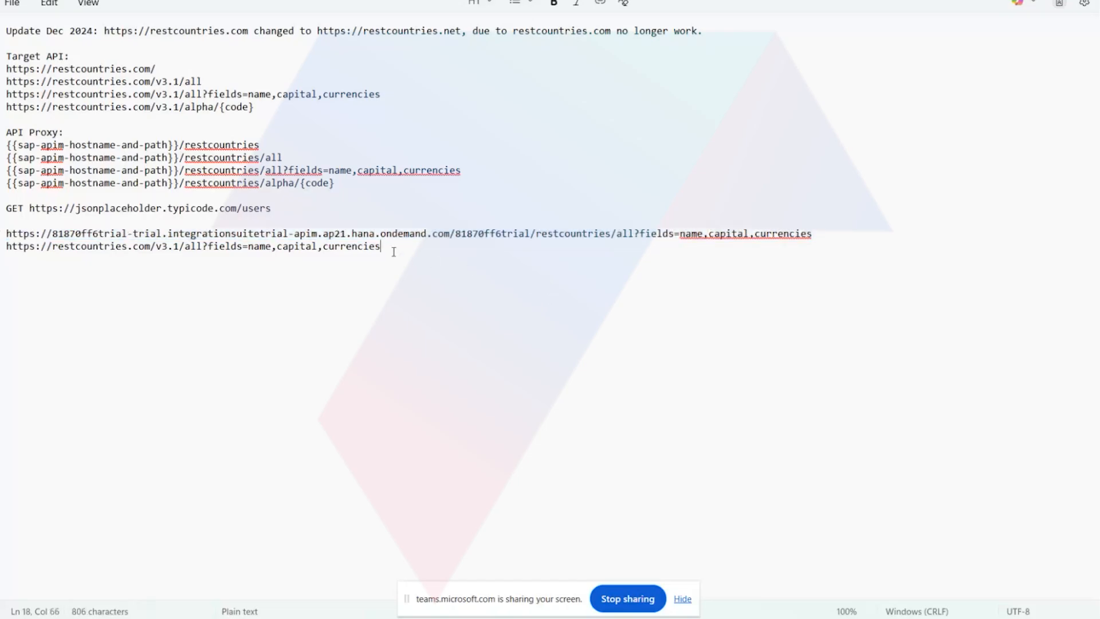
{"action": "left_click_drag", "start_coordinate": [393, 249], "coordinate": [104, 248]}
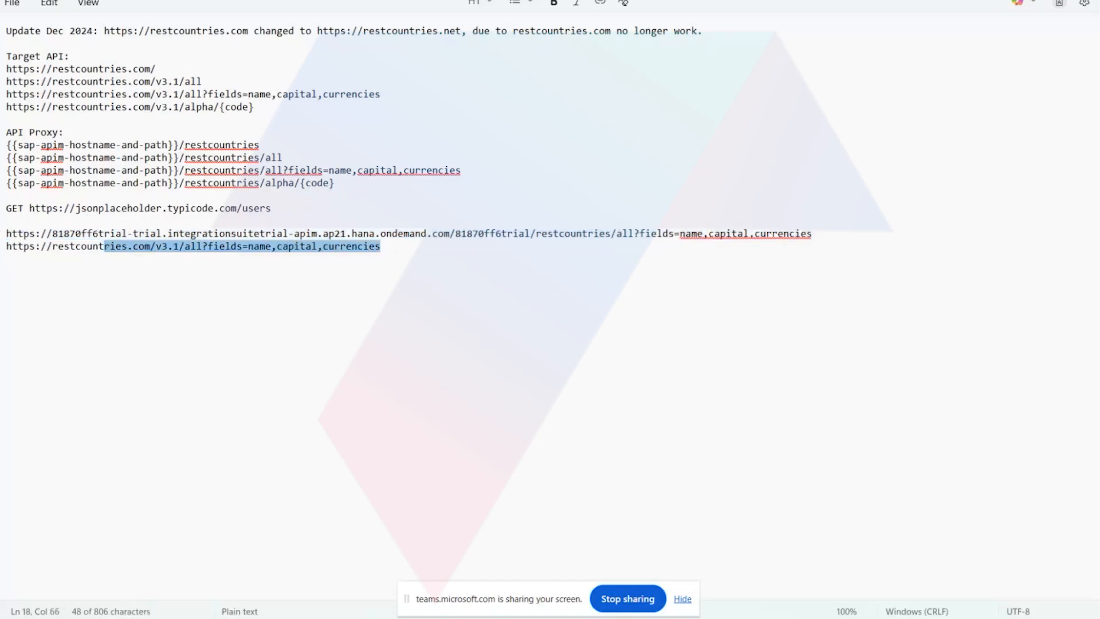
Switch to the browser and compare the proxy's JSON response with the one from restcountries.com/v3.1/all?fields=name,capital,currencies.
{"action": "left_click", "coordinate": [354, 575]}
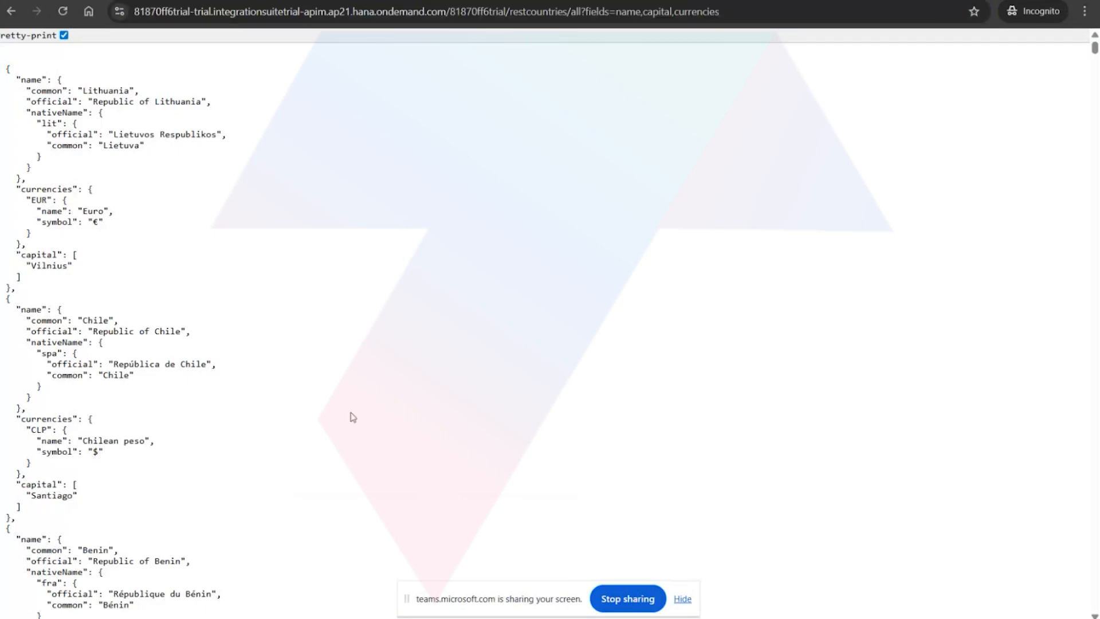
{"action": "left_click", "coordinate": [390, 0]}
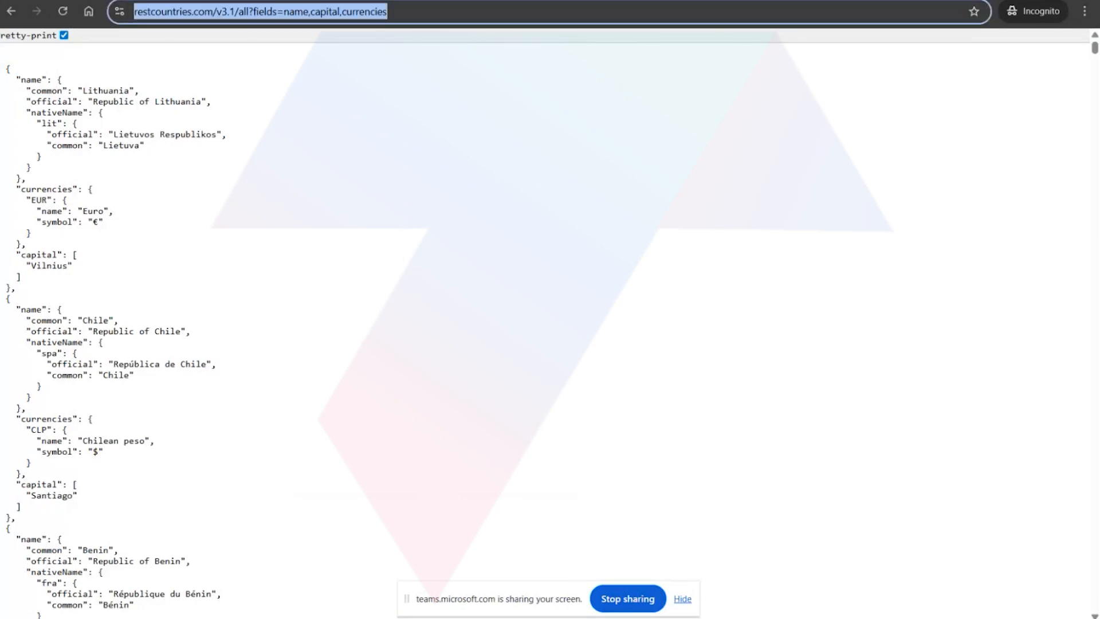
{"action": "left_click", "coordinate": [337, 266]}
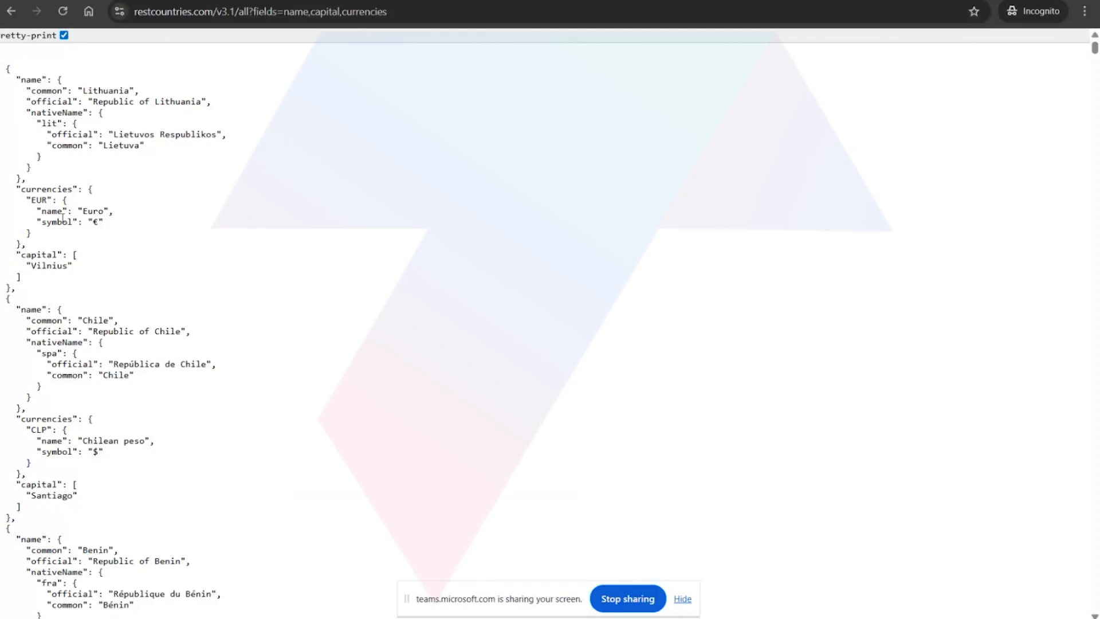
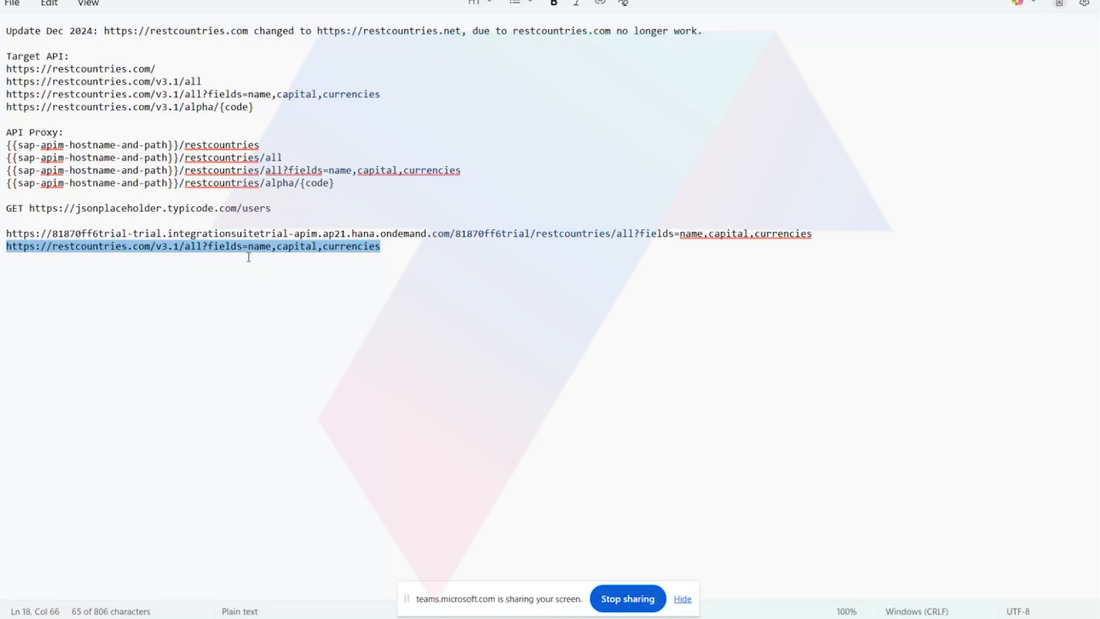
Highlight the matching all?fields=name,capital,currencies part in the proxy request URL and in the target API URL in the notes.
{"action": "left_click", "coordinate": [496, 234]}
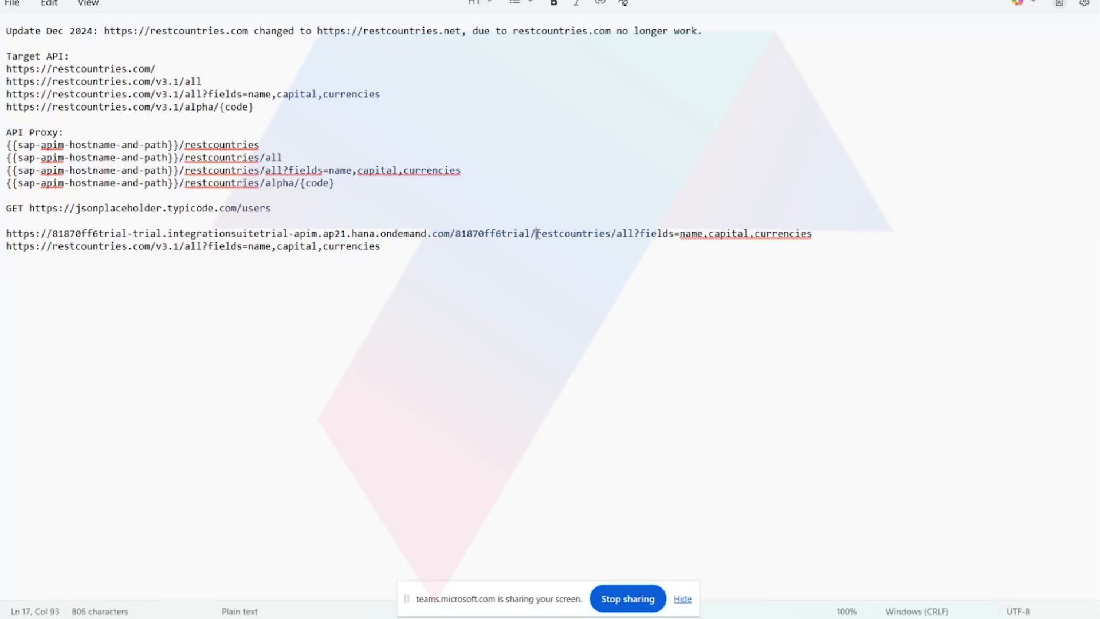
{"action": "left_click_drag", "start_coordinate": [536, 234], "coordinate": [542, 234]}
{"action": "left_click_drag", "start_coordinate": [616, 234], "coordinate": [839, 234]}
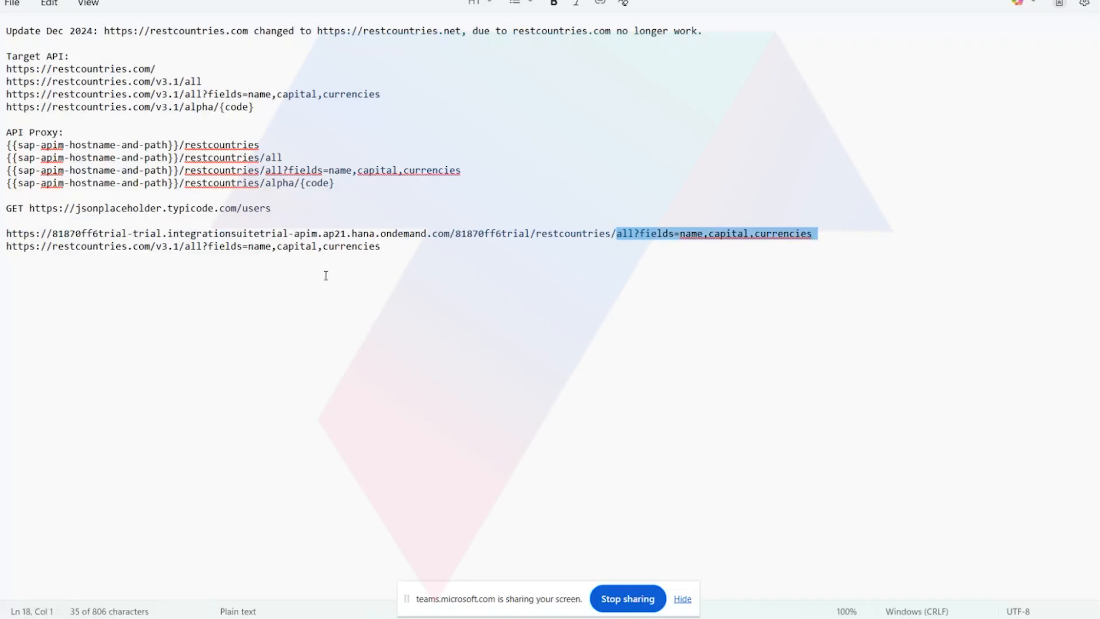
{"action": "left_click_drag", "start_coordinate": [185, 246], "coordinate": [384, 248]}
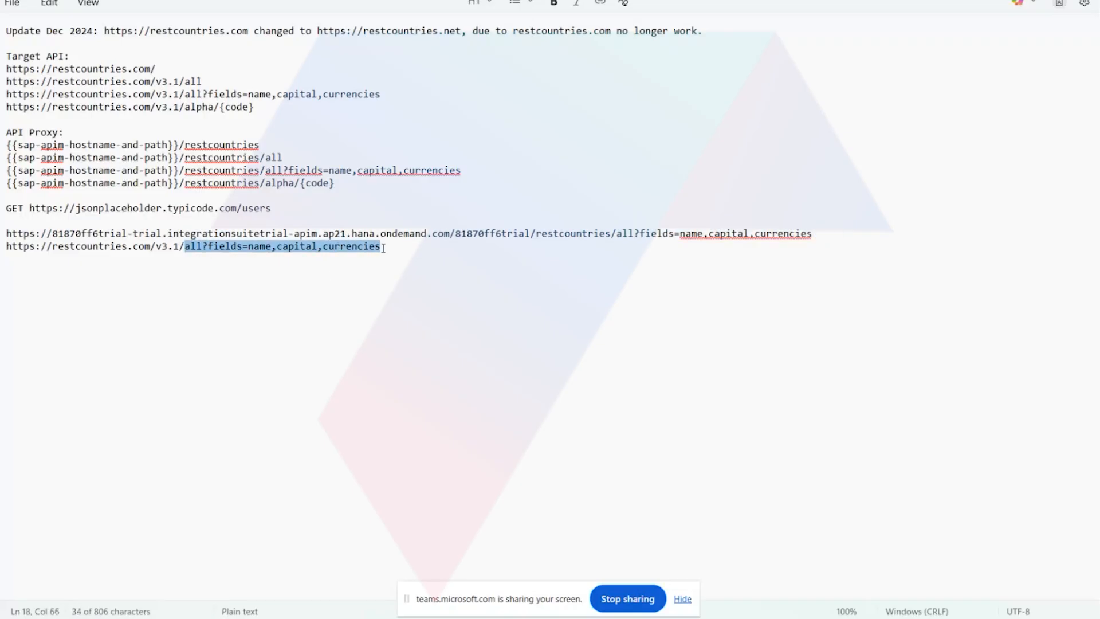
{"action": "left_click_drag", "start_coordinate": [189, 249], "coordinate": [18, 255]}
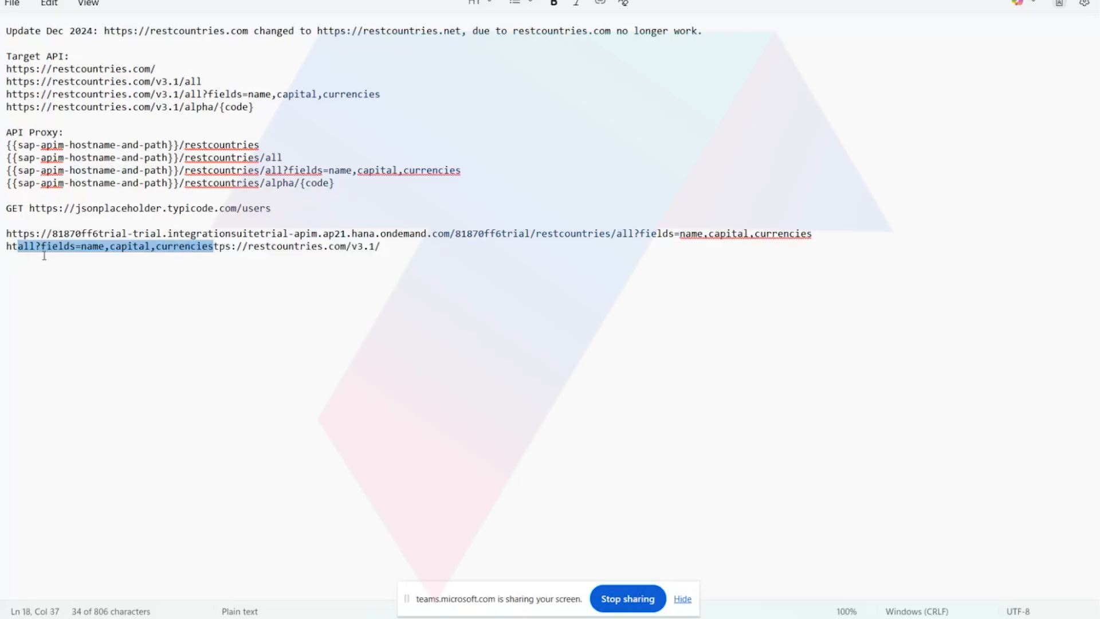
{"action": "key", "text": "ctrl+z"}
{"action": "left_click", "coordinate": [109, 302]}
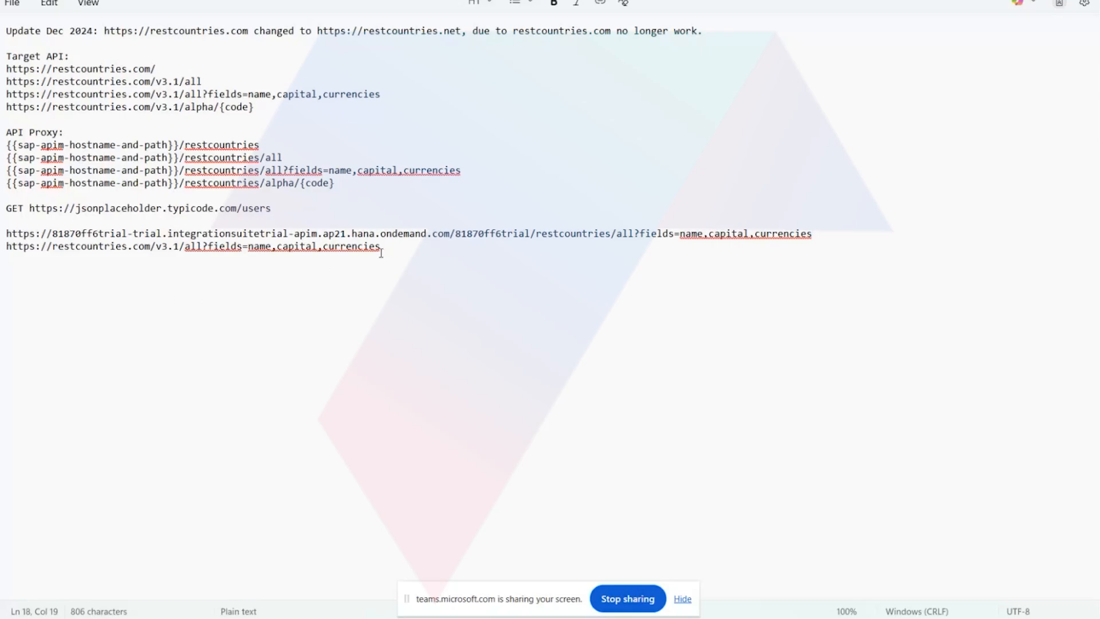
Highlight both request URLs in the notes, and review the restcountries proxy's resources and target endpoint in the Integration Suite browser window.
{"action": "left_click_drag", "start_coordinate": [382, 247], "coordinate": [6, 237]}
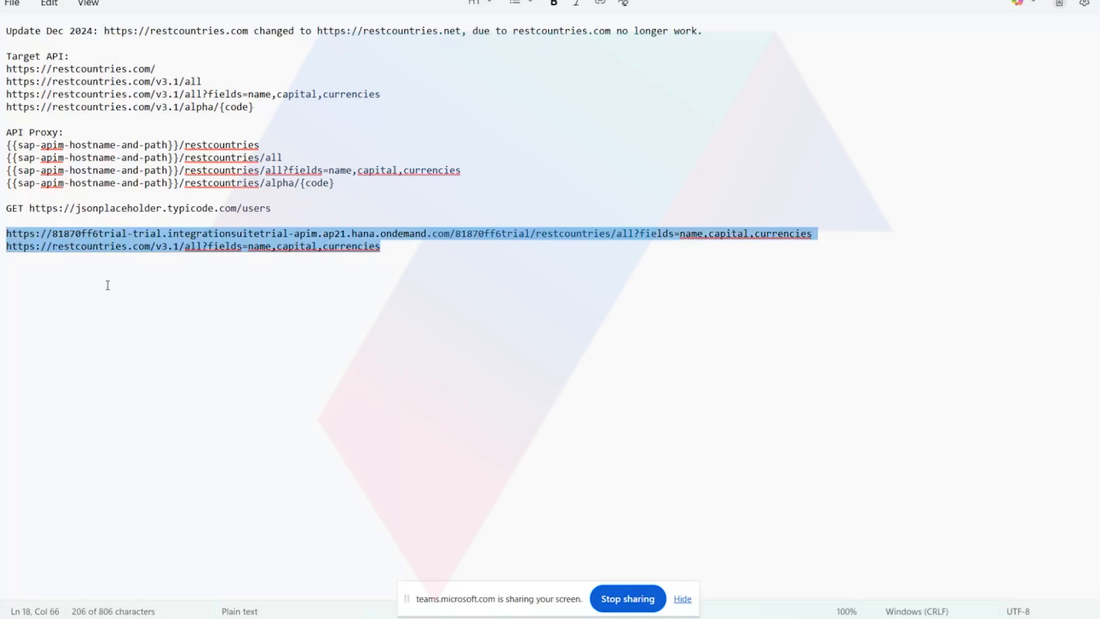
{"action": "mouse_move", "coordinate": [433, 618]}
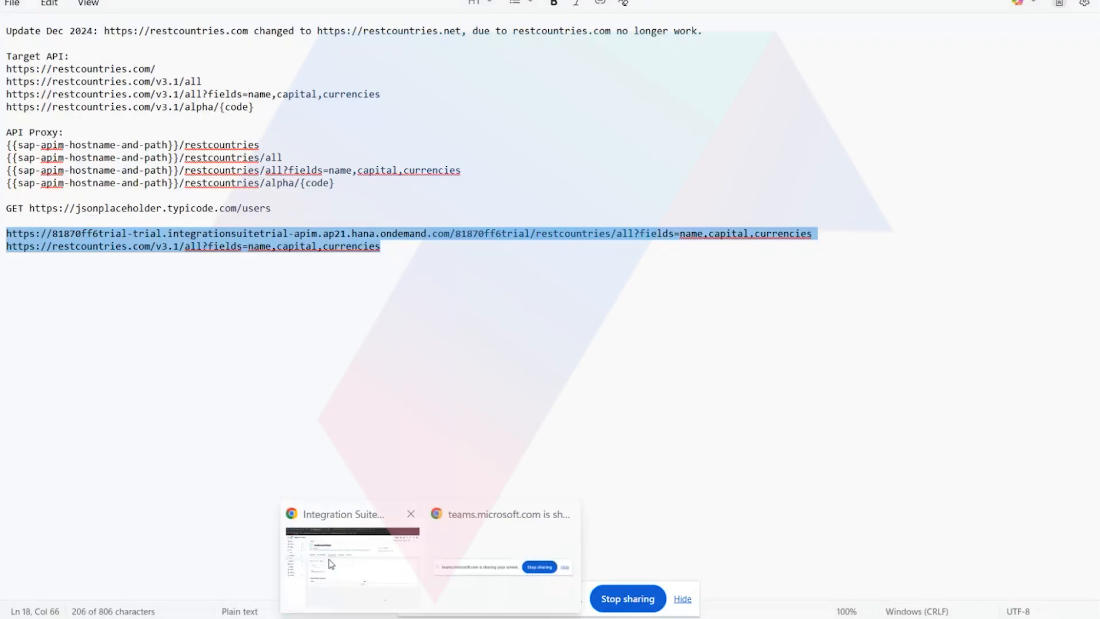
{"action": "left_click", "coordinate": [334, 563]}
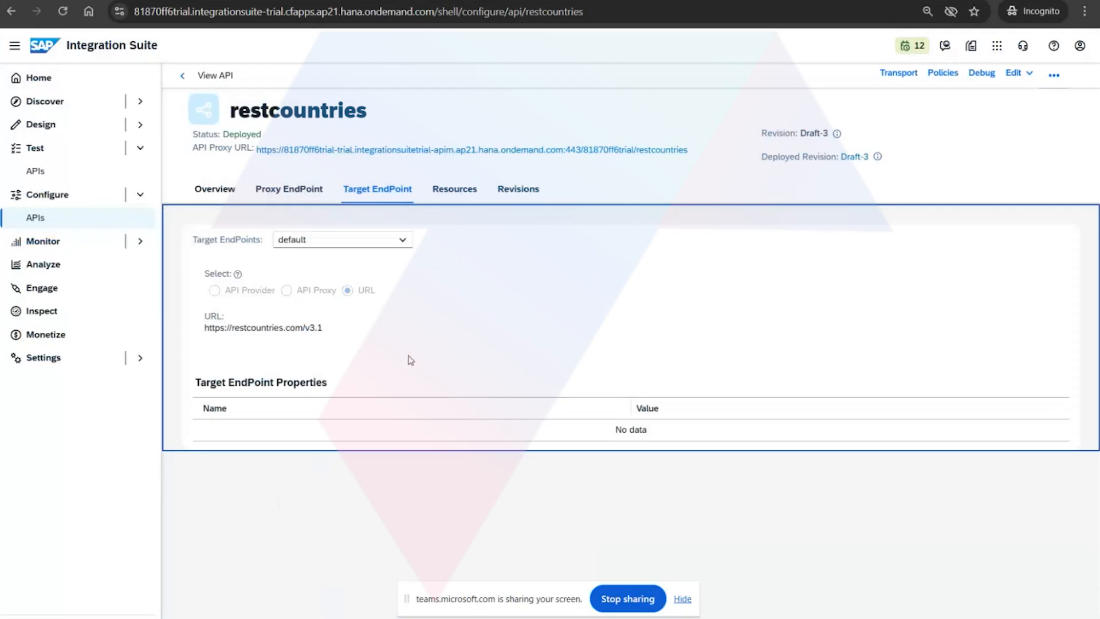
{"action": "left_click", "coordinate": [469, 198]}
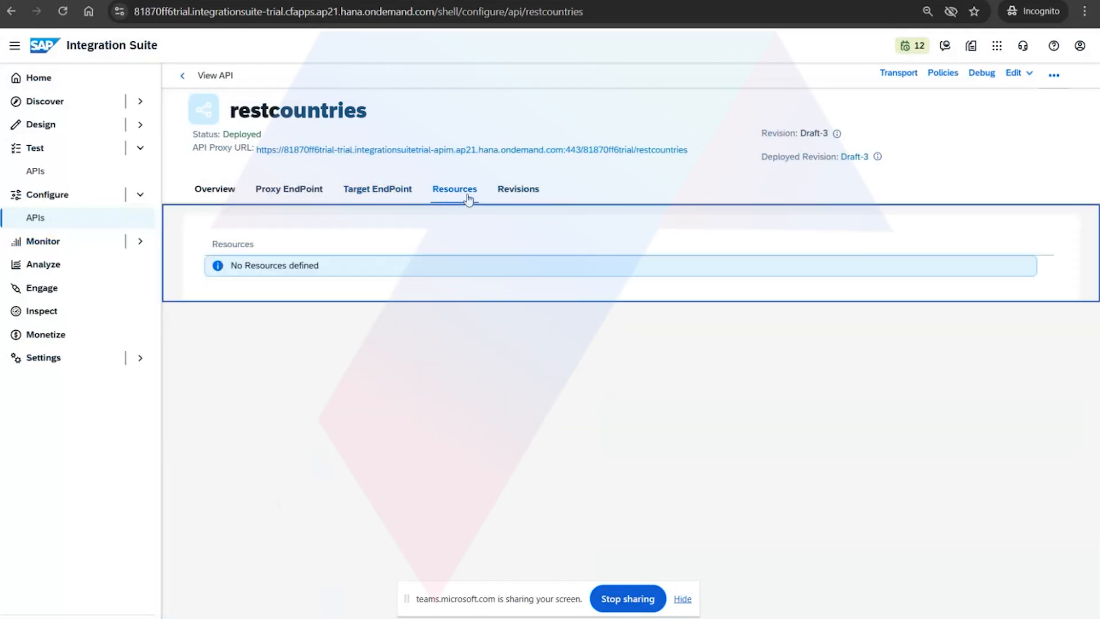
{"action": "left_click", "coordinate": [402, 191]}
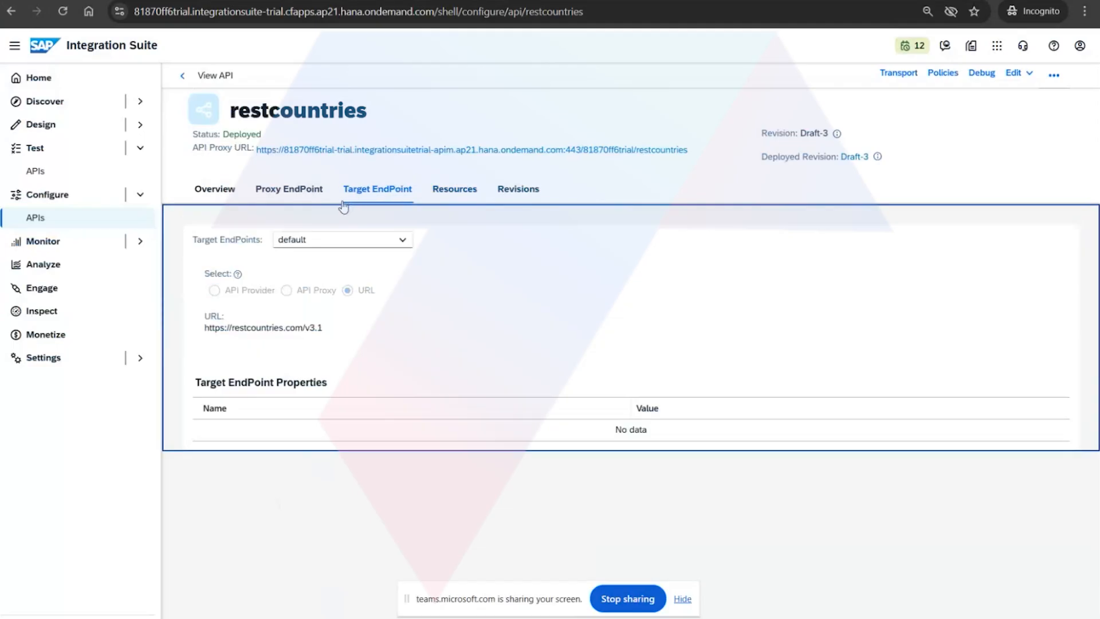
Switch to Postman and close all open request tabs, discarding the unsaved changes to the Explore request.
{"action": "key", "text": "alt+Tab"}
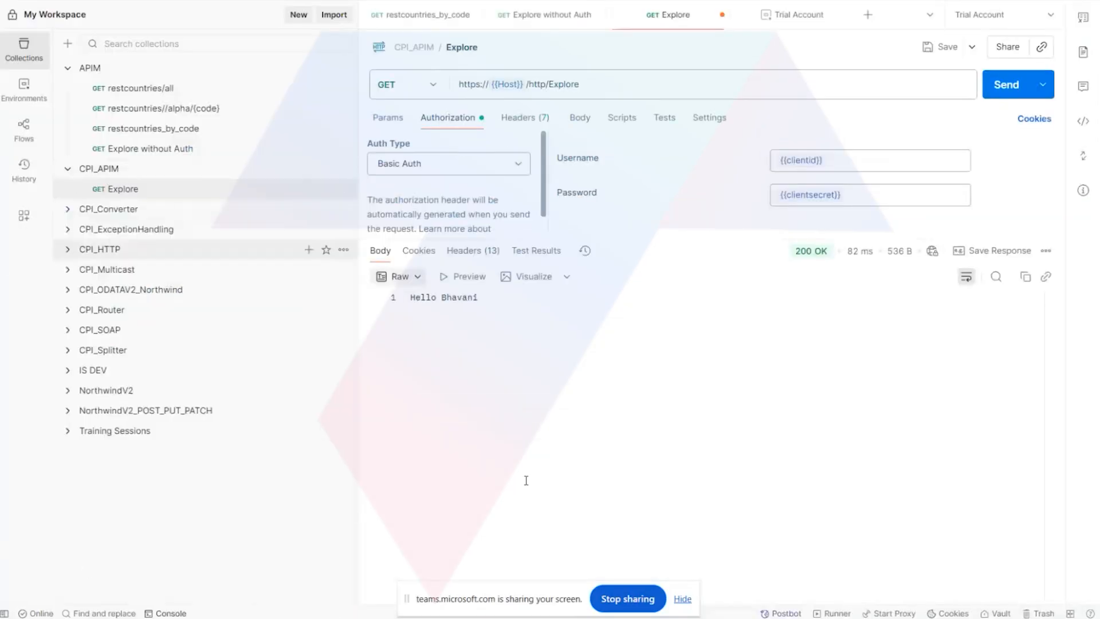
{"action": "left_click", "coordinate": [184, 89]}
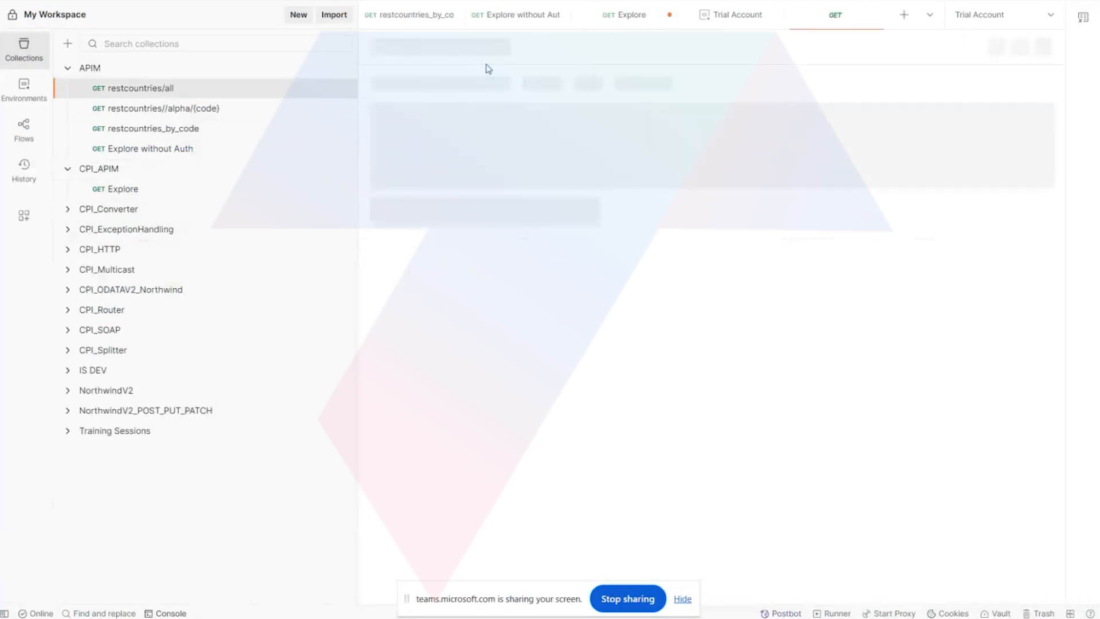
{"action": "right_click", "coordinate": [413, 17]}
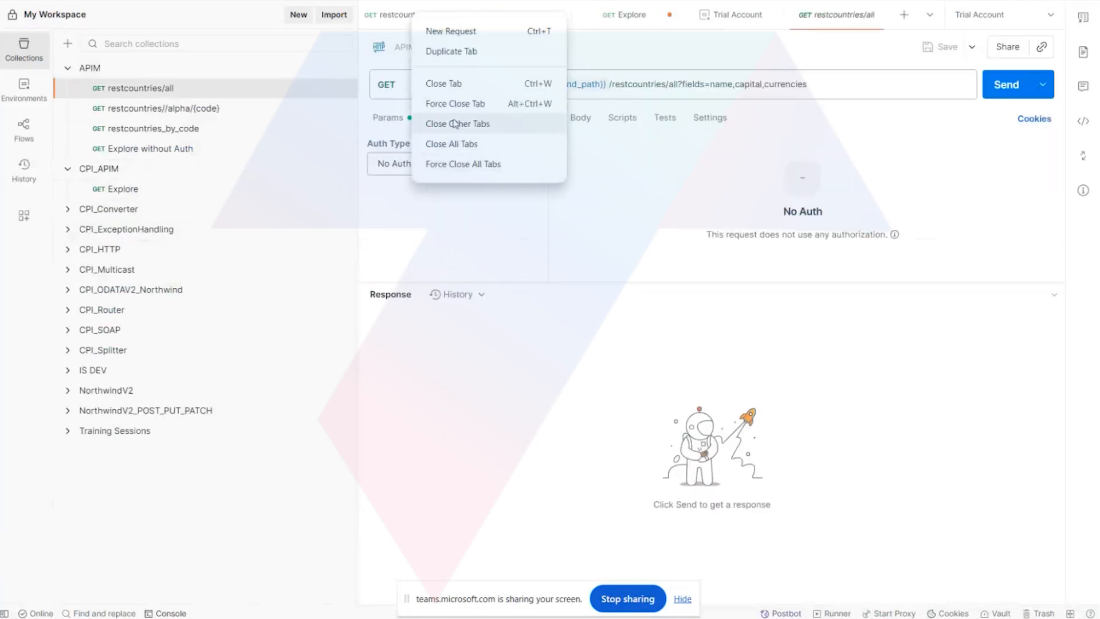
{"action": "left_click", "coordinate": [452, 141]}
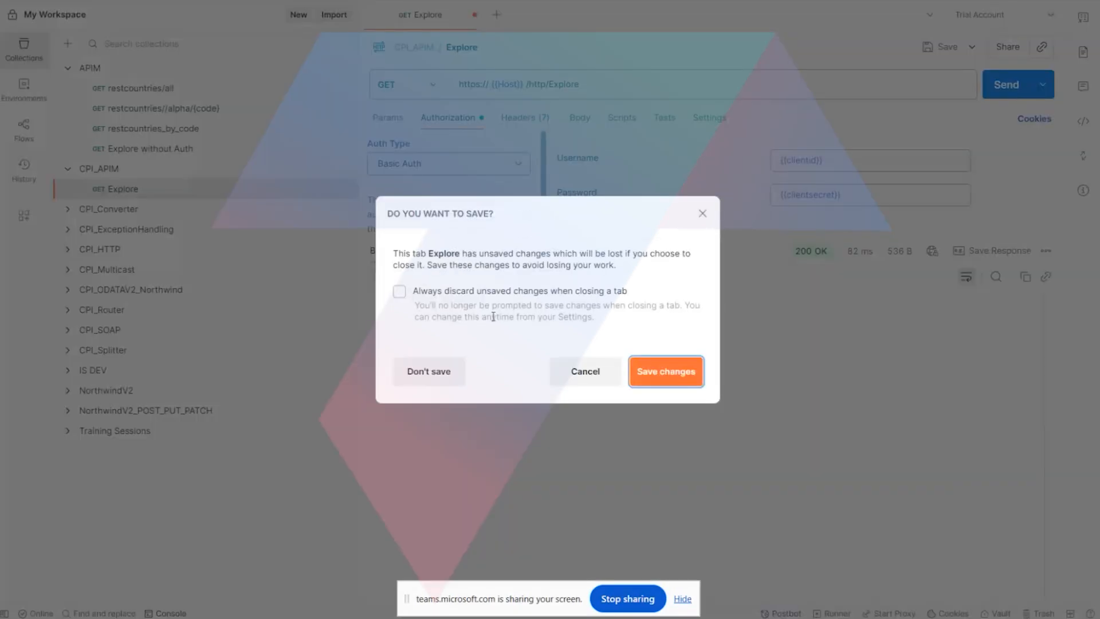
{"action": "left_click", "coordinate": [443, 372]}
Send the restcountries/all request from the APIM collection and review its JSON response.
{"action": "left_click", "coordinate": [107, 93]}
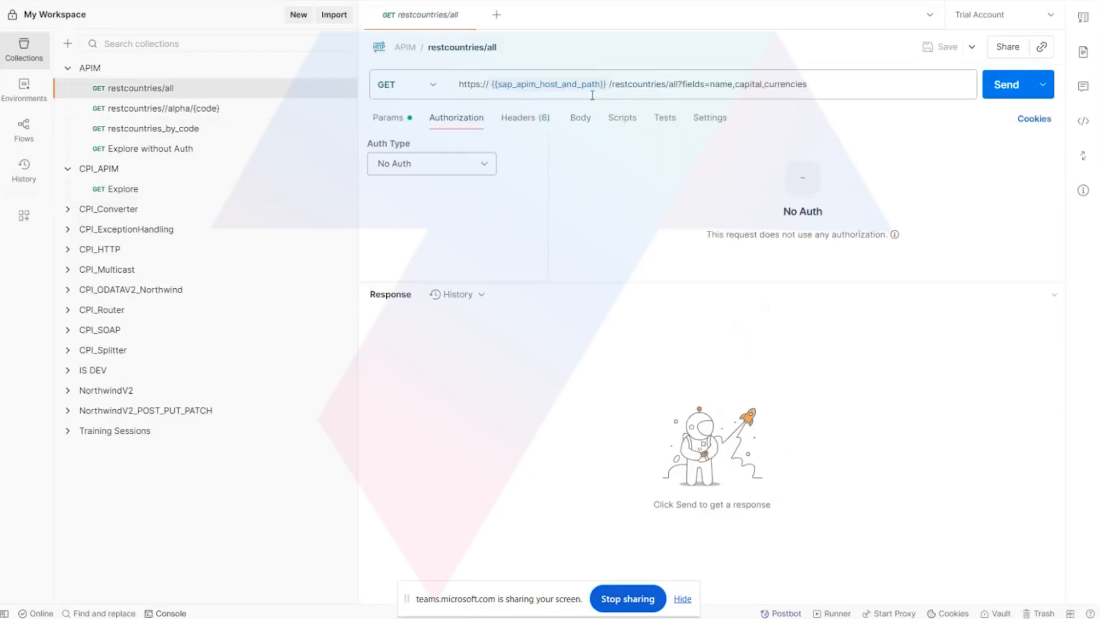
{"action": "mouse_move", "coordinate": [594, 88]}
{"action": "left_click", "coordinate": [1002, 86]}
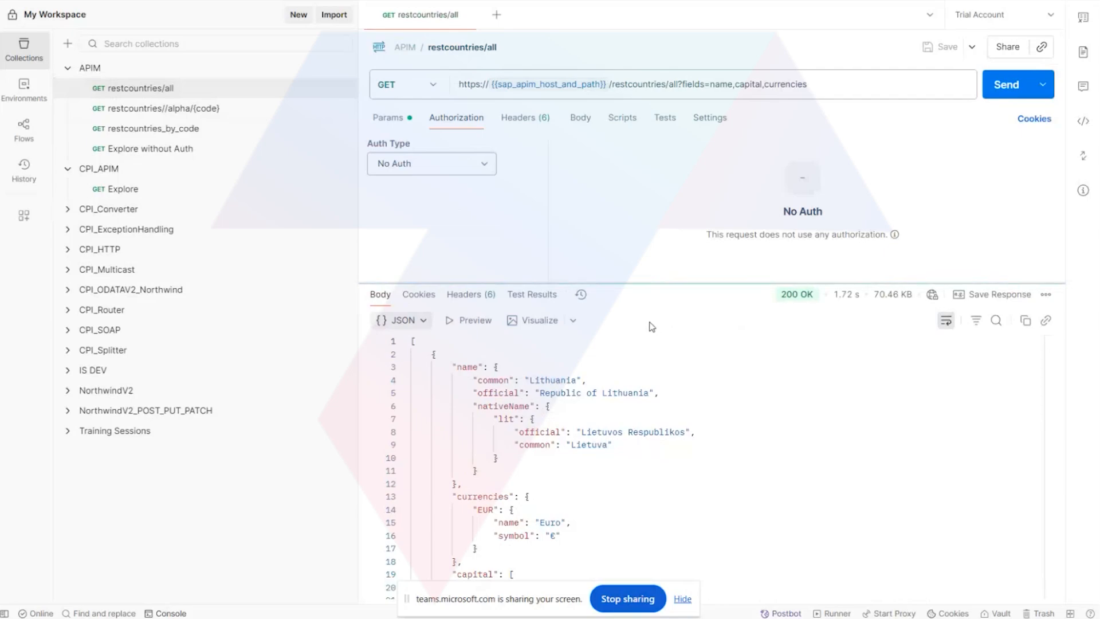
{"action": "scroll", "coordinate": [591, 452], "scroll_direction": "down", "scroll_amount": 5}
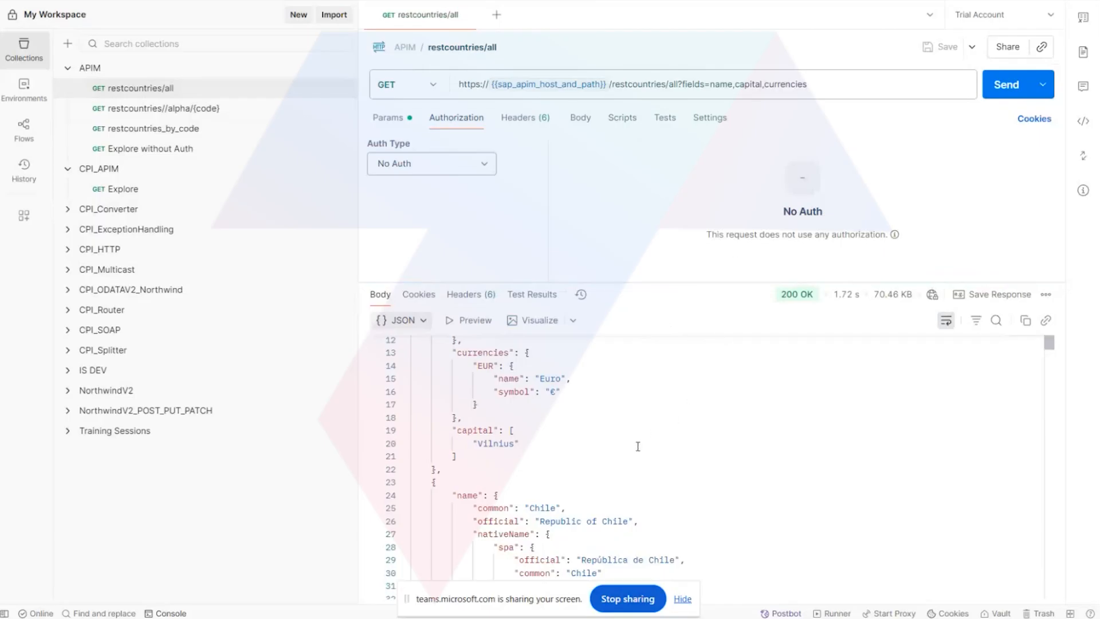
{"action": "scroll", "coordinate": [641, 425], "scroll_direction": "up", "scroll_amount": 3}
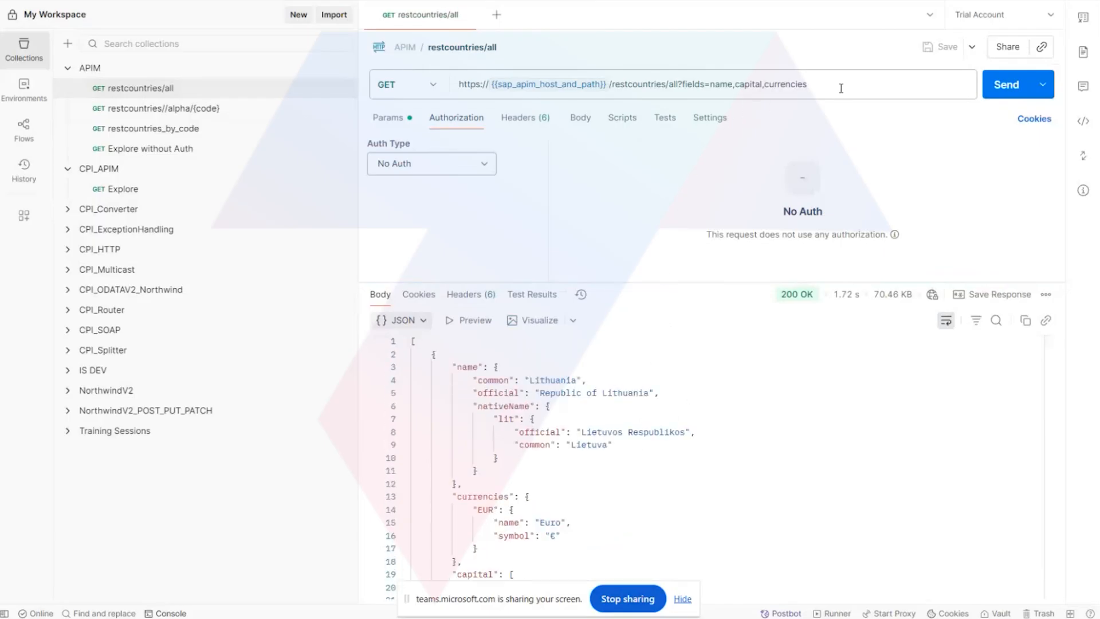
{"action": "mouse_move", "coordinate": [478, 613]}
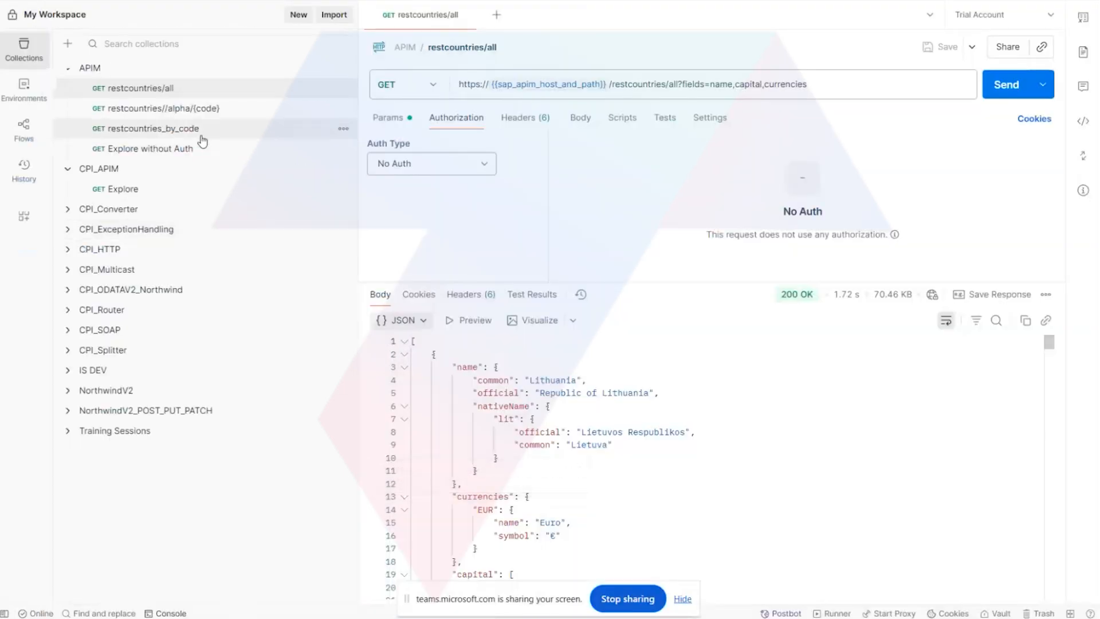
Send the restcountries//alpha/{code} request with the code ind and enlarge the response area.
{"action": "left_click", "coordinate": [204, 108]}
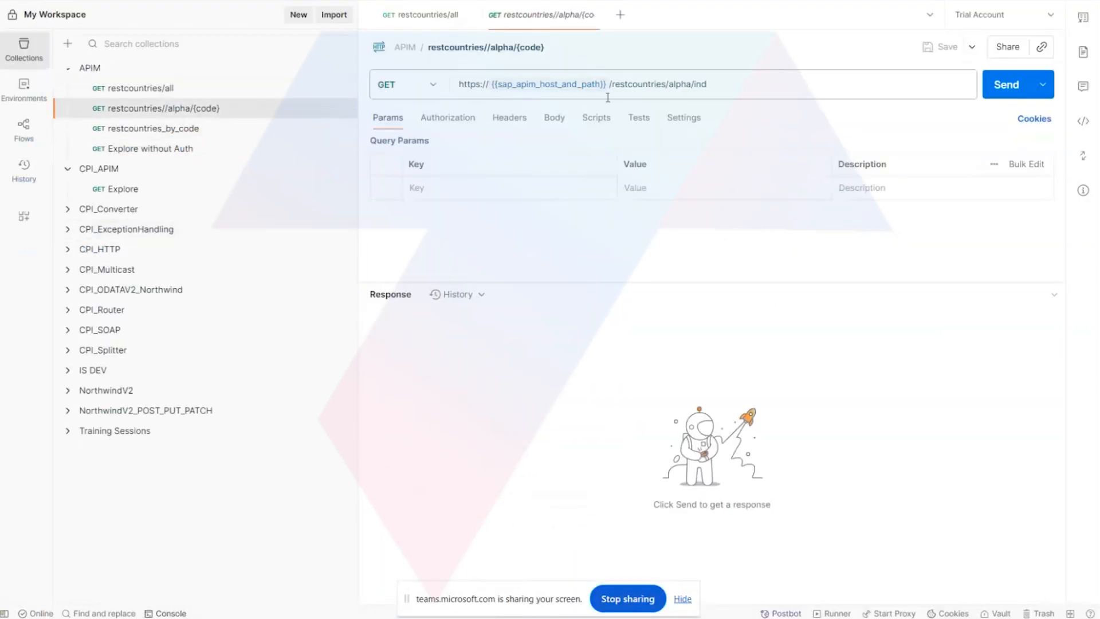
{"action": "left_click", "coordinate": [1006, 89]}
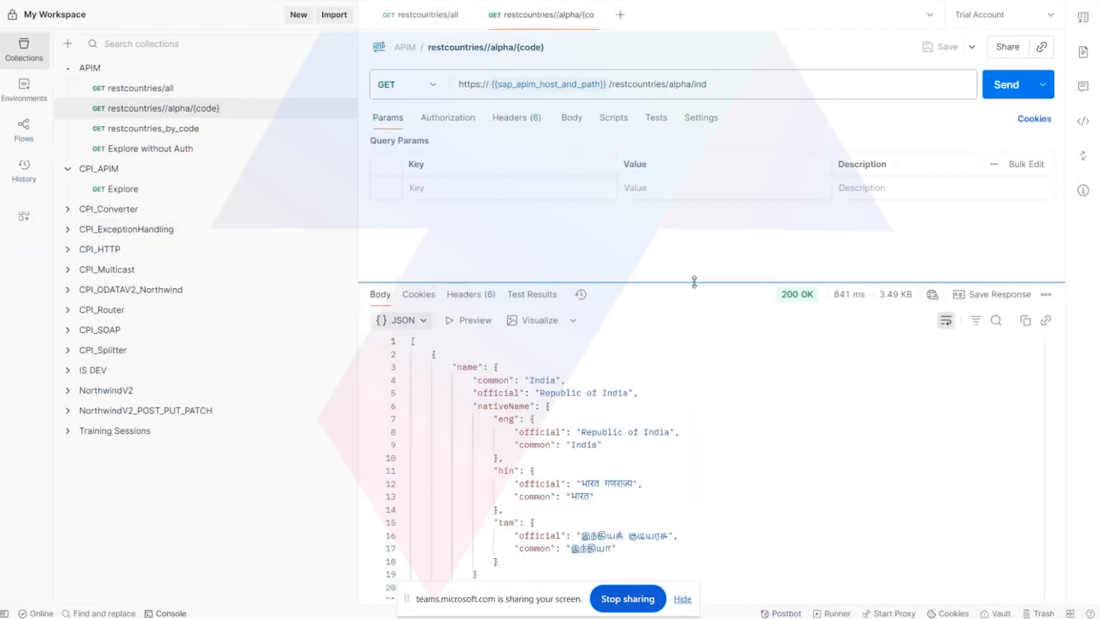
{"action": "left_click_drag", "start_coordinate": [695, 282], "coordinate": [736, 176]}
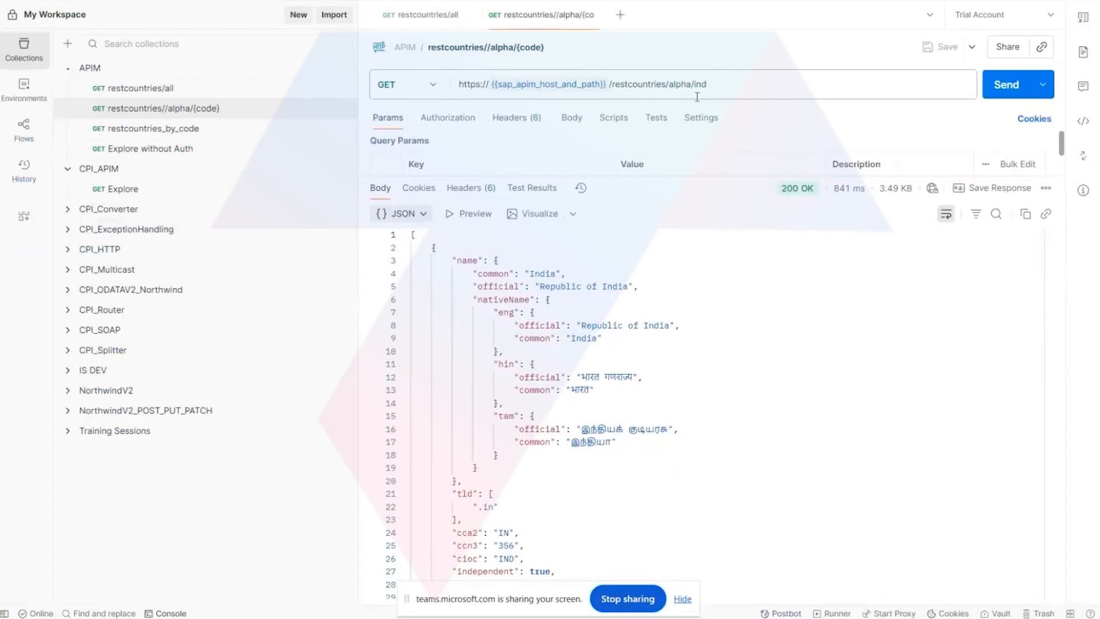
Examine the country details and translations in the JSON response from restcountries/alpha/ind.
{"action": "scroll", "coordinate": [619, 397], "scroll_direction": "down", "scroll_amount": 5}
{"action": "scroll", "coordinate": [619, 398], "scroll_direction": "down", "scroll_amount": 9}
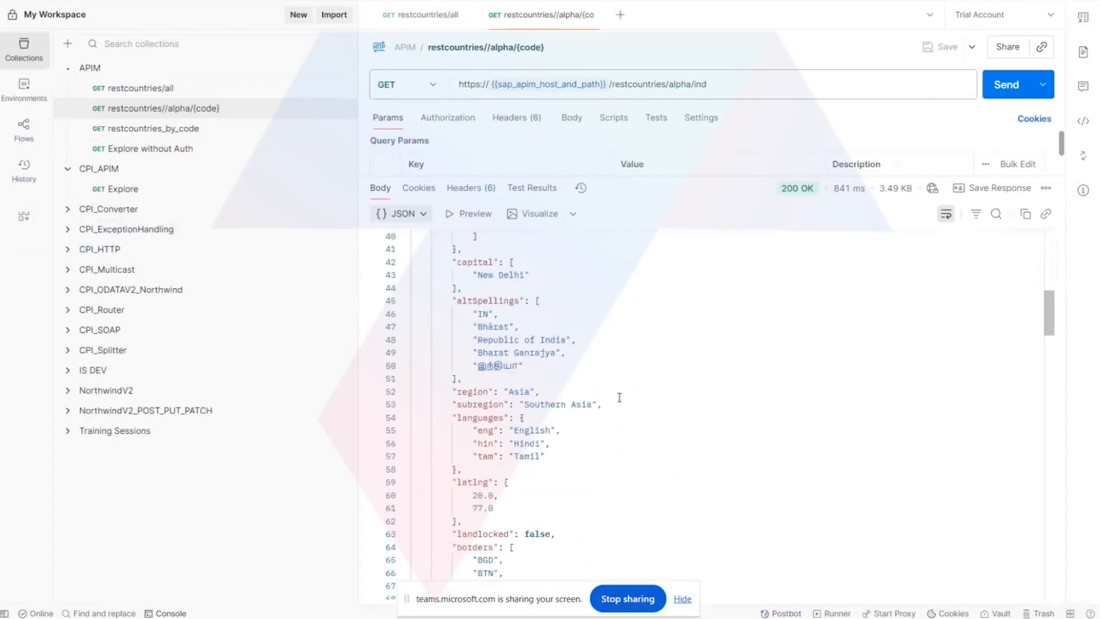
{"action": "scroll", "coordinate": [620, 398], "scroll_direction": "down", "scroll_amount": 2}
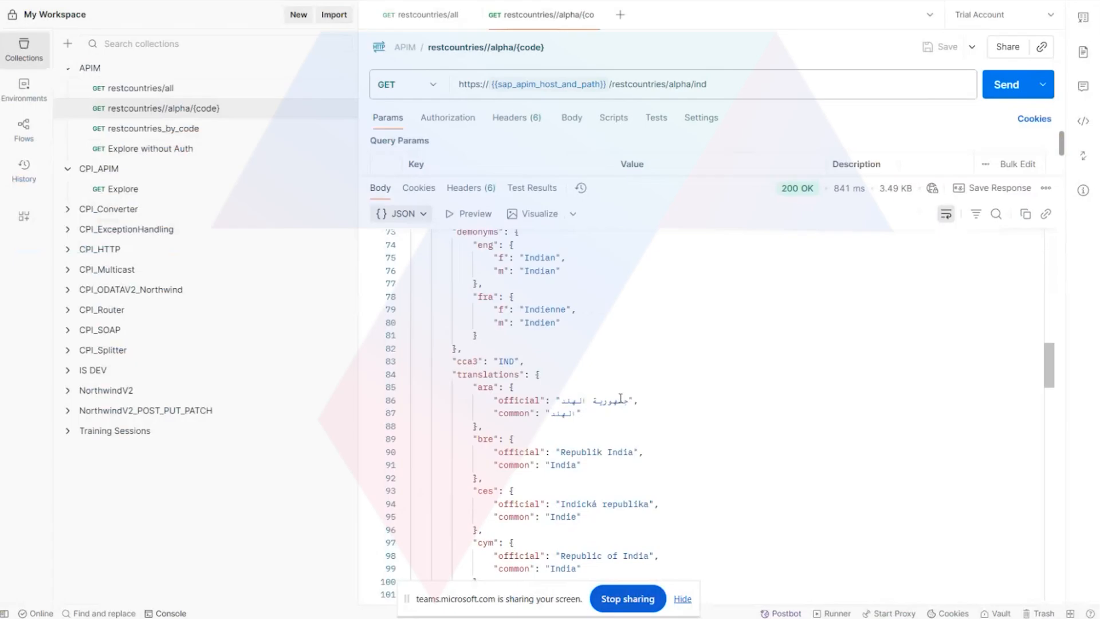
{"action": "scroll", "coordinate": [621, 398], "scroll_direction": "down", "scroll_amount": 1}
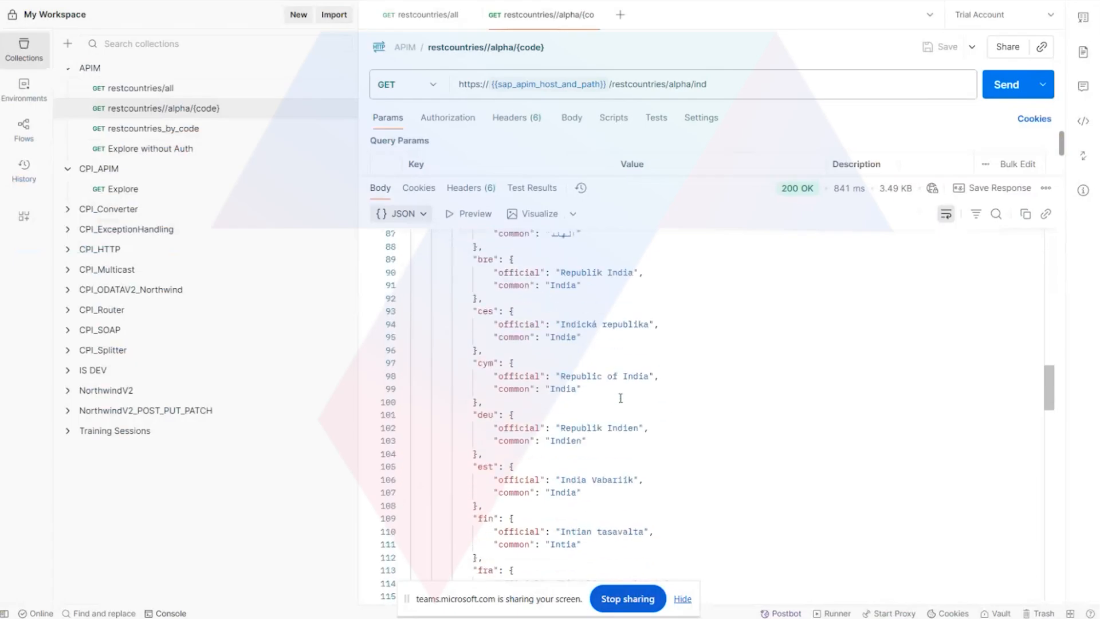
{"action": "scroll", "coordinate": [620, 398], "scroll_direction": "down", "scroll_amount": 1}
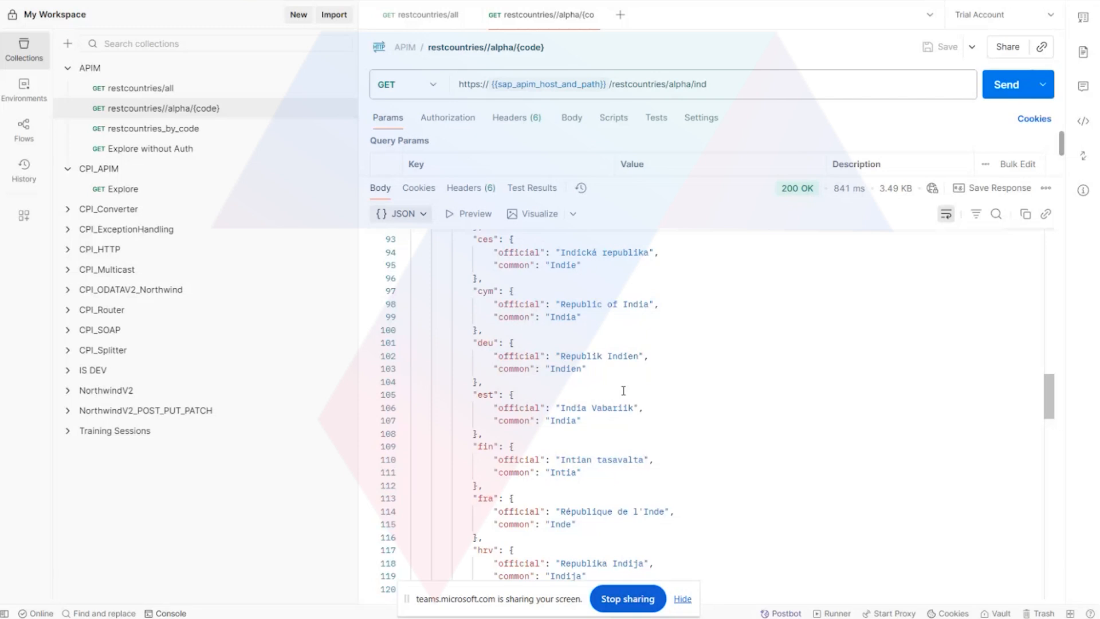
{"action": "scroll", "coordinate": [623, 391], "scroll_direction": "down", "scroll_amount": 6}
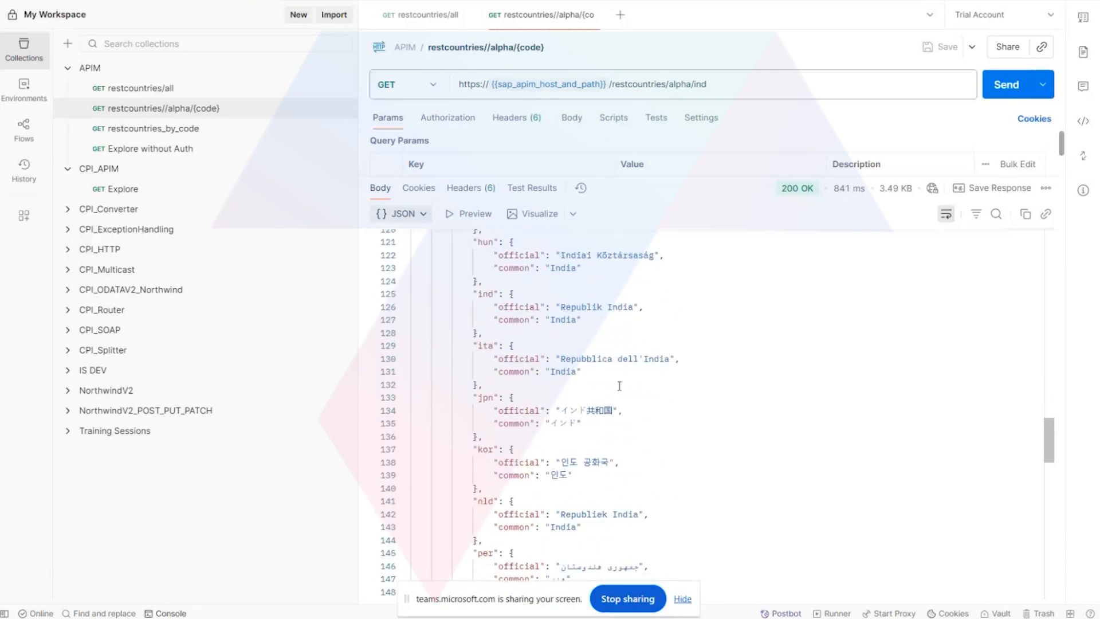
{"action": "scroll", "coordinate": [619, 386], "scroll_direction": "down", "scroll_amount": 2}
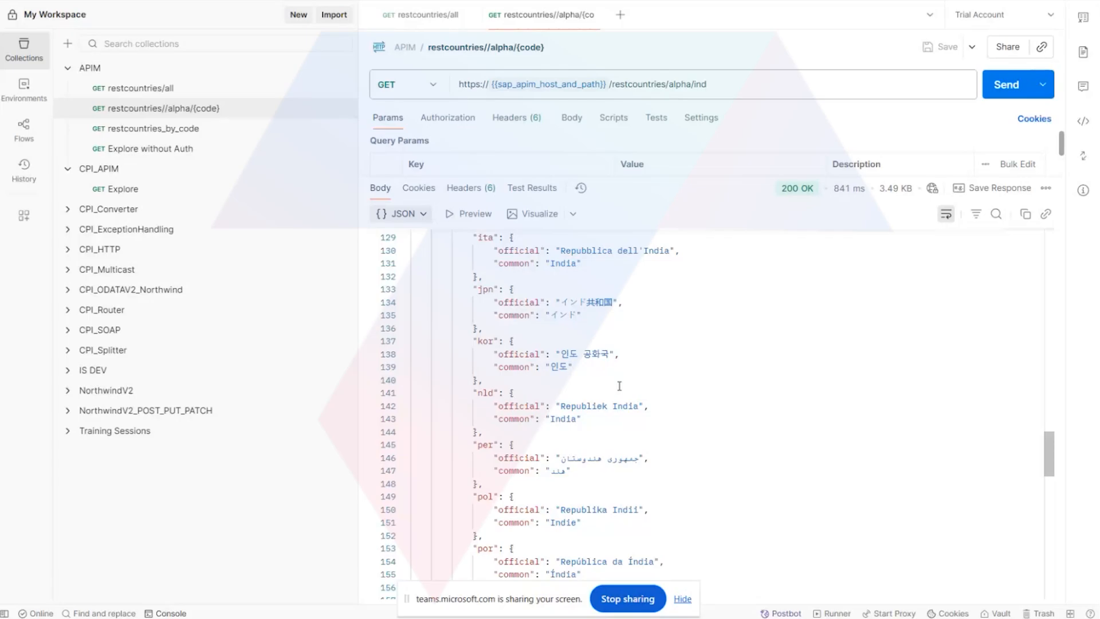
{"action": "left_click_drag", "start_coordinate": [1049, 454], "coordinate": [1060, 231]}
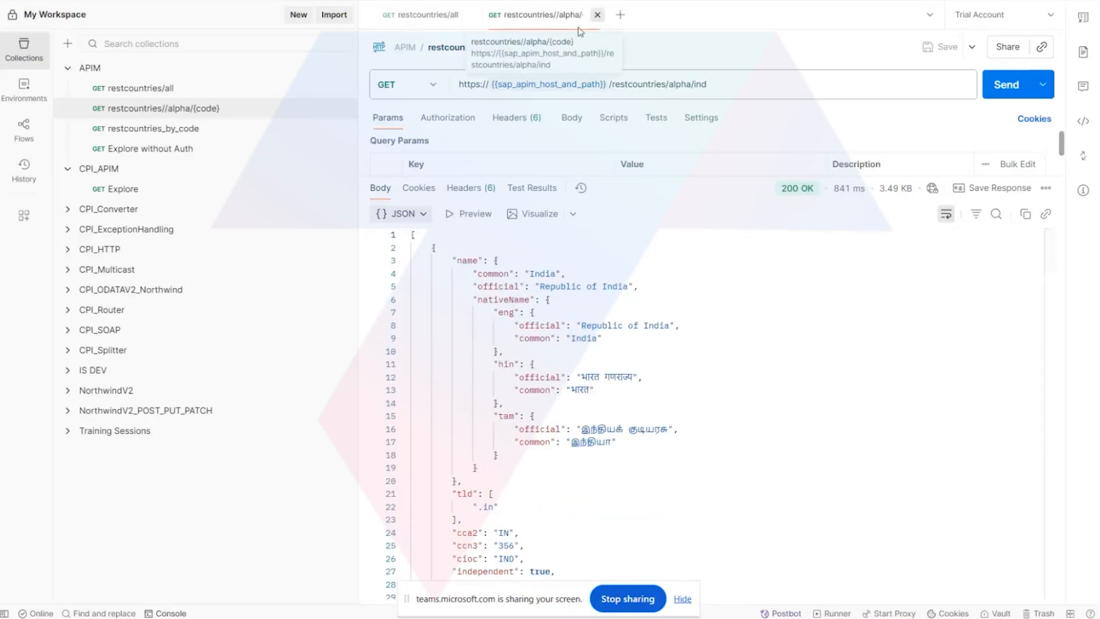
Close both restcountries request tabs, and return to the API proxies list in the Integration Suite browser window.
{"action": "left_click", "coordinate": [597, 15]}
{"action": "left_click", "coordinate": [474, 15]}
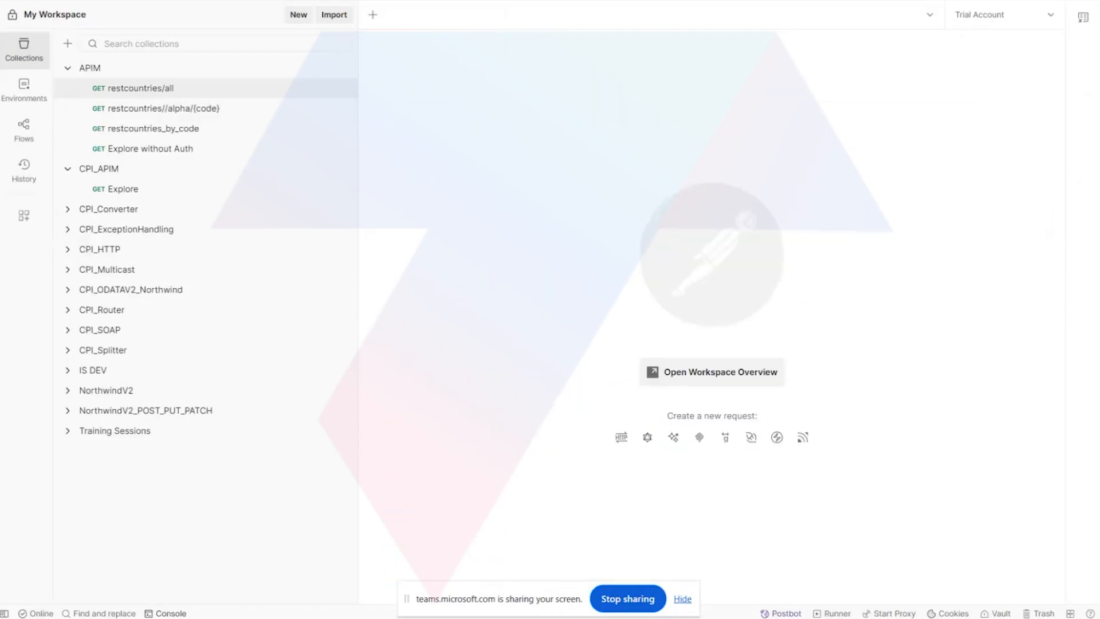
{"action": "left_click", "coordinate": [401, 556]}
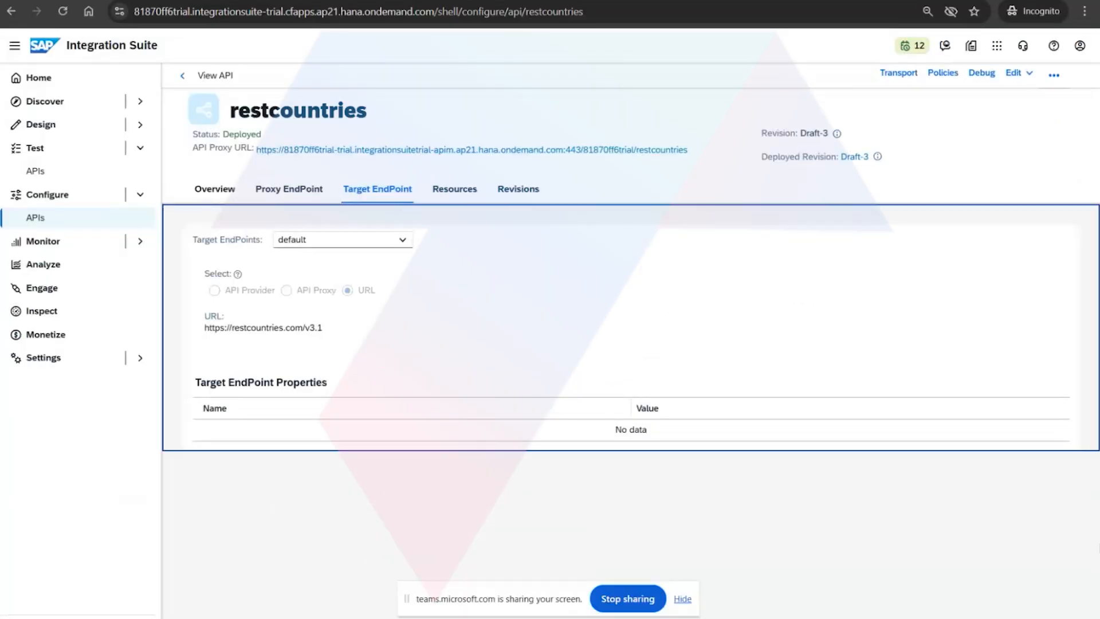
{"action": "left_click", "coordinate": [182, 76]}
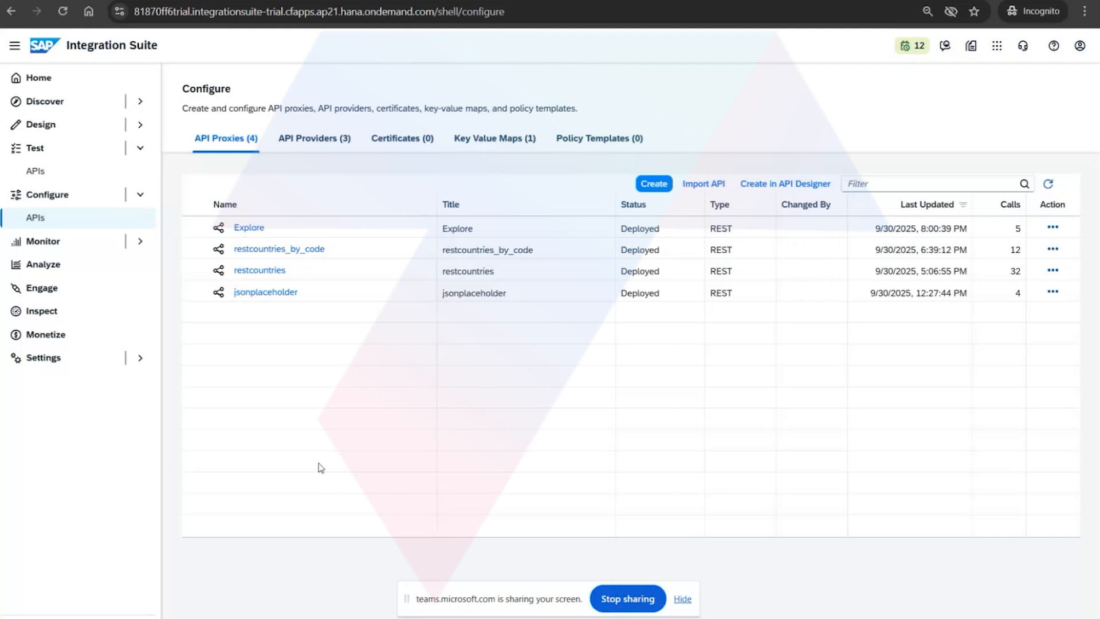
Leave the restcountries response pages and open the Explore API proxy from the list of proxies.
{"action": "left_click", "coordinate": [335, 0]}
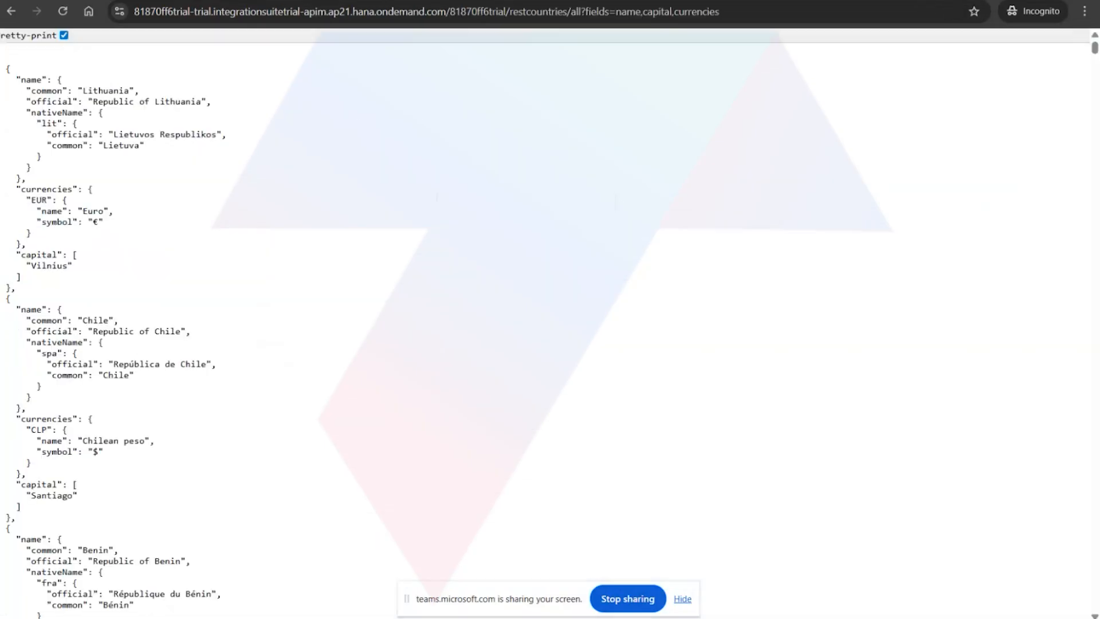
{"action": "left_click", "coordinate": [424, 1]}
{"action": "left_click", "coordinate": [490, 1]}
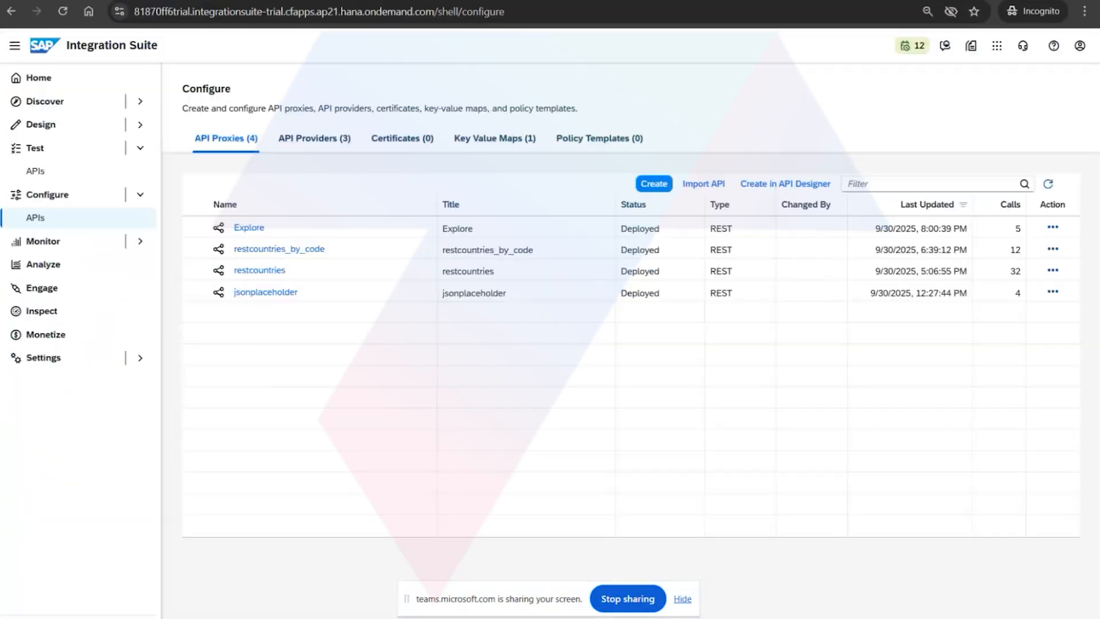
{"action": "left_click", "coordinate": [247, 231]}
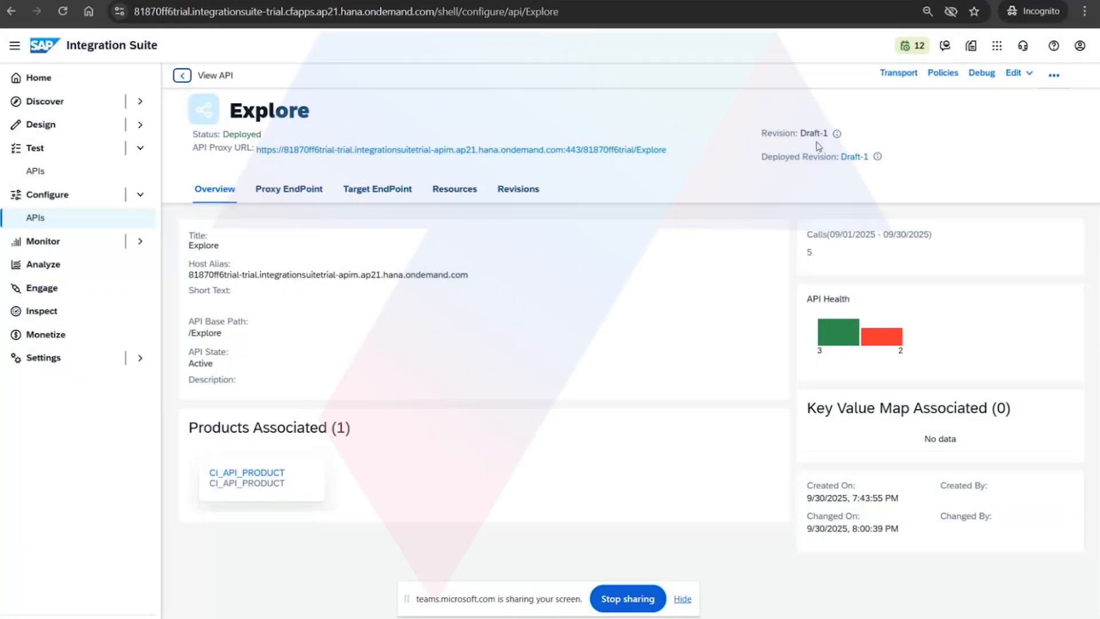
Open the Explore proxy's policies and show the verifyAPIKey policy in the ProxyEndpoint PreFlow.
{"action": "left_click", "coordinate": [943, 73]}
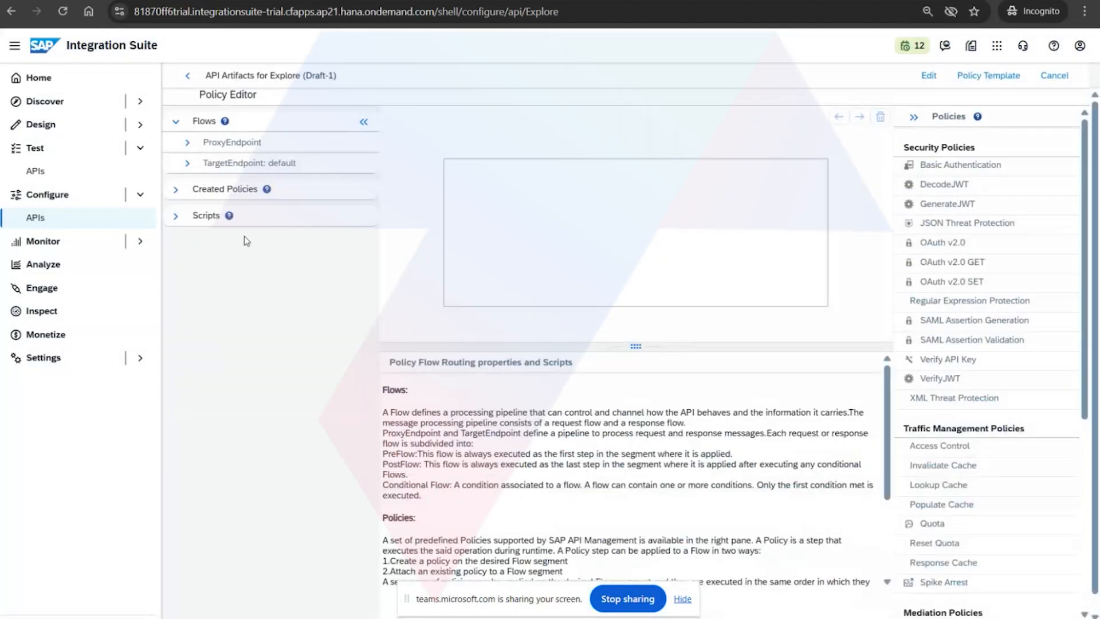
{"action": "left_click", "coordinate": [187, 142]}
{"action": "left_click", "coordinate": [227, 170]}
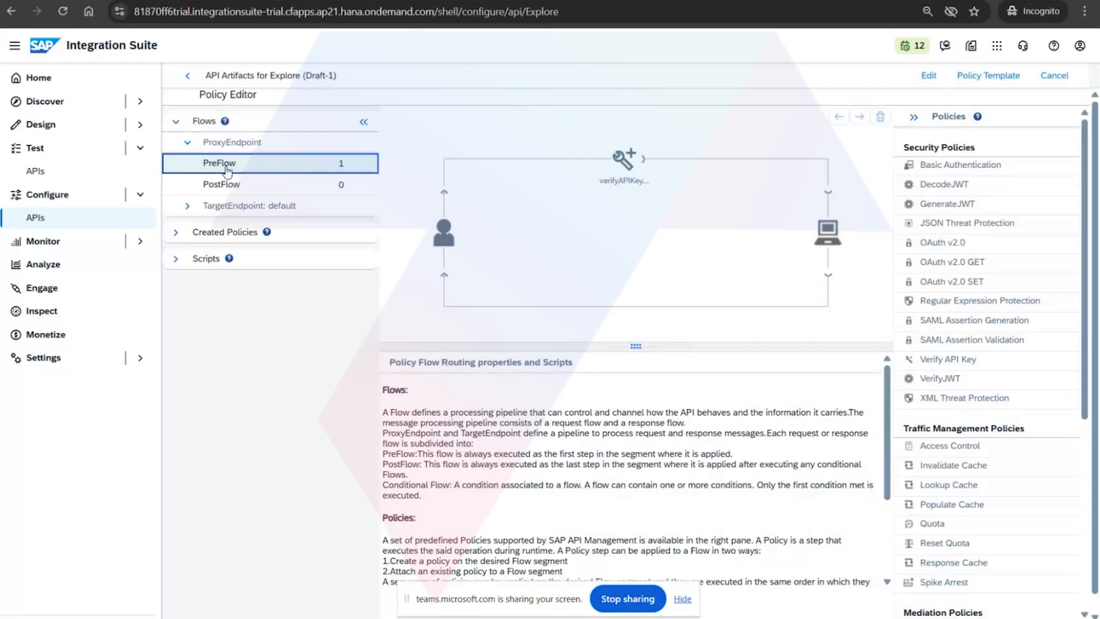
{"action": "left_click", "coordinate": [624, 163]}
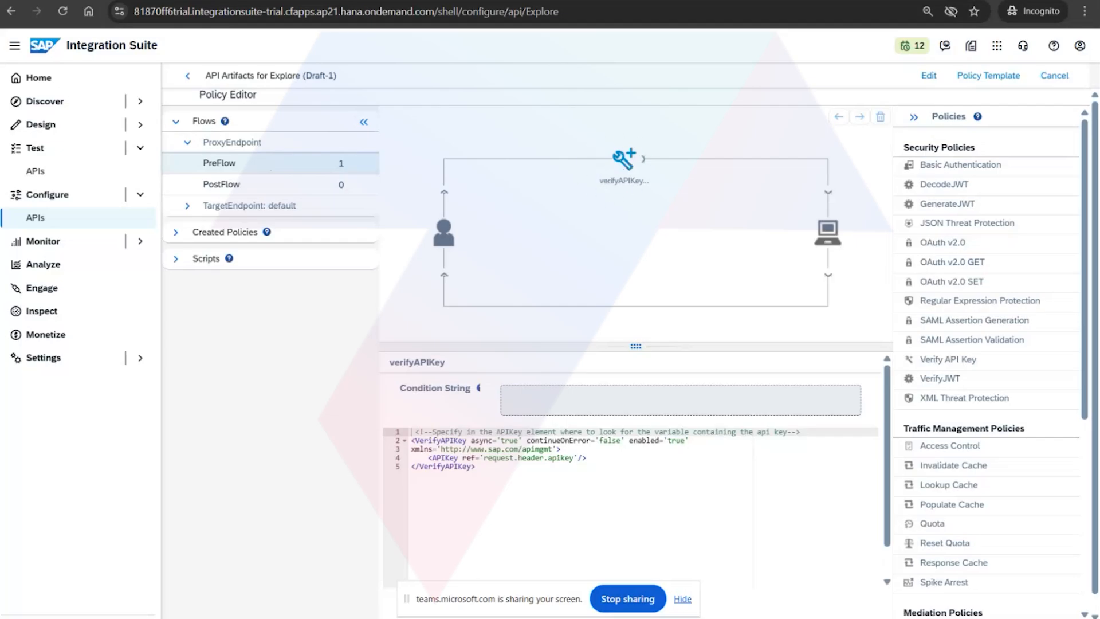
In Postman, send the Explore without Auth request with its apiKey header disabled, and return to the Integration Suite policy editor.
{"action": "left_click", "coordinate": [363, 572]}
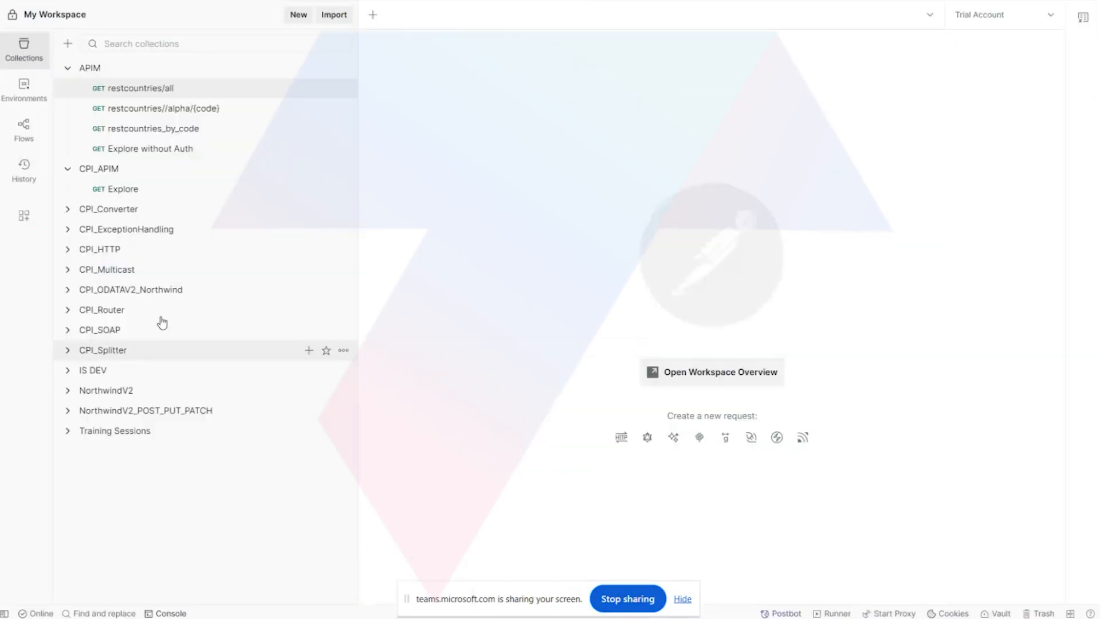
{"action": "left_click", "coordinate": [148, 150]}
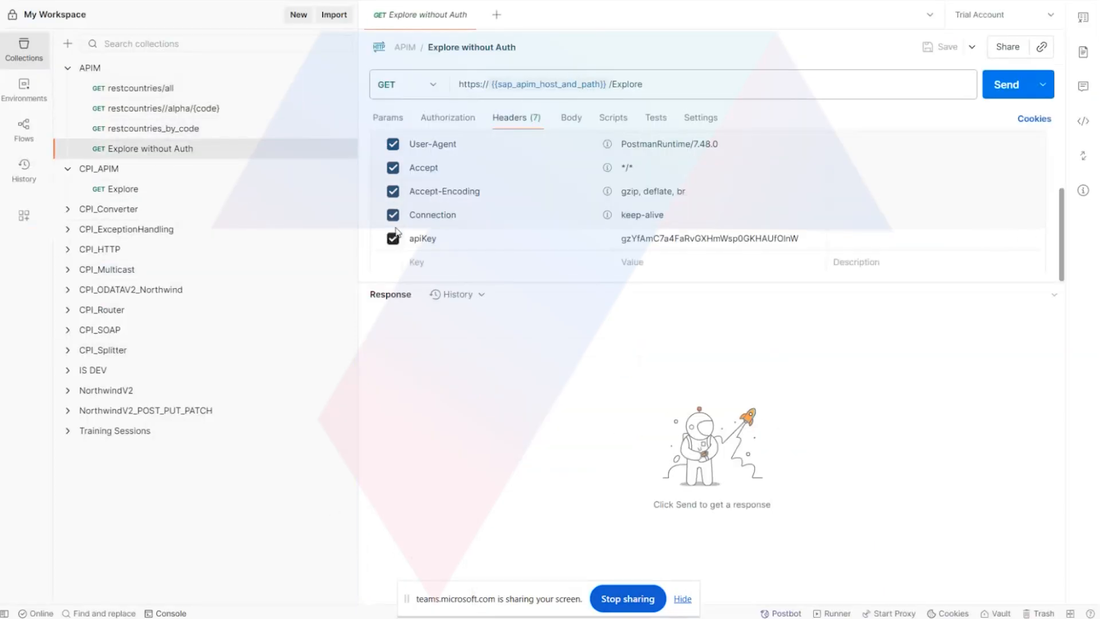
{"action": "left_click", "coordinate": [393, 238]}
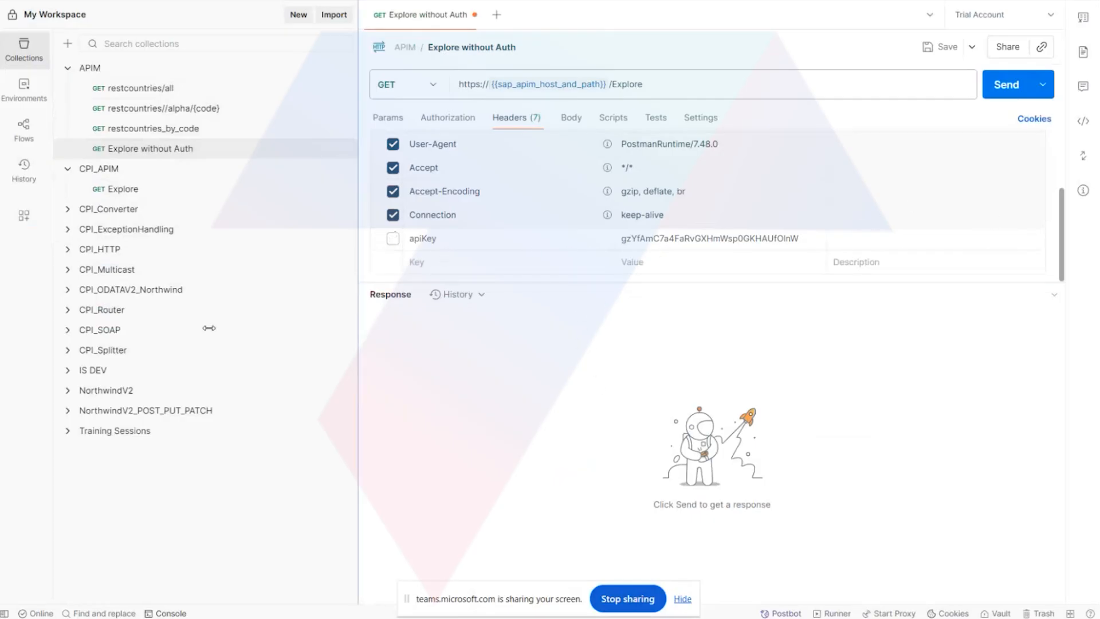
{"action": "left_click", "coordinate": [995, 95]}
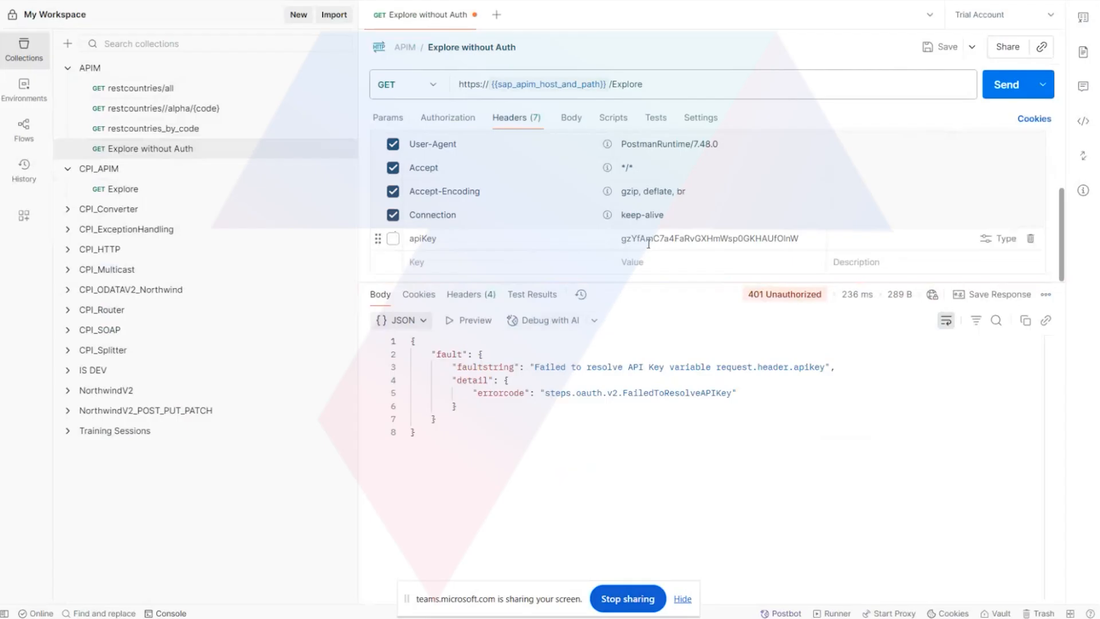
{"action": "mouse_move", "coordinate": [424, 616]}
{"action": "left_click", "coordinate": [356, 550]}
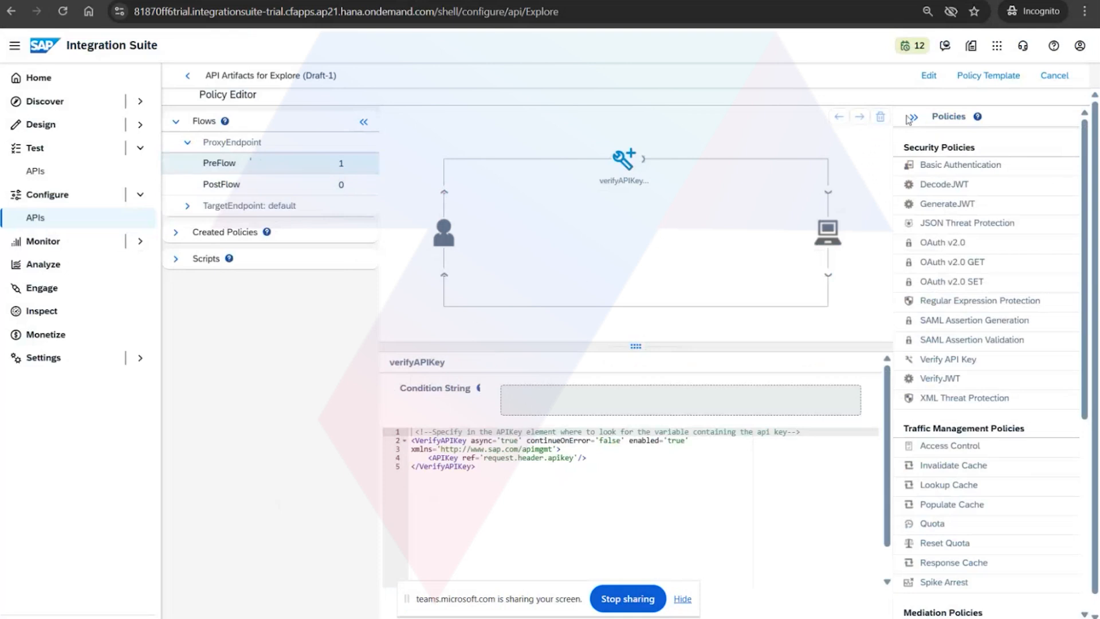
{"action": "left_click", "coordinate": [929, 75]}
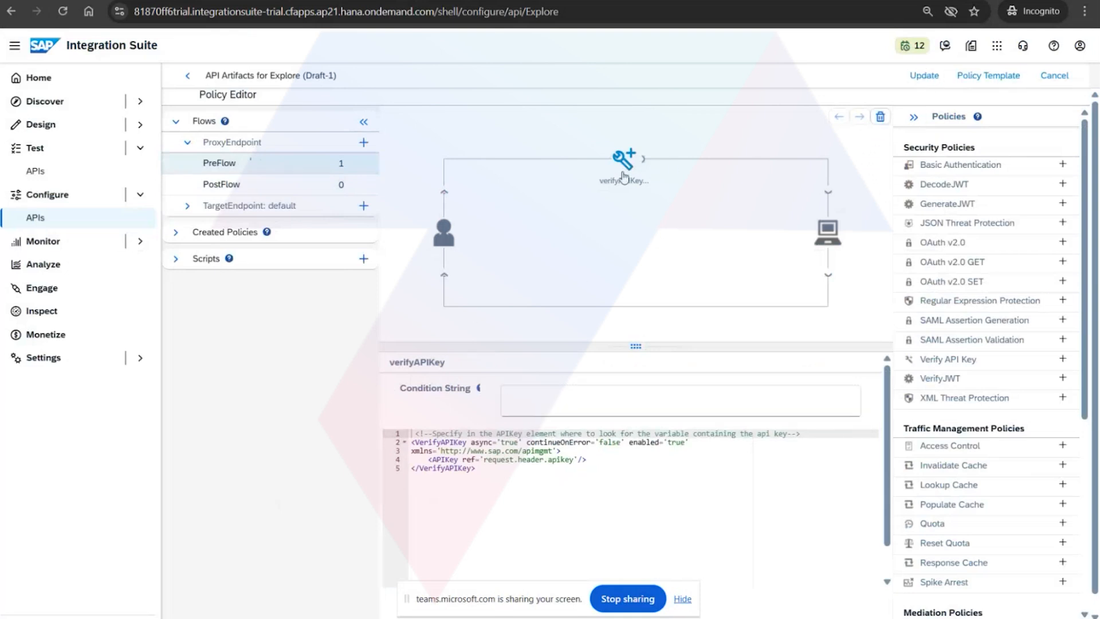
{"action": "left_click", "coordinate": [880, 118]}
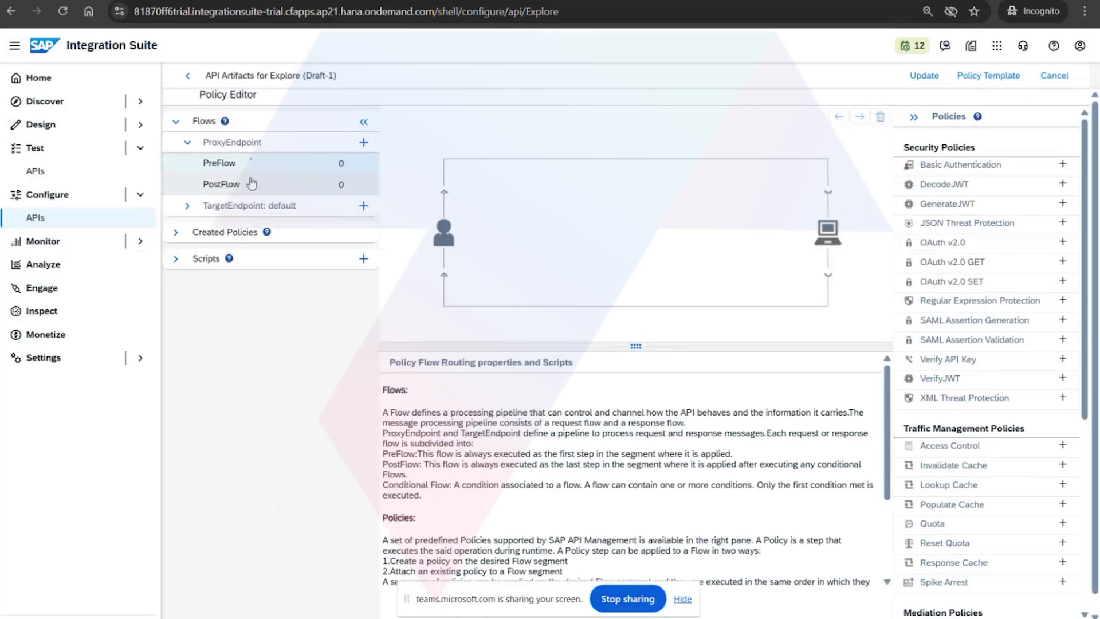
{"action": "left_click", "coordinate": [188, 77]}
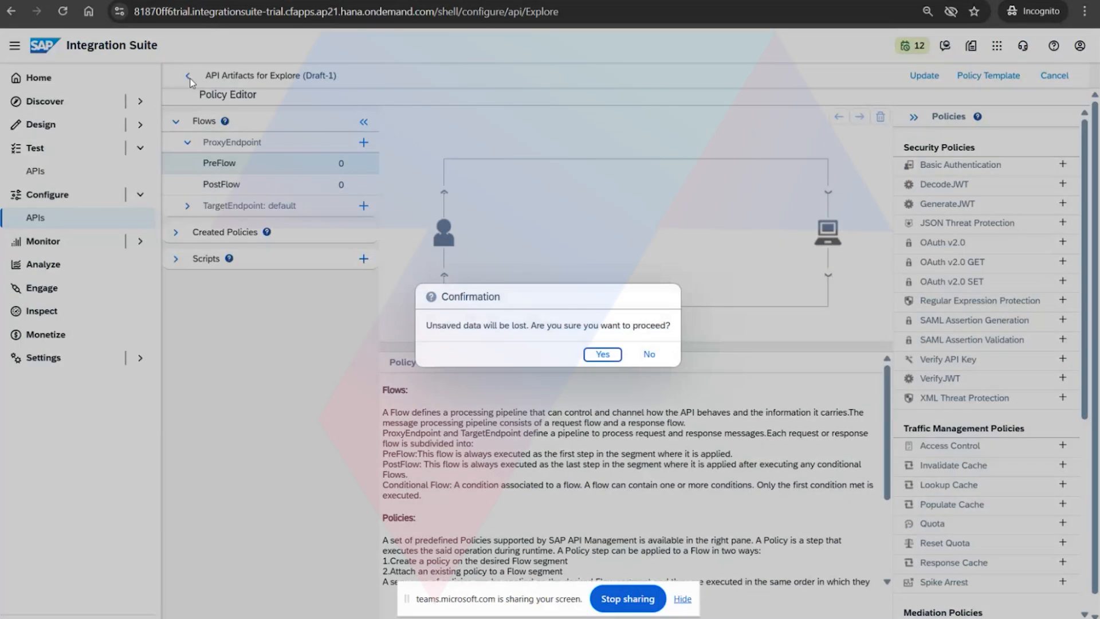
{"action": "left_click", "coordinate": [591, 354]}
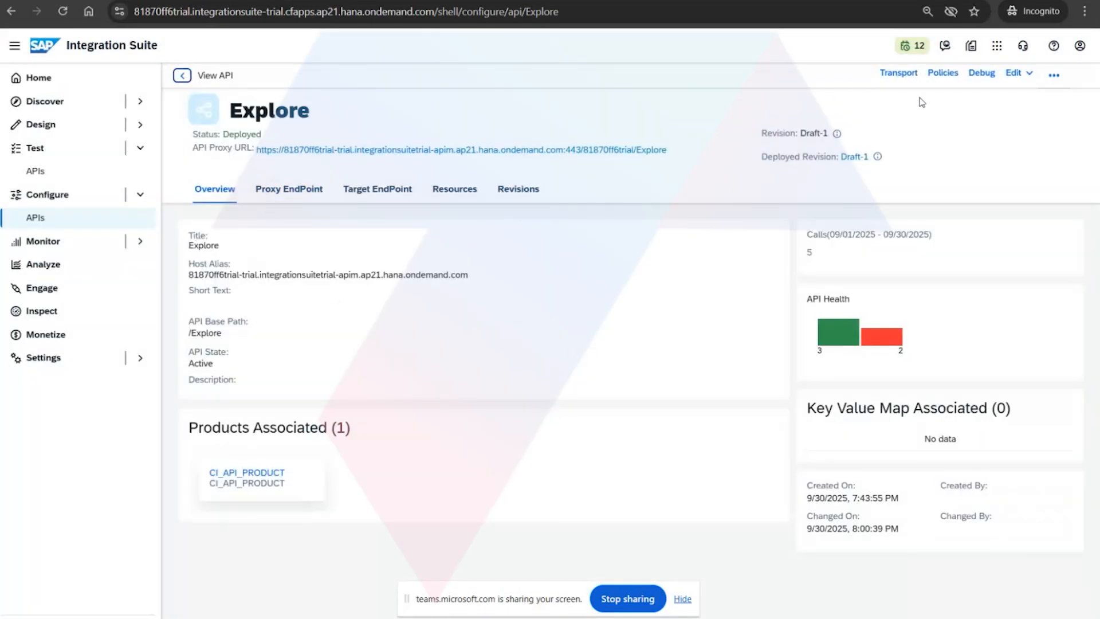
Reopen the Explore policies for editing and remove the verifyAPIKey policy from the ProxyEndpoint PreFlow.
{"action": "left_click", "coordinate": [940, 73]}
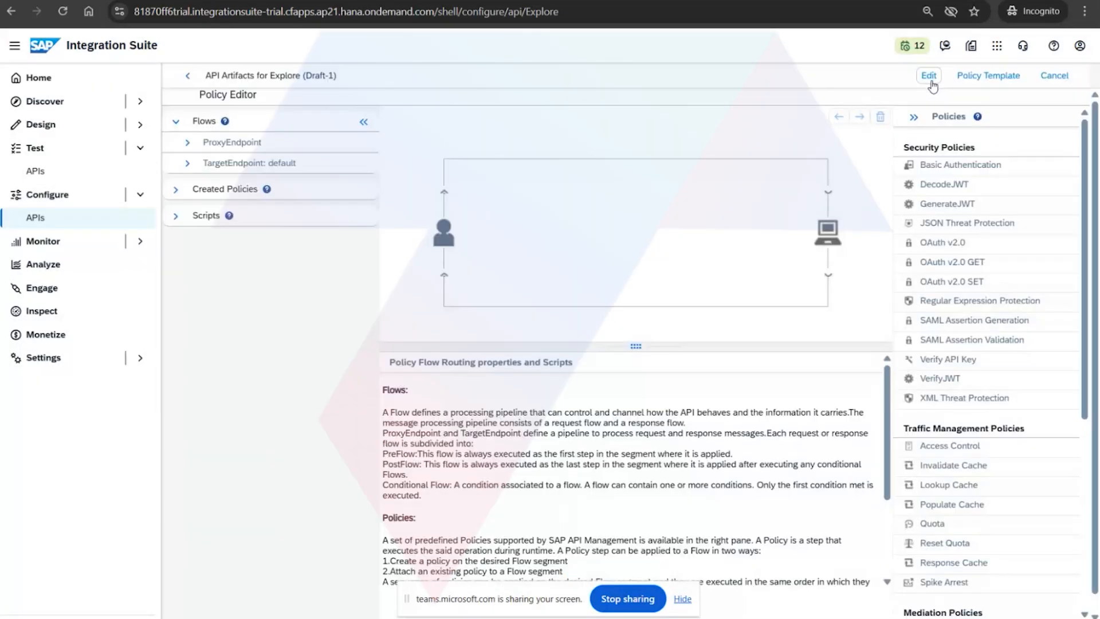
{"action": "left_click", "coordinate": [929, 77]}
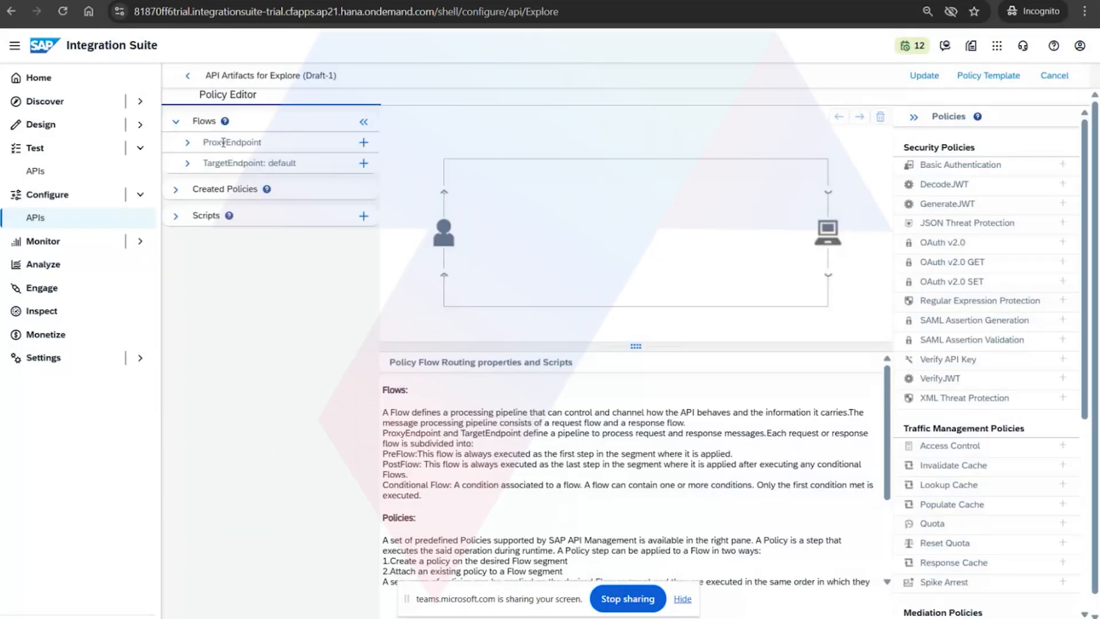
{"action": "left_click", "coordinate": [208, 143]}
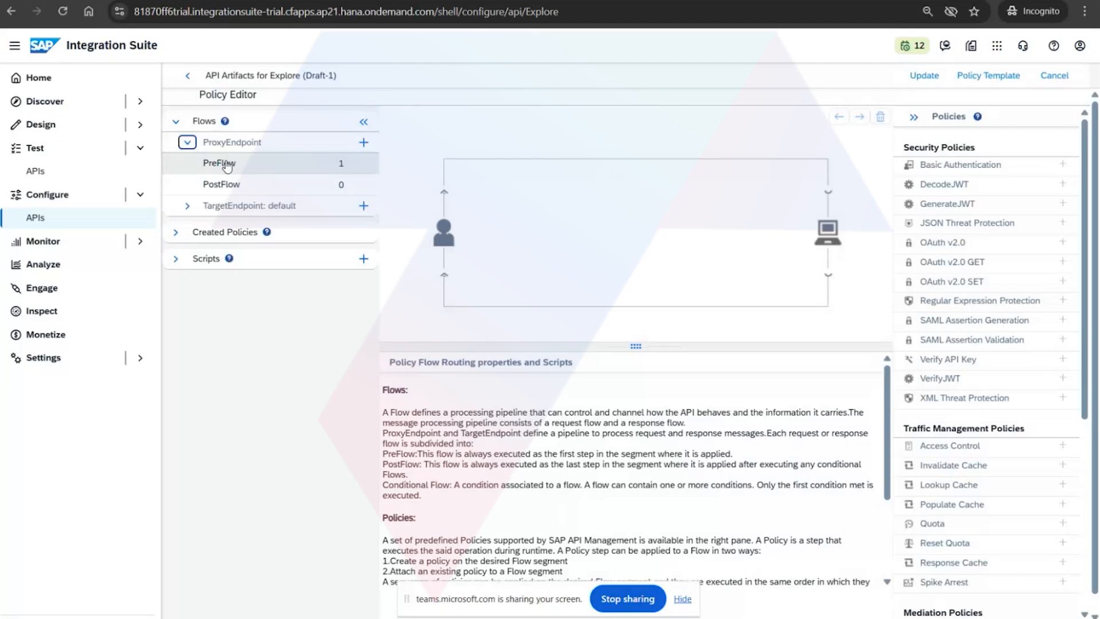
{"action": "left_click", "coordinate": [226, 165]}
{"action": "left_click", "coordinate": [624, 161]}
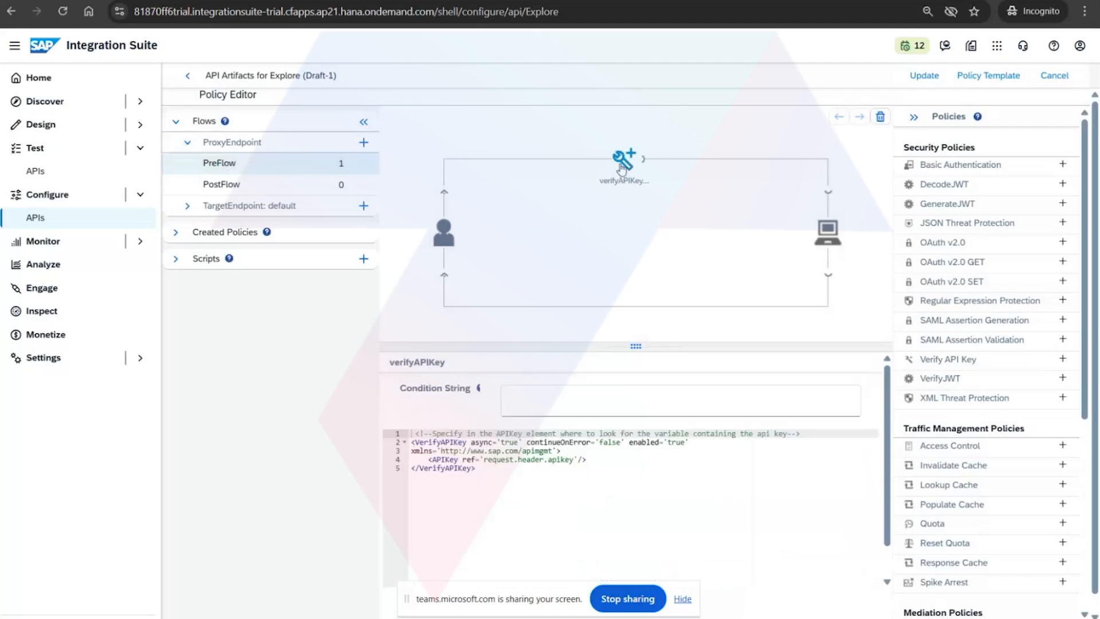
{"action": "left_click", "coordinate": [881, 117]}
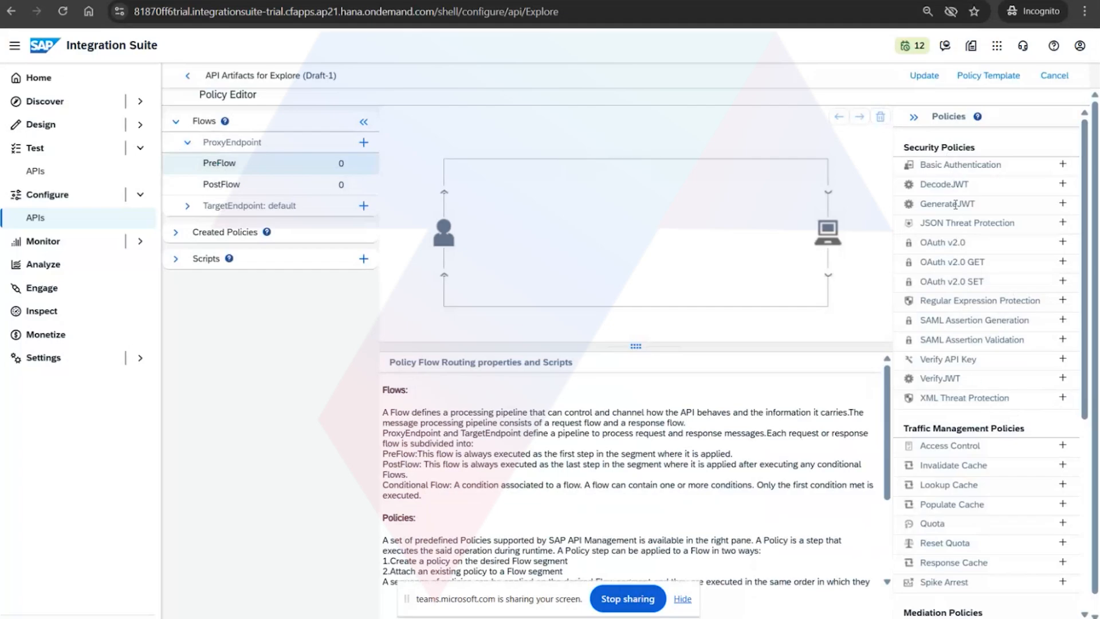
Try to add a Verify API Key policy named verifyAPIKey to the PreFlow's Incoming Request stream.
{"action": "left_click", "coordinate": [1063, 360]}
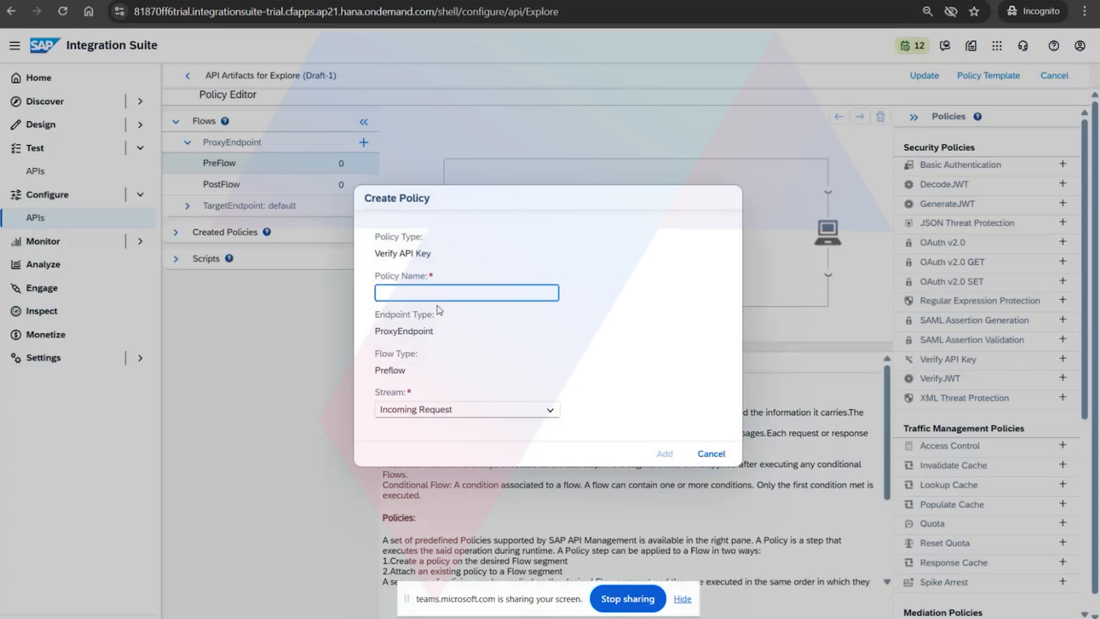
{"action": "type", "text": "verifyAPIKey"}
{"action": "left_click", "coordinate": [679, 454]}
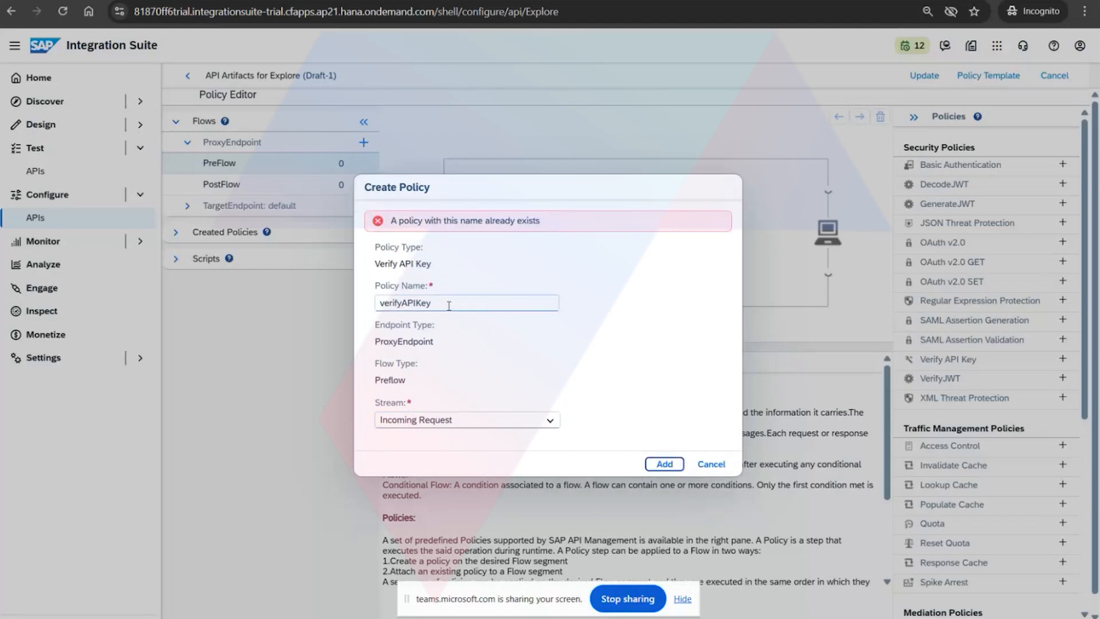
{"action": "left_click", "coordinate": [705, 465]}
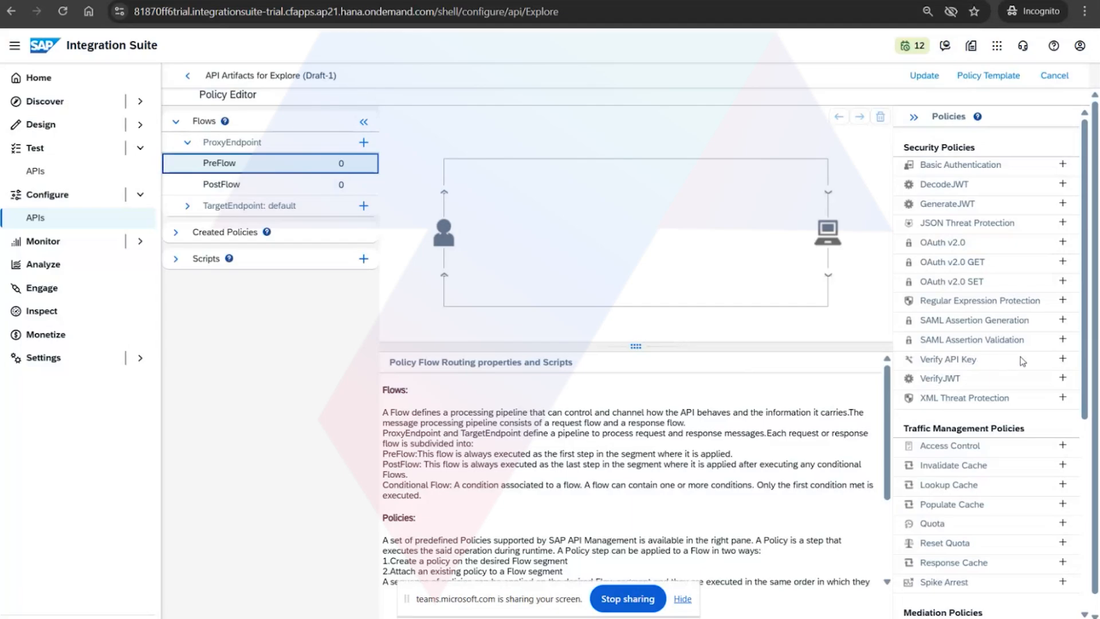
Delete the existing verifyAPIKey policy from the proxy's created policies.
{"action": "left_click", "coordinate": [180, 261]}
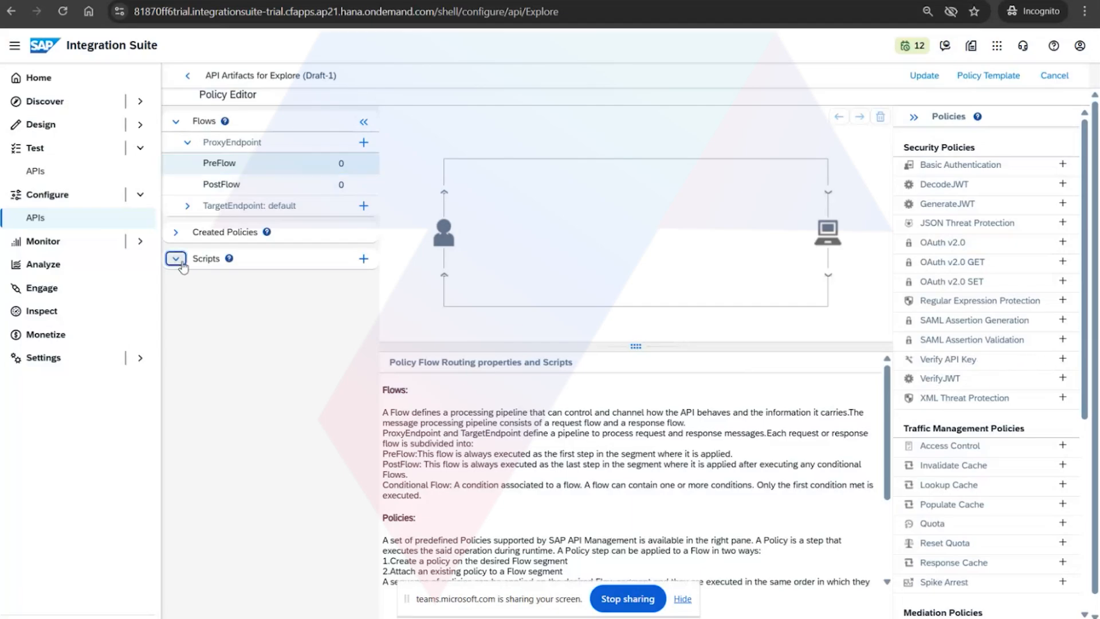
{"action": "left_click", "coordinate": [176, 233]}
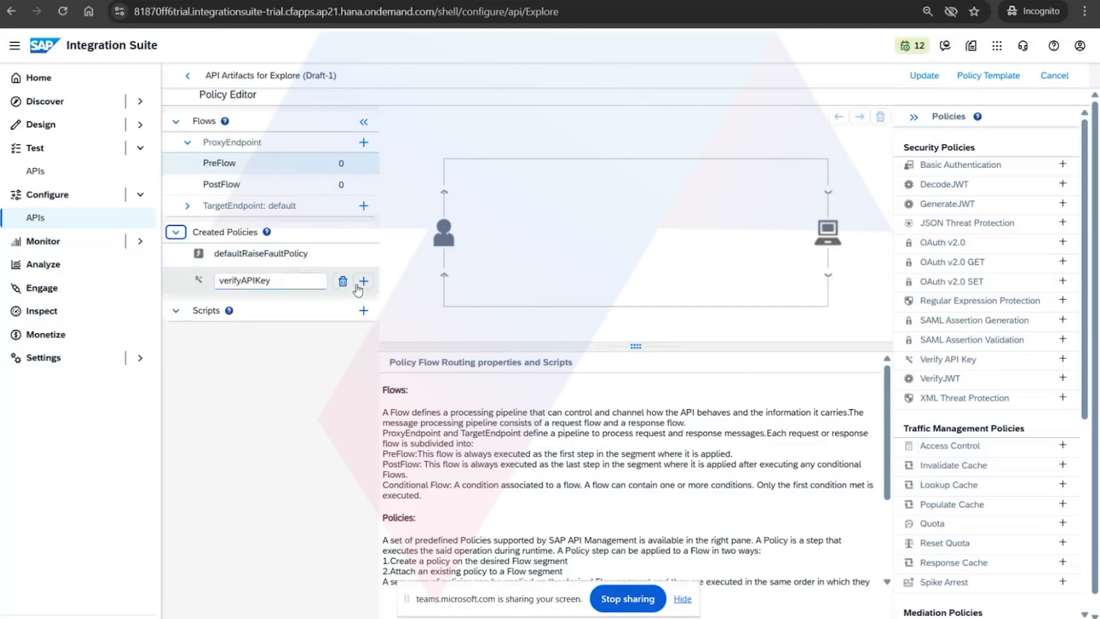
{"action": "left_click", "coordinate": [343, 281]}
{"action": "left_click", "coordinate": [562, 355]}
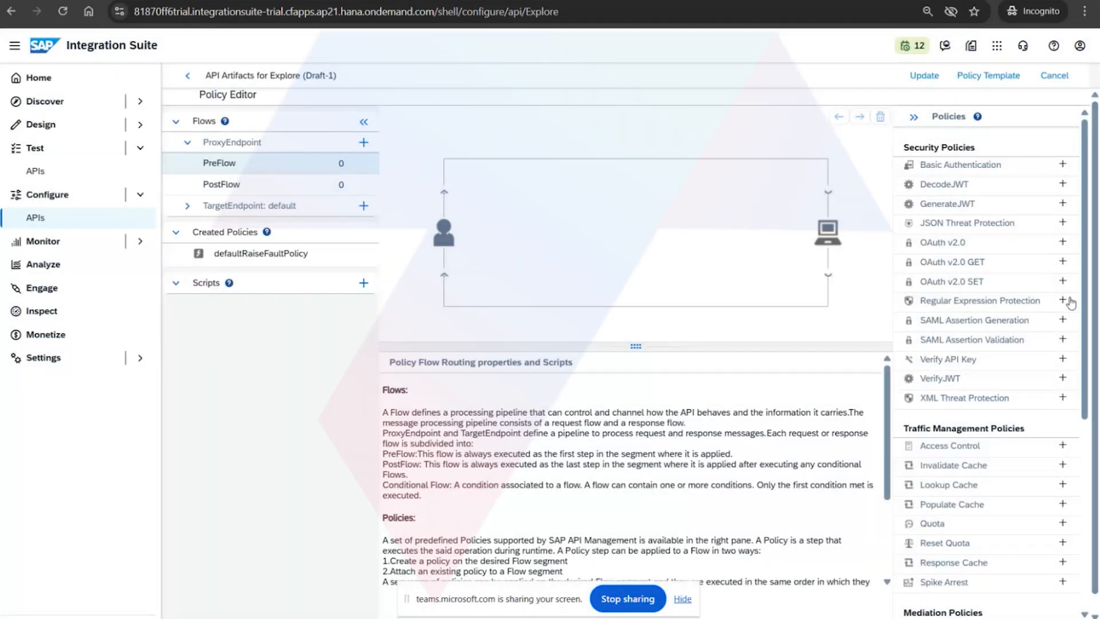
Create a Verify API Key policy named verifyAPIKey on the PreFlow's Incoming Request stream.
{"action": "left_click", "coordinate": [1063, 360]}
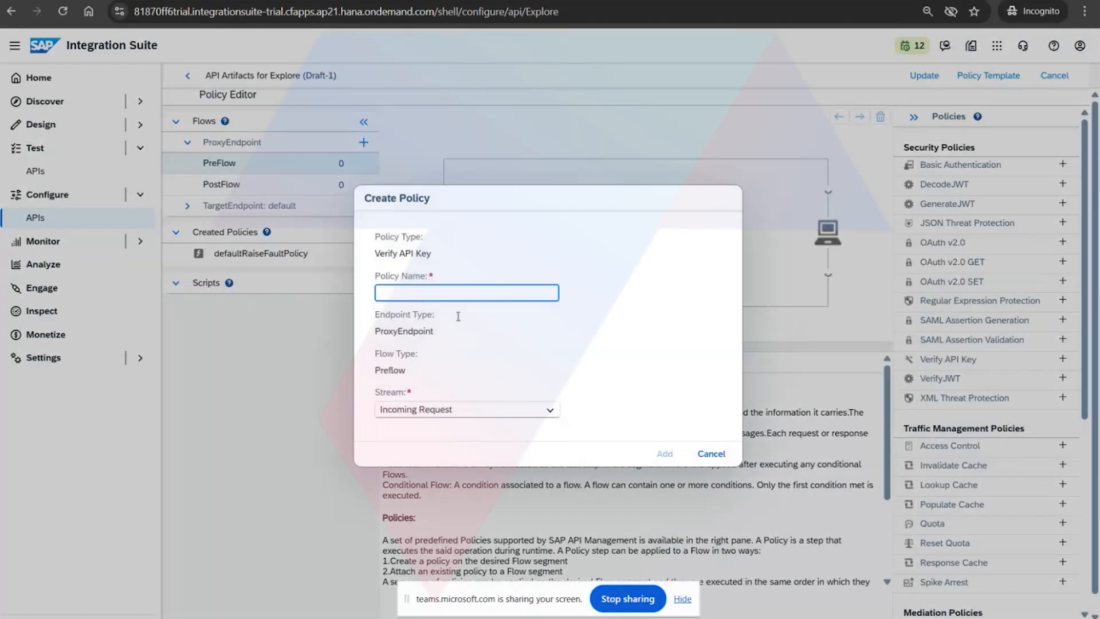
{"action": "type", "text": "verifyAPIK"}
{"action": "left_click", "coordinate": [664, 453]}
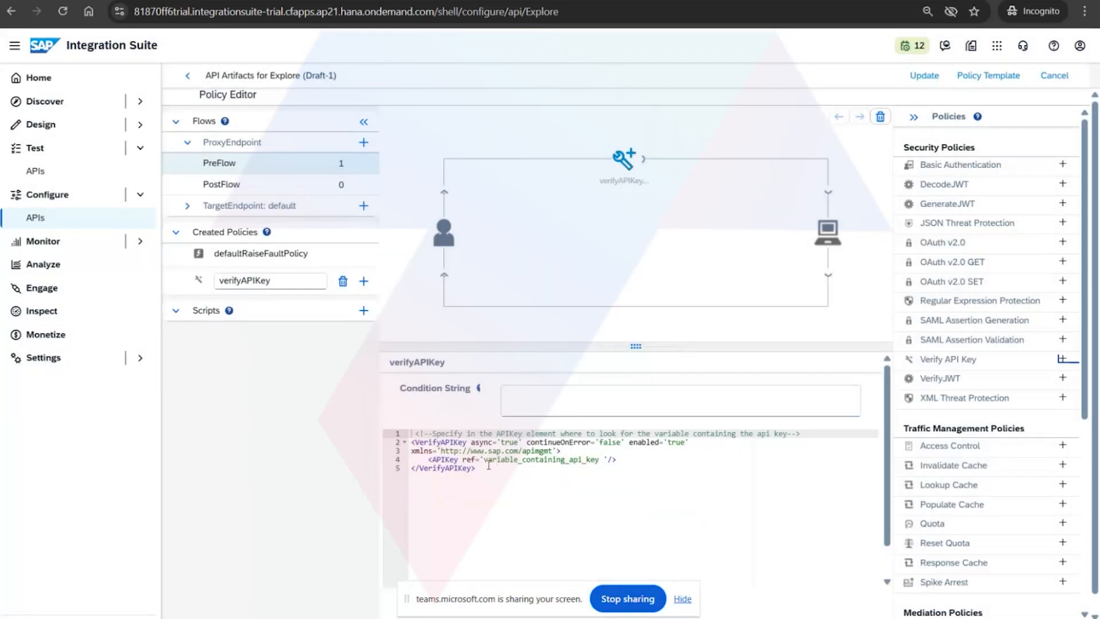
Enlarge the verifyAPIKey code area and examine its comment line and the variable referenced by the APIKey element.
{"action": "left_click_drag", "start_coordinate": [489, 465], "coordinate": [394, 434]}
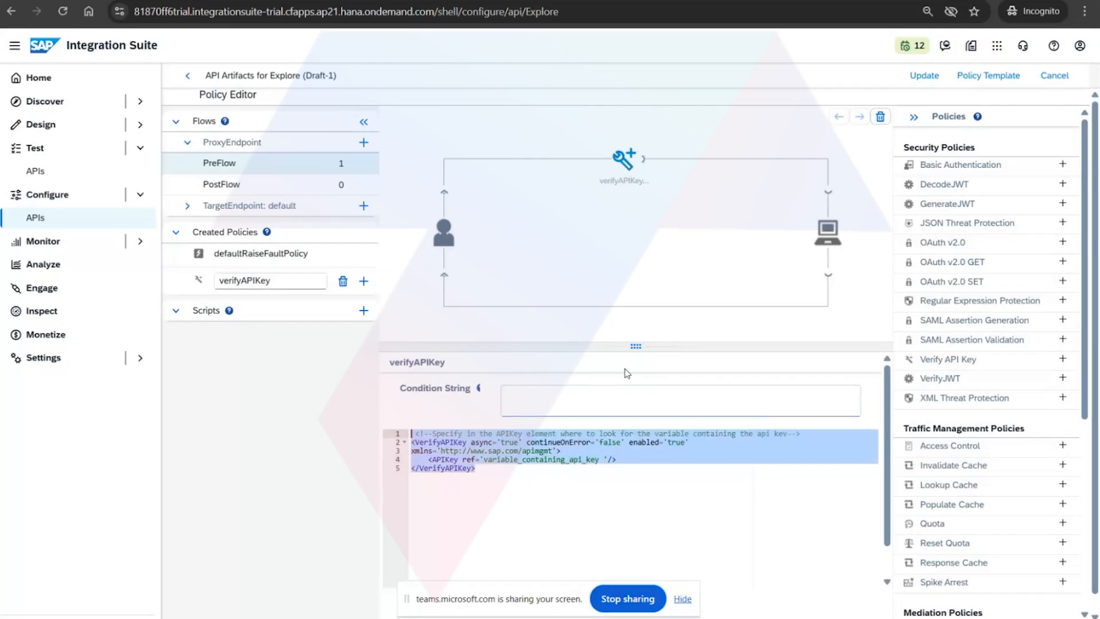
{"action": "left_click_drag", "start_coordinate": [637, 346], "coordinate": [637, 285]}
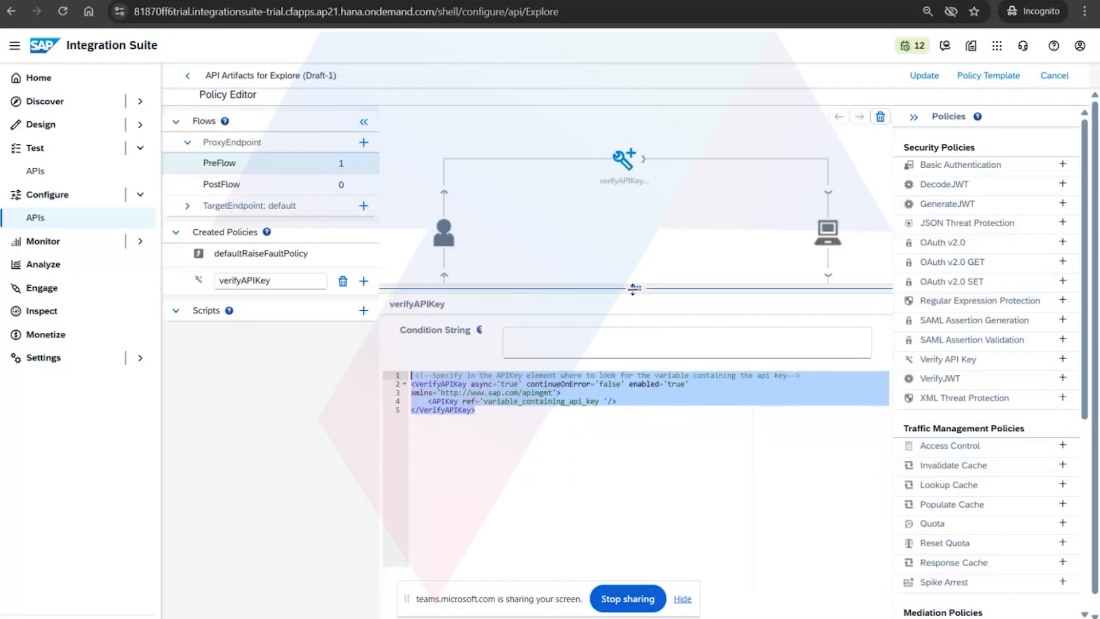
{"action": "left_click", "coordinate": [514, 446]}
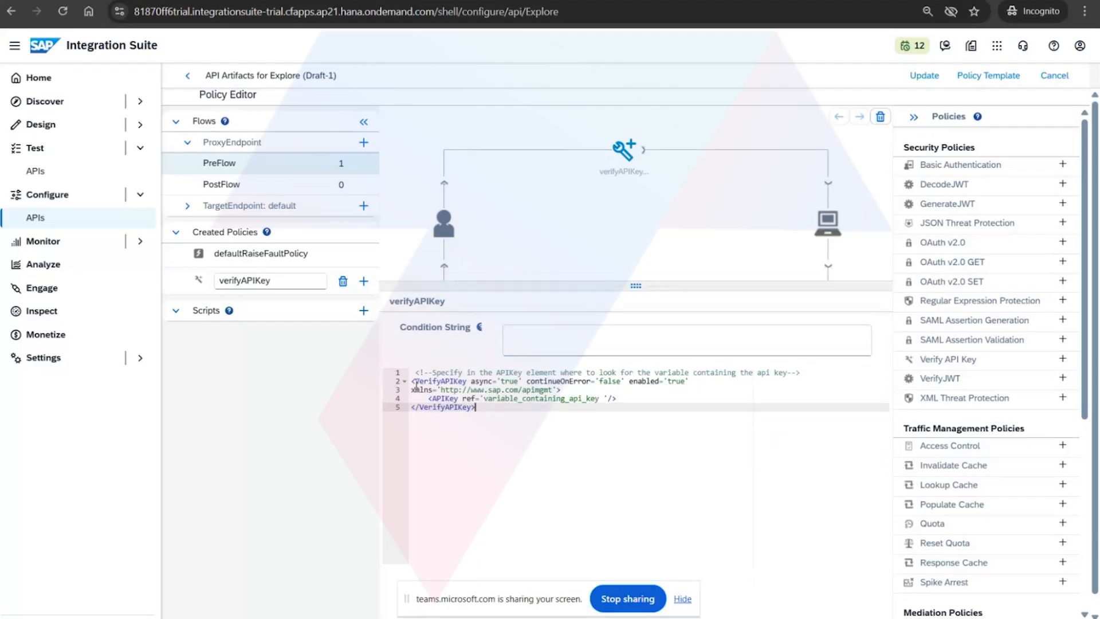
{"action": "left_click_drag", "start_coordinate": [434, 373], "coordinate": [786, 373]}
{"action": "left_click", "coordinate": [605, 454]}
{"action": "left_click_drag", "start_coordinate": [484, 398], "coordinate": [603, 400]}
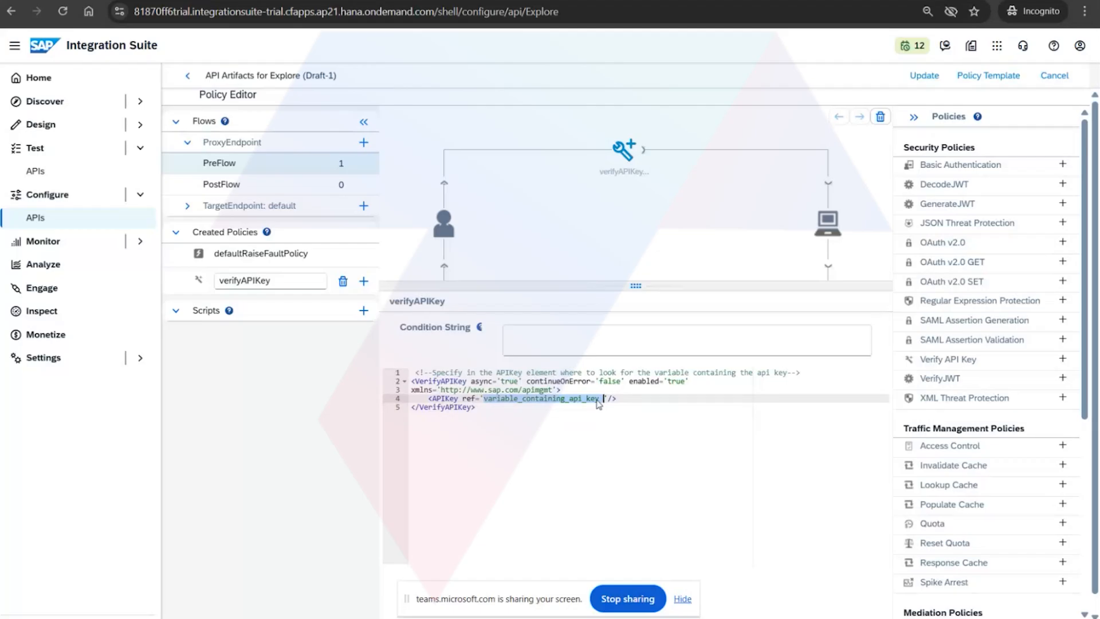
{"action": "left_click", "coordinate": [563, 411]}
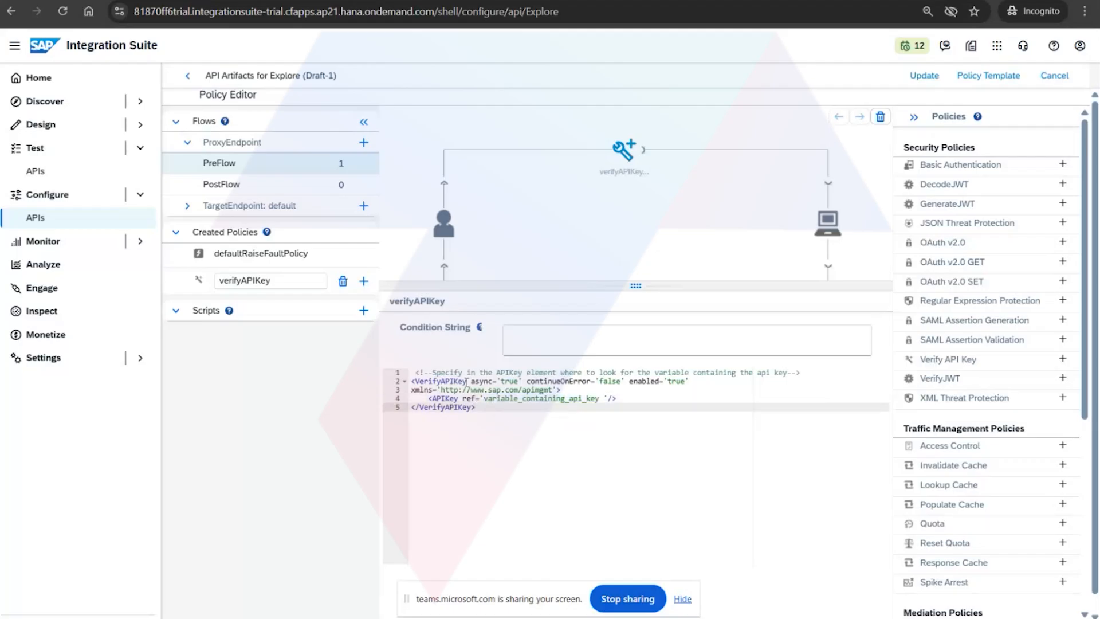
Examine the VerifyAPIKey element's attributes and xmlns namespace, undoing any accidental text move.
{"action": "left_click_drag", "start_coordinate": [471, 382], "coordinate": [686, 382]}
{"action": "left_click", "coordinate": [662, 400]}
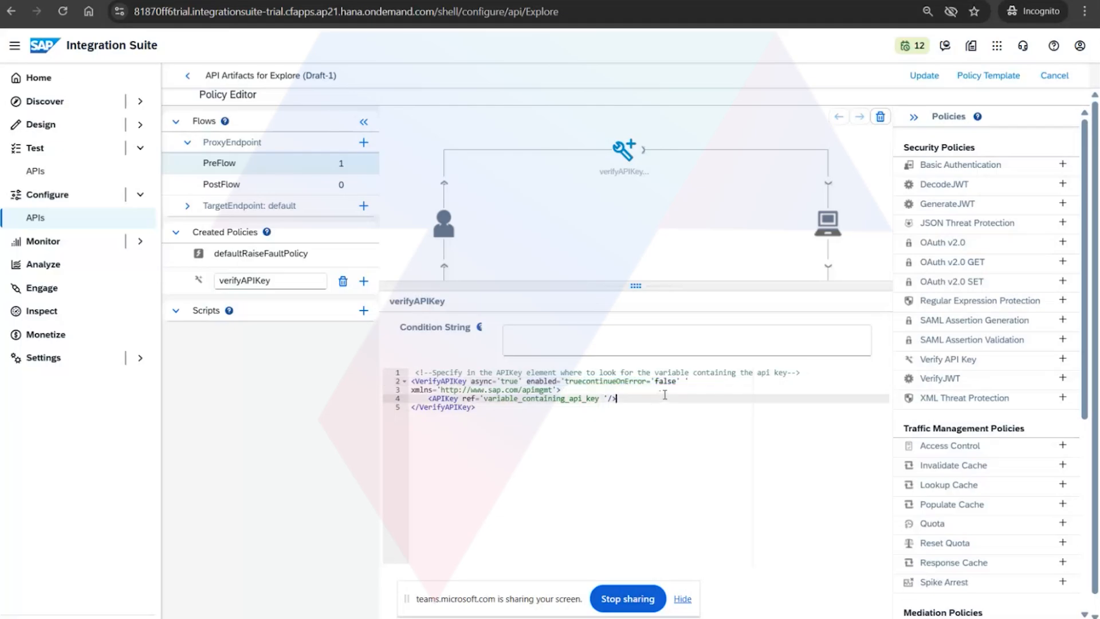
{"action": "key", "text": "ctrl+z"}
{"action": "left_click", "coordinate": [662, 388]}
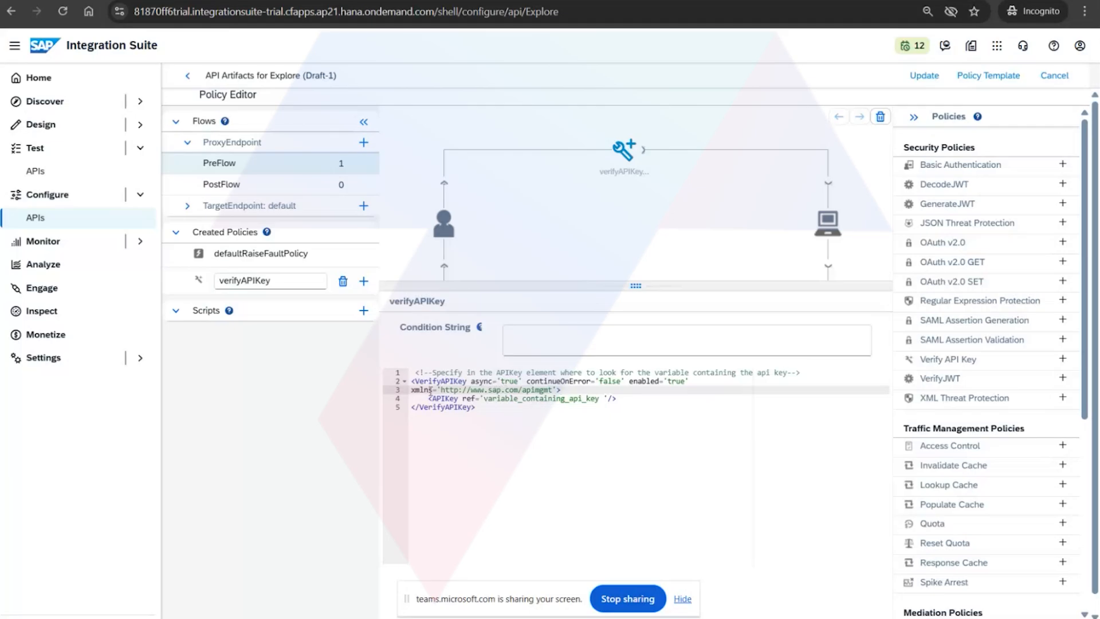
{"action": "left_click_drag", "start_coordinate": [412, 395], "coordinate": [568, 391]}
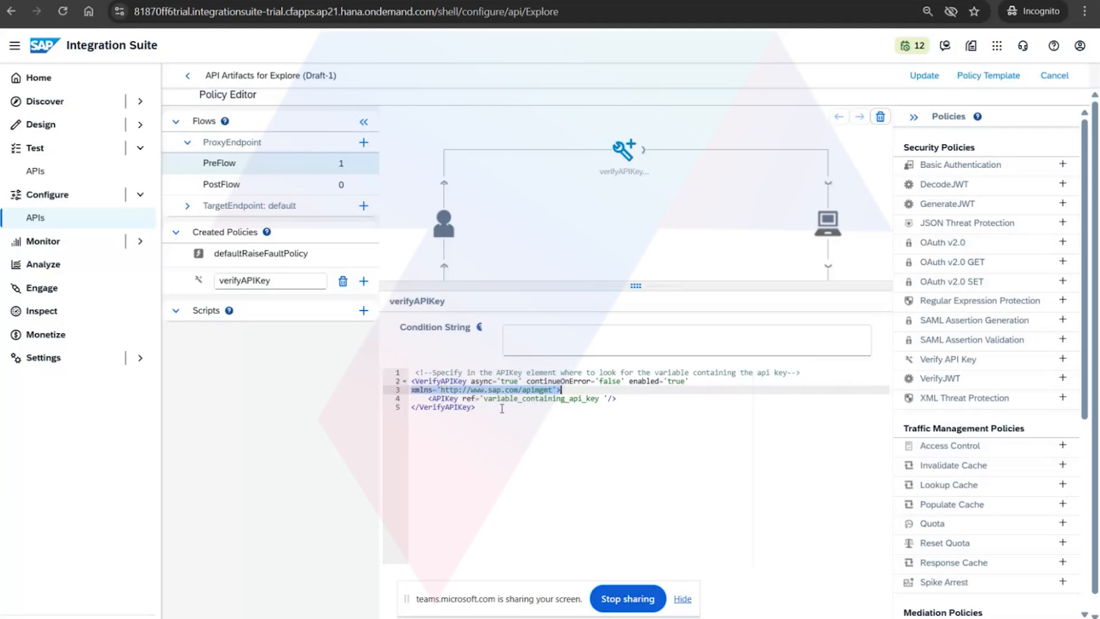
Clear the placeholder variable name from the APIKey element's ref attribute in the verifyAPIKey policy.
{"action": "left_click_drag", "start_coordinate": [484, 400], "coordinate": [601, 399]}
{"action": "key", "text": "BackSpace"}
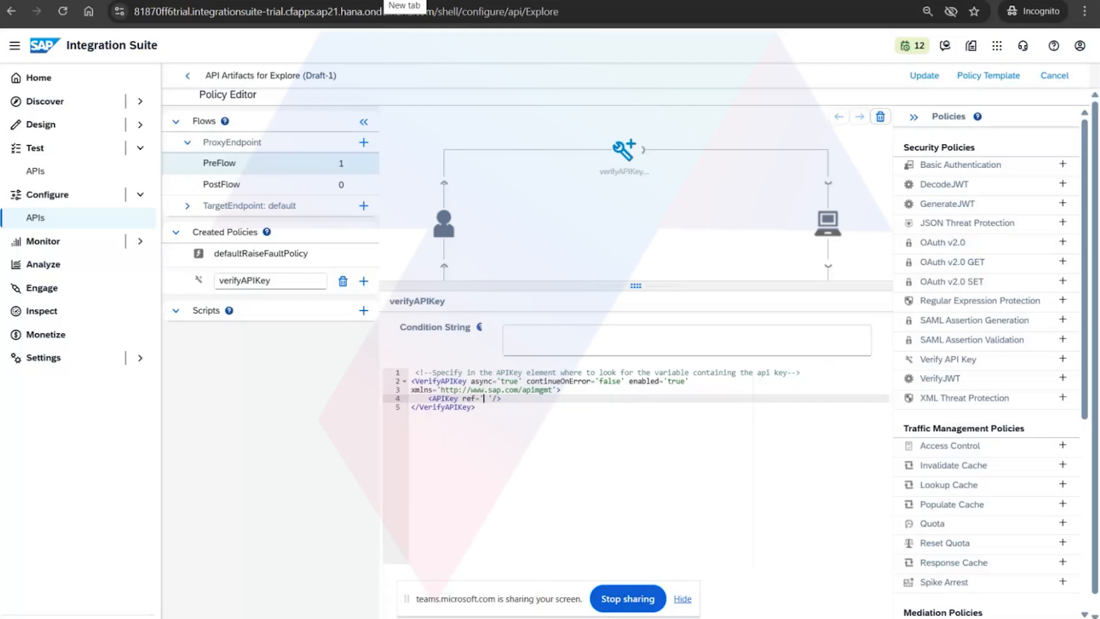
Switch to Notepad, look through the API management note files for the API key variable, and return to the policy editor.
{"action": "key", "text": "alt+Tab"}
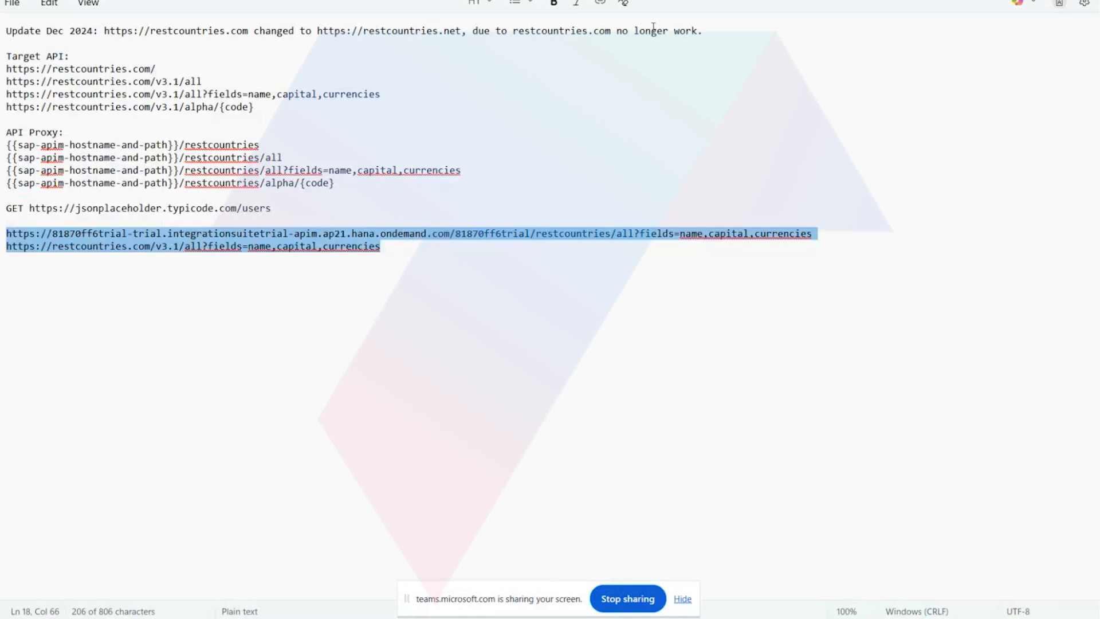
{"action": "left_click", "coordinate": [654, 0]}
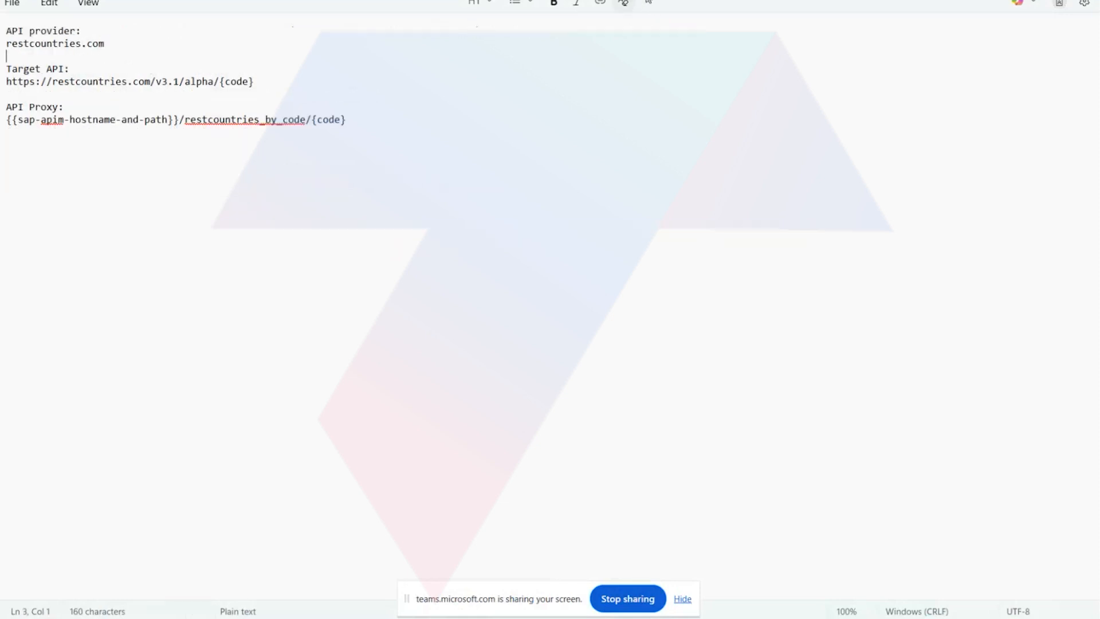
{"action": "left_click", "coordinate": [700, 0]}
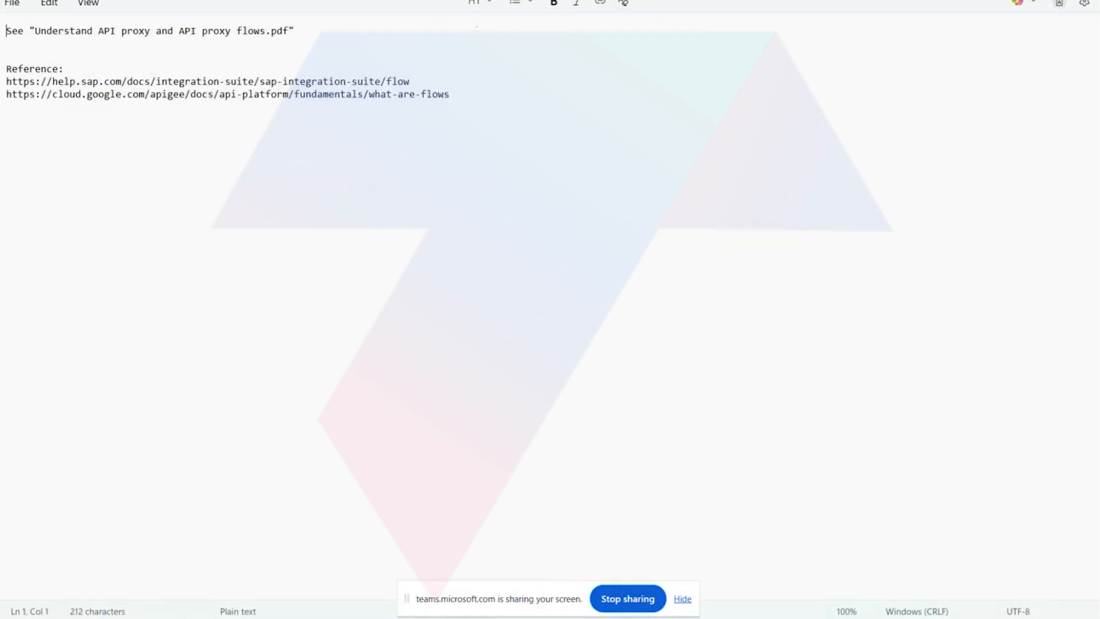
{"action": "left_click", "coordinate": [745, 0]}
{"action": "left_click", "coordinate": [882, 1]}
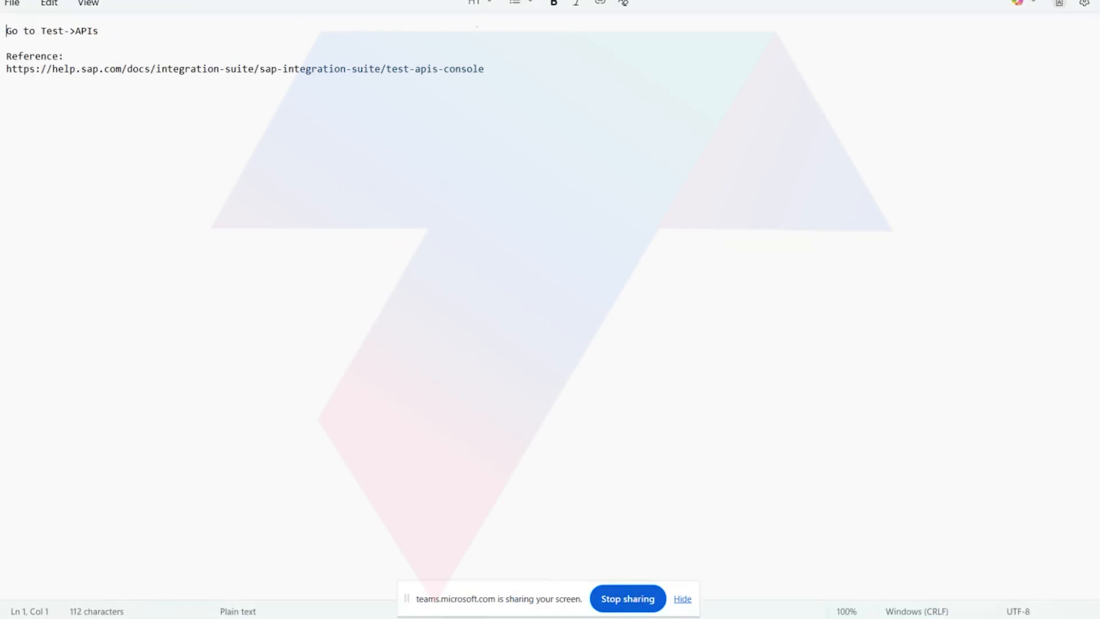
{"action": "left_click", "coordinate": [740, 1]}
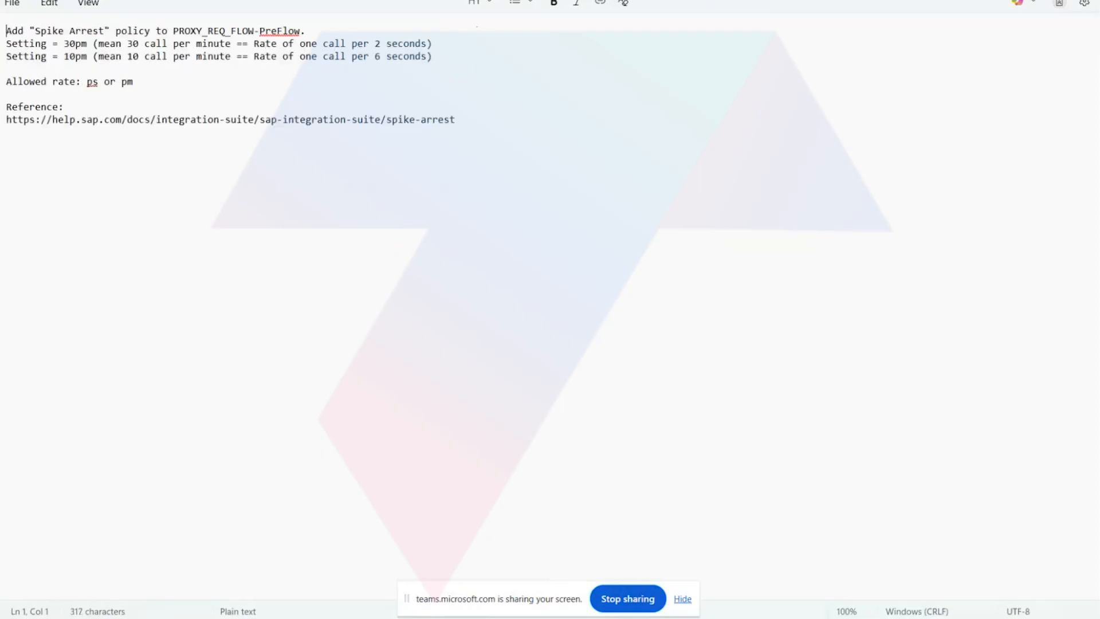
{"action": "left_click", "coordinate": [619, 1]}
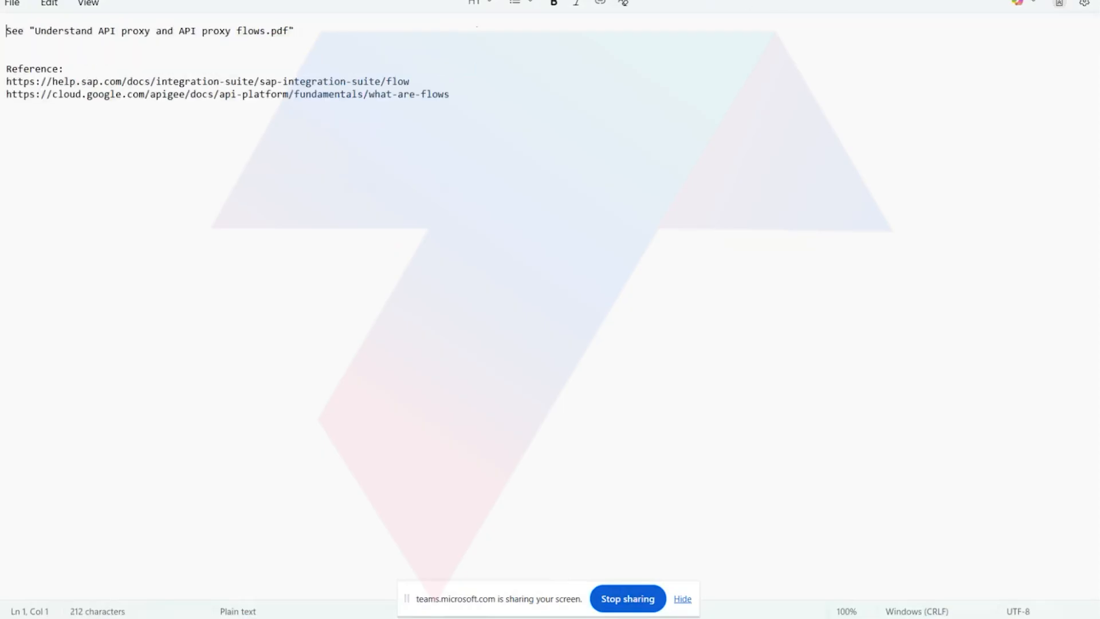
{"action": "left_click", "coordinate": [653, 0]}
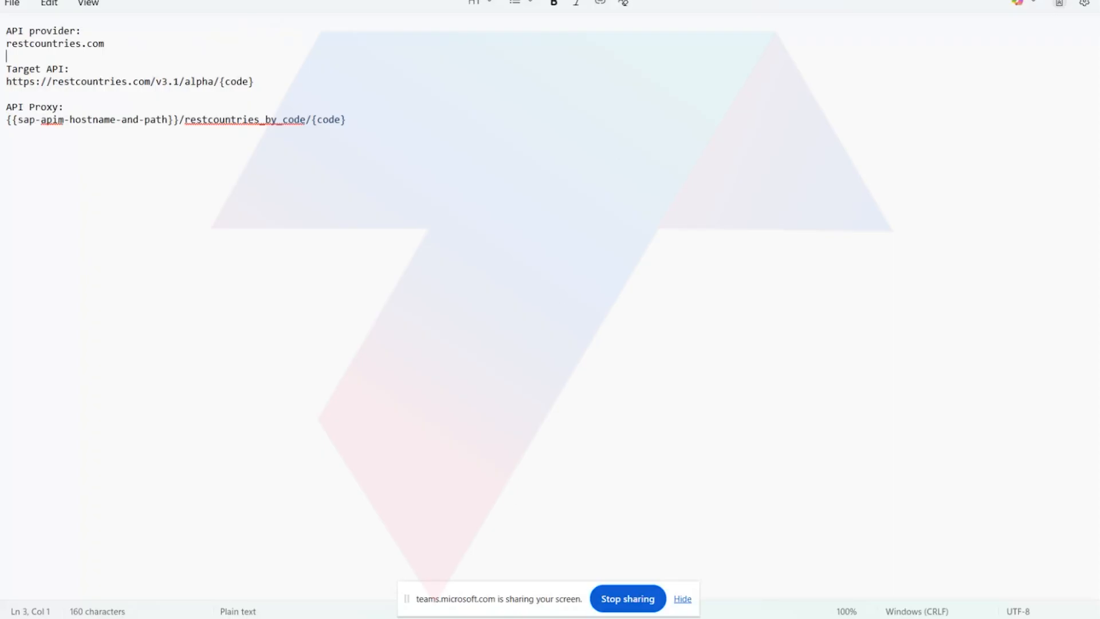
{"action": "mouse_move", "coordinate": [431, 613]}
{"action": "left_click", "coordinate": [386, 586]}
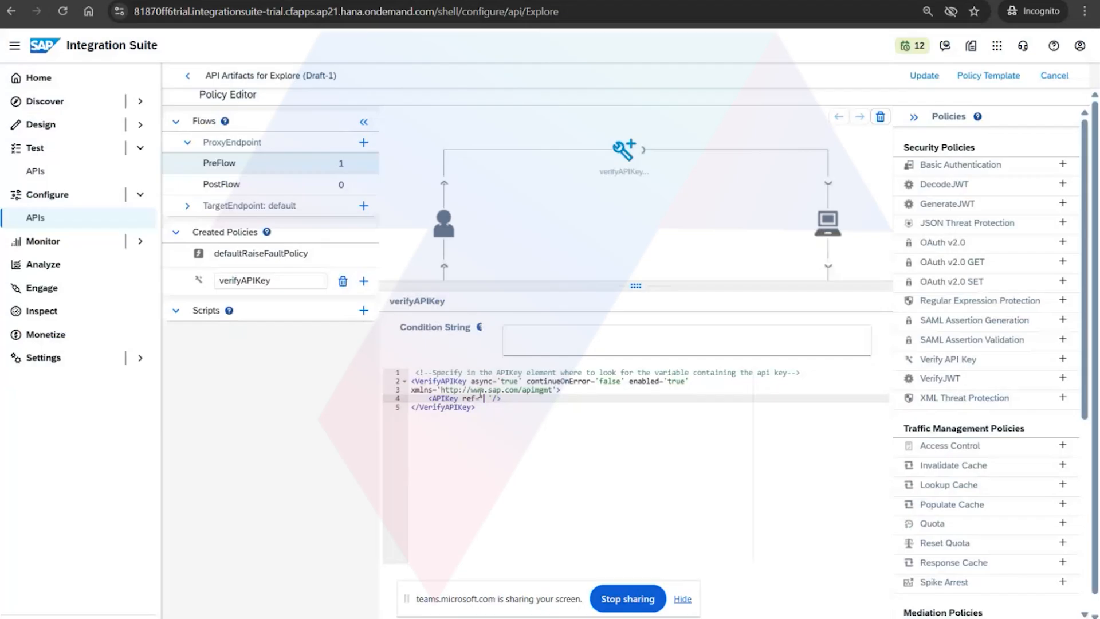
Set the APIKey element's ref attribute to request.header.APIKey.
{"action": "type", "text": "request.header.ap"}
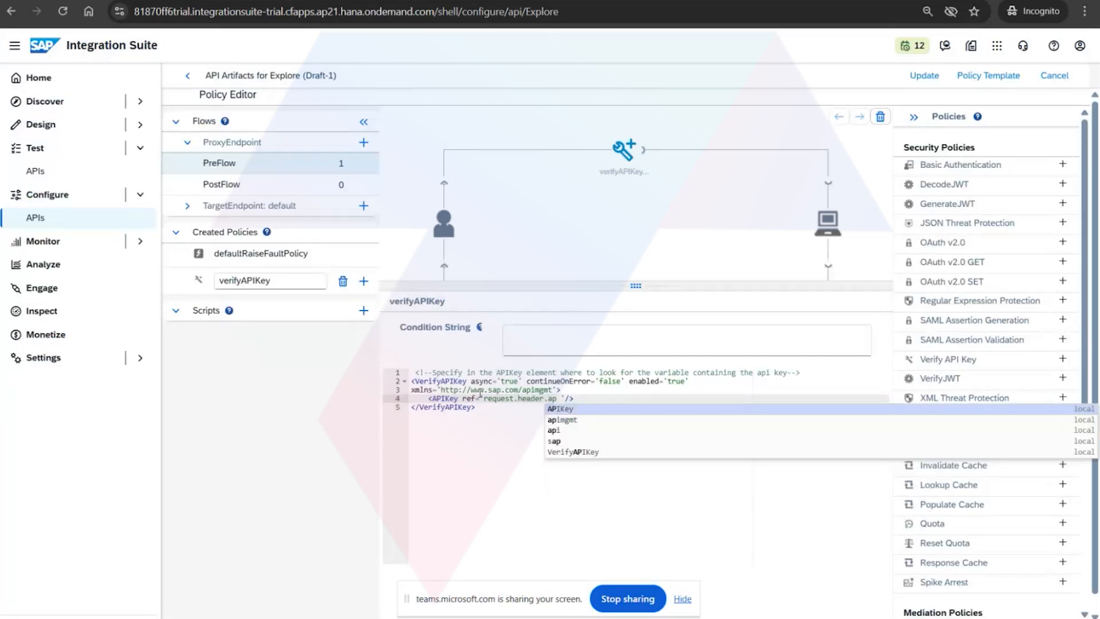
{"action": "left_click", "coordinate": [570, 409]}
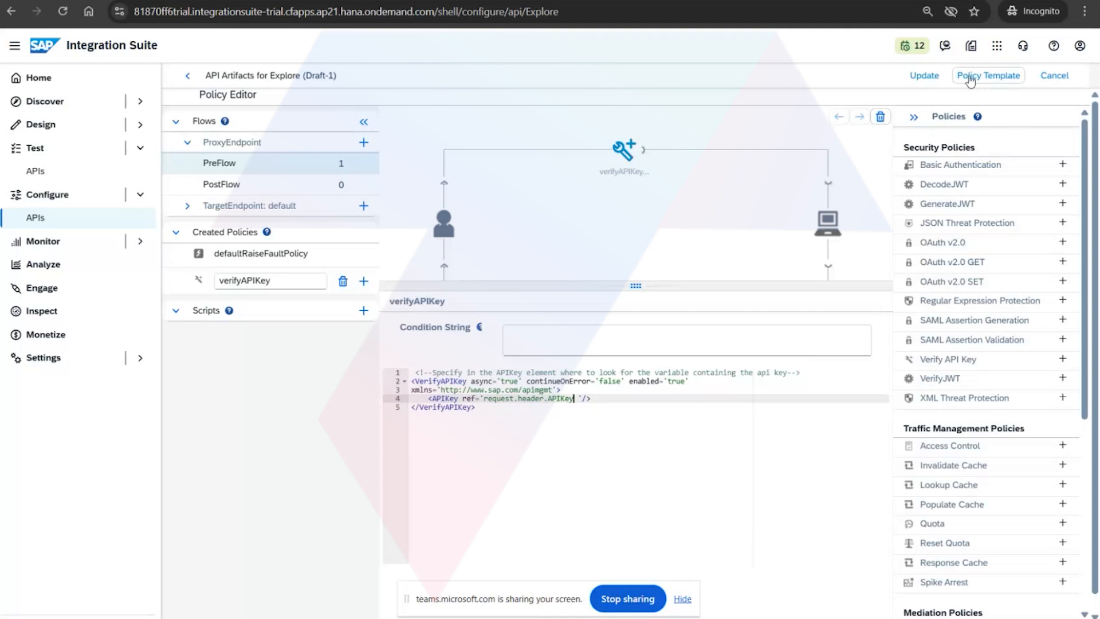
Update the policies, save the Explore API proxy and deploy the saved changes.
{"action": "left_click", "coordinate": [925, 76]}
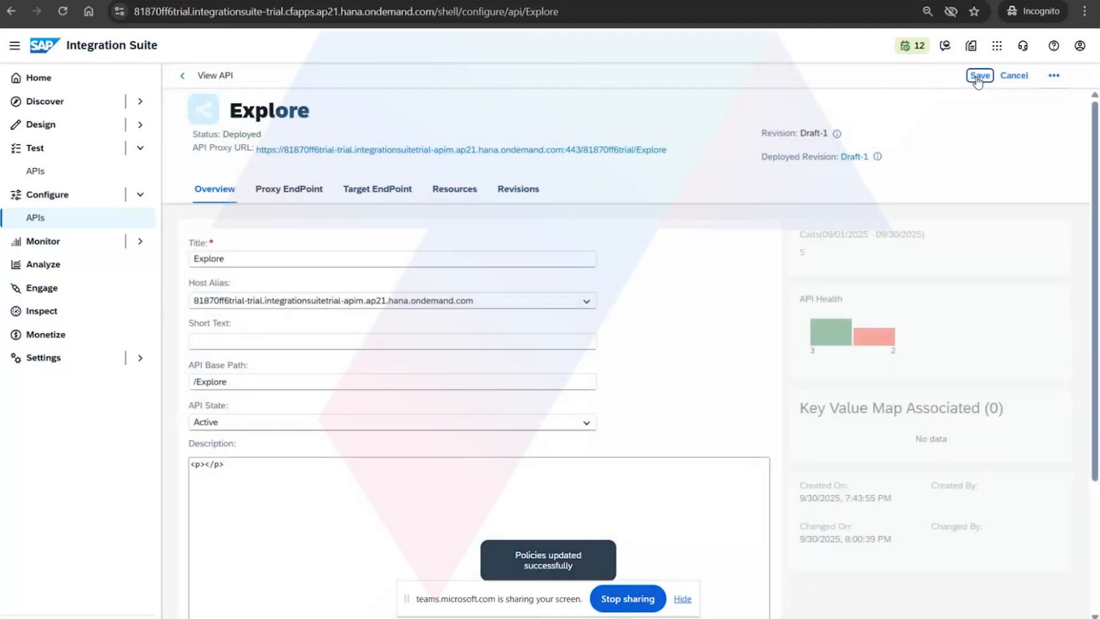
{"action": "left_click", "coordinate": [979, 76]}
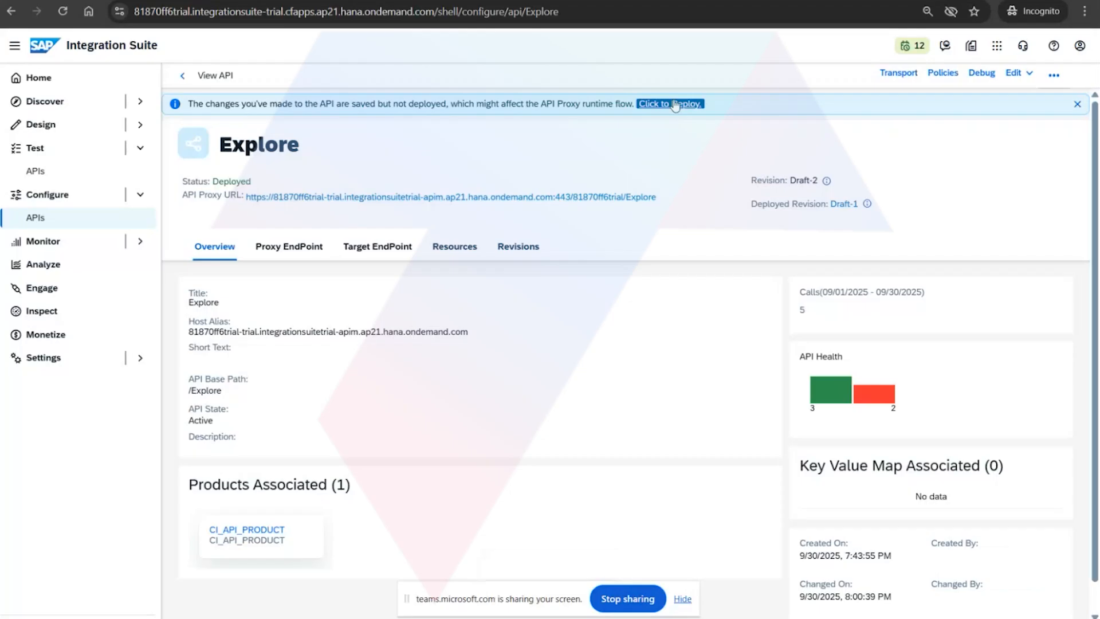
{"action": "left_click", "coordinate": [670, 103]}
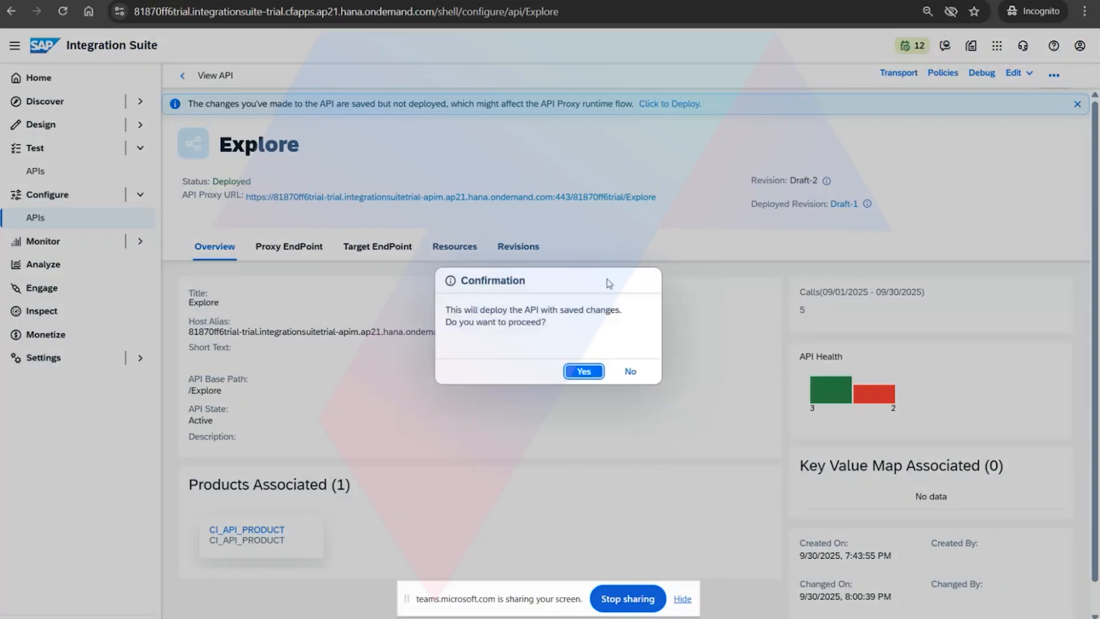
{"action": "left_click", "coordinate": [593, 372]}
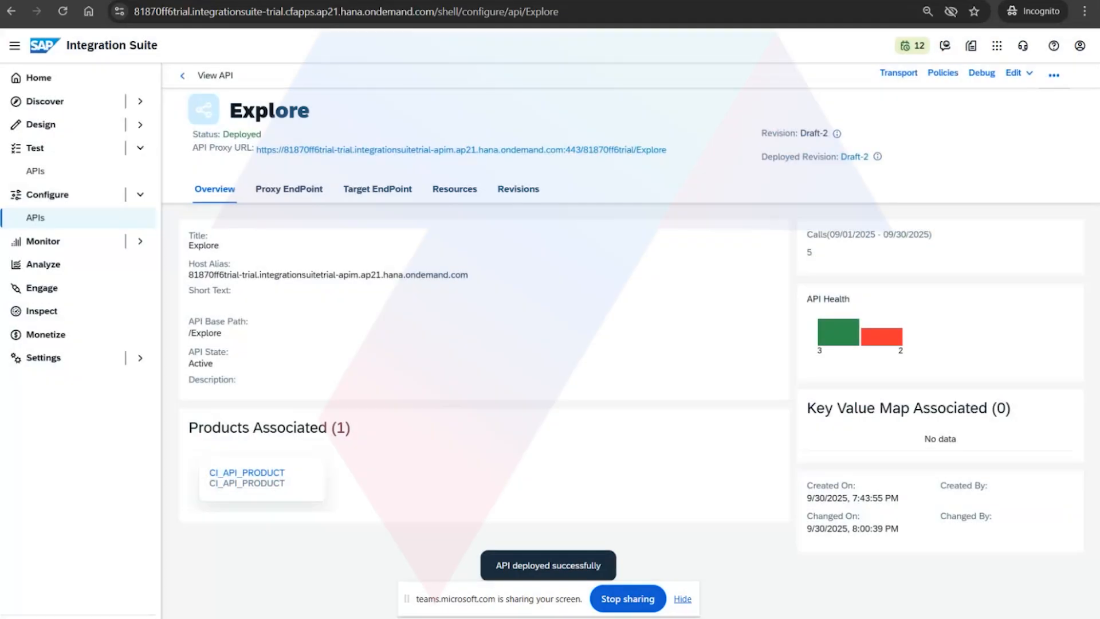
Switch to Postman and send the Explore without Auth request once with the apiKey header disabled and once with it enabled.
{"action": "key", "text": "alt+Tab"}
{"action": "left_click", "coordinate": [1010, 86]}
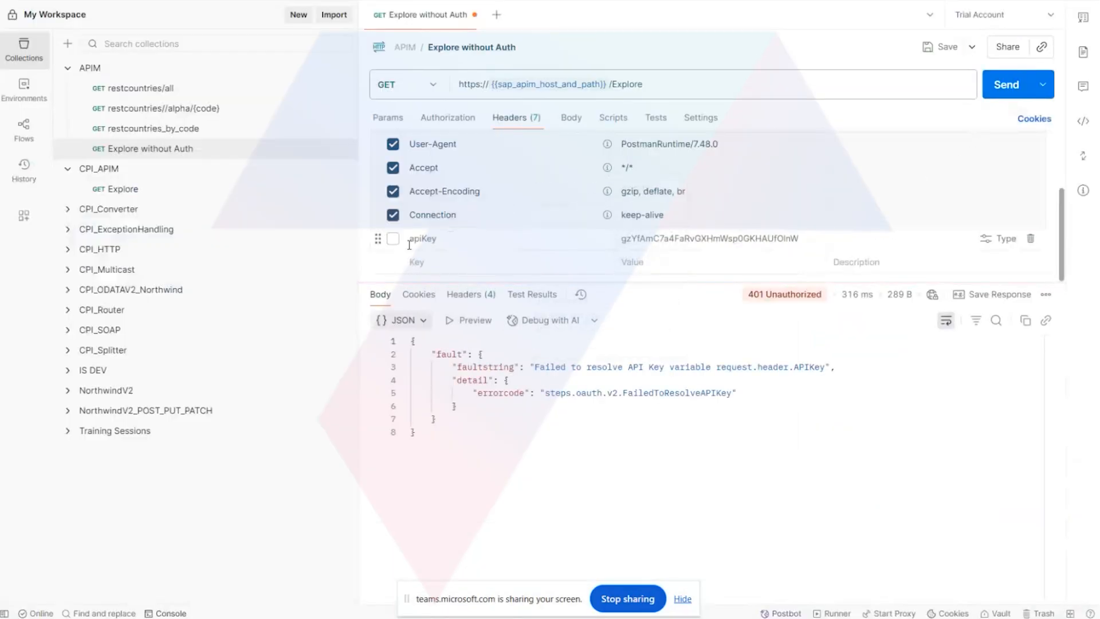
{"action": "left_click", "coordinate": [394, 239]}
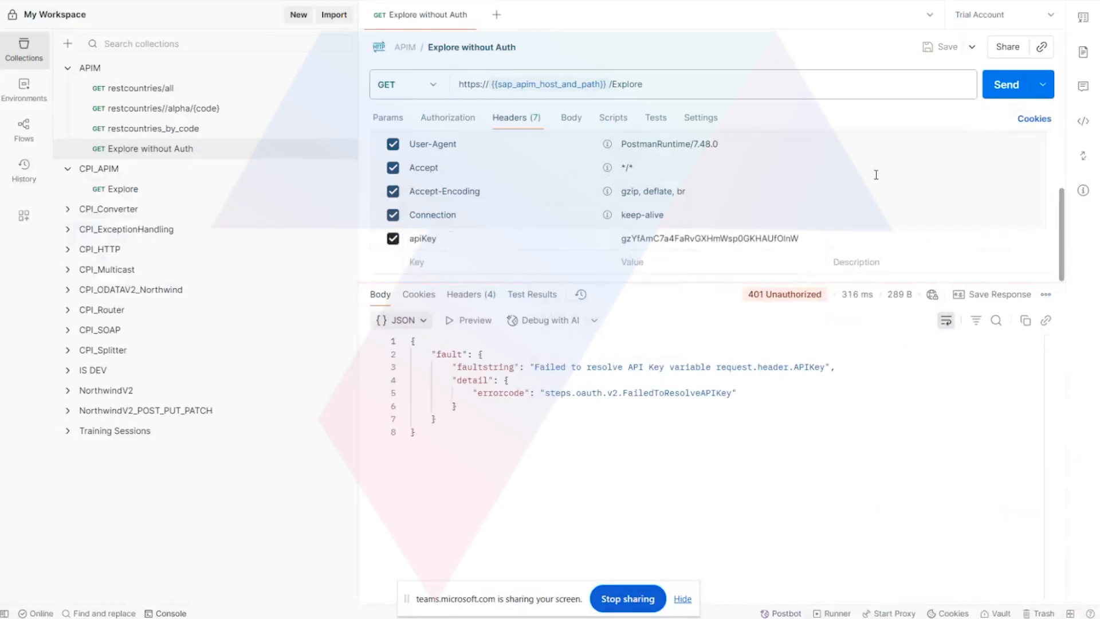
{"action": "left_click", "coordinate": [999, 90]}
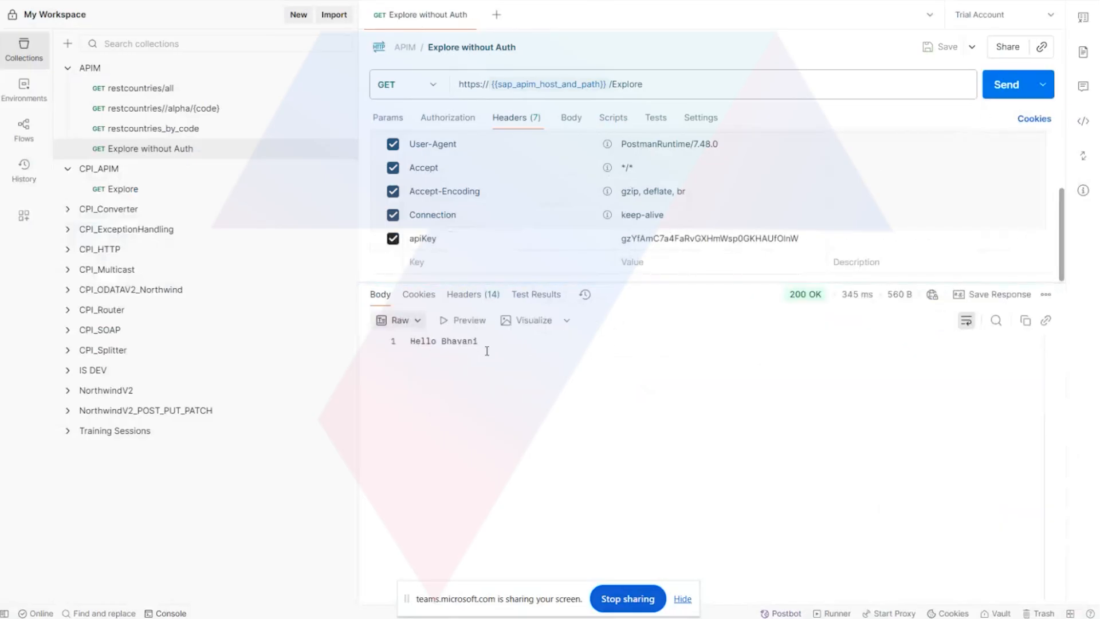
{"action": "left_click_drag", "start_coordinate": [488, 351], "coordinate": [411, 342]}
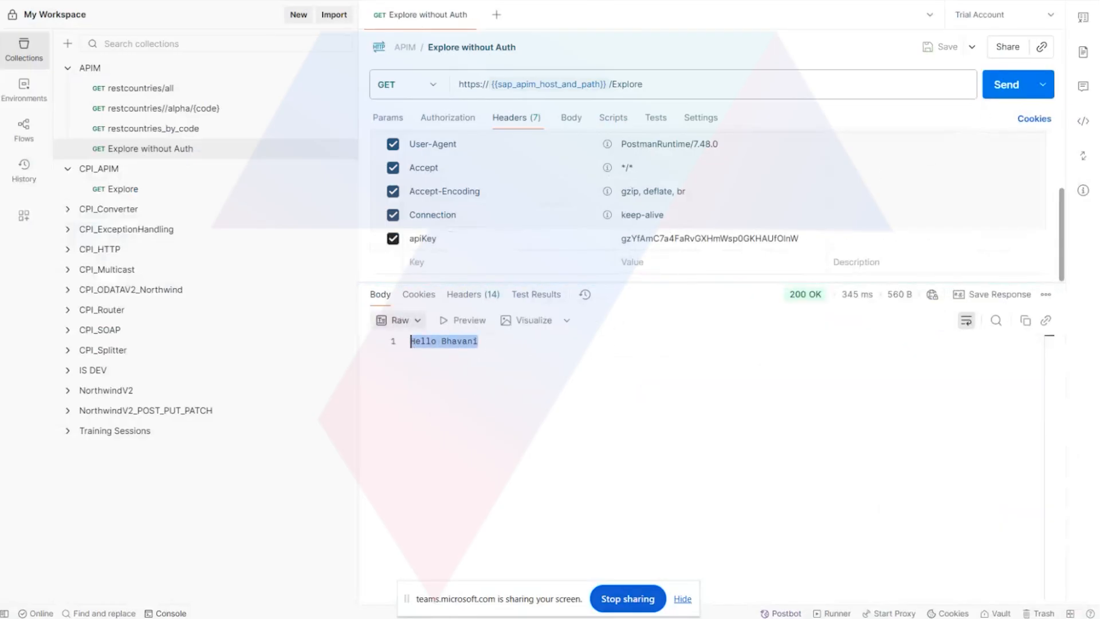
Switch back to SAP Integration Suite and open the Explore integration flow from the Explore APIM package's artifacts.
{"action": "left_click", "coordinate": [356, 559]}
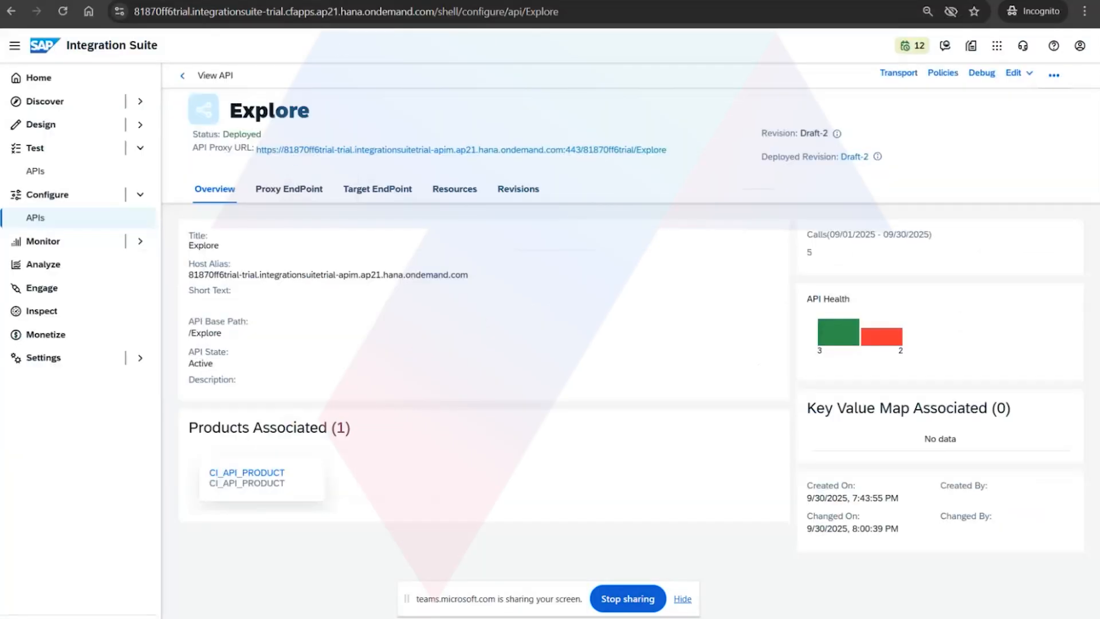
{"action": "left_click", "coordinate": [87, 126]}
{"action": "left_click", "coordinate": [85, 149]}
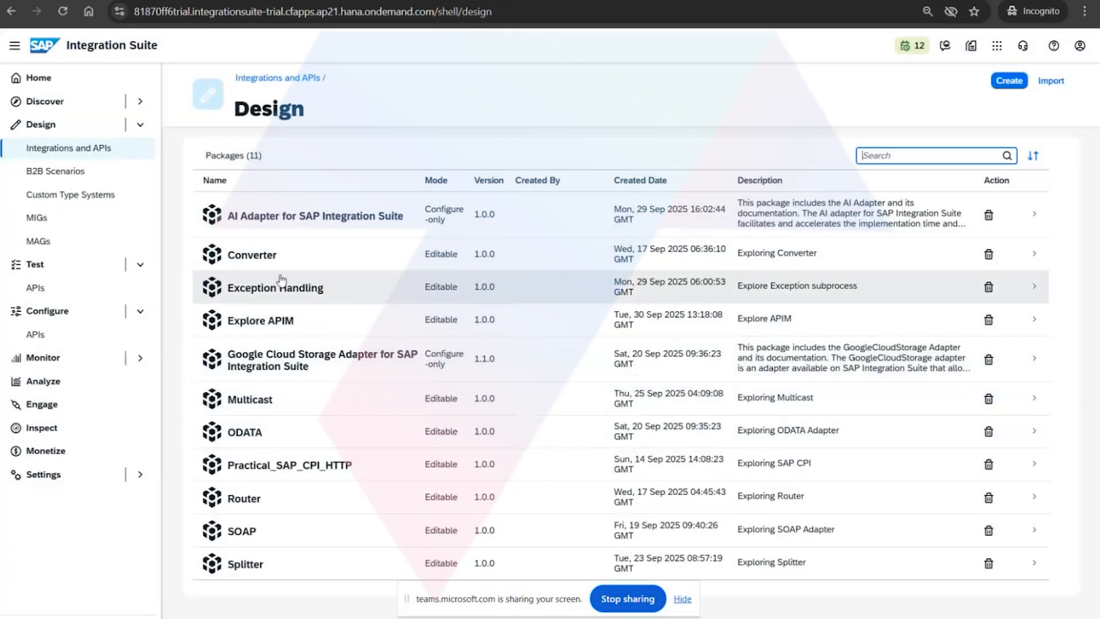
{"action": "left_click", "coordinate": [268, 321]}
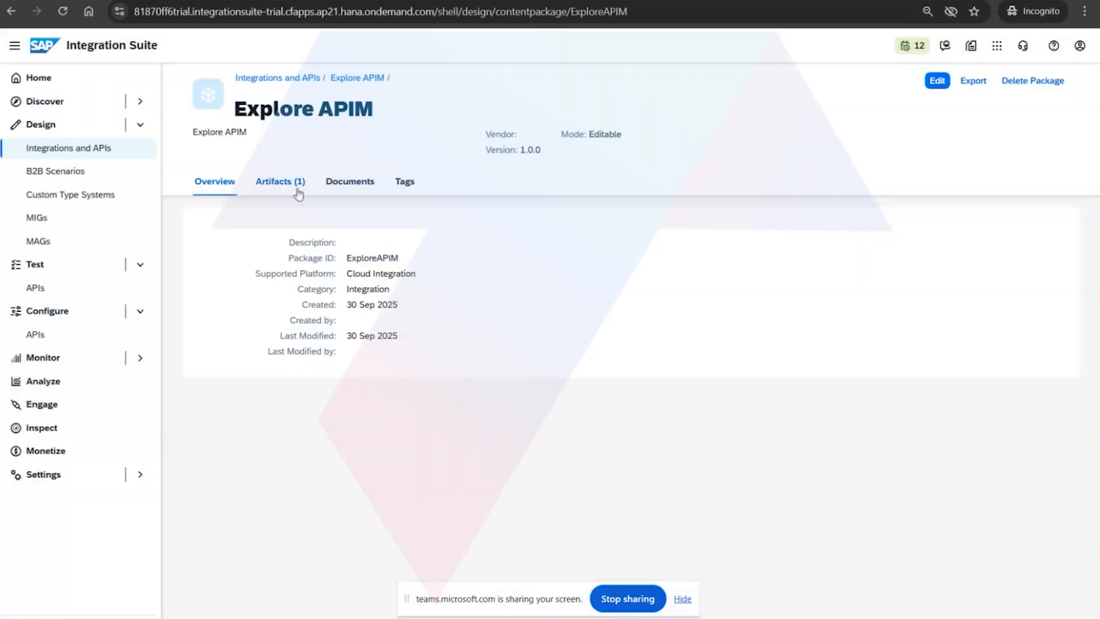
{"action": "left_click", "coordinate": [293, 188]}
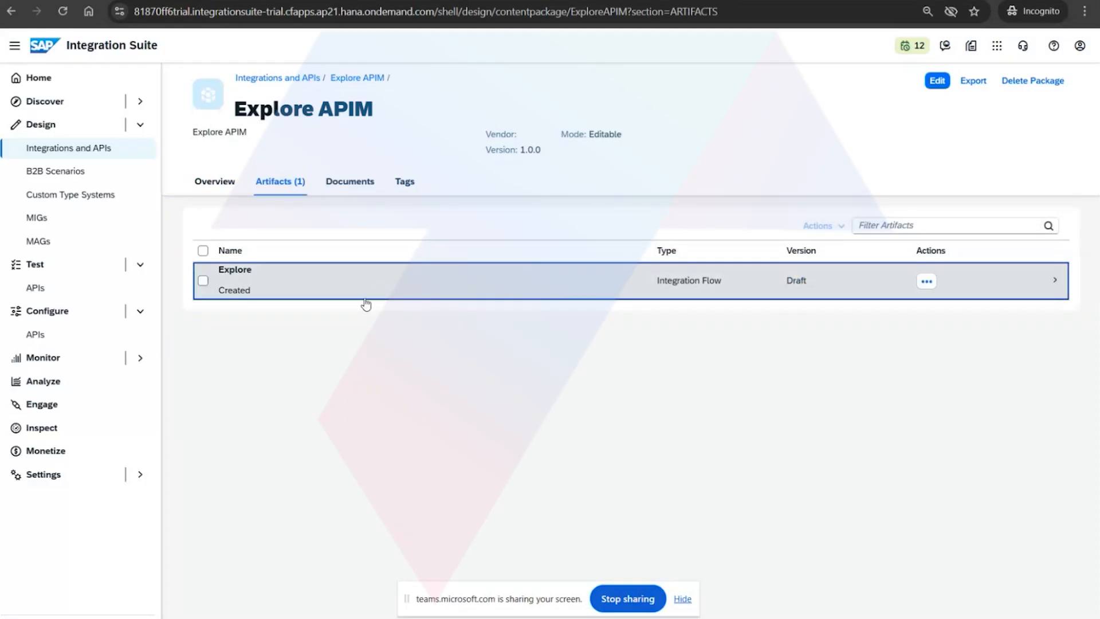
{"action": "left_click", "coordinate": [434, 290]}
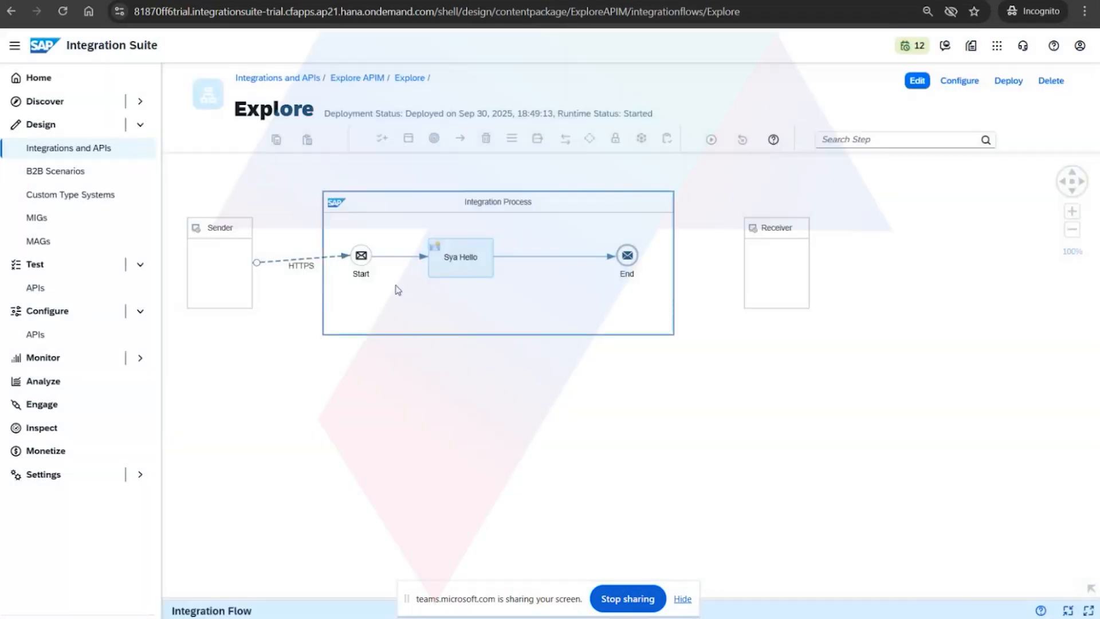
Examine the Content Modifier's message body and the HTTPS sender channel in the Explore integration flow.
{"action": "left_click", "coordinate": [460, 264]}
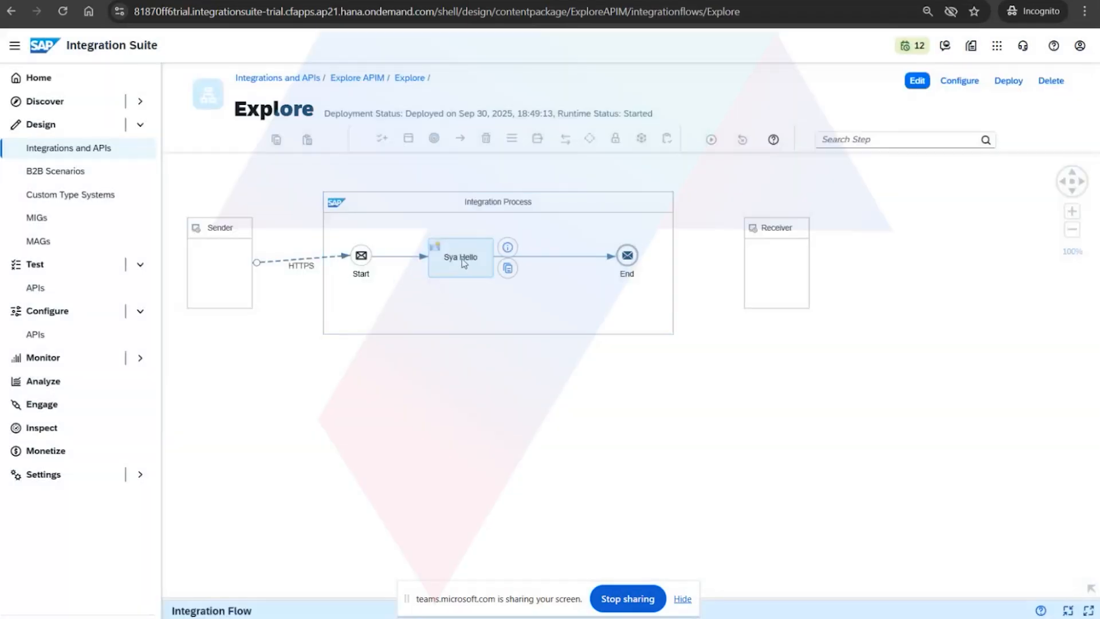
{"action": "left_click", "coordinate": [738, 600]}
{"action": "left_click", "coordinate": [473, 394]}
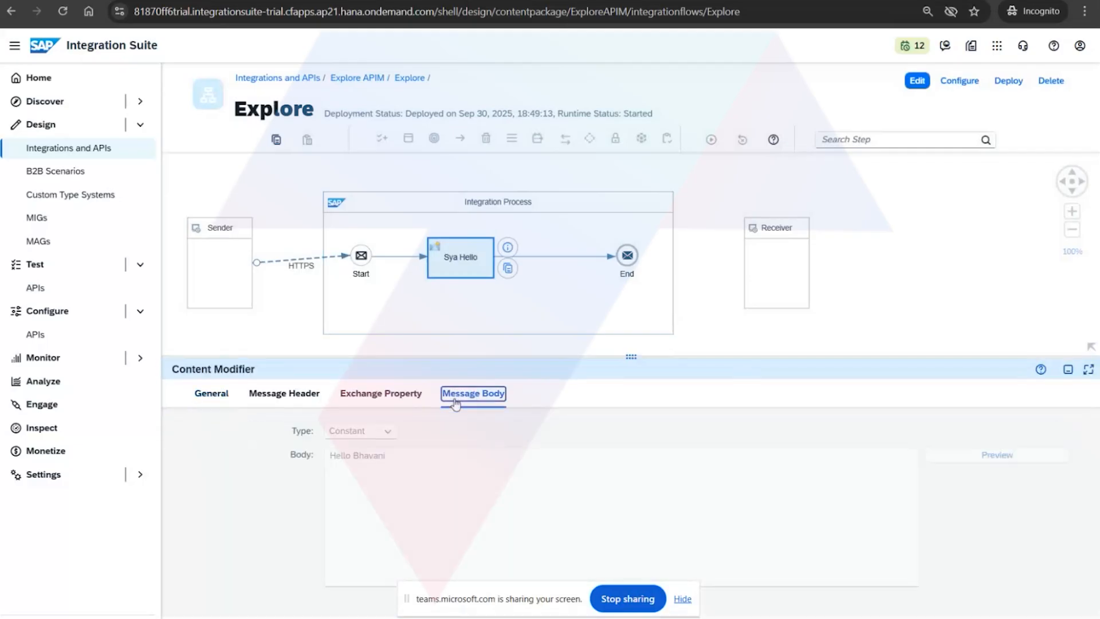
{"action": "left_click_drag", "start_coordinate": [395, 462], "coordinate": [310, 458]}
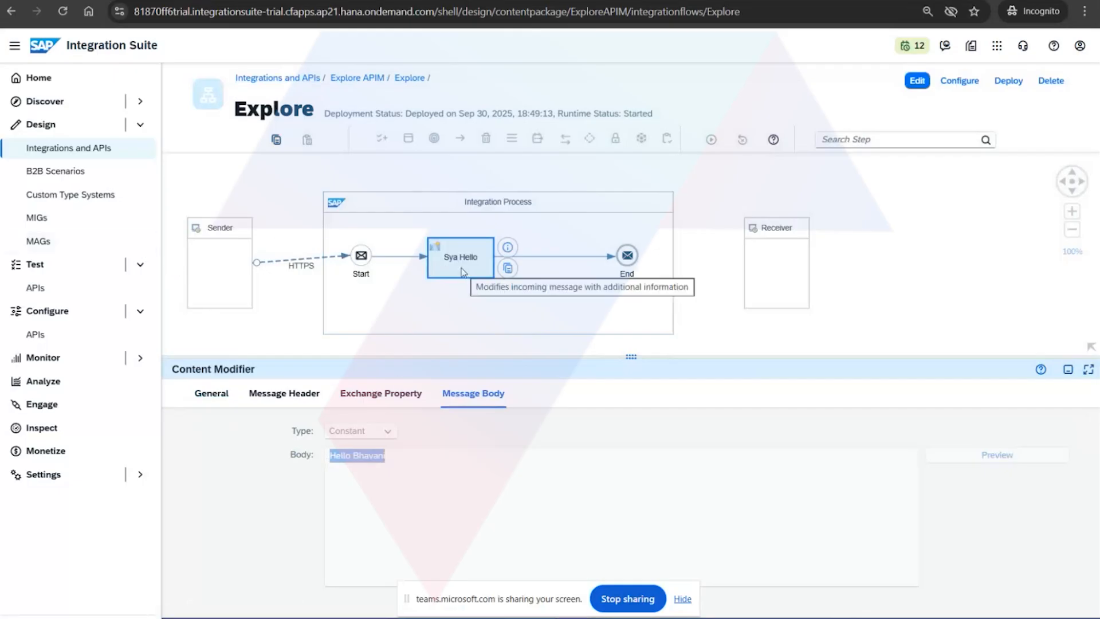
{"action": "left_click", "coordinate": [304, 262]}
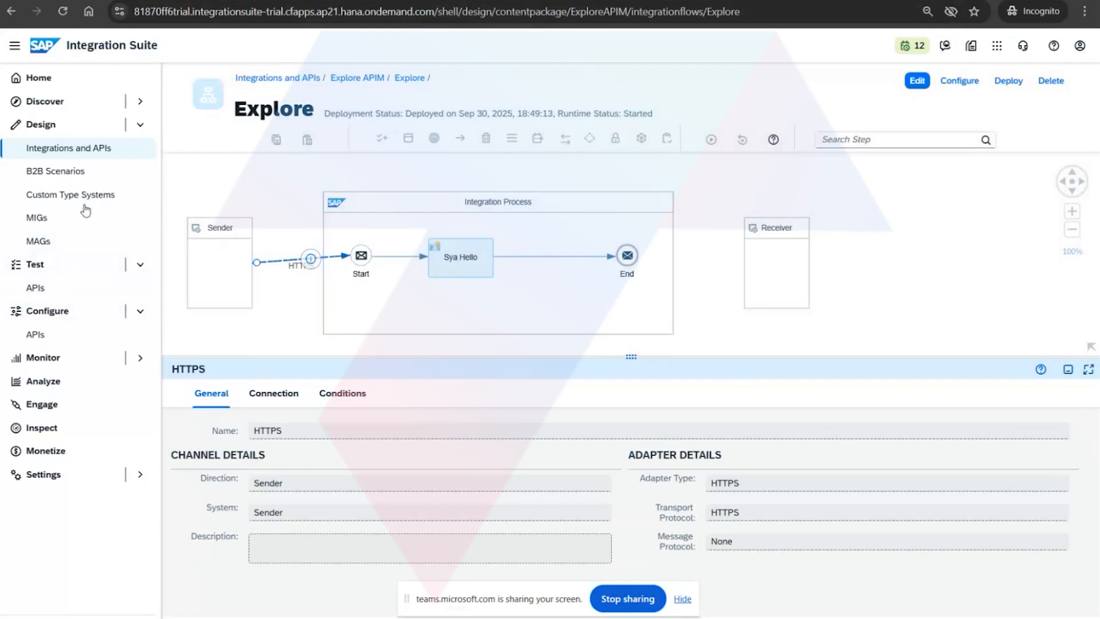
Open the Explore API proxy and examine the API provider set for its default target endpoint.
{"action": "left_click", "coordinate": [88, 155]}
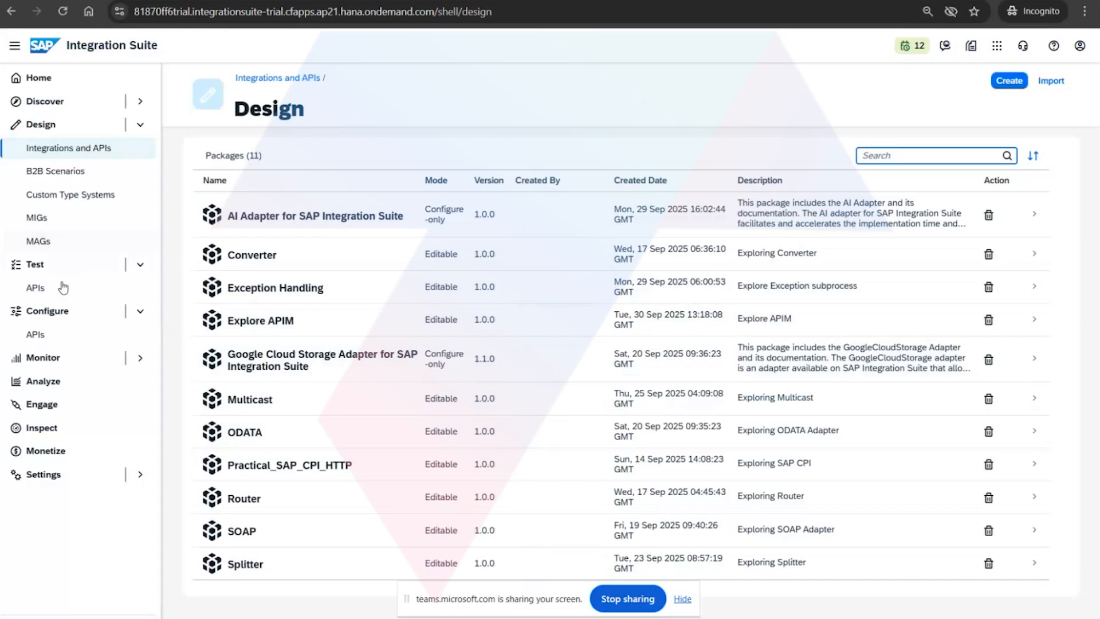
{"action": "left_click", "coordinate": [63, 292]}
{"action": "left_click", "coordinate": [54, 334]}
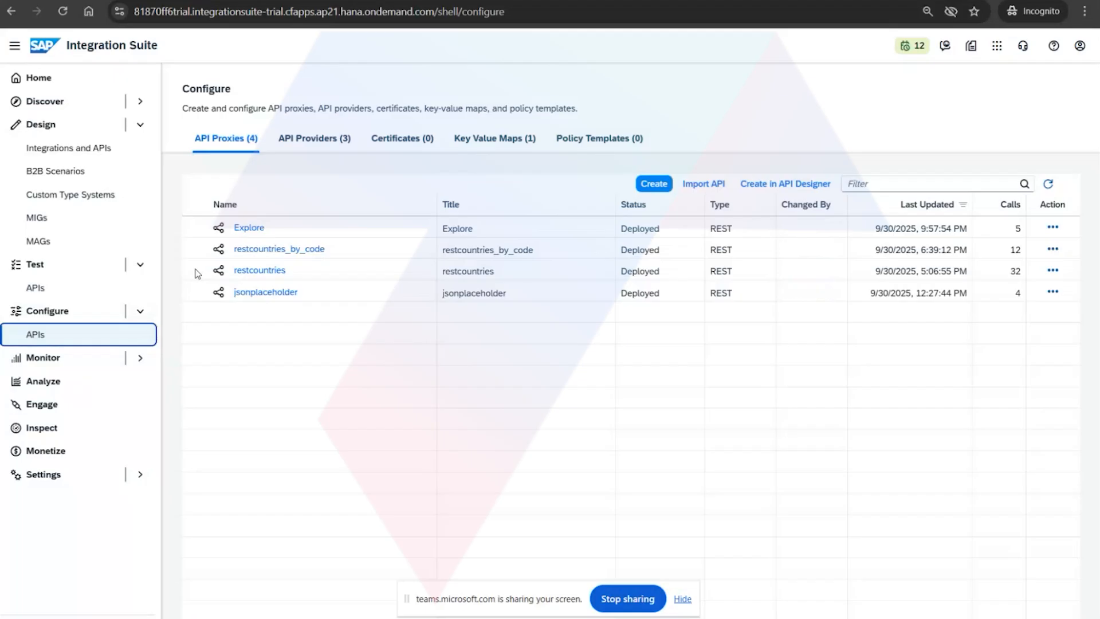
{"action": "left_click", "coordinate": [261, 229]}
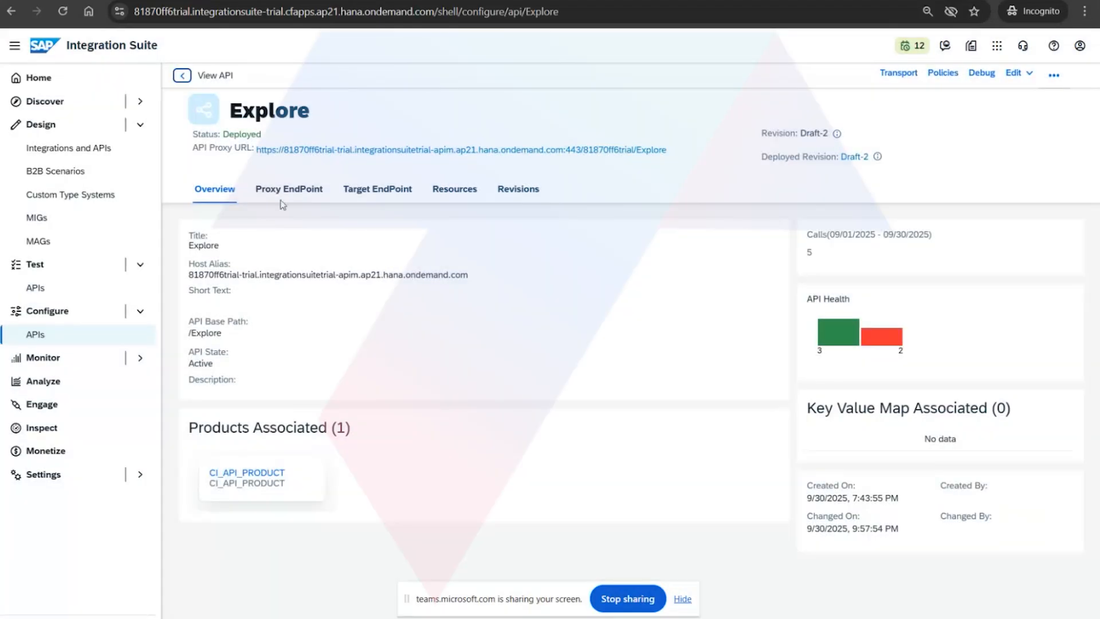
{"action": "left_click", "coordinate": [393, 198]}
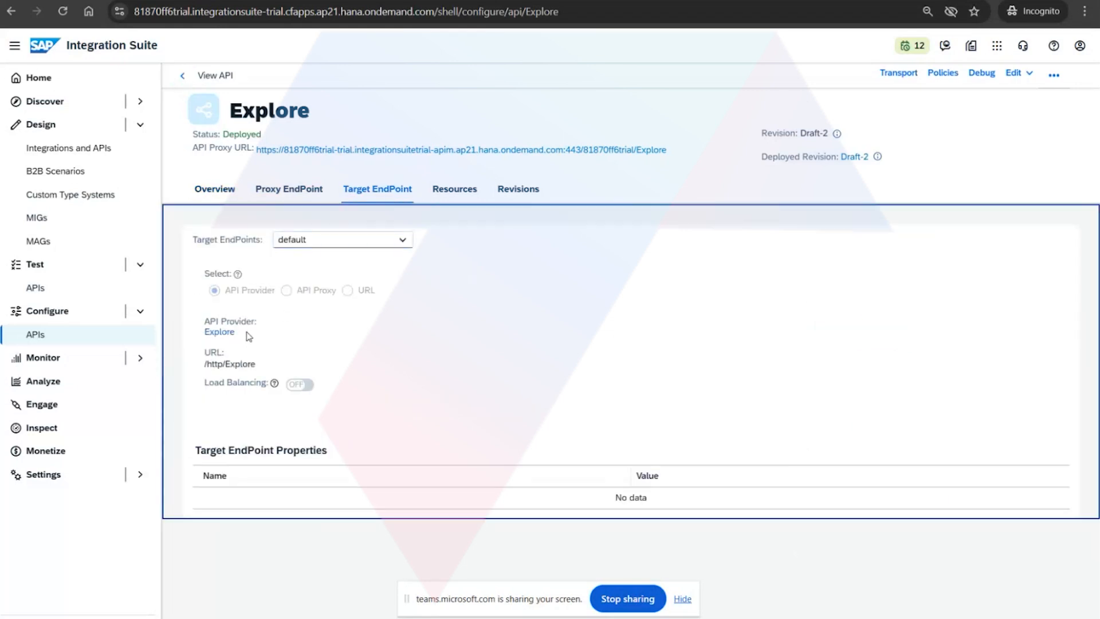
{"action": "left_click_drag", "start_coordinate": [249, 337], "coordinate": [198, 312]}
Return to the API proxies list, examine the API providers offered when creating an API, and cancel the creation.
{"action": "left_click", "coordinate": [182, 75]}
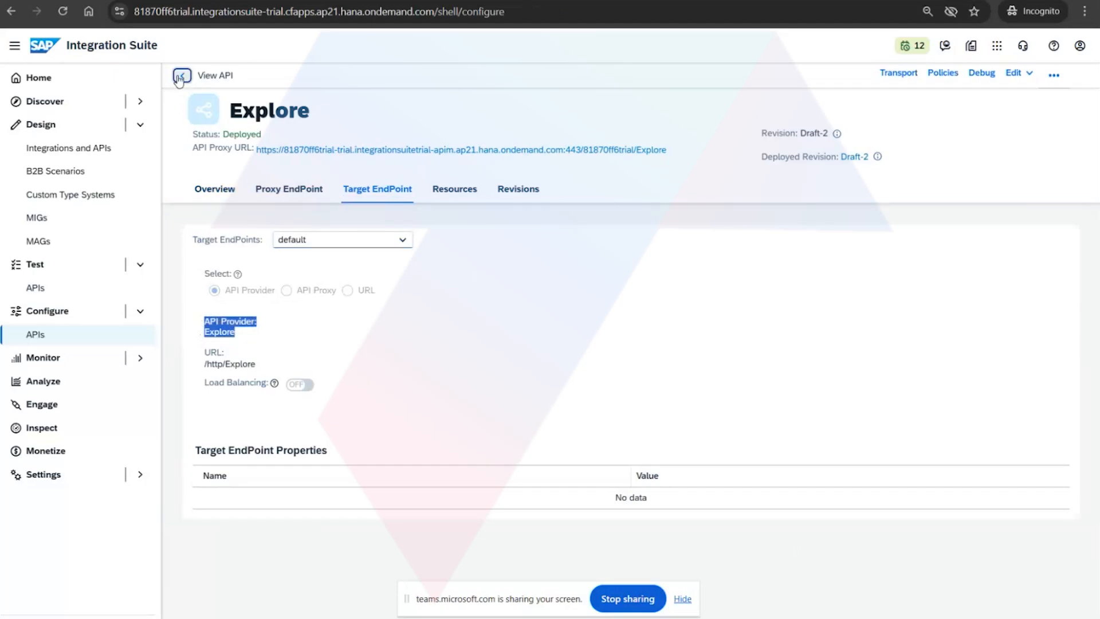
{"action": "left_click", "coordinate": [654, 184]}
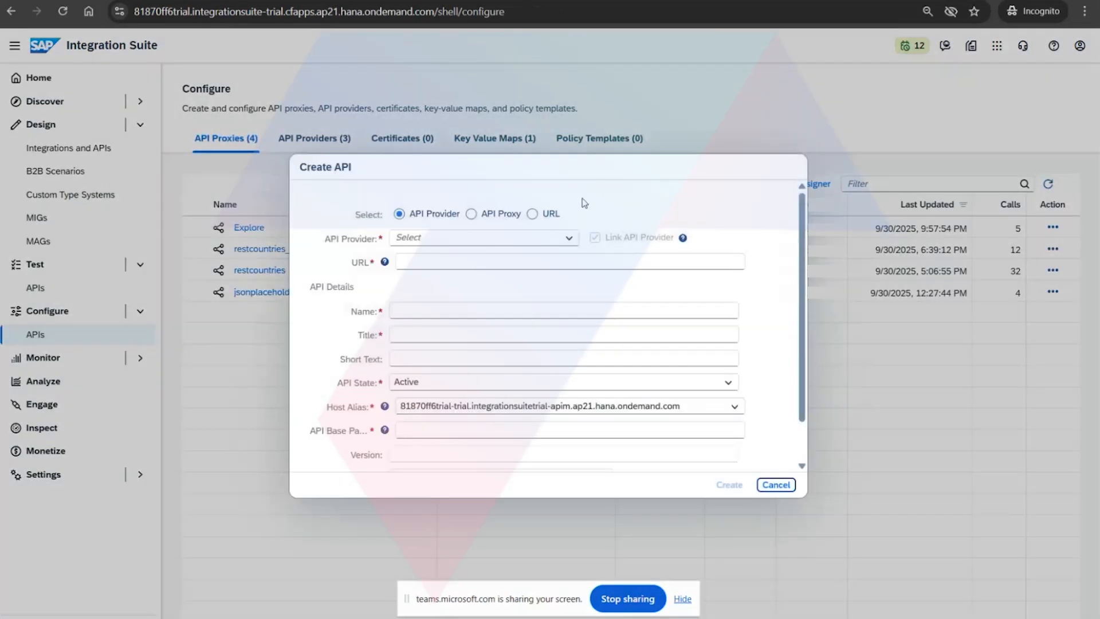
{"action": "left_click", "coordinate": [567, 240]}
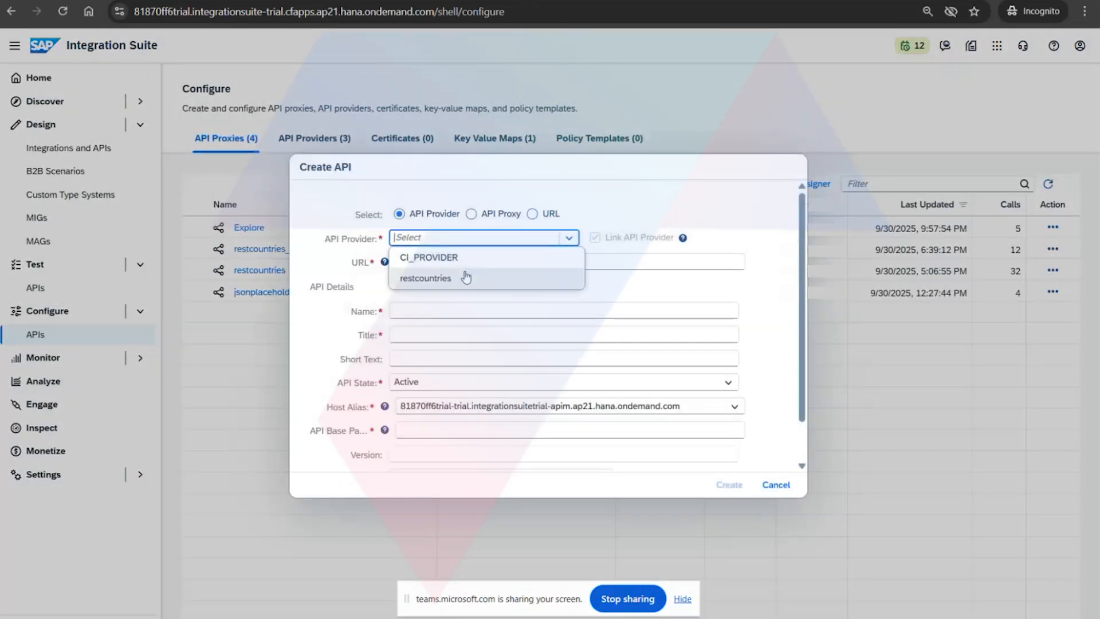
{"action": "left_click", "coordinate": [777, 485]}
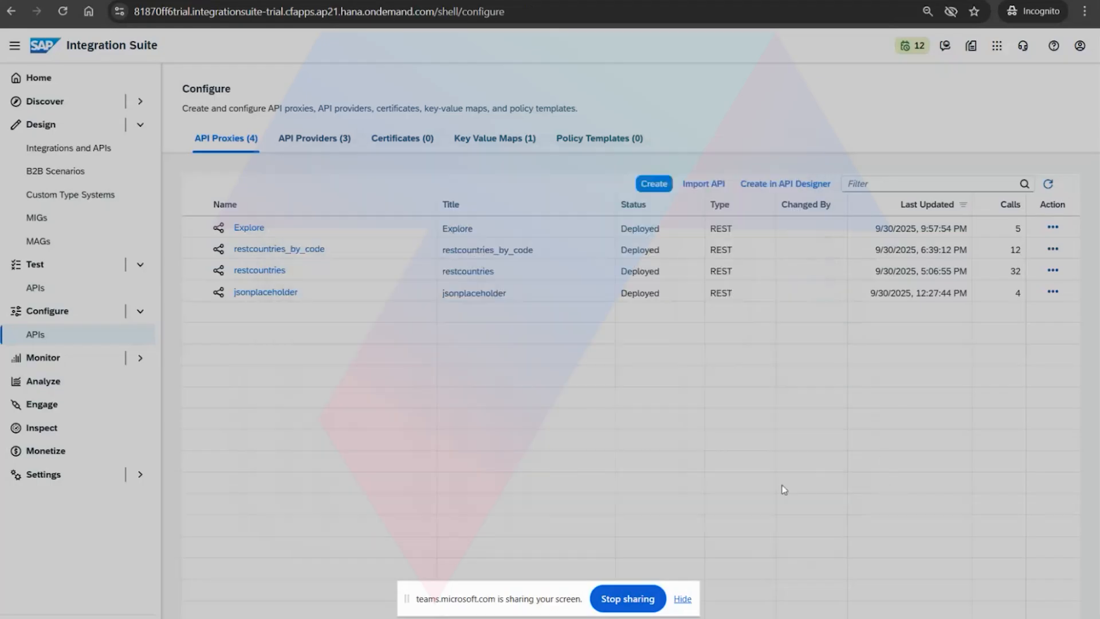
Examine the connection settings of the CI_PROVIDER API provider and return to the API providers list.
{"action": "left_click", "coordinate": [303, 141]}
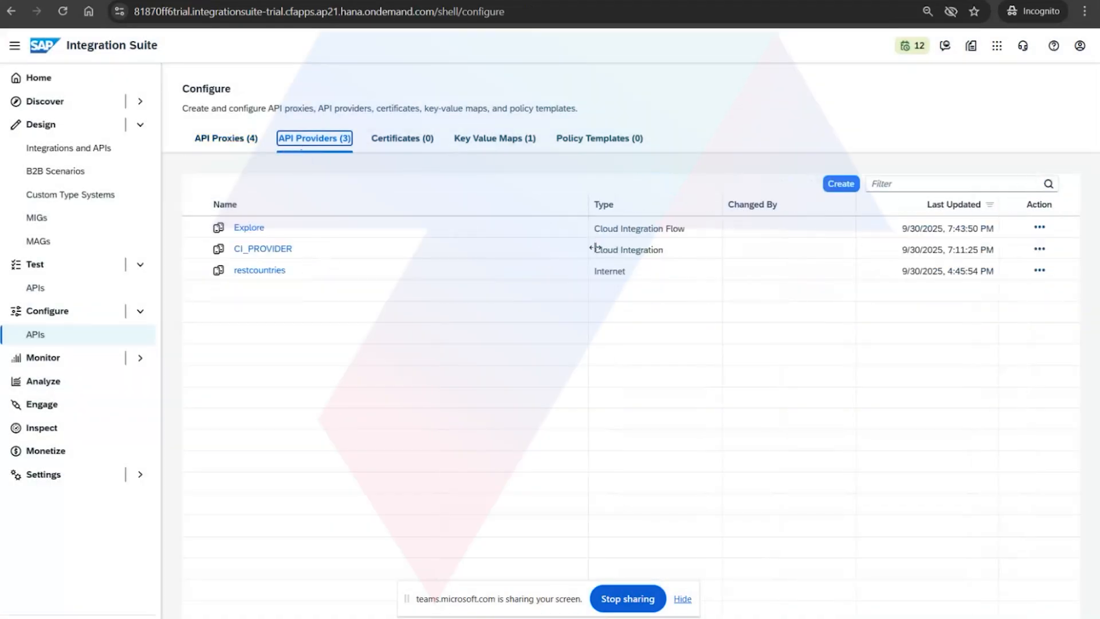
{"action": "left_click", "coordinate": [265, 250]}
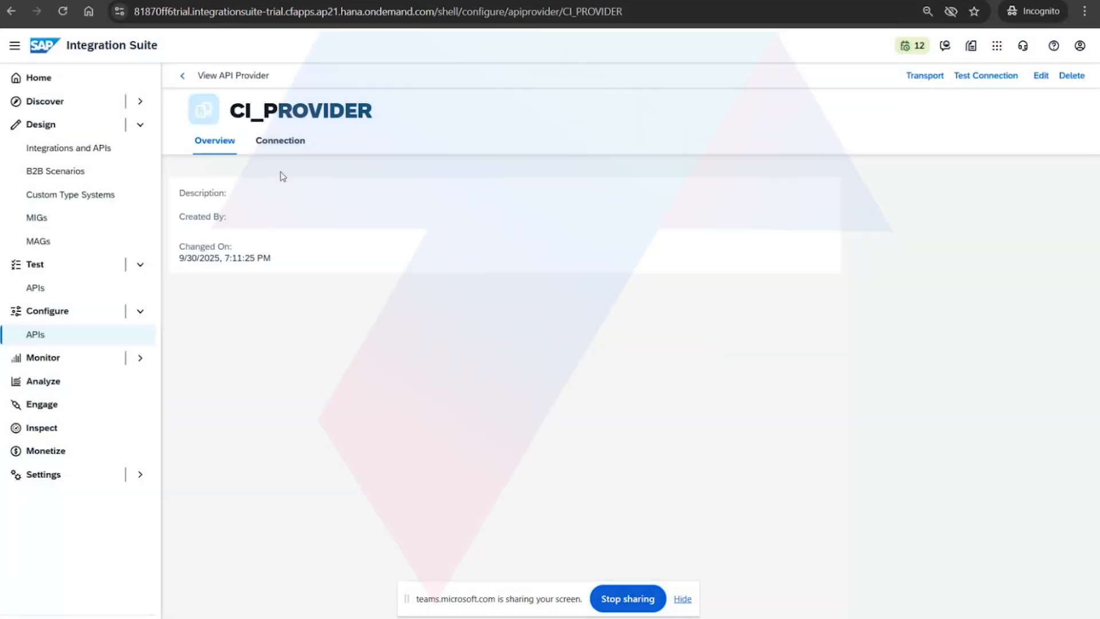
{"action": "left_click", "coordinate": [281, 144]}
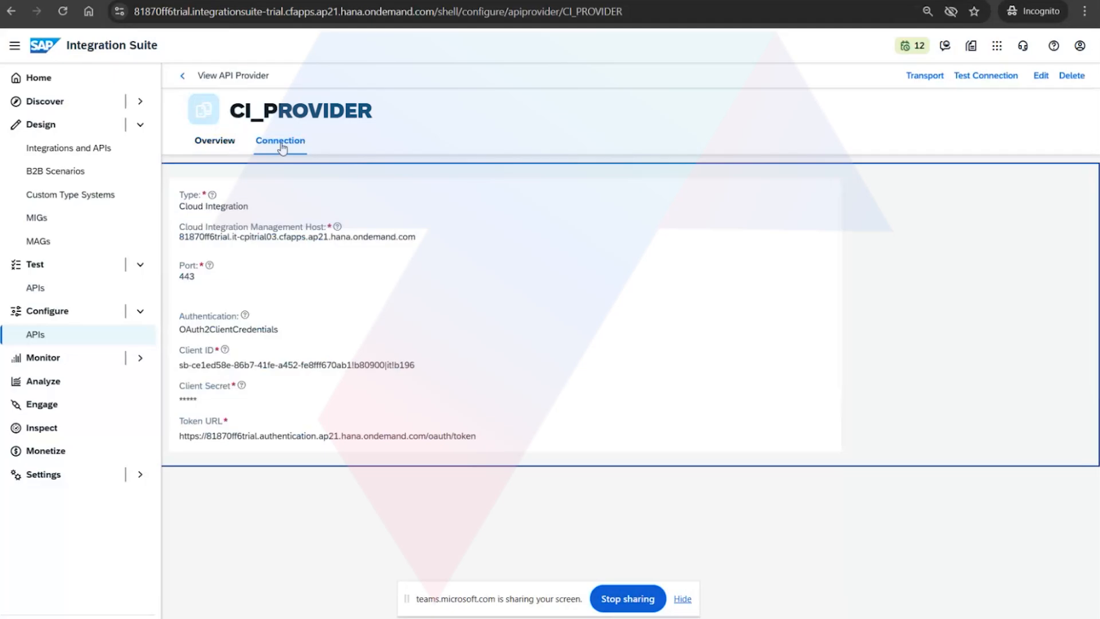
{"action": "left_click", "coordinate": [178, 82]}
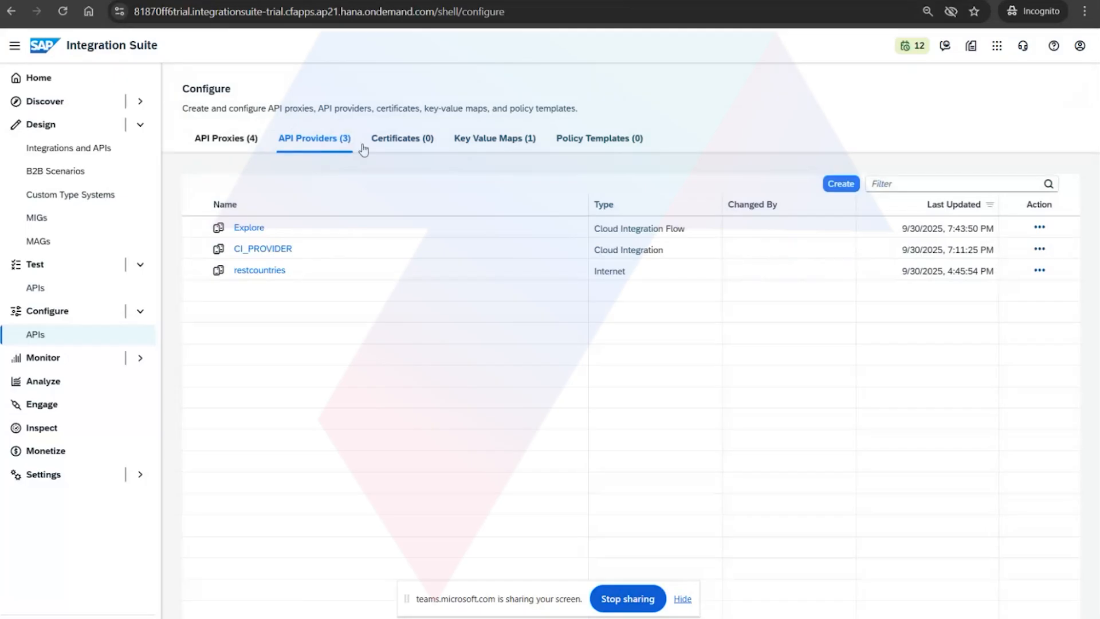
Start a new API provider named CPI_Provider and open its connection settings.
{"action": "left_click", "coordinate": [842, 183]}
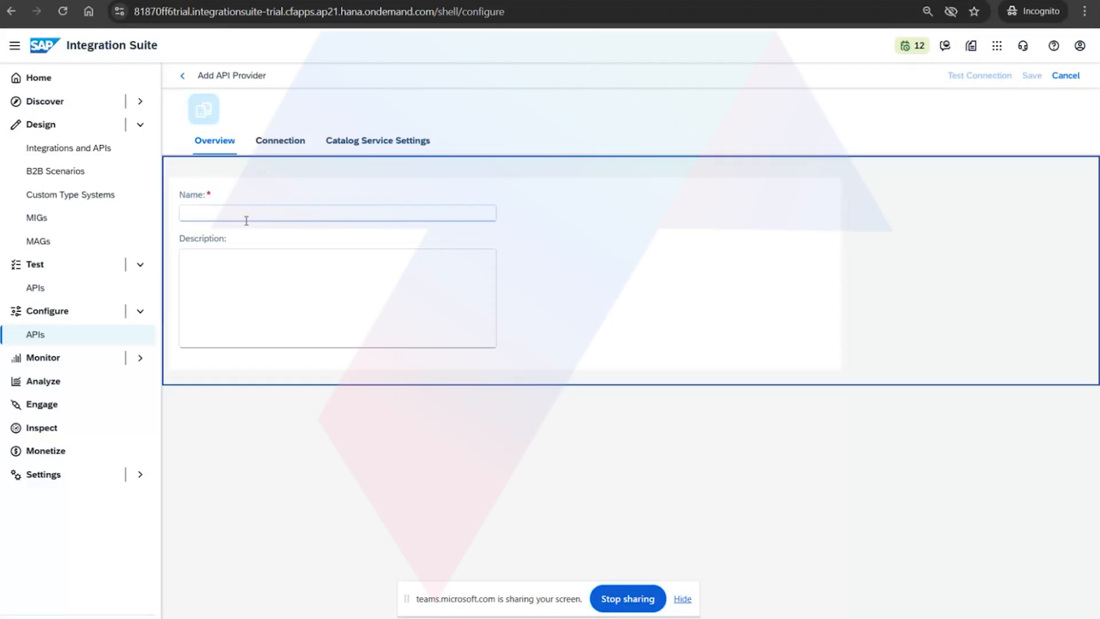
{"action": "left_click", "coordinate": [250, 214]}
{"action": "type", "text": "CPI"}
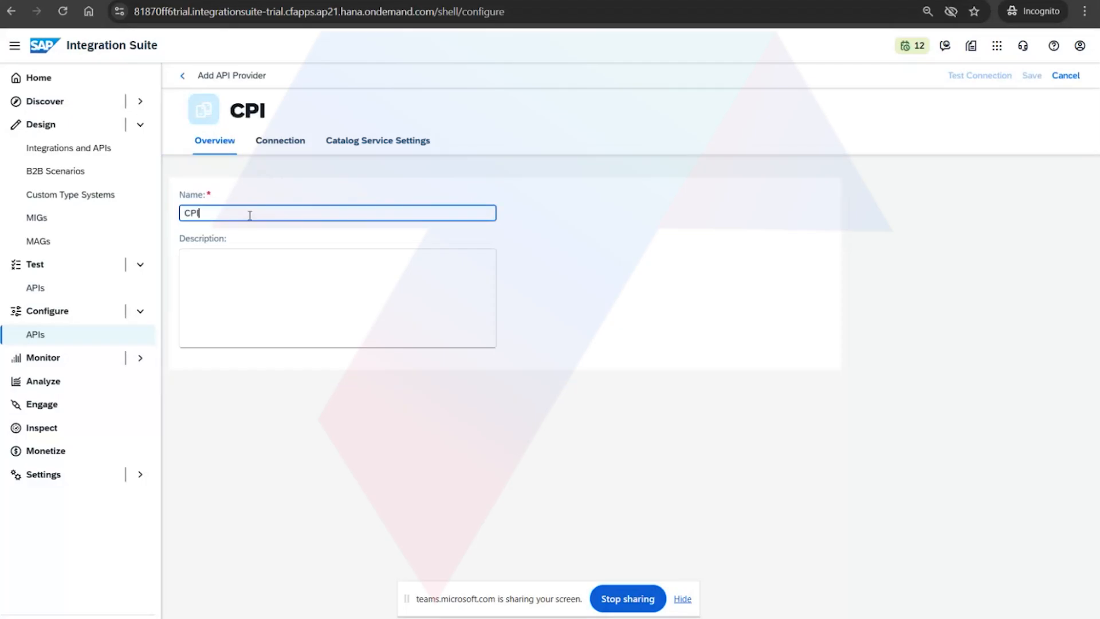
{"action": "type", "text": "_Provider"}
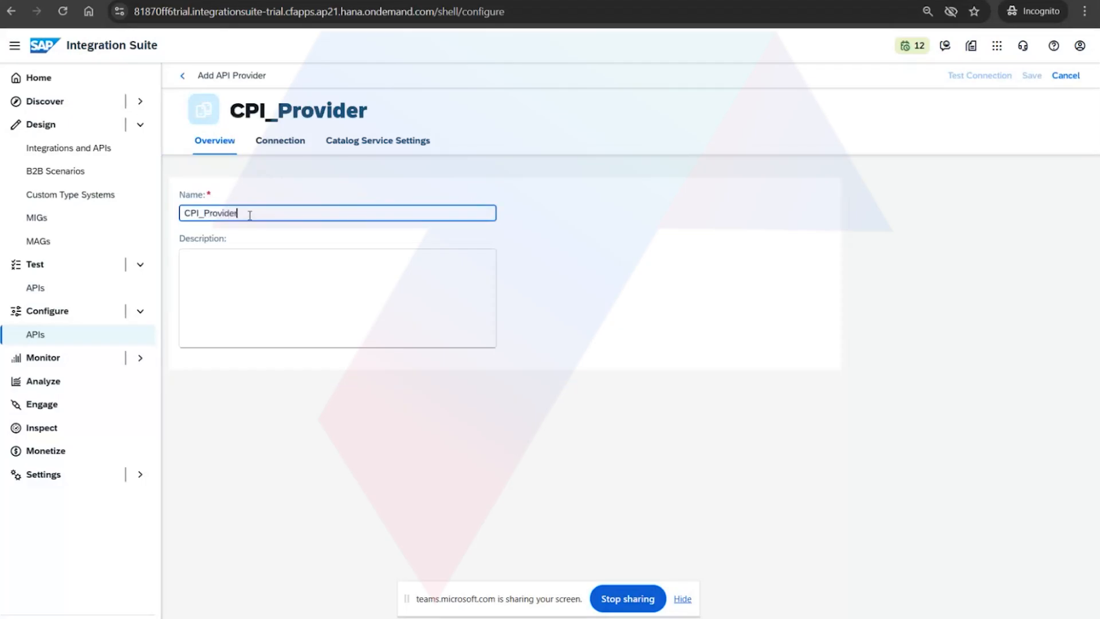
{"action": "left_click", "coordinate": [277, 144]}
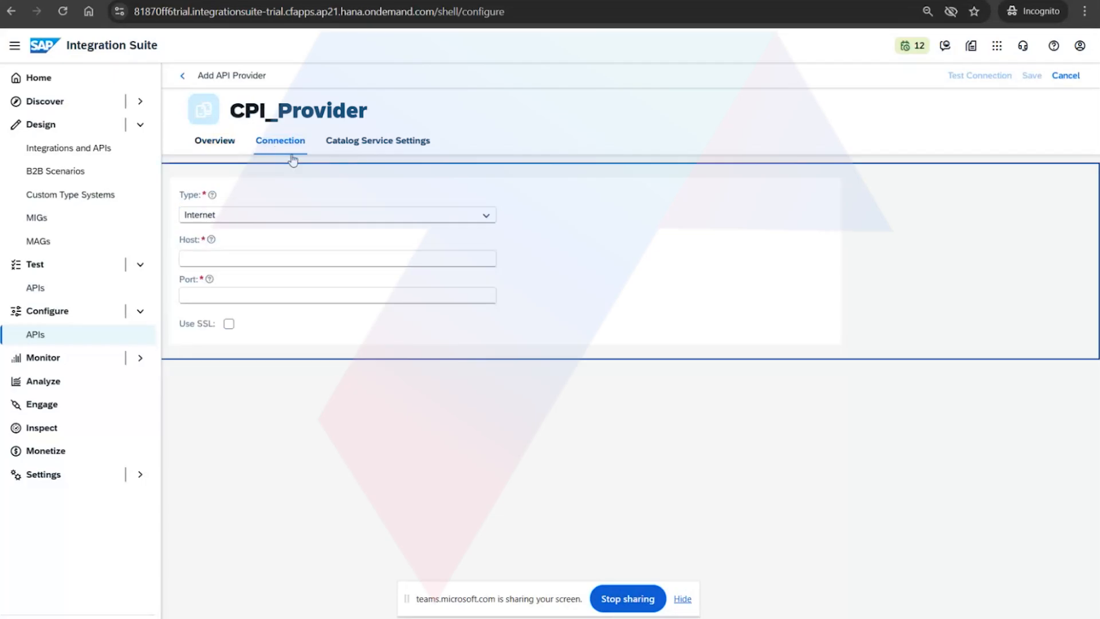
Set the new provider's connection type to On Premise and check its Host and Location ID fields.
{"action": "left_click", "coordinate": [485, 216]}
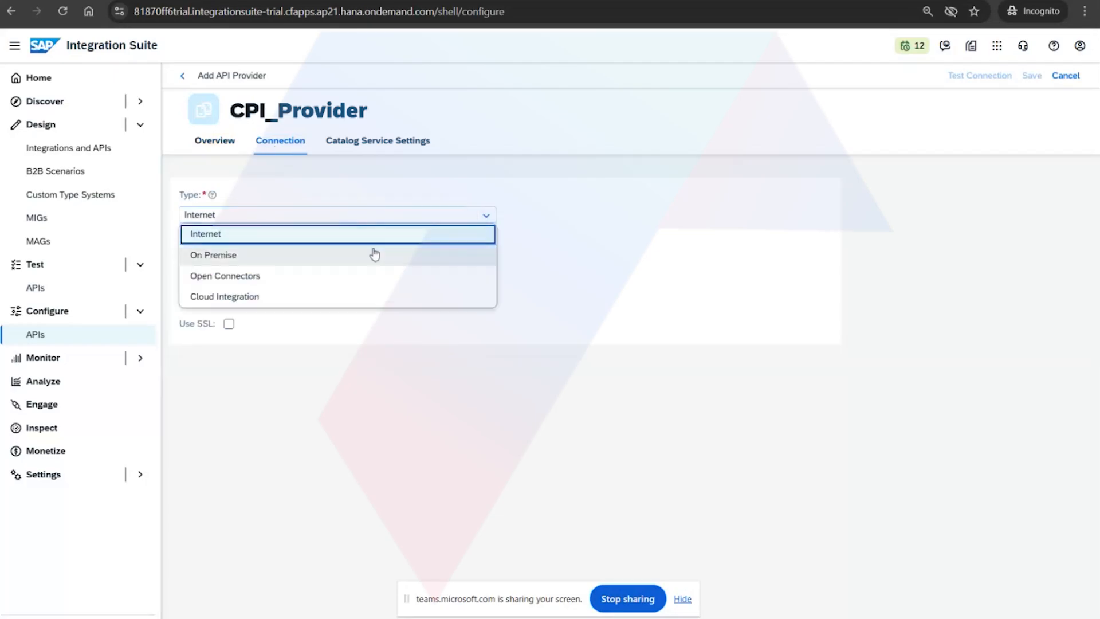
{"action": "left_click", "coordinate": [255, 256]}
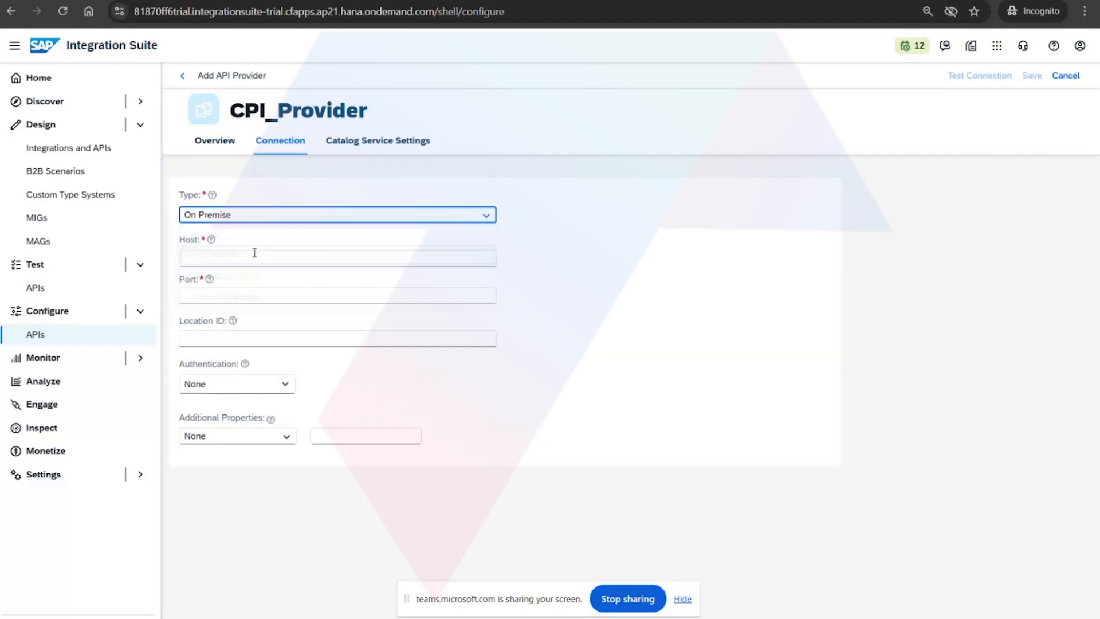
{"action": "left_click", "coordinate": [235, 256]}
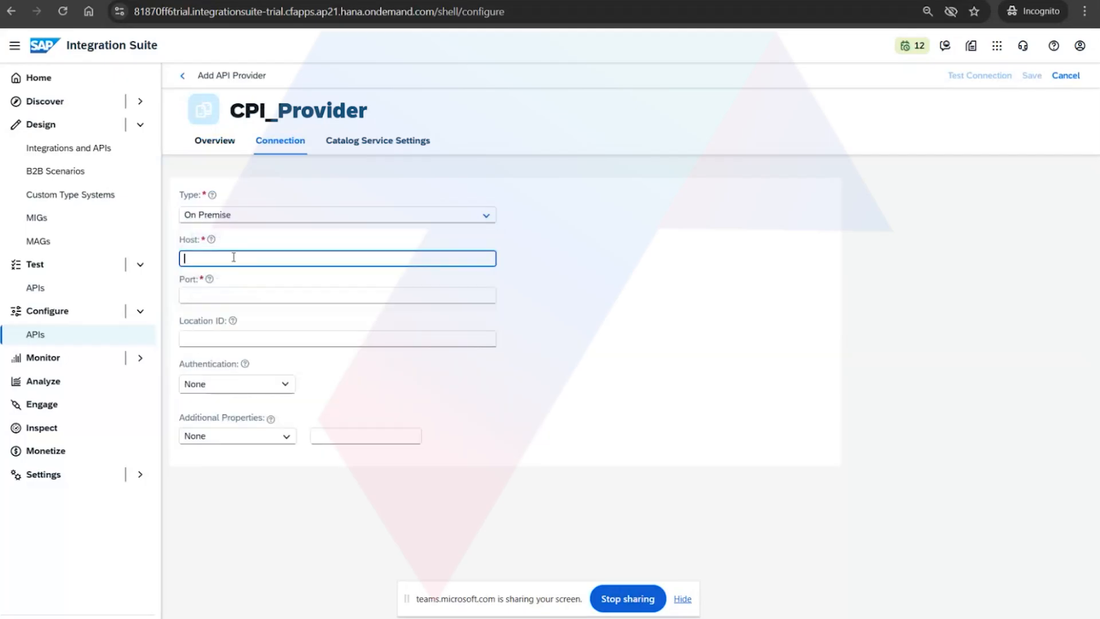
{"action": "left_click", "coordinate": [215, 339]}
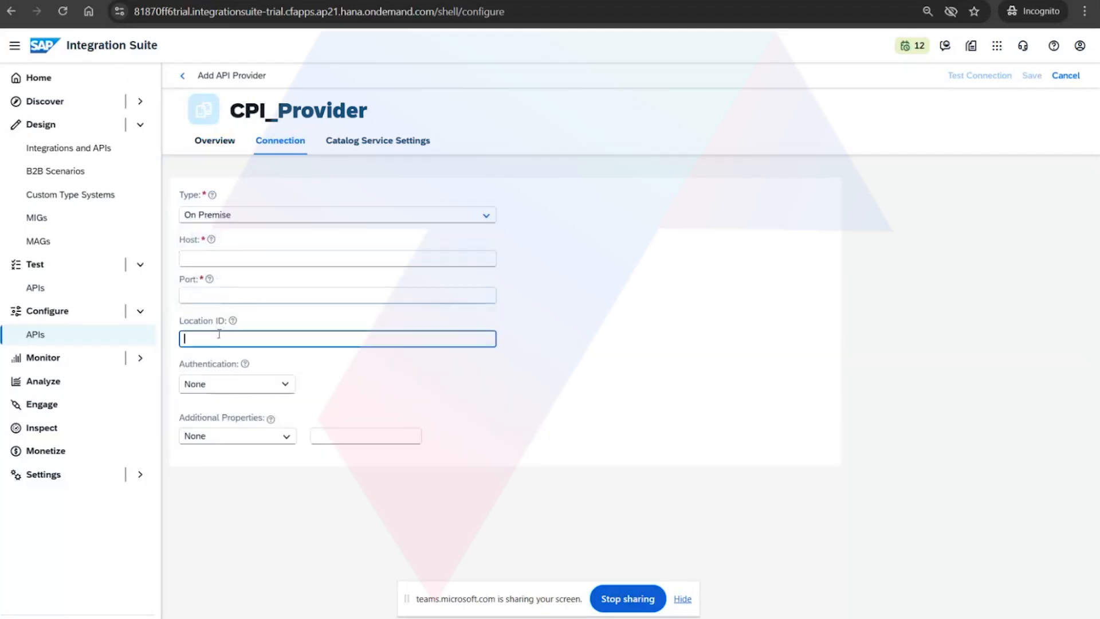
Set the new provider's connection type to Cloud Integration and go to its management host field.
{"action": "left_click", "coordinate": [486, 215]}
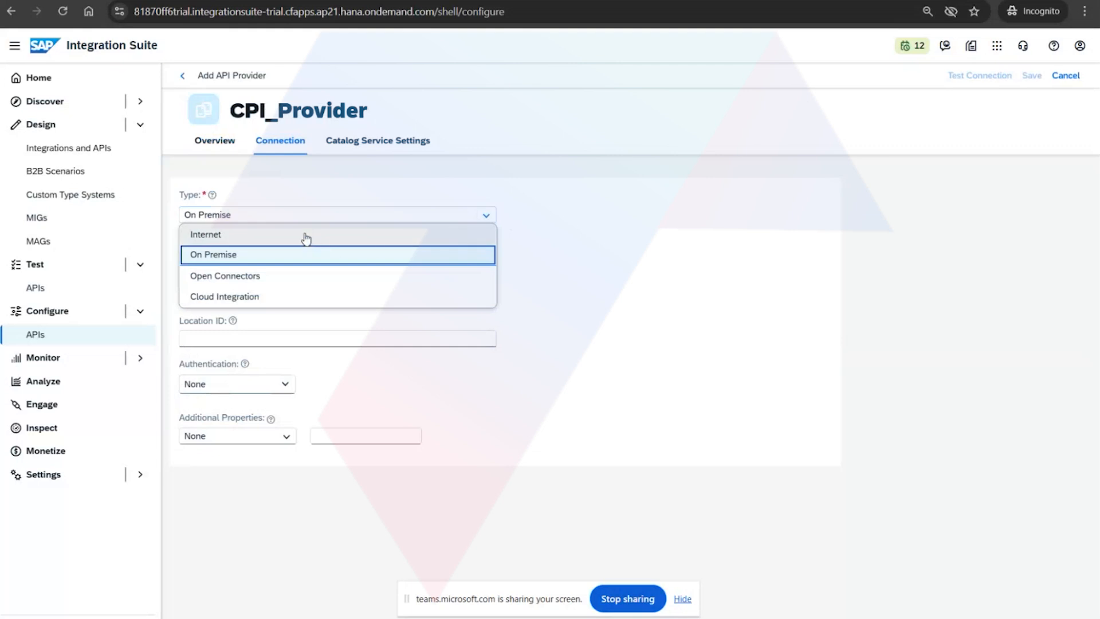
{"action": "left_click", "coordinate": [283, 297]}
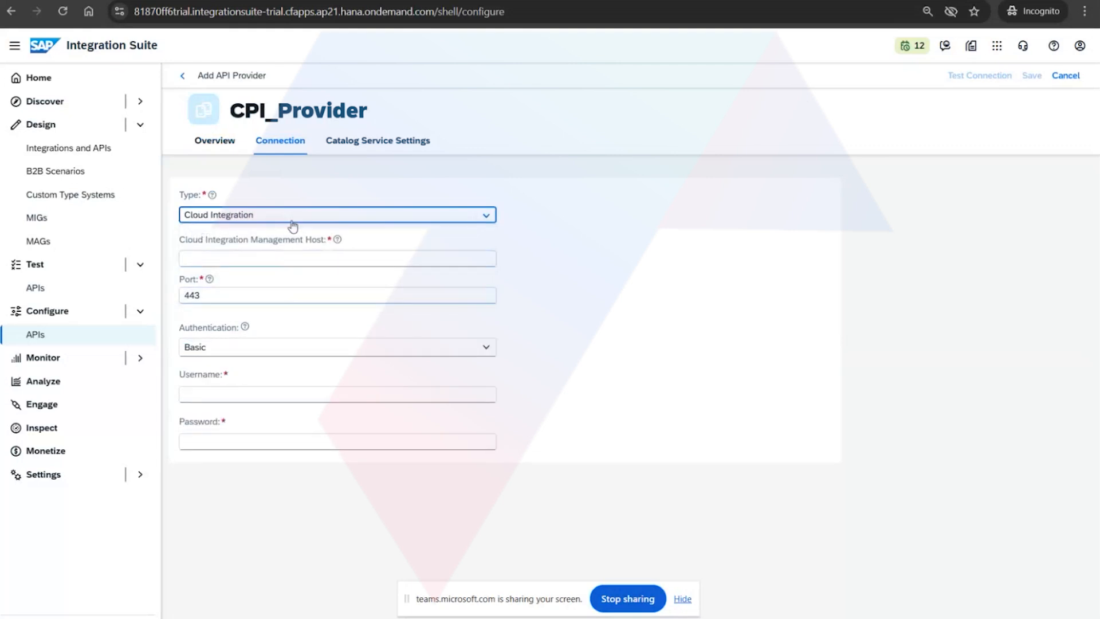
{"action": "left_click", "coordinate": [289, 258]}
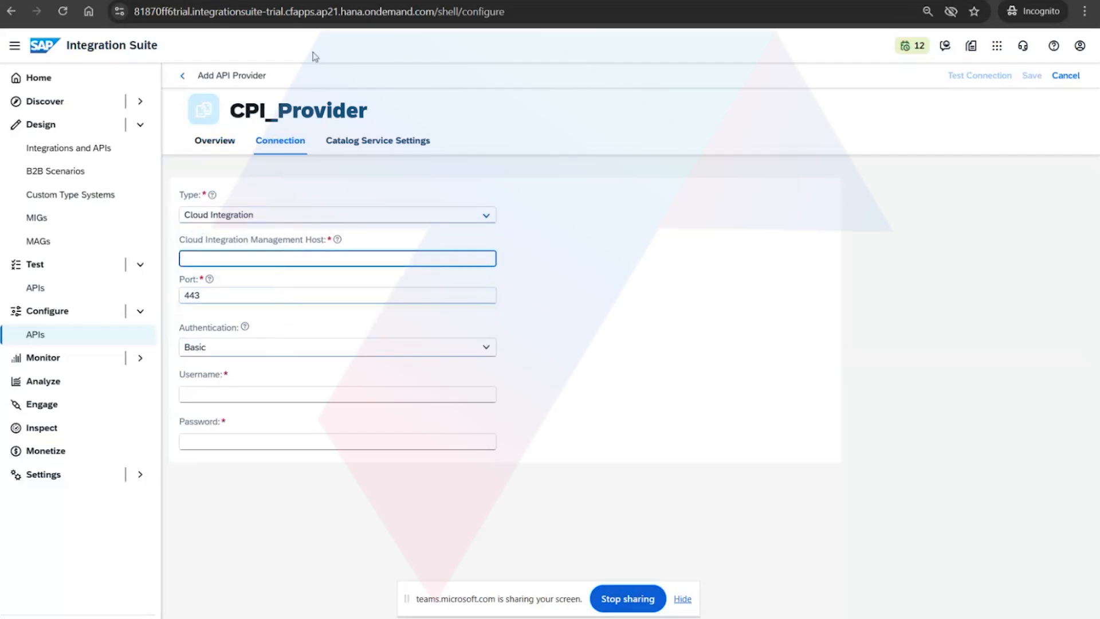
Open the trial subaccount in SAP BTP Cockpit in a new browser tab and go to the service instances under Instances and Subscriptions.
{"action": "key", "text": "ctrl+t"}
{"action": "left_click", "coordinate": [592, 41]}
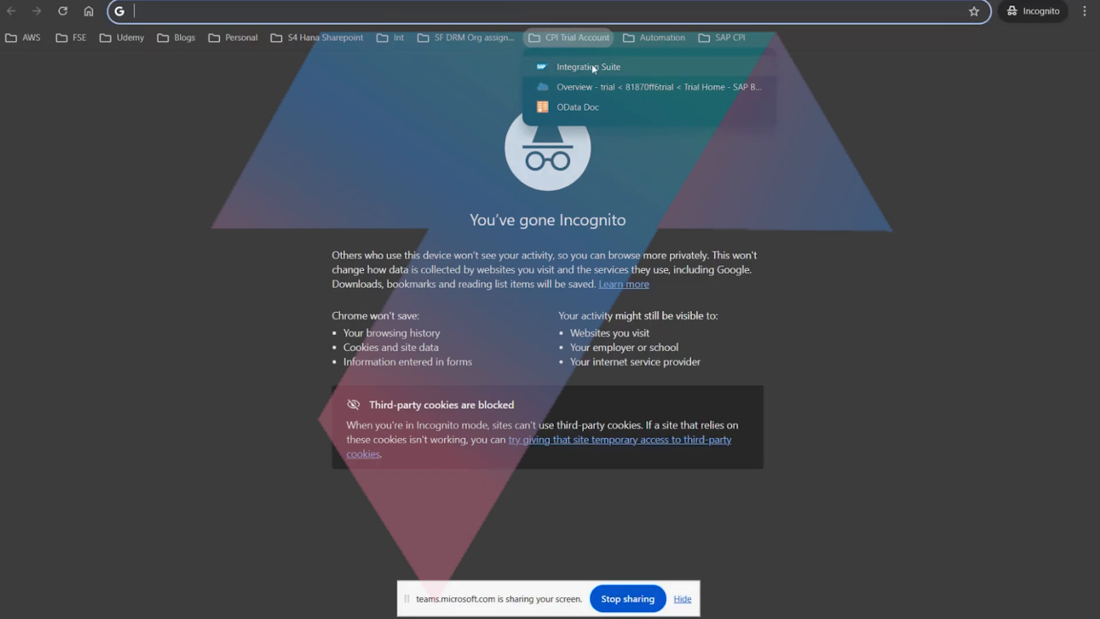
{"action": "left_click", "coordinate": [596, 94]}
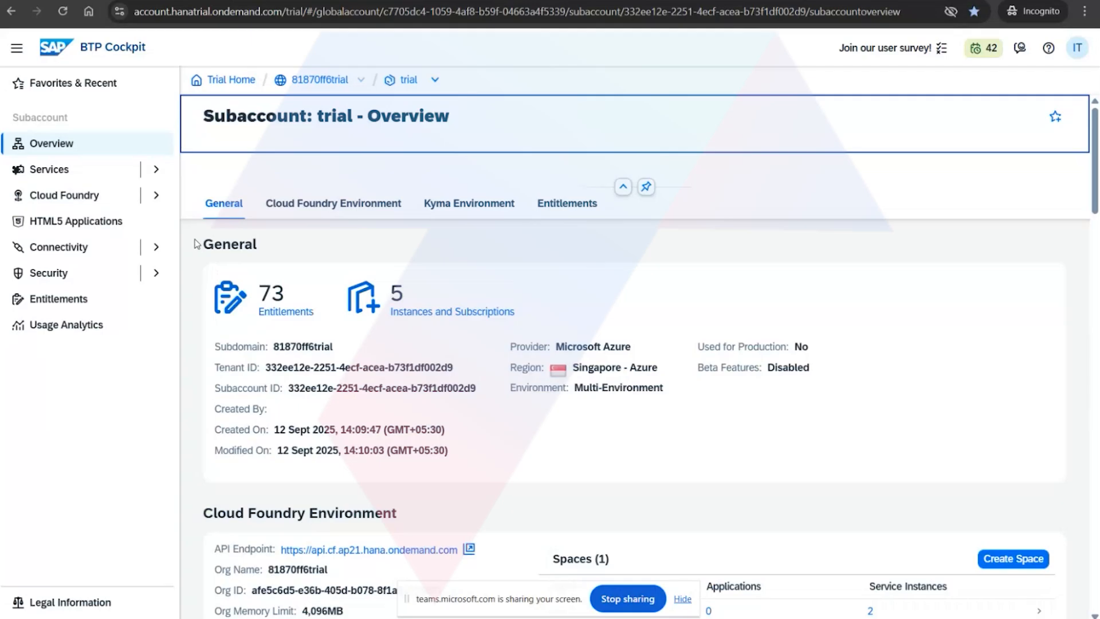
{"action": "left_click", "coordinate": [162, 176]}
{"action": "left_click", "coordinate": [158, 171]}
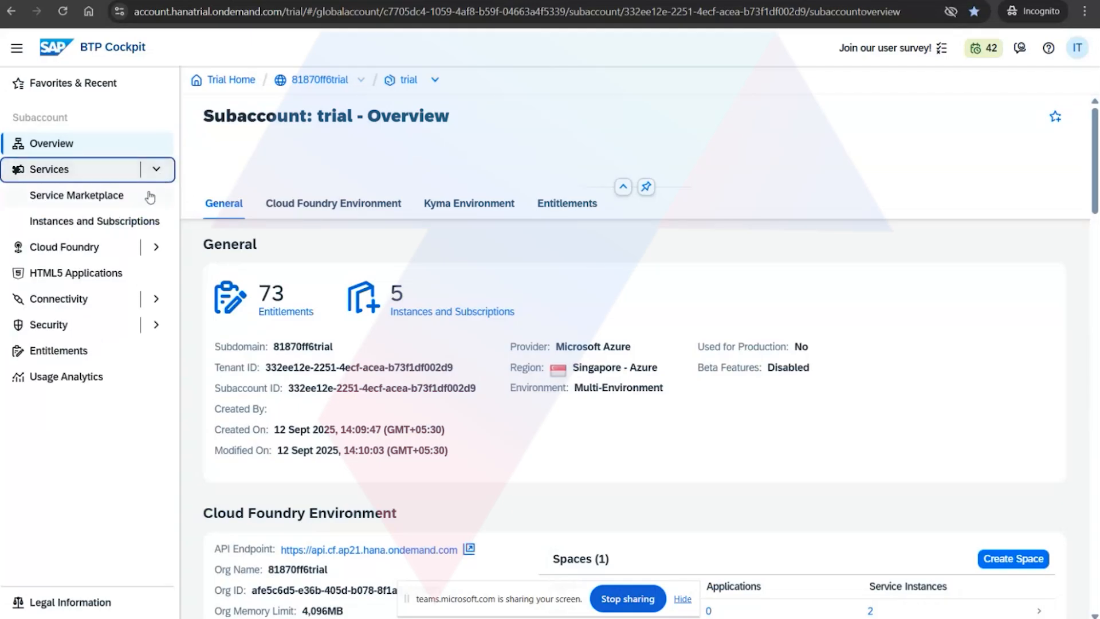
{"action": "left_click", "coordinate": [137, 222]}
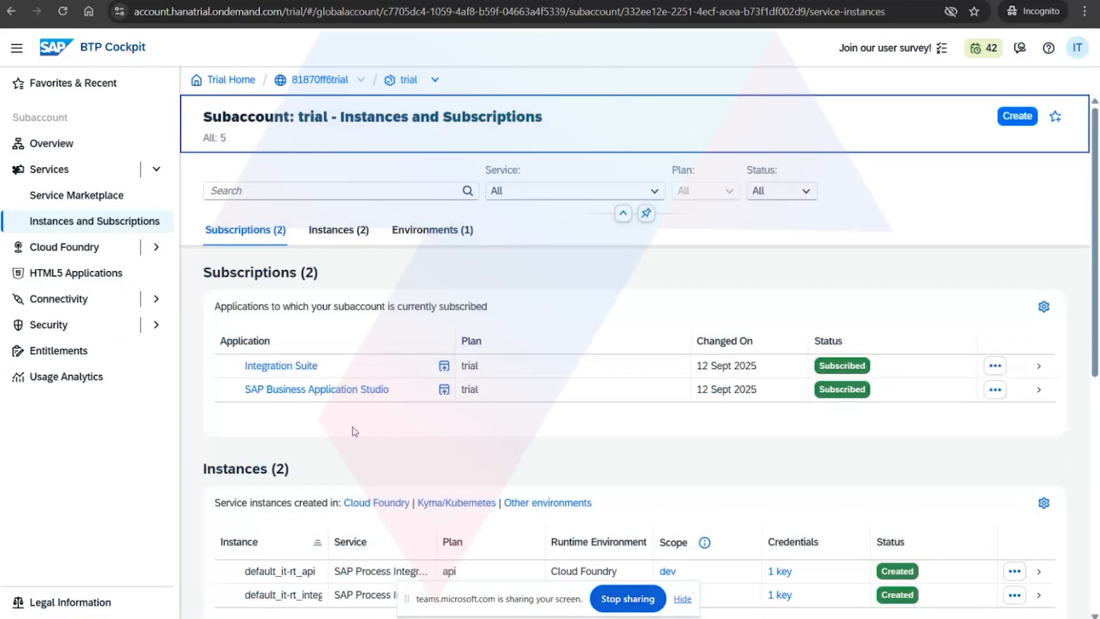
{"action": "scroll", "coordinate": [357, 430], "scroll_direction": "down", "scroll_amount": 5}
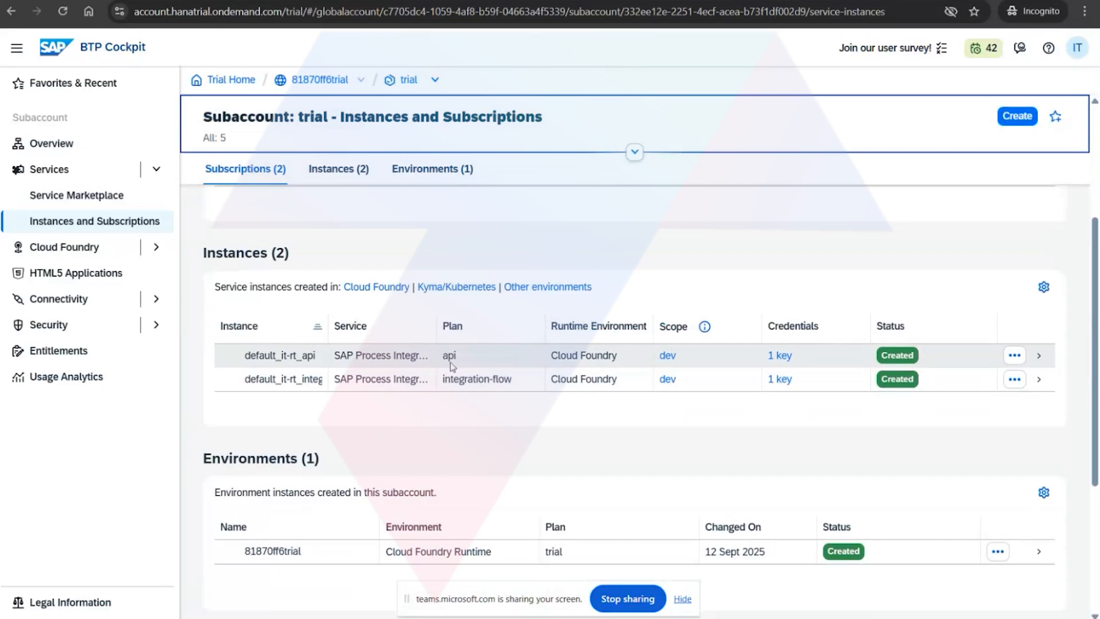
View the credentials of the default_it-rt_api instance's service key and select the host portion of the url value.
{"action": "left_click", "coordinate": [1015, 356]}
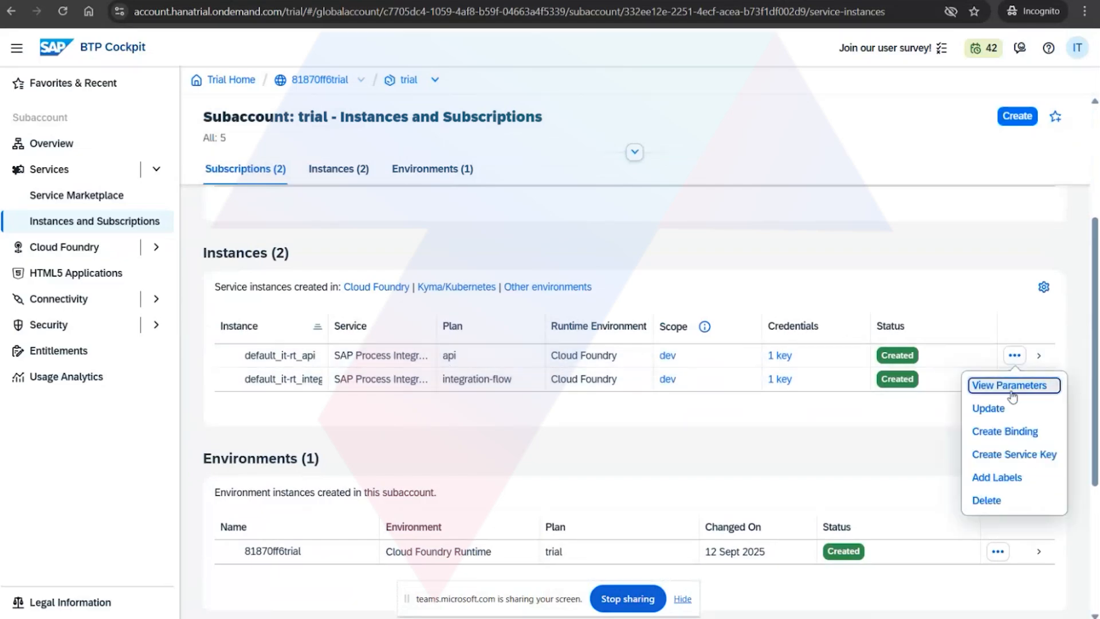
{"action": "left_click", "coordinate": [880, 441]}
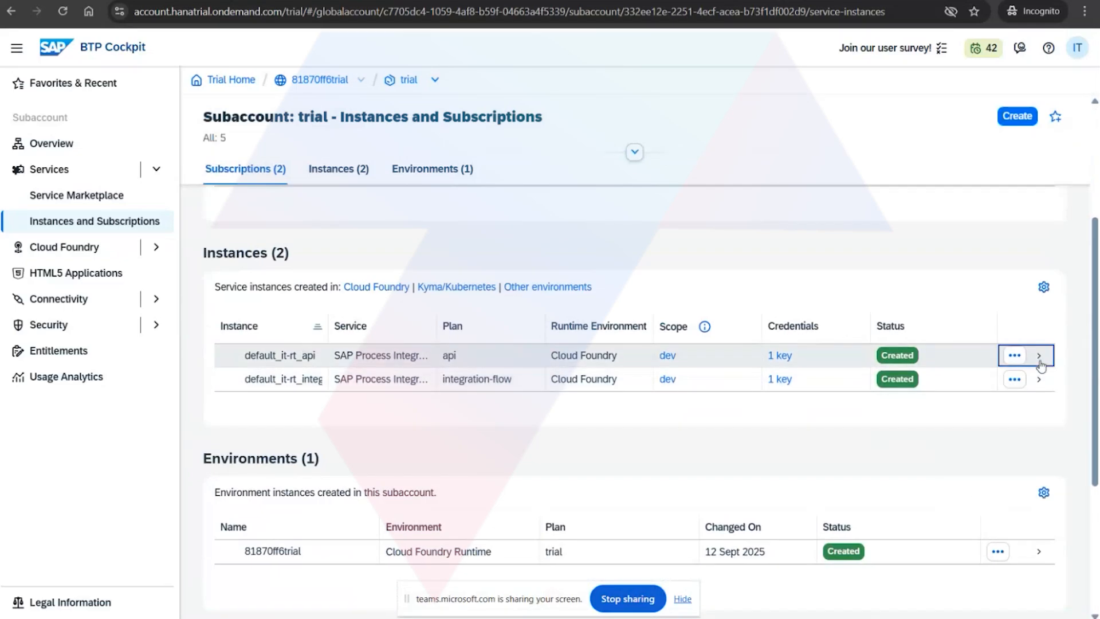
{"action": "left_click", "coordinate": [1034, 356]}
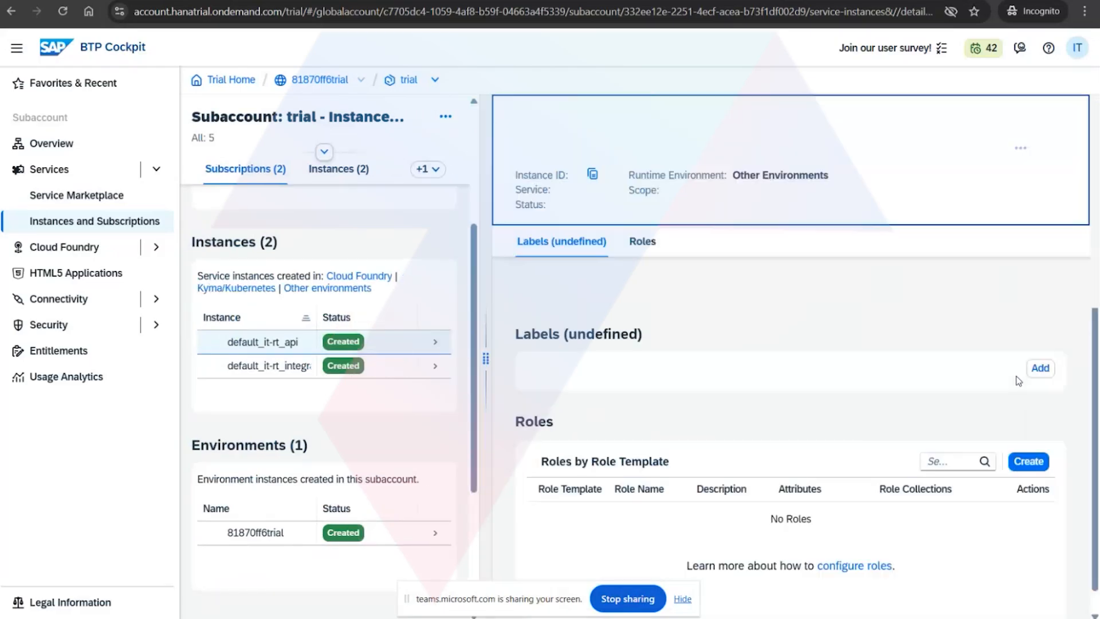
{"action": "scroll", "coordinate": [992, 455], "scroll_direction": "down", "scroll_amount": 2}
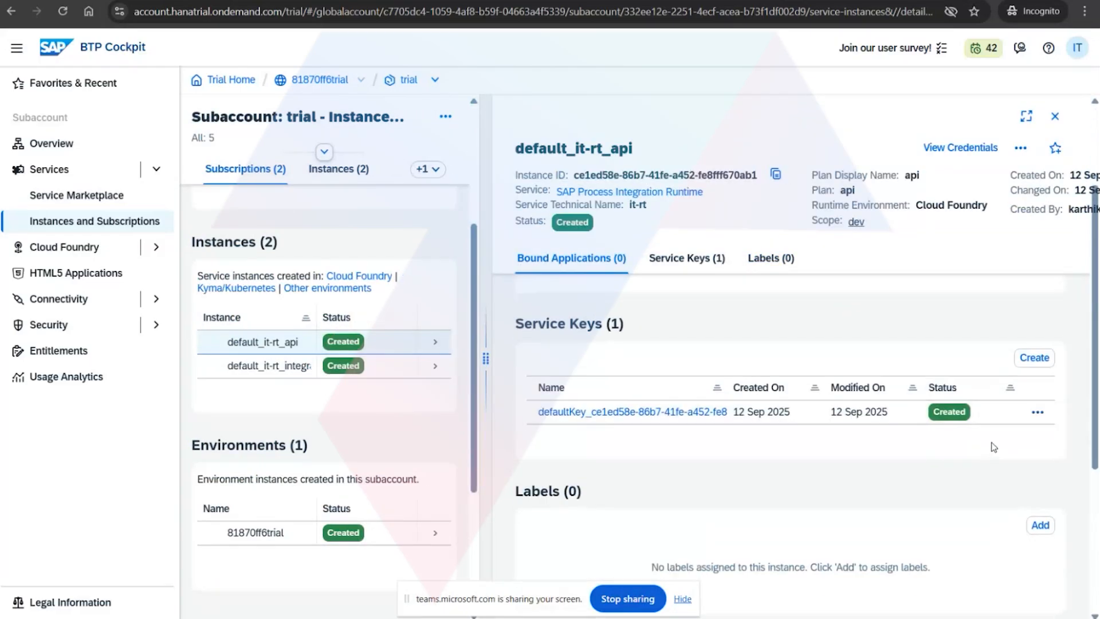
{"action": "scroll", "coordinate": [1004, 450], "scroll_direction": "down", "scroll_amount": 1}
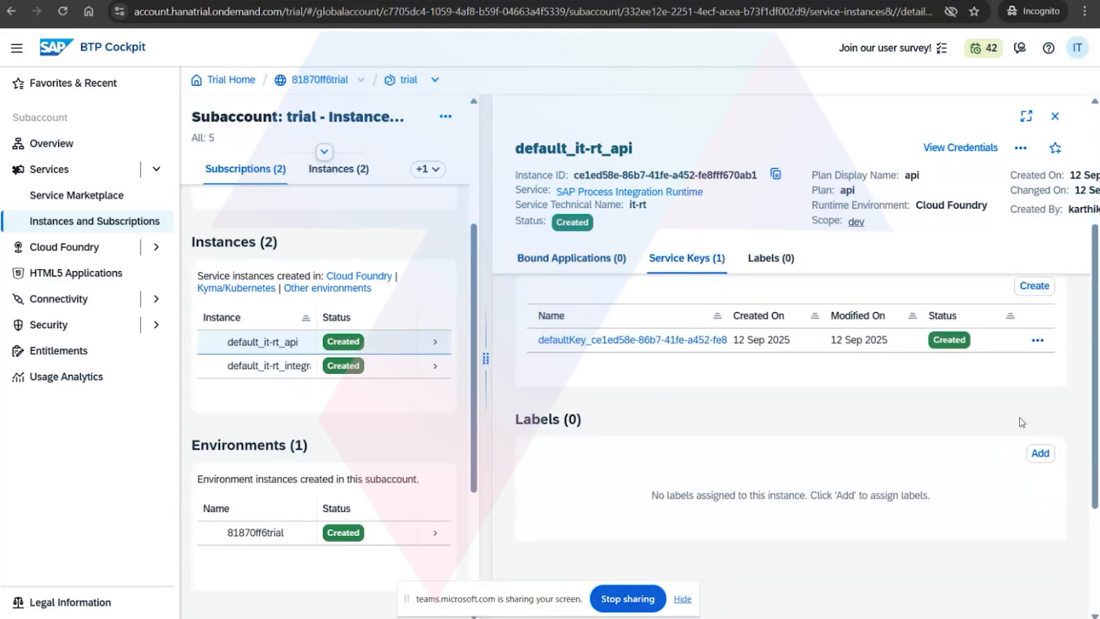
{"action": "left_click", "coordinate": [1038, 340]}
{"action": "left_click", "coordinate": [1028, 372]}
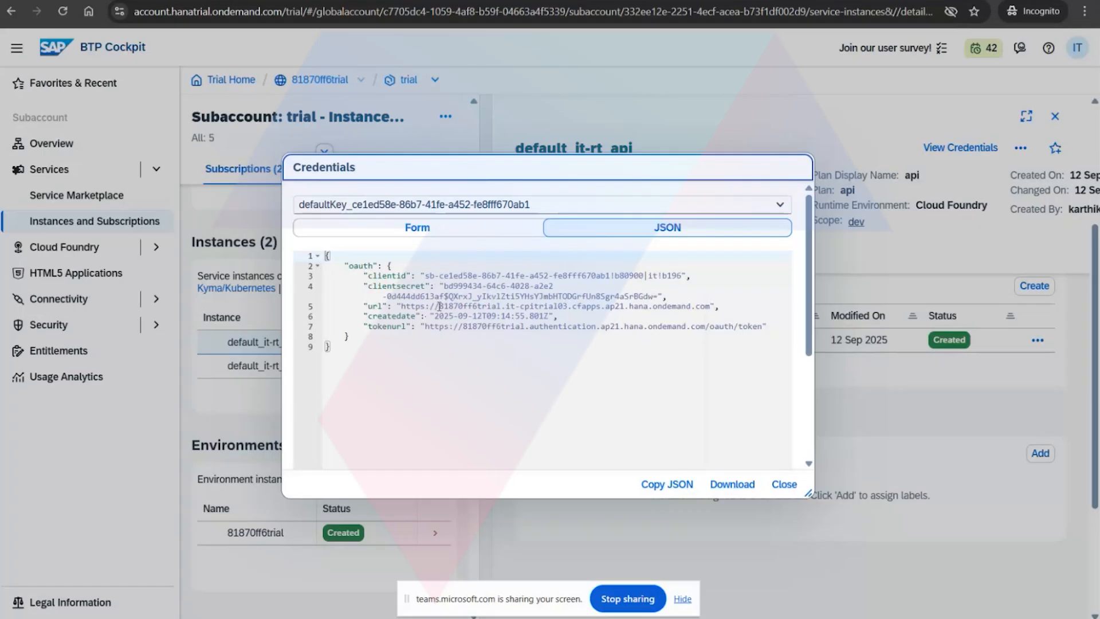
{"action": "left_click_drag", "start_coordinate": [439, 307], "coordinate": [711, 310]}
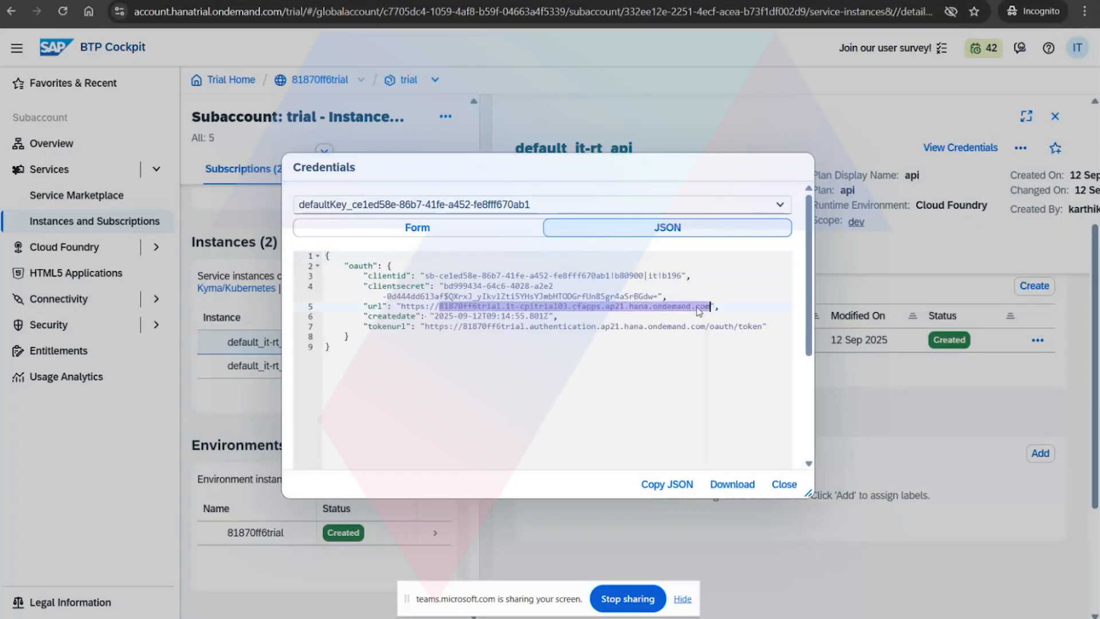
Switch back to SAP Integration Suite and discard the unsaved CPI_Provider API provider.
{"action": "left_click", "coordinate": [275, 1]}
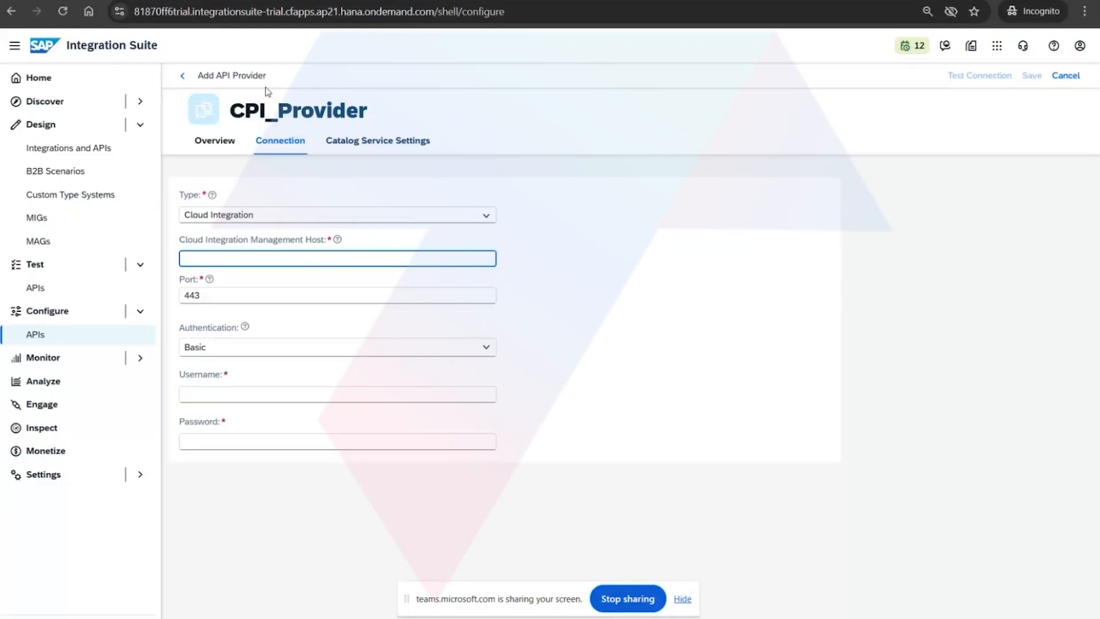
{"action": "left_click", "coordinate": [183, 77]}
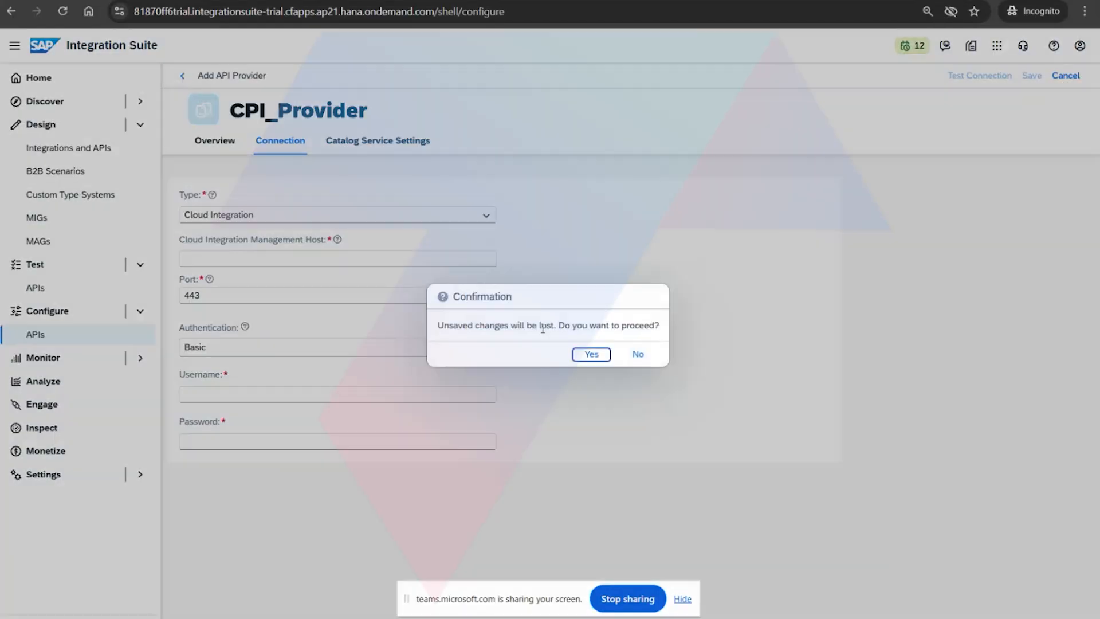
{"action": "left_click", "coordinate": [590, 355]}
Reopen the CI_PROVIDER API provider and compare its connection details with the service key credentials.
{"action": "left_click", "coordinate": [263, 249]}
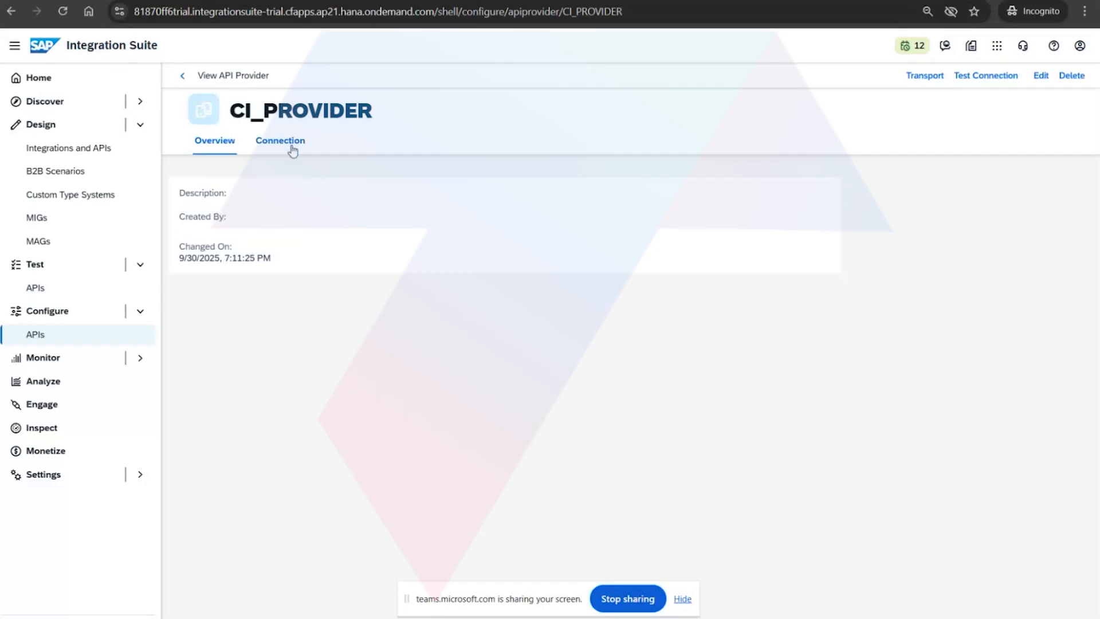
{"action": "left_click", "coordinate": [287, 144]}
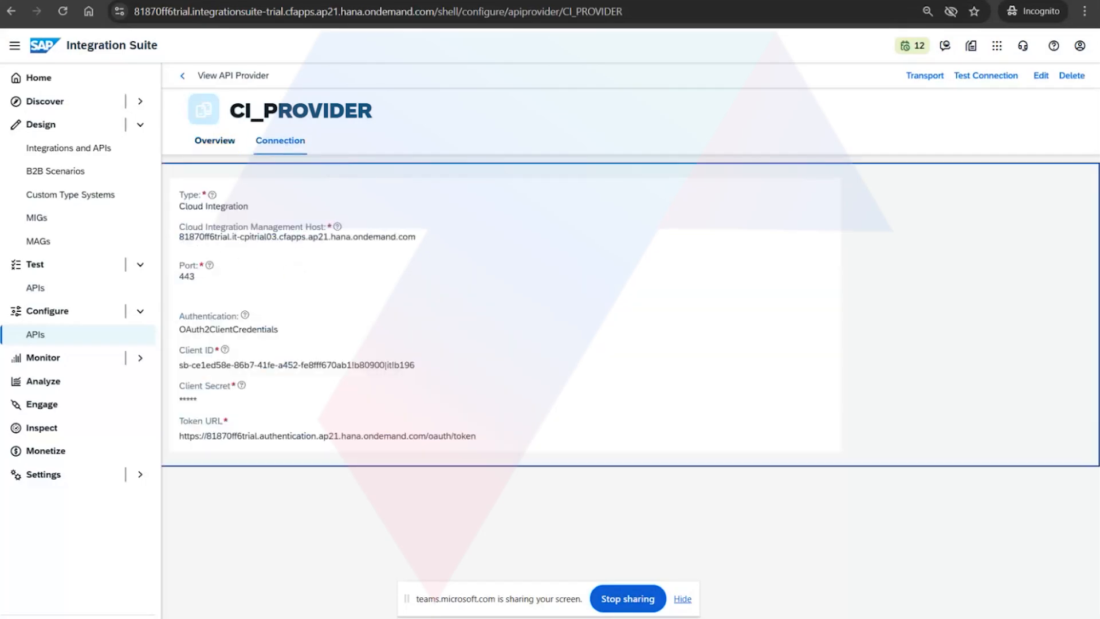
Compare the service key's token URL and client secret in BTP Cockpit with the CI_PROVIDER connection details.
{"action": "key", "text": "ctrl+Tab"}
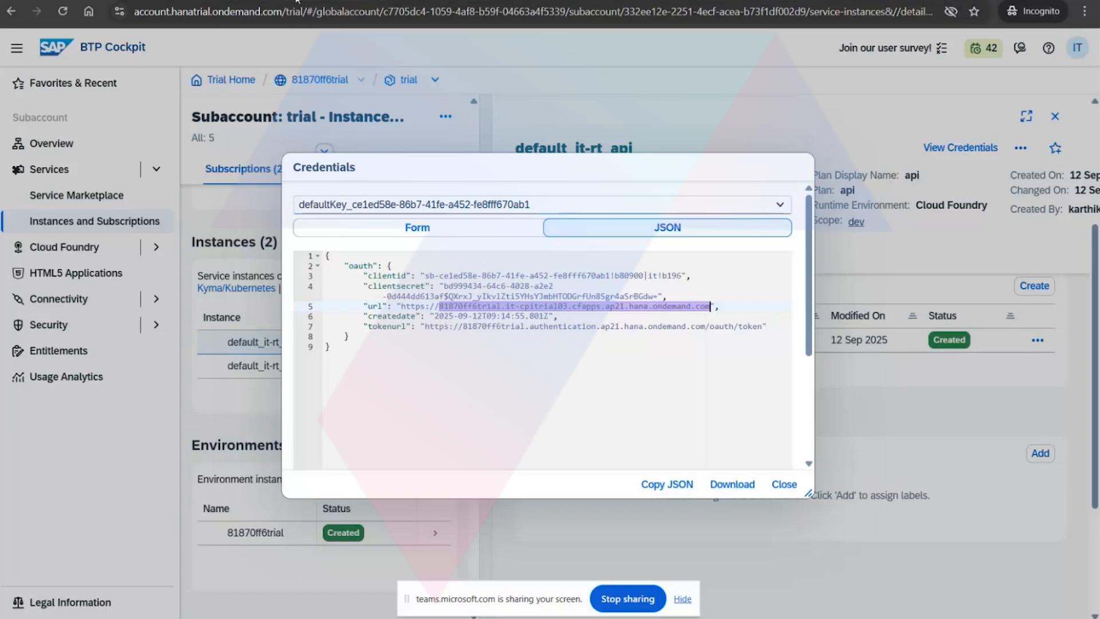
{"action": "key", "text": "ctrl+shift+Tab"}
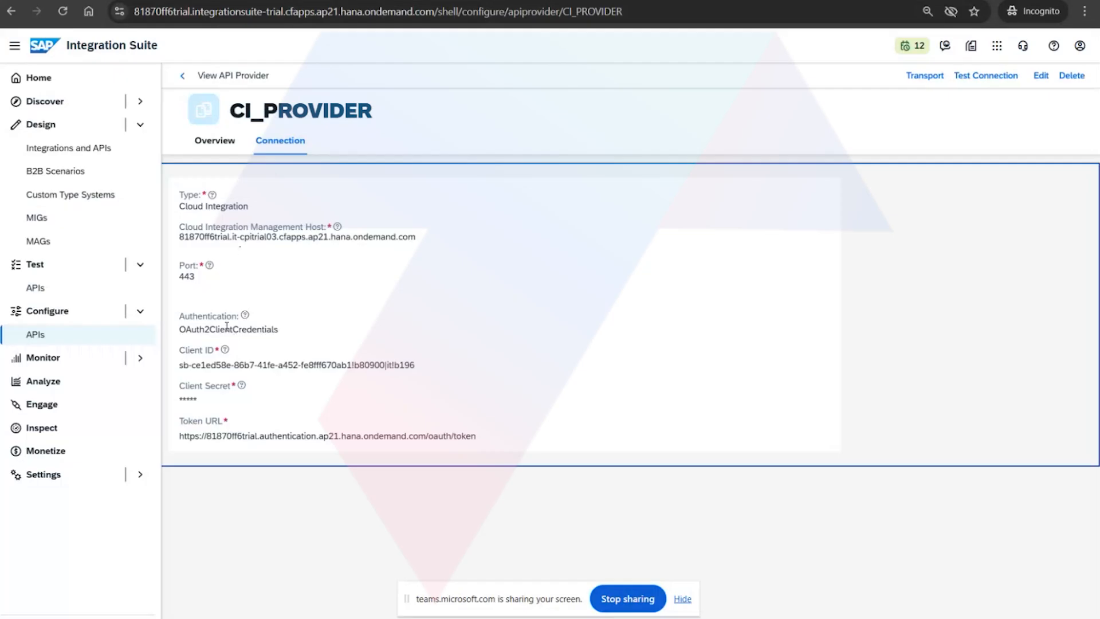
{"action": "key", "text": "ctrl+Tab"}
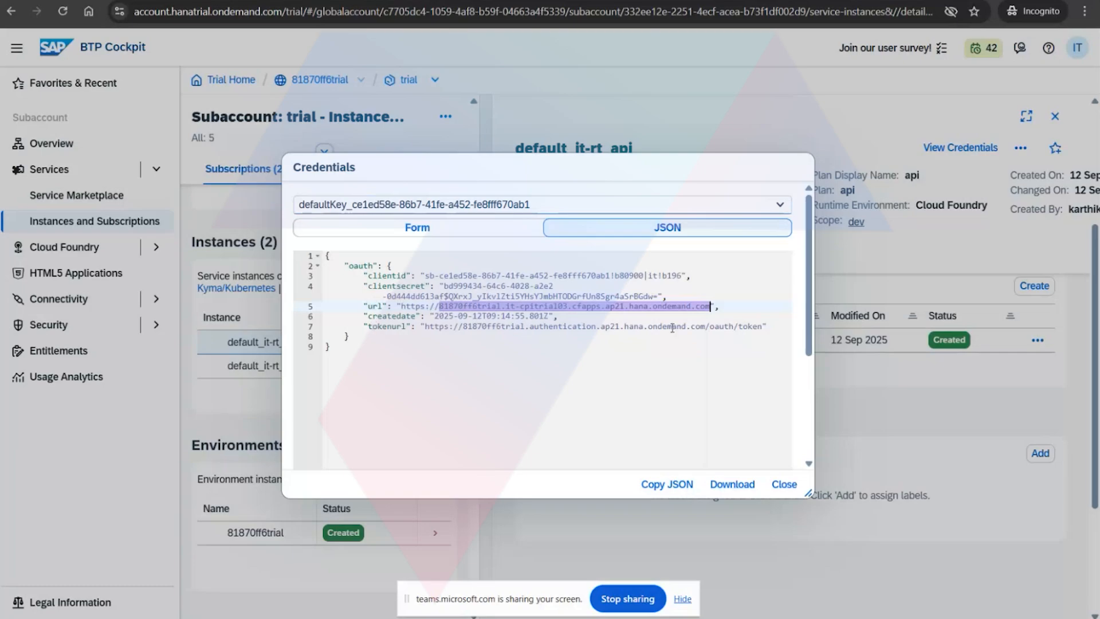
{"action": "left_click_drag", "start_coordinate": [706, 326], "coordinate": [762, 328]}
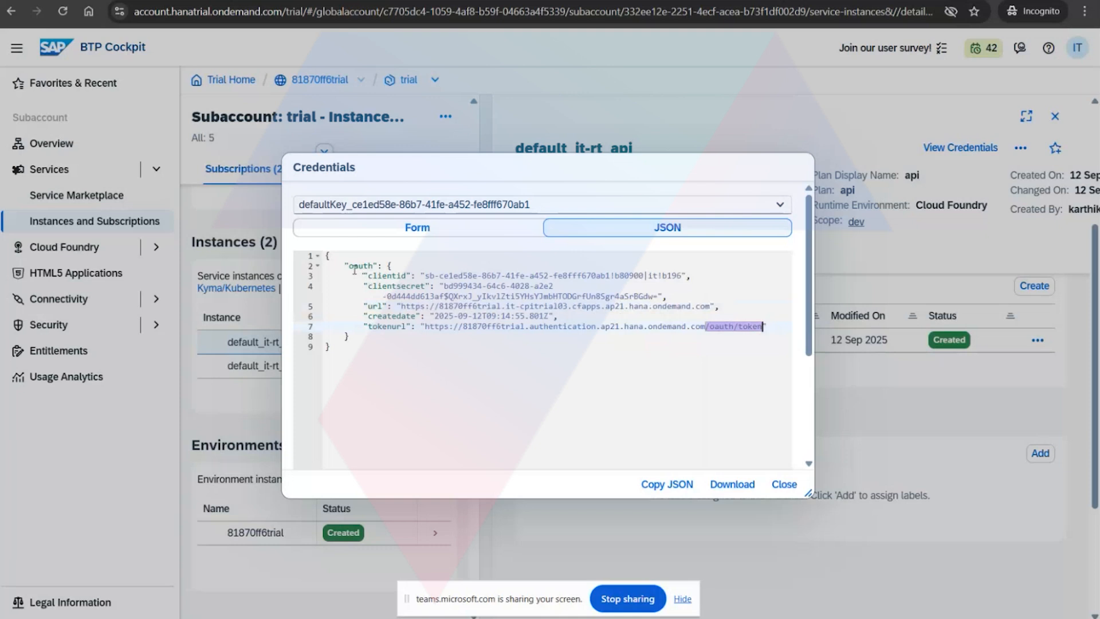
{"action": "left_click_drag", "start_coordinate": [347, 266], "coordinate": [384, 267]}
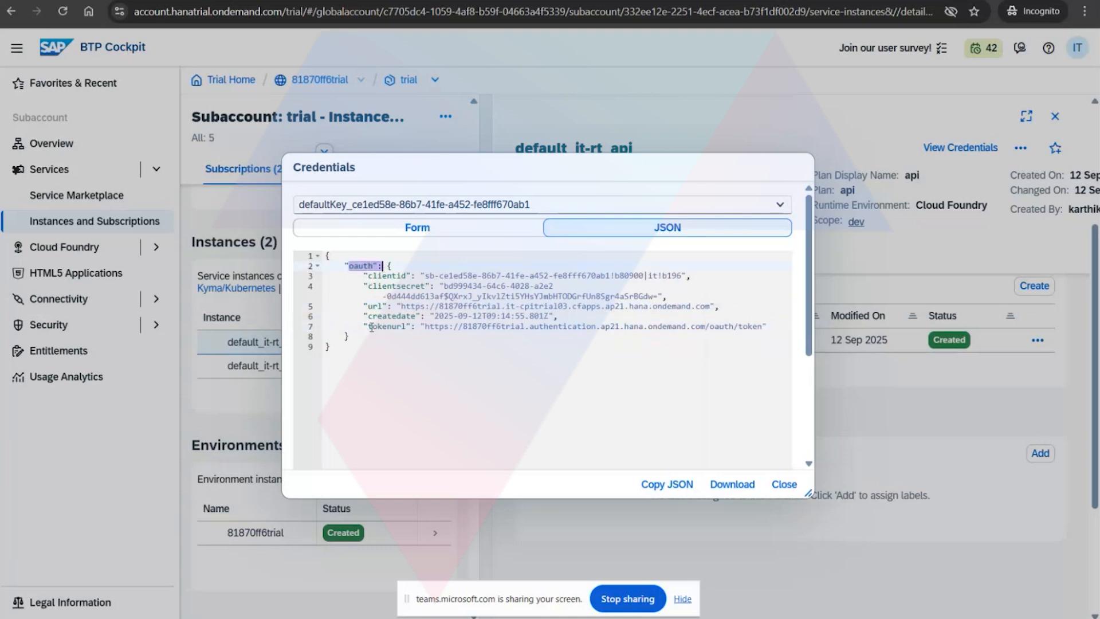
{"action": "left_click_drag", "start_coordinate": [370, 327], "coordinate": [478, 327]}
{"action": "left_click_drag", "start_coordinate": [381, 271], "coordinate": [554, 295]}
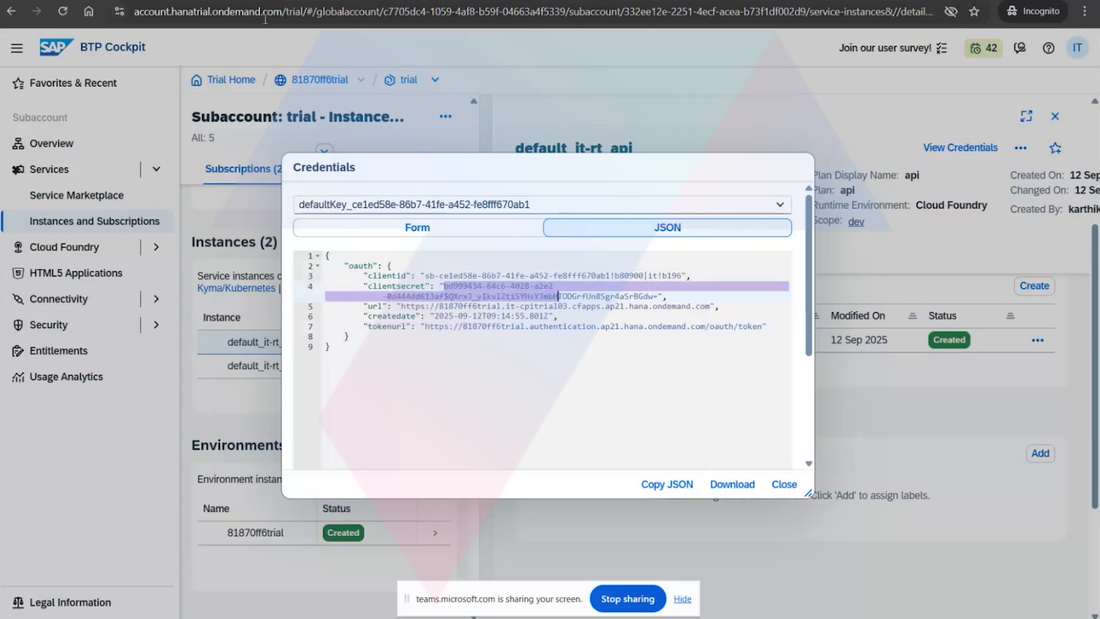
Return to Integration Suite and examine the authentication type and client ID of the CI_PROVIDER API provider.
{"action": "left_click", "coordinate": [275, 2]}
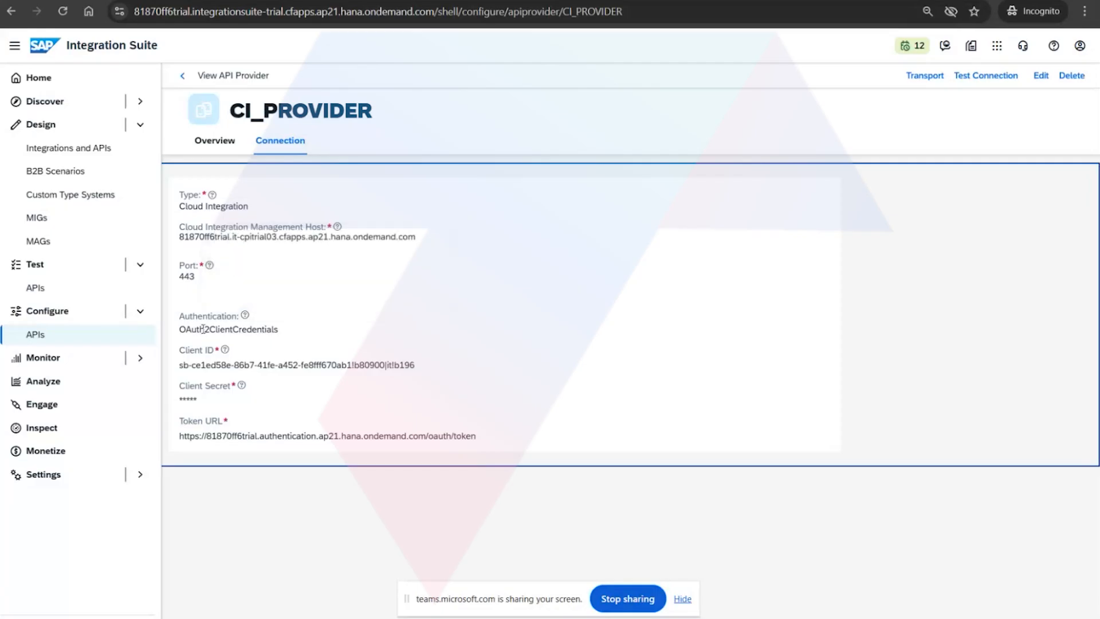
{"action": "left_click_drag", "start_coordinate": [201, 329], "coordinate": [288, 331]}
{"action": "left_click", "coordinate": [203, 363]}
Go back to the API providers and start a new one with type Cloud Integration and OAuth2ClientCredentials authentication.
{"action": "left_click", "coordinate": [182, 76]}
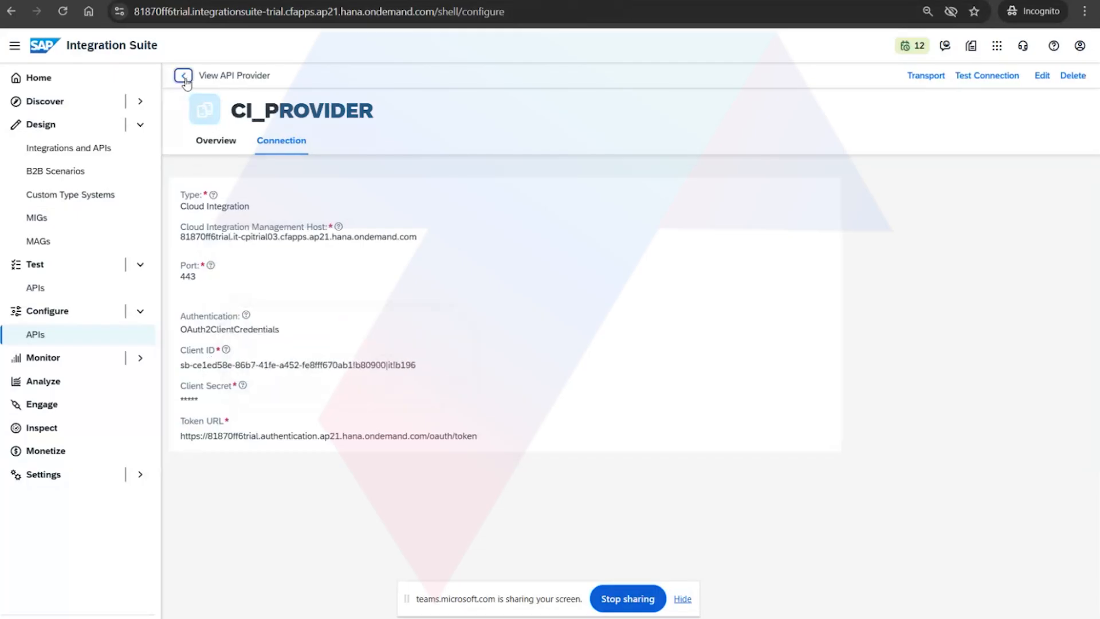
{"action": "left_click", "coordinate": [838, 183]}
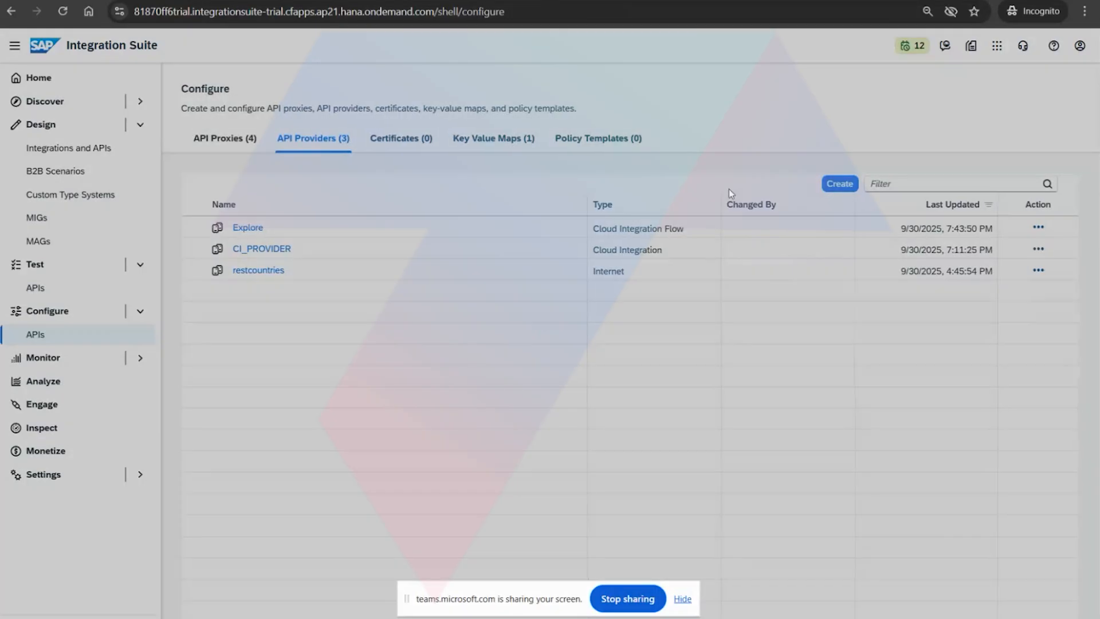
{"action": "left_click", "coordinate": [278, 141]}
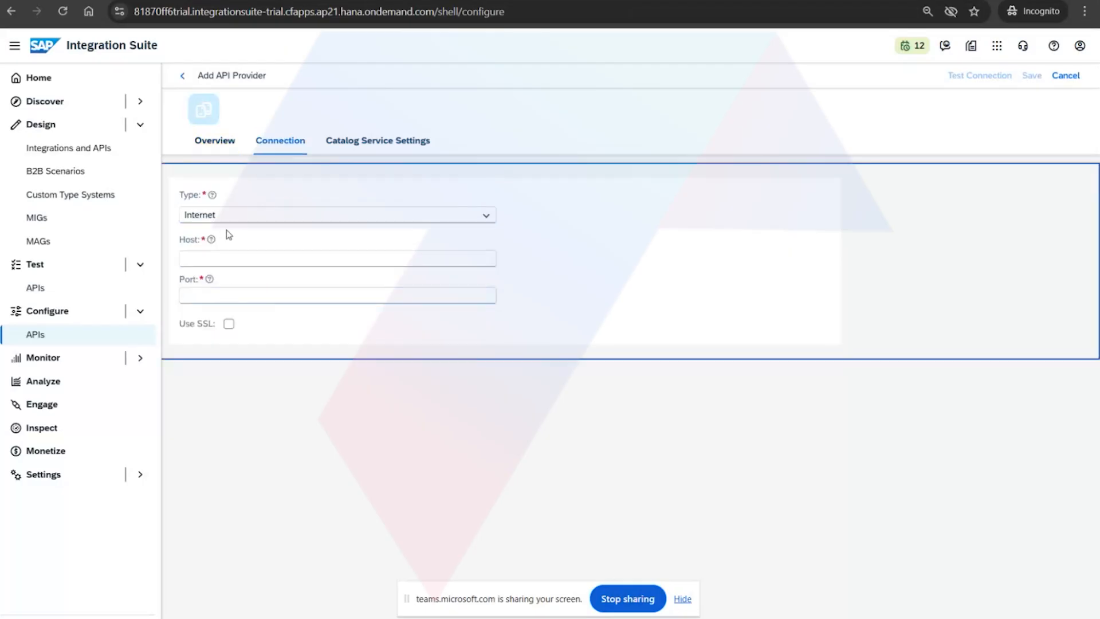
{"action": "left_click", "coordinate": [248, 216]}
{"action": "left_click", "coordinate": [222, 296]}
{"action": "left_click", "coordinate": [273, 346]}
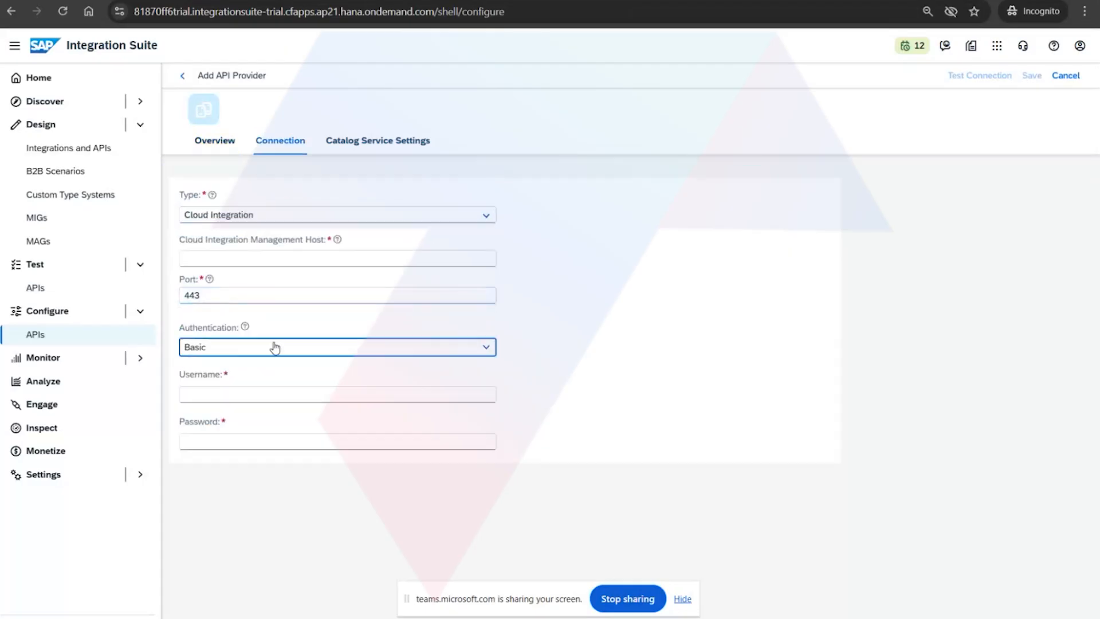
{"action": "left_click", "coordinate": [245, 389]}
Review the Client ID, Client Secret and Token URL fields of the new API provider, highlighting the prefilled token URL.
{"action": "left_click", "coordinate": [205, 389]}
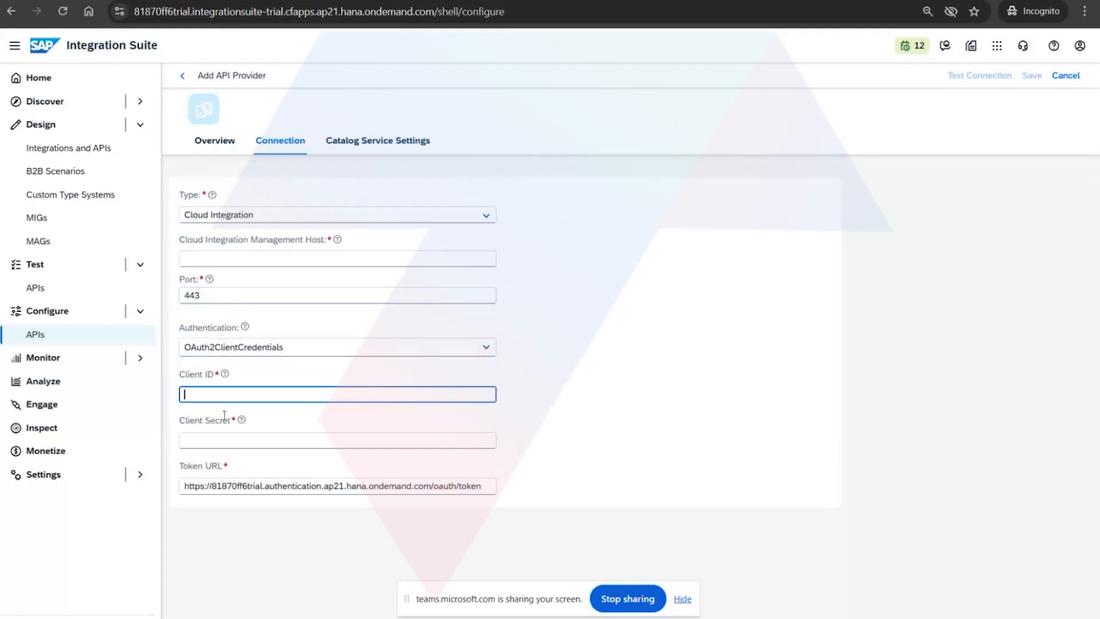
{"action": "left_click", "coordinate": [248, 440]}
{"action": "left_click", "coordinate": [347, 486]}
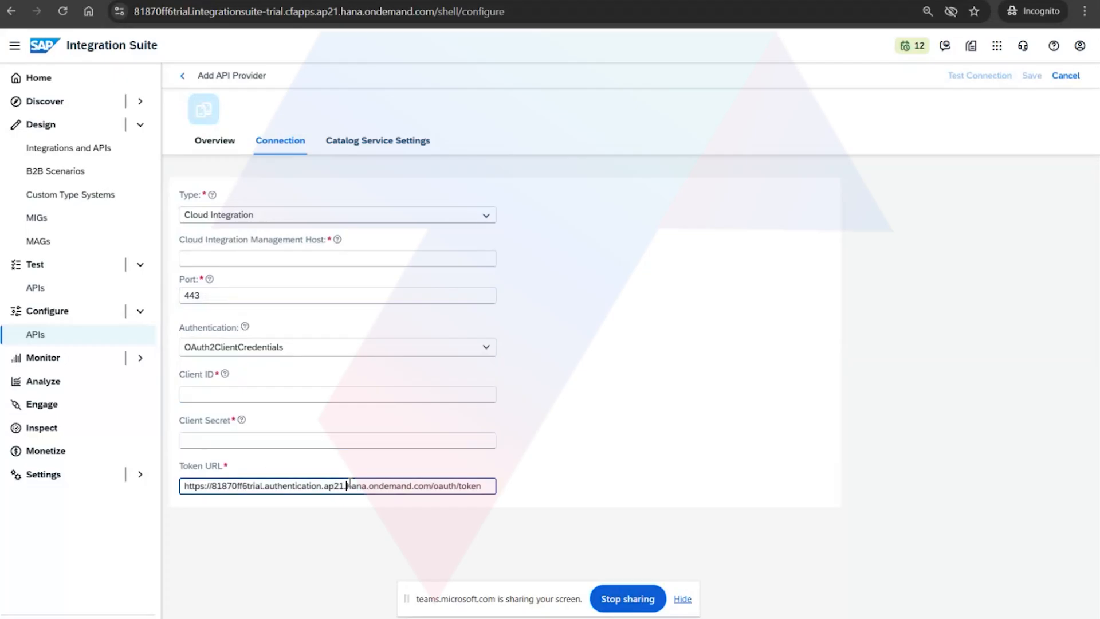
{"action": "left_click", "coordinate": [360, 517]}
{"action": "left_click_drag", "start_coordinate": [482, 486], "coordinate": [188, 506]}
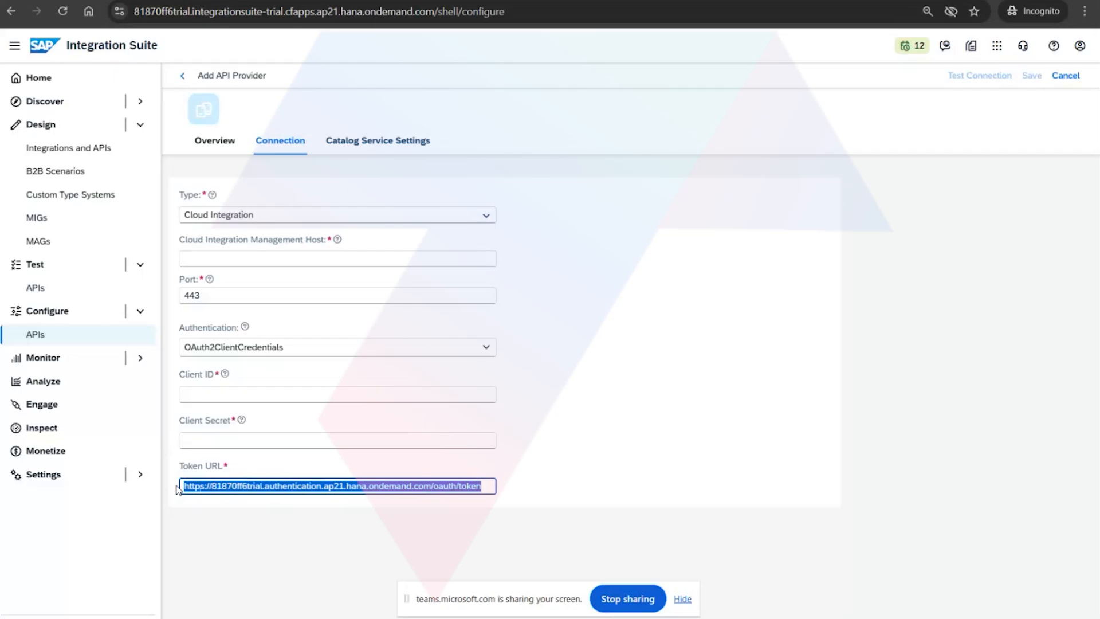
Check the new API provider's Catalog Service Settings and discard the unsaved provider.
{"action": "left_click", "coordinate": [371, 145]}
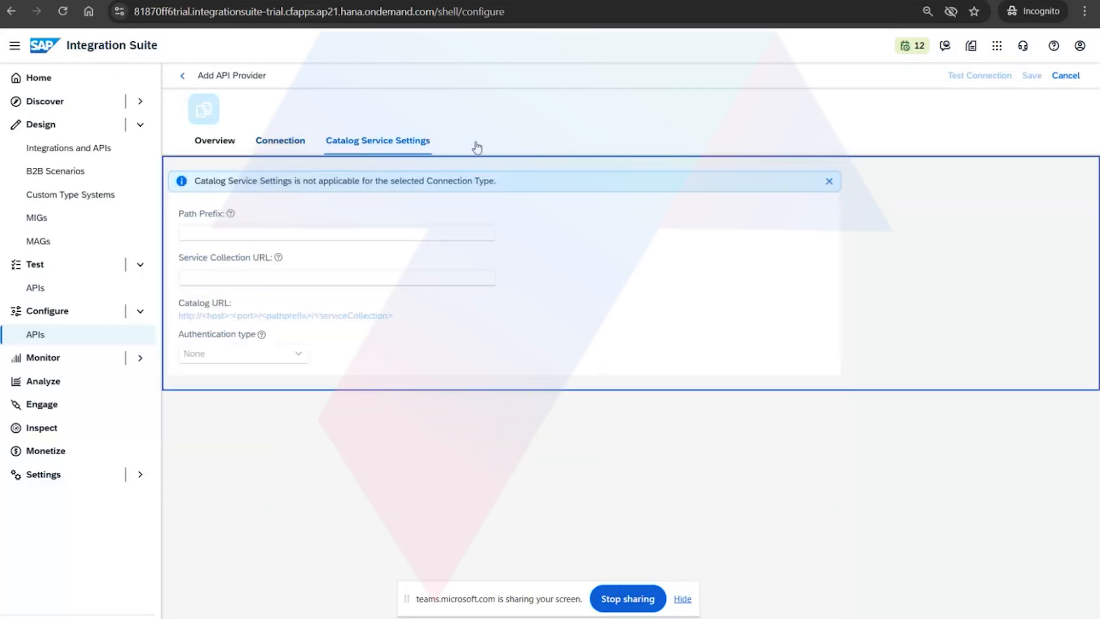
{"action": "left_click", "coordinate": [183, 75]}
{"action": "left_click", "coordinate": [638, 354]}
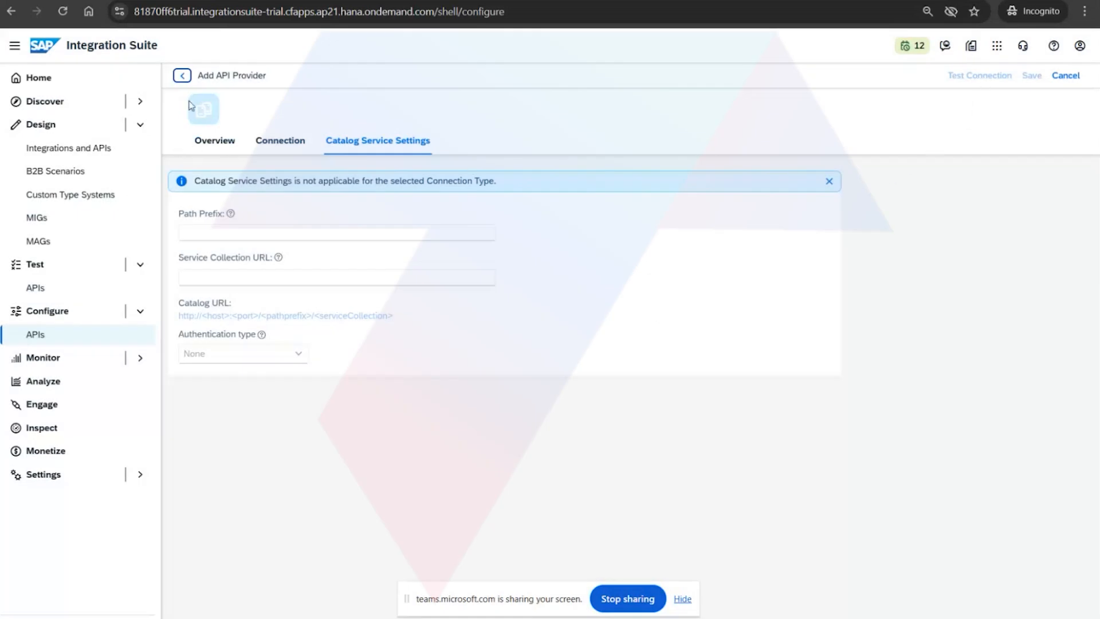
{"action": "left_click", "coordinate": [182, 75]}
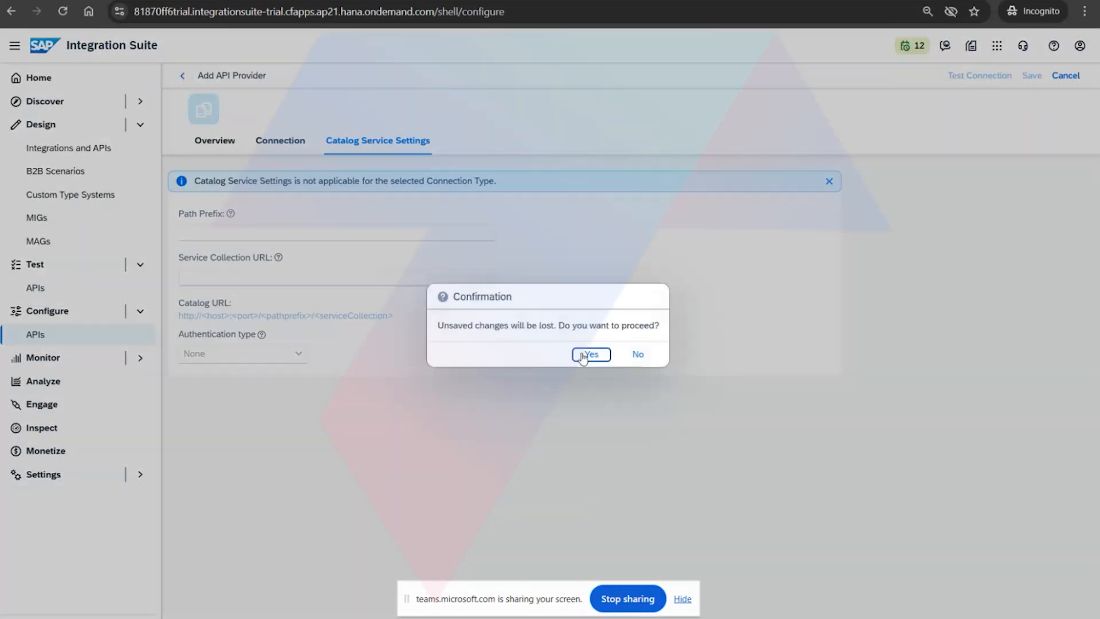
{"action": "left_click", "coordinate": [590, 354]}
Open the CI_PROVIDER API provider, test its connection and view its connection details.
{"action": "double_click", "coordinate": [276, 252]}
{"action": "left_click", "coordinate": [277, 255]}
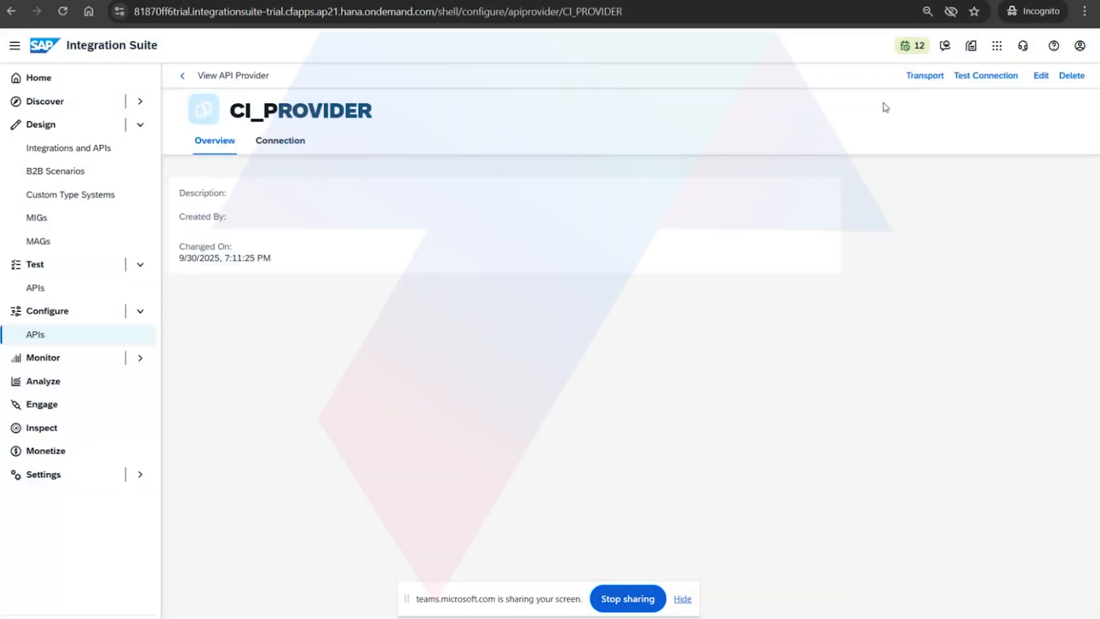
{"action": "left_click", "coordinate": [966, 77]}
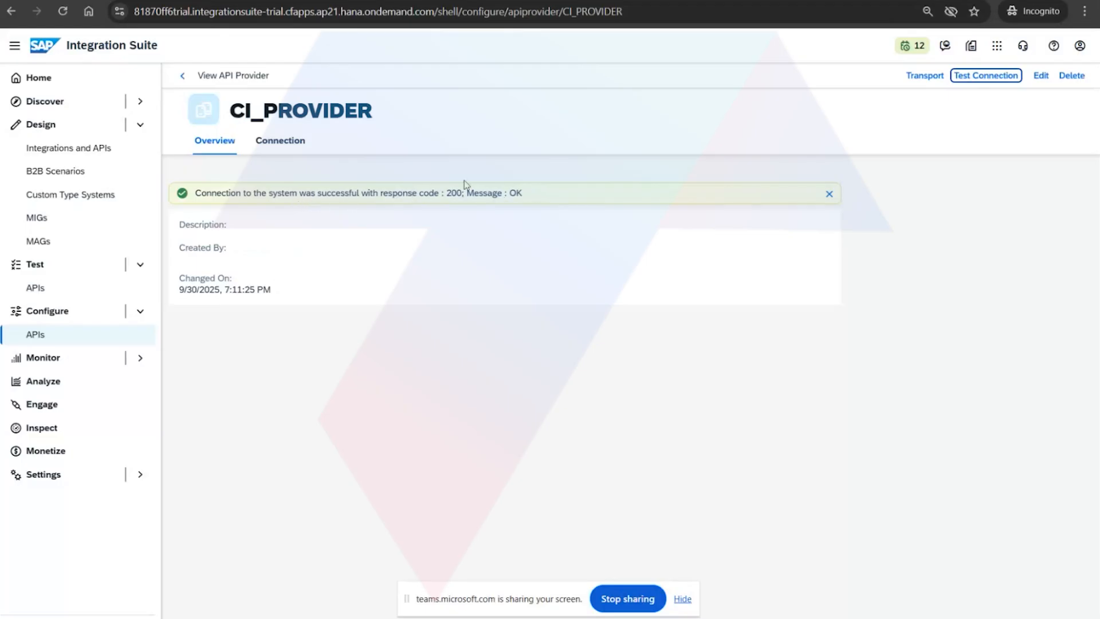
{"action": "left_click", "coordinate": [279, 146]}
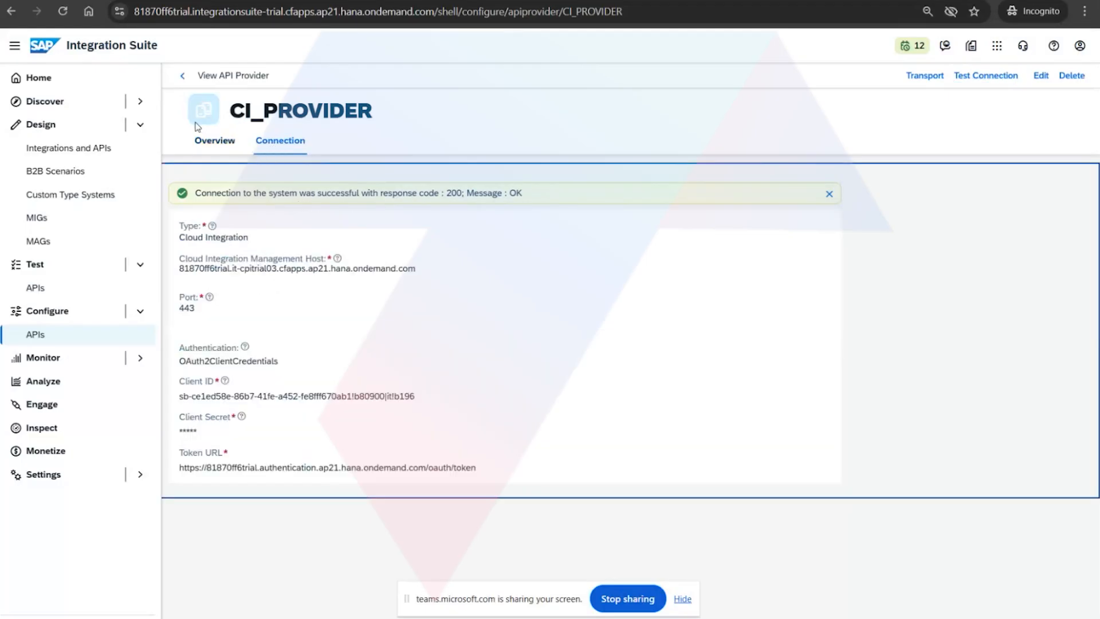
Start creating an API proxy based on the CI_PROVIDER API provider and discover its deployed Cloud Integration APIs.
{"action": "left_click", "coordinate": [182, 75]}
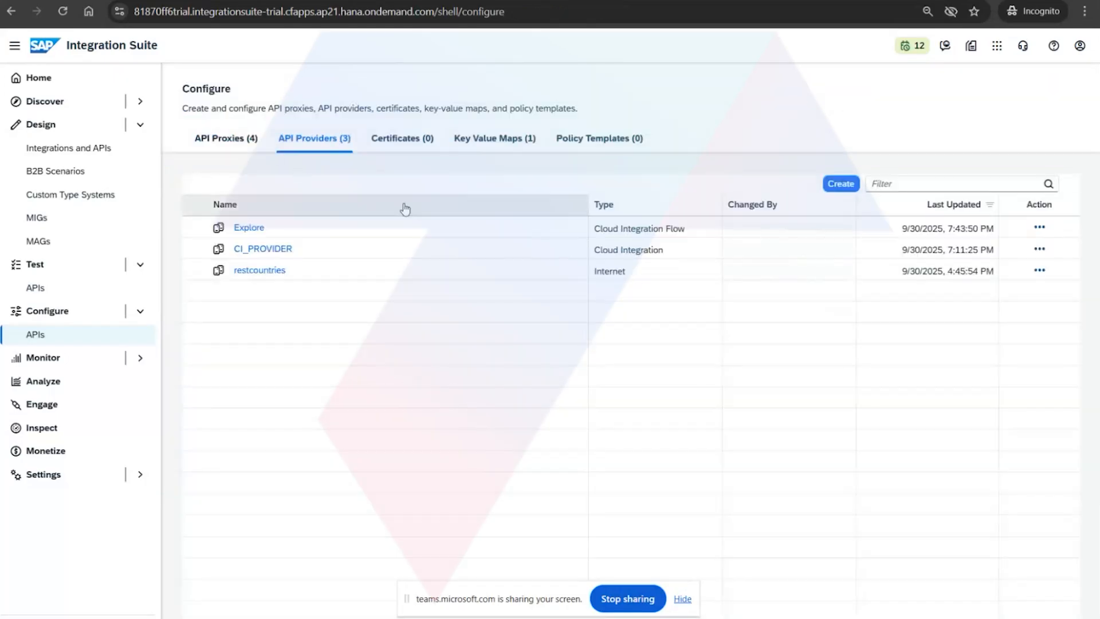
{"action": "left_click", "coordinate": [231, 147]}
{"action": "left_click", "coordinate": [644, 184]}
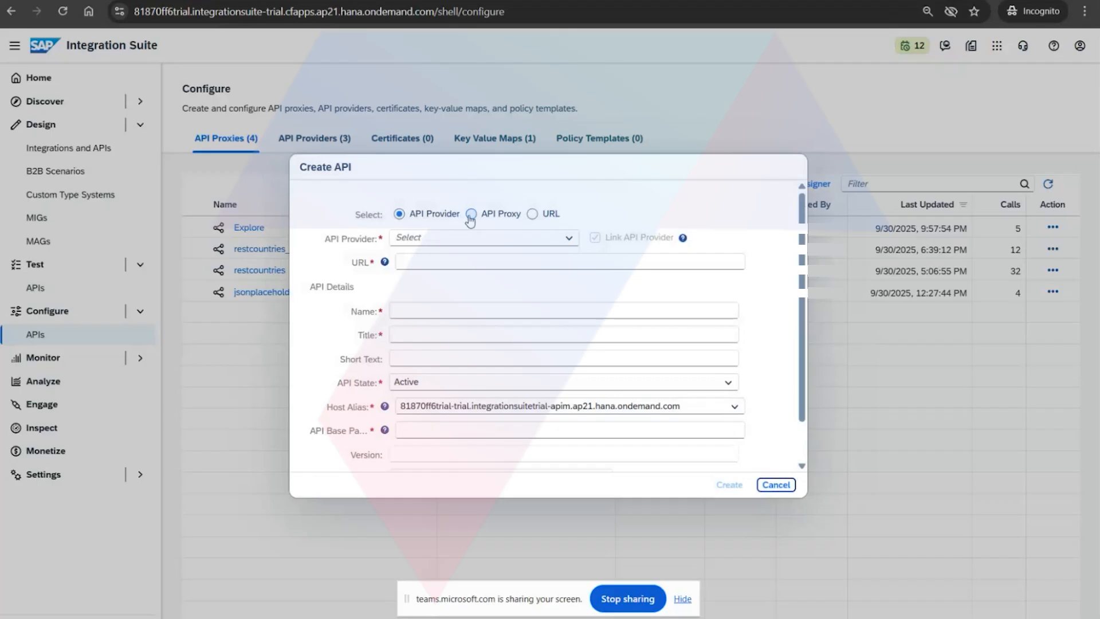
{"action": "left_click", "coordinate": [569, 237]}
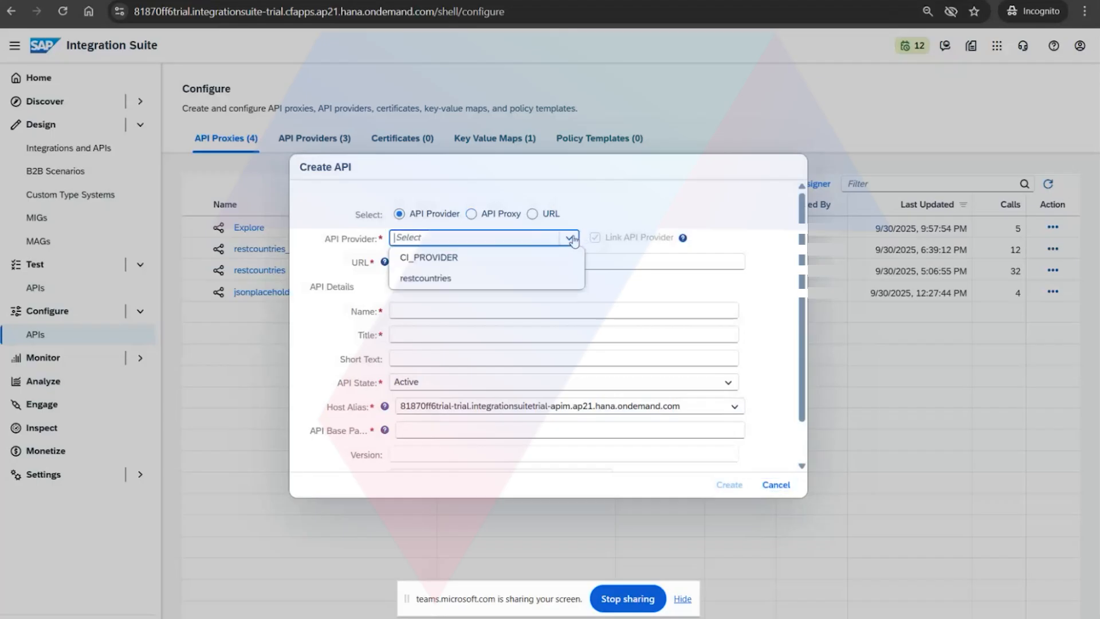
{"action": "left_click", "coordinate": [477, 257]}
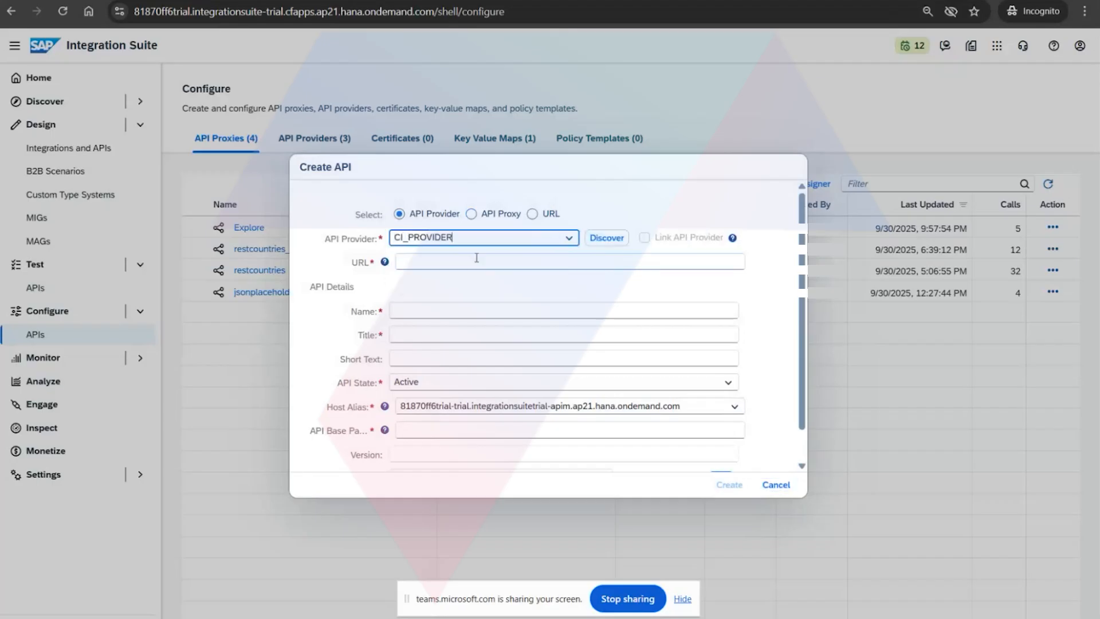
{"action": "left_click", "coordinate": [608, 240]}
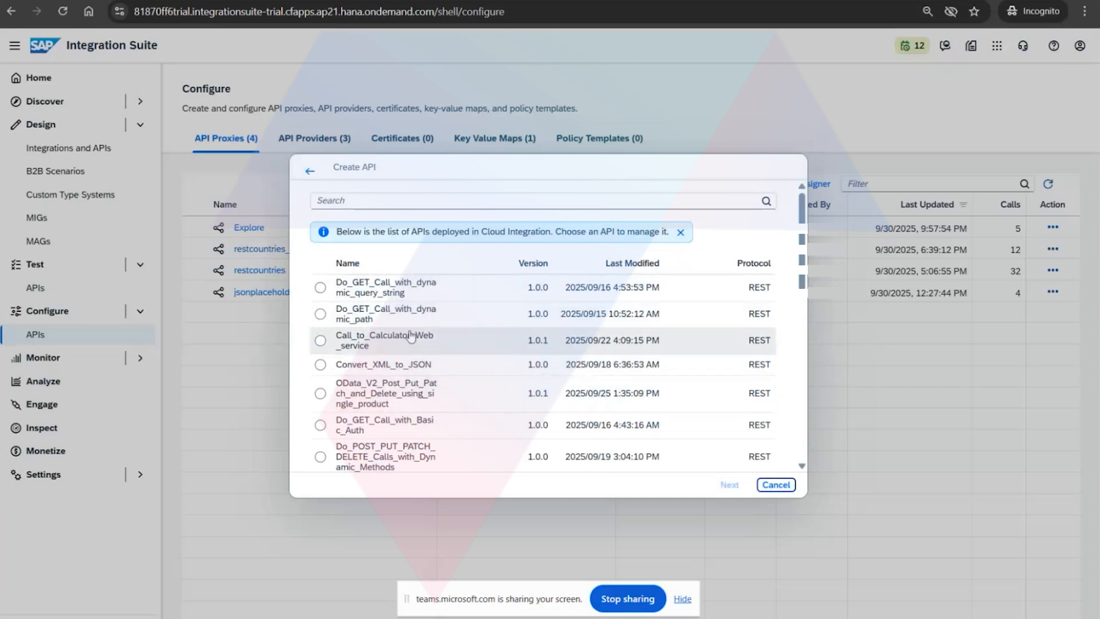
Choose the deployed Explore API for the new proxy and review the authentication types offered for its credentials.
{"action": "scroll", "coordinate": [423, 395], "scroll_direction": "down", "scroll_amount": 4}
{"action": "scroll", "coordinate": [423, 421], "scroll_direction": "down", "scroll_amount": 6}
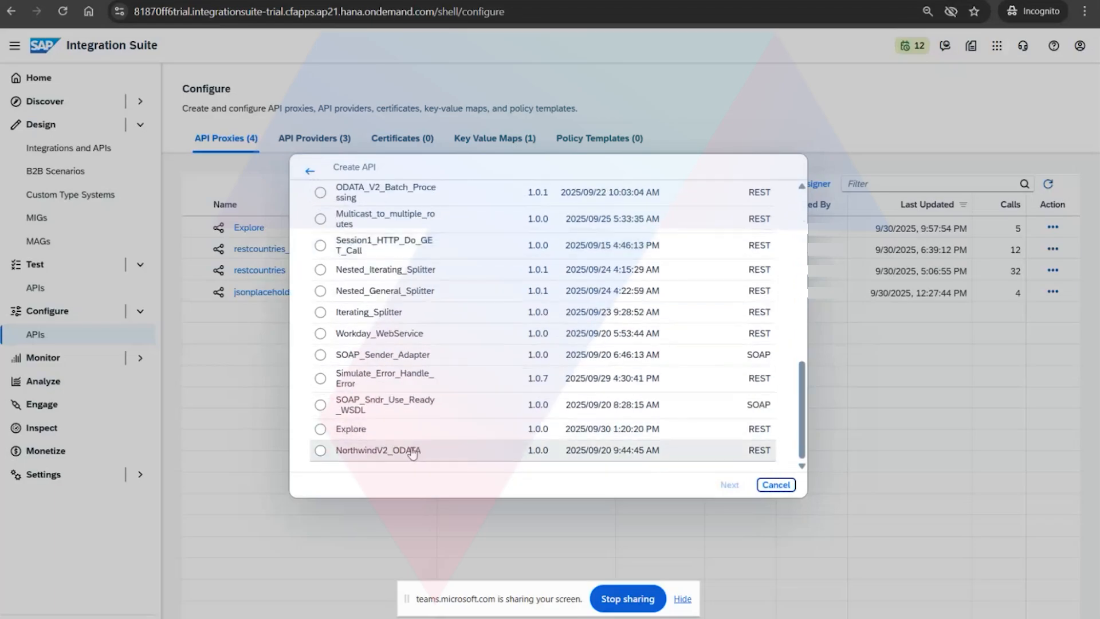
{"action": "scroll", "coordinate": [412, 453], "scroll_direction": "up", "scroll_amount": 2}
{"action": "scroll", "coordinate": [412, 453], "scroll_direction": "down", "scroll_amount": 3}
{"action": "left_click", "coordinate": [321, 431]}
{"action": "left_click", "coordinate": [725, 485]}
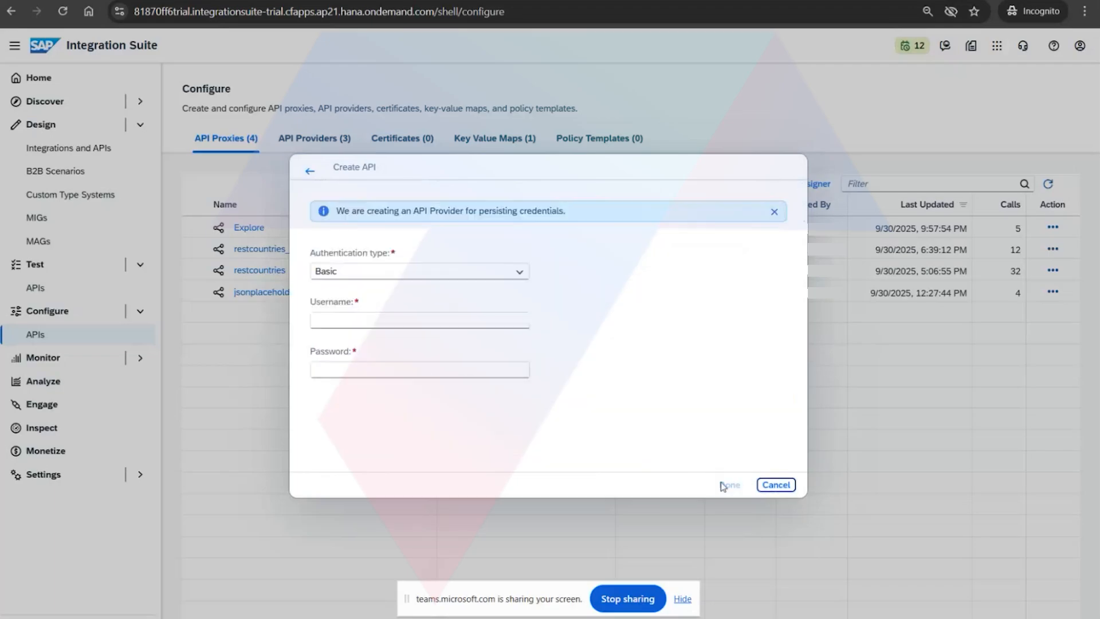
{"action": "left_click", "coordinate": [519, 271]}
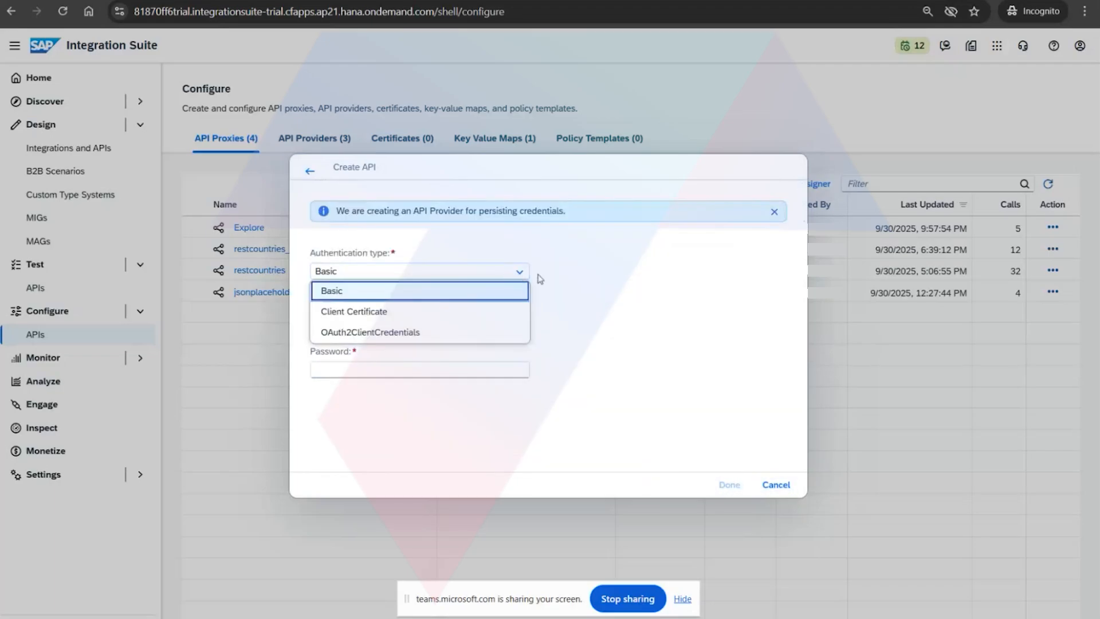
{"action": "left_click", "coordinate": [604, 290]}
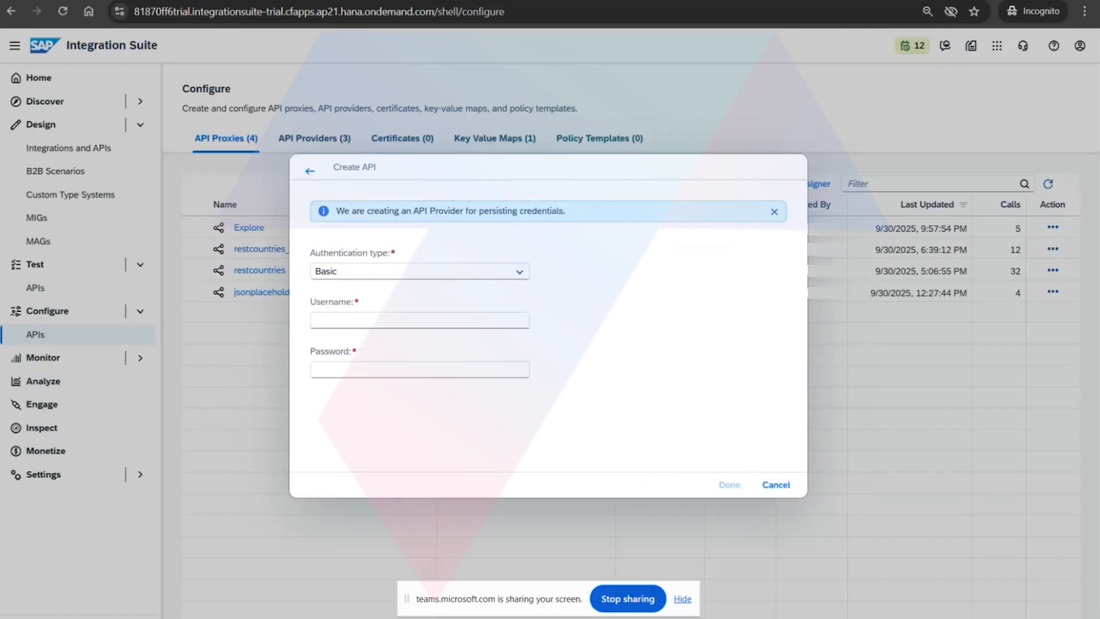
Switch to Postman, view the variables of the Trial Account environment, and return to the API creation in Integration Suite.
{"action": "key", "text": "alt+Tab"}
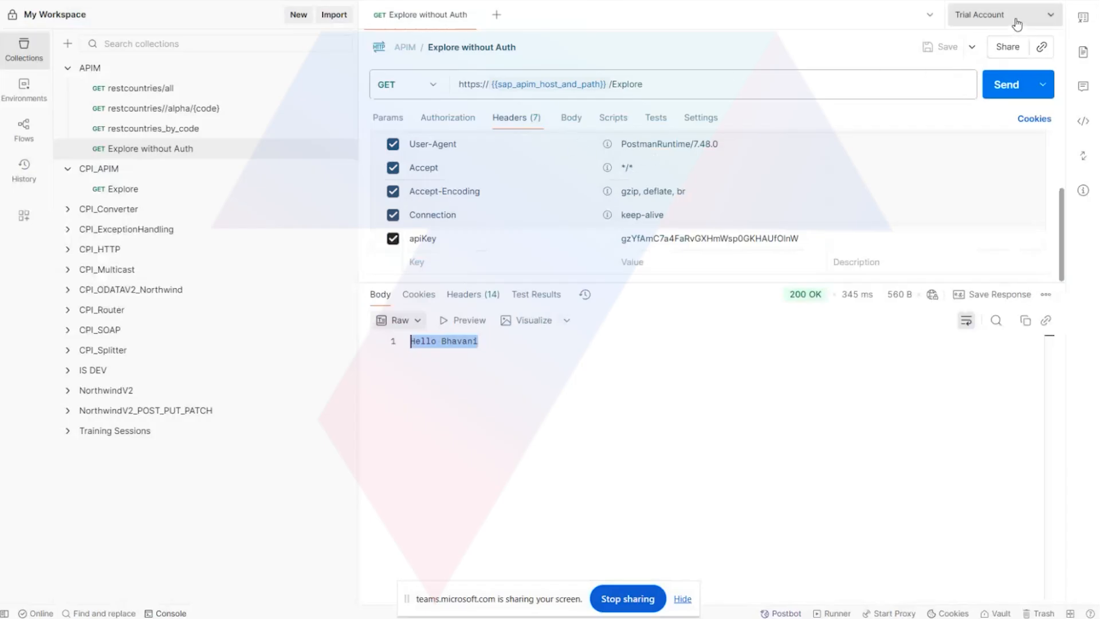
{"action": "left_click", "coordinate": [1042, 20]}
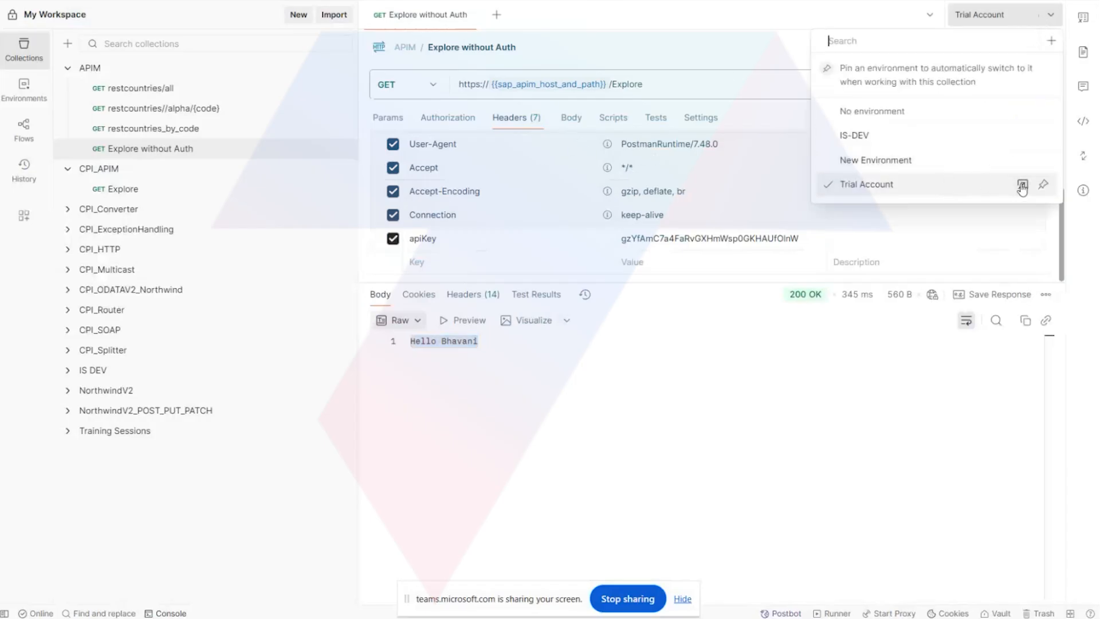
{"action": "left_click", "coordinate": [1022, 184]}
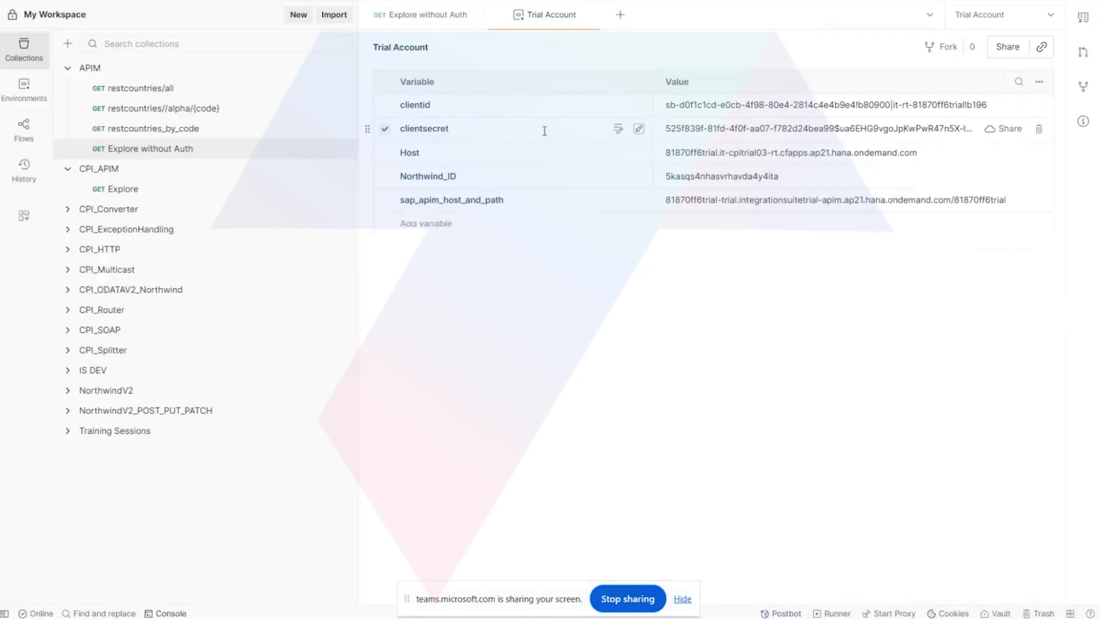
{"action": "mouse_move", "coordinate": [442, 617]}
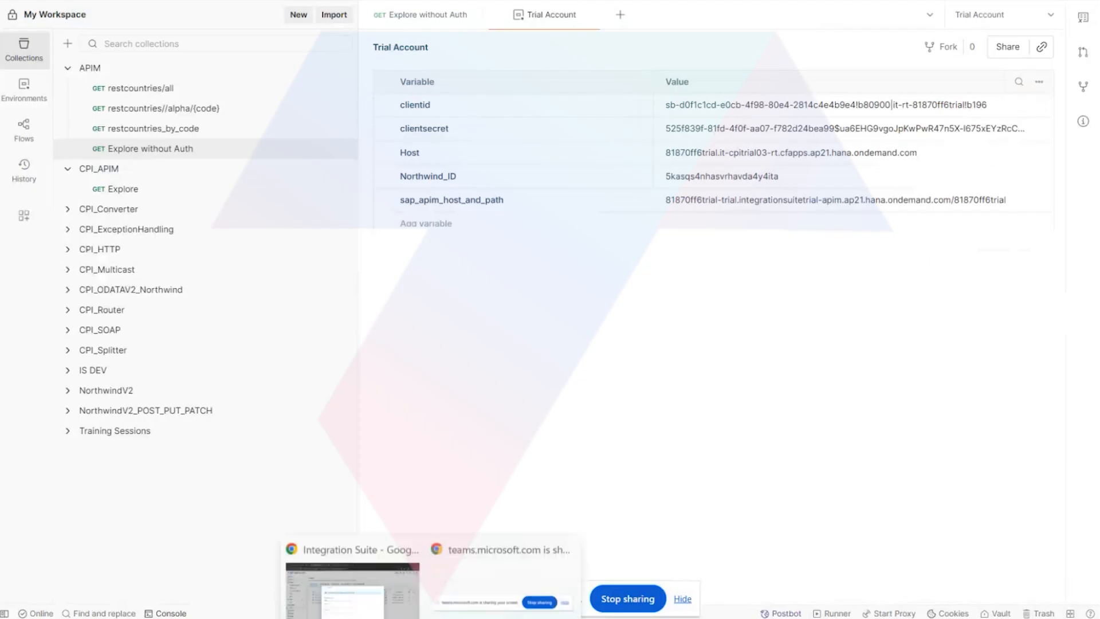
{"action": "left_click", "coordinate": [380, 580]}
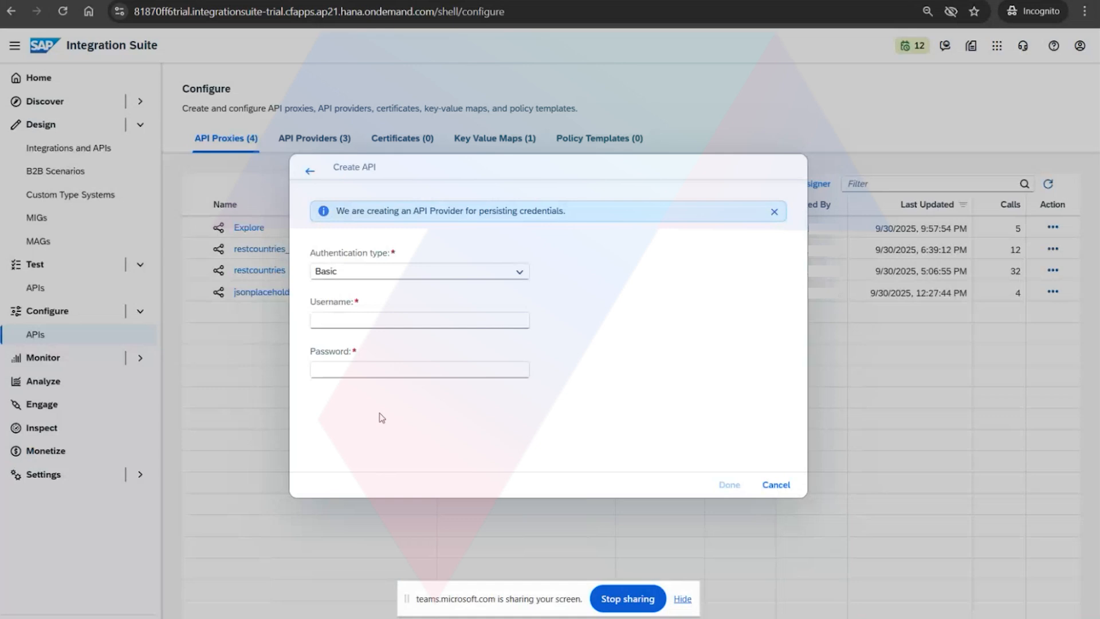
Cancel the API creation and view the target and proxy endpoint details of the Explore API proxy.
{"action": "left_click", "coordinate": [776, 485]}
{"action": "left_click", "coordinate": [260, 227]}
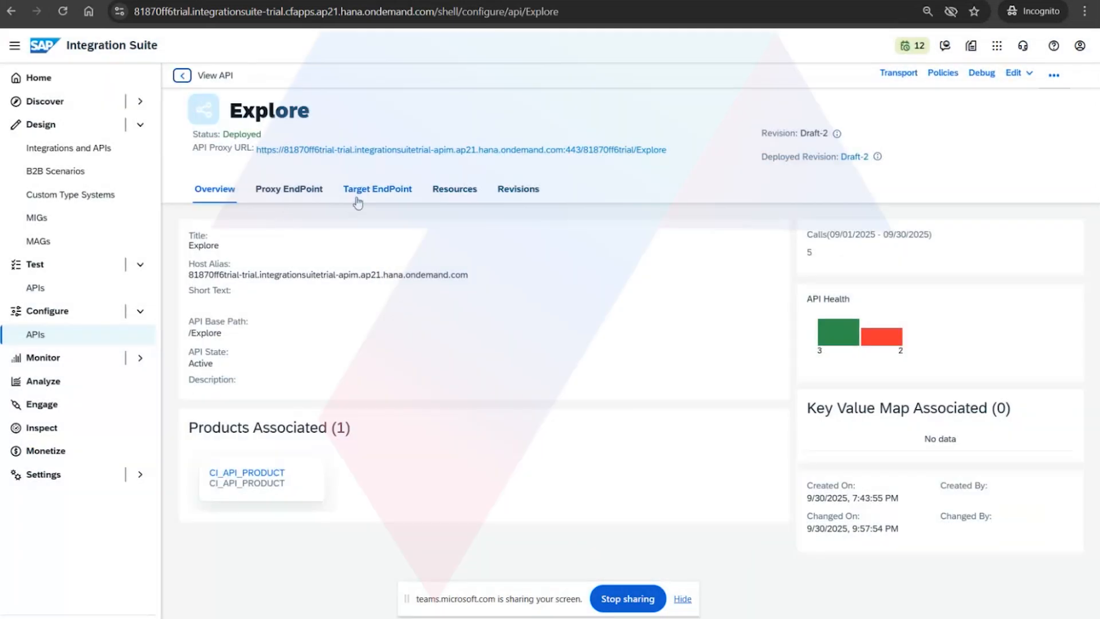
{"action": "left_click", "coordinate": [383, 194]}
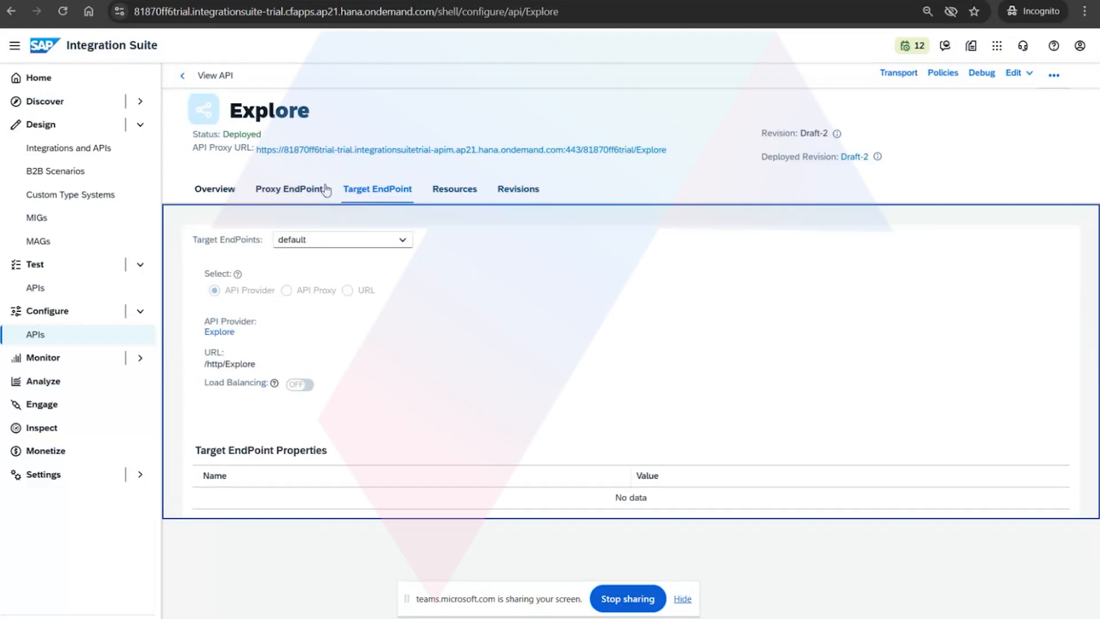
{"action": "left_click", "coordinate": [309, 191]}
{"action": "left_click", "coordinate": [230, 191]}
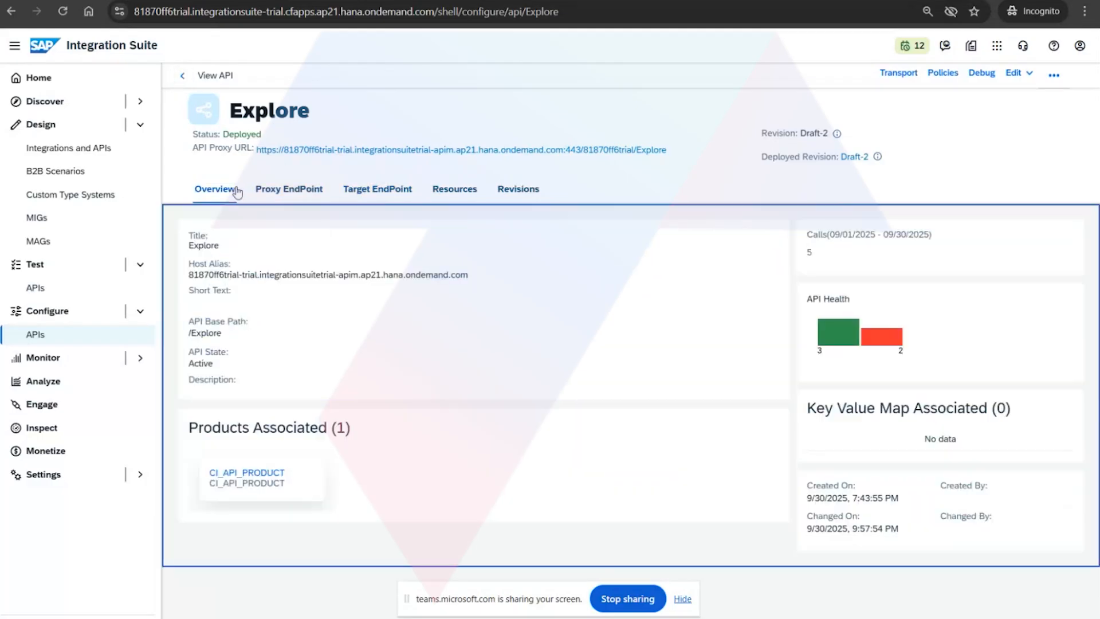
Open the Explore API provider from the list of API providers, then return to the list.
{"action": "left_click", "coordinate": [182, 75]}
{"action": "left_click", "coordinate": [315, 139]}
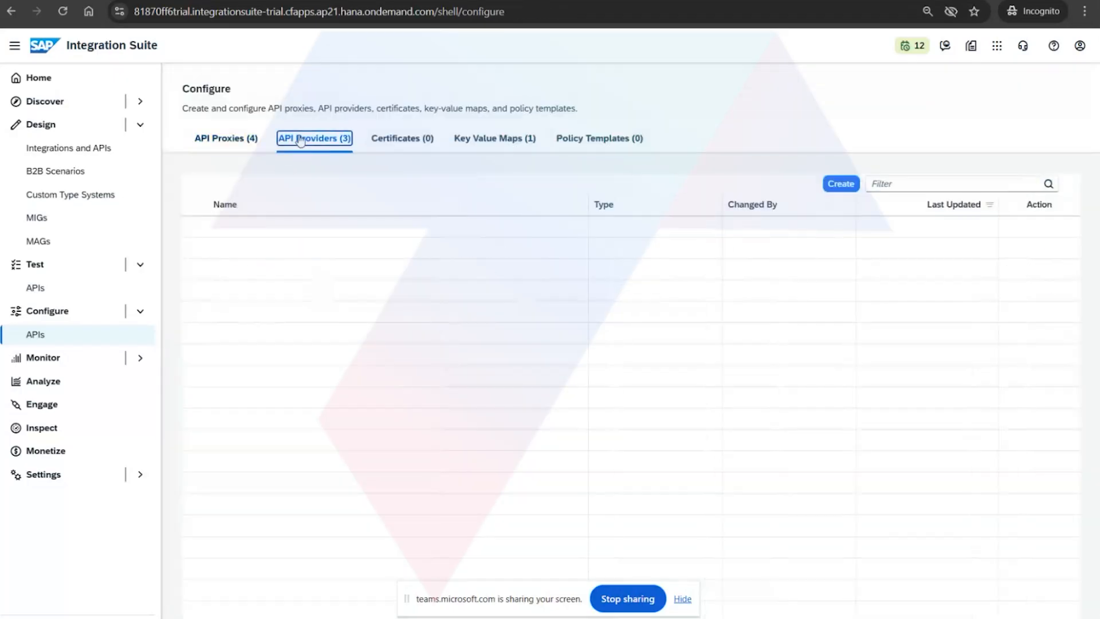
{"action": "left_click", "coordinate": [249, 229]}
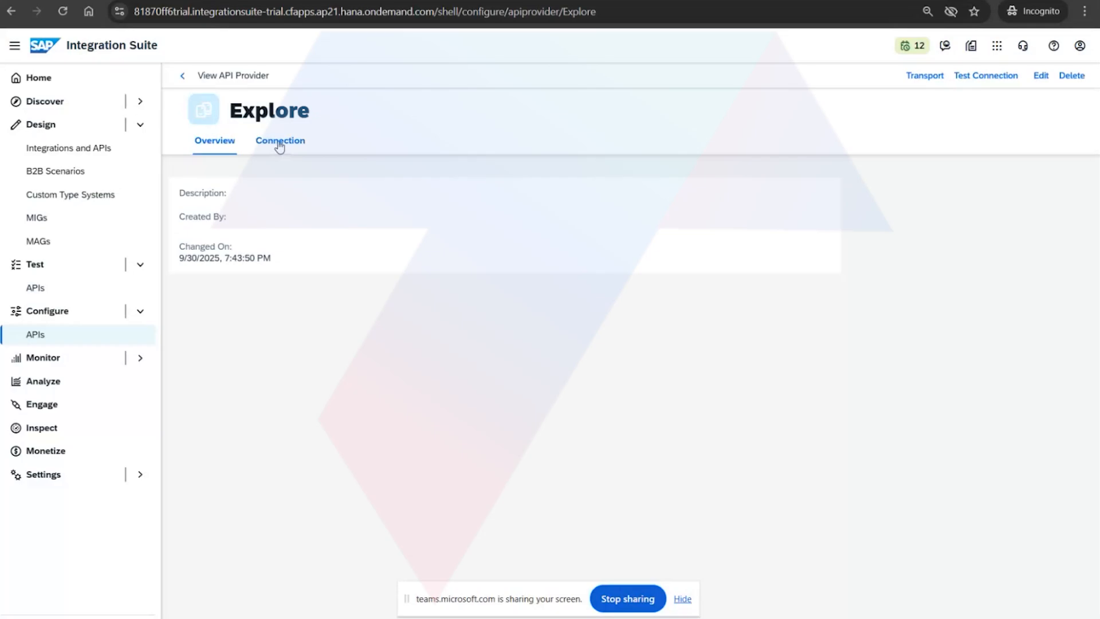
{"action": "left_click", "coordinate": [182, 76]}
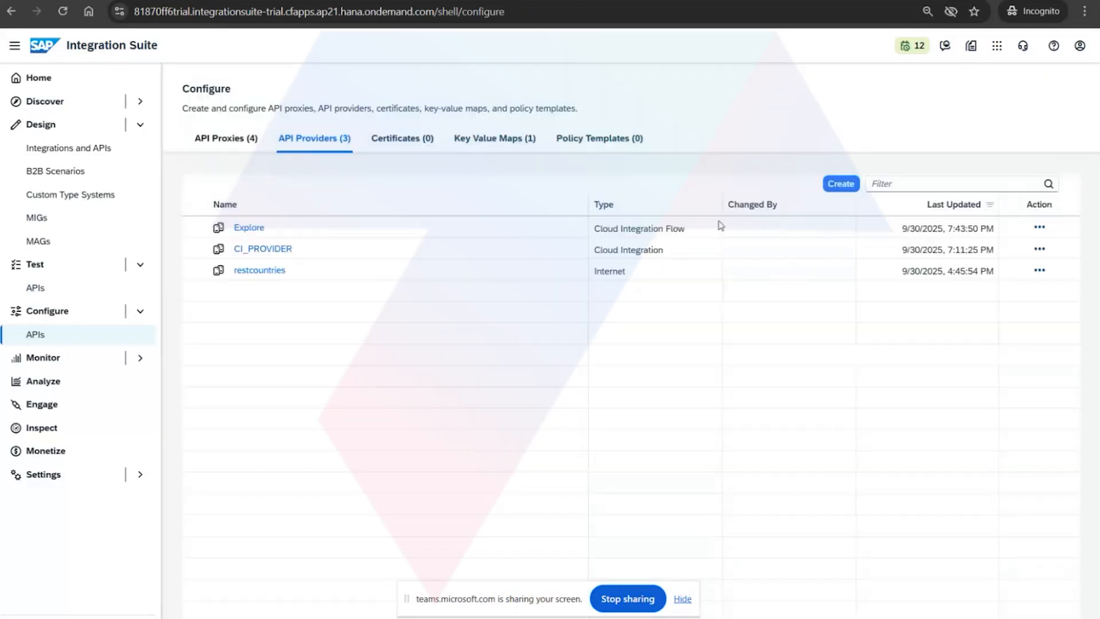
Start creating an API proxy with CI_PROVIDER as its API provider and discover the APIs deployed in Cloud Integration.
{"action": "left_click", "coordinate": [226, 139]}
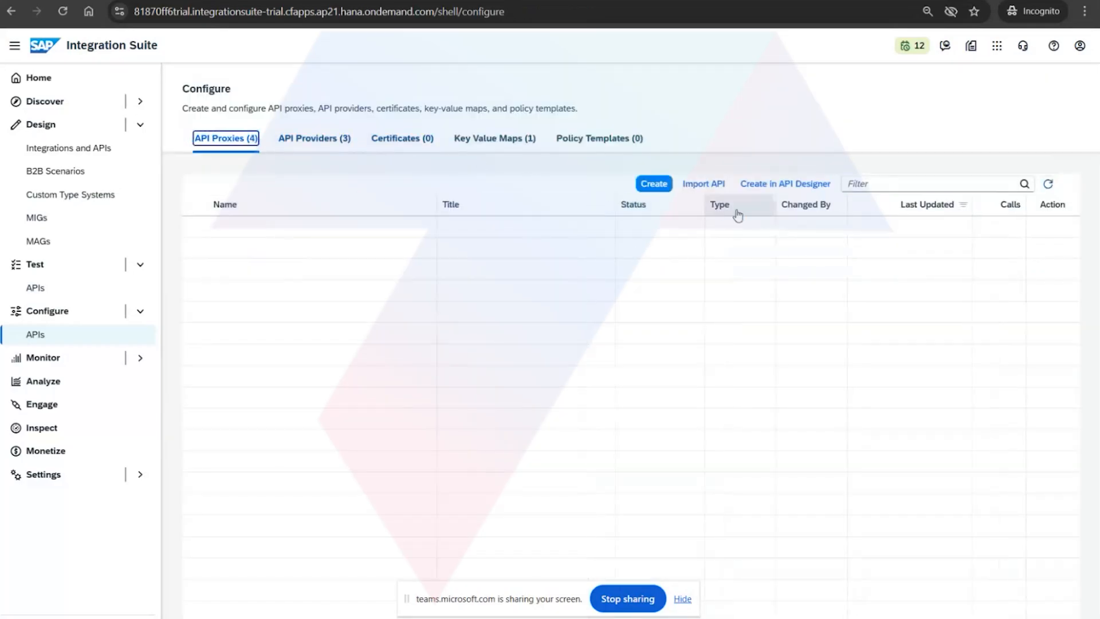
{"action": "left_click", "coordinate": [654, 183]}
{"action": "left_click", "coordinate": [559, 238]}
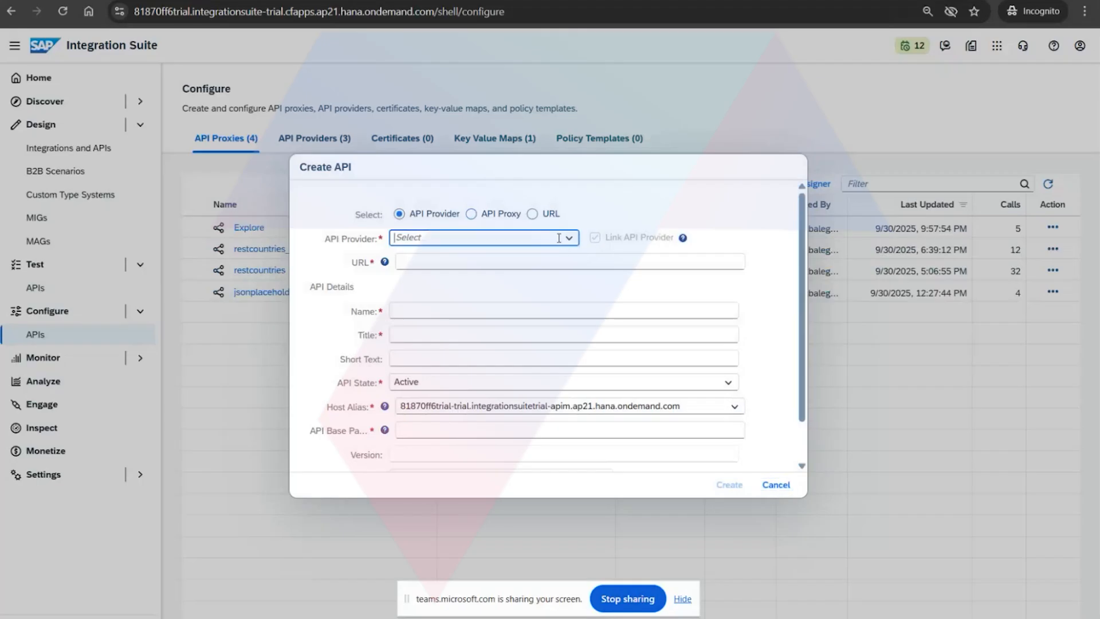
{"action": "left_click", "coordinate": [569, 238]}
{"action": "left_click", "coordinate": [512, 277]}
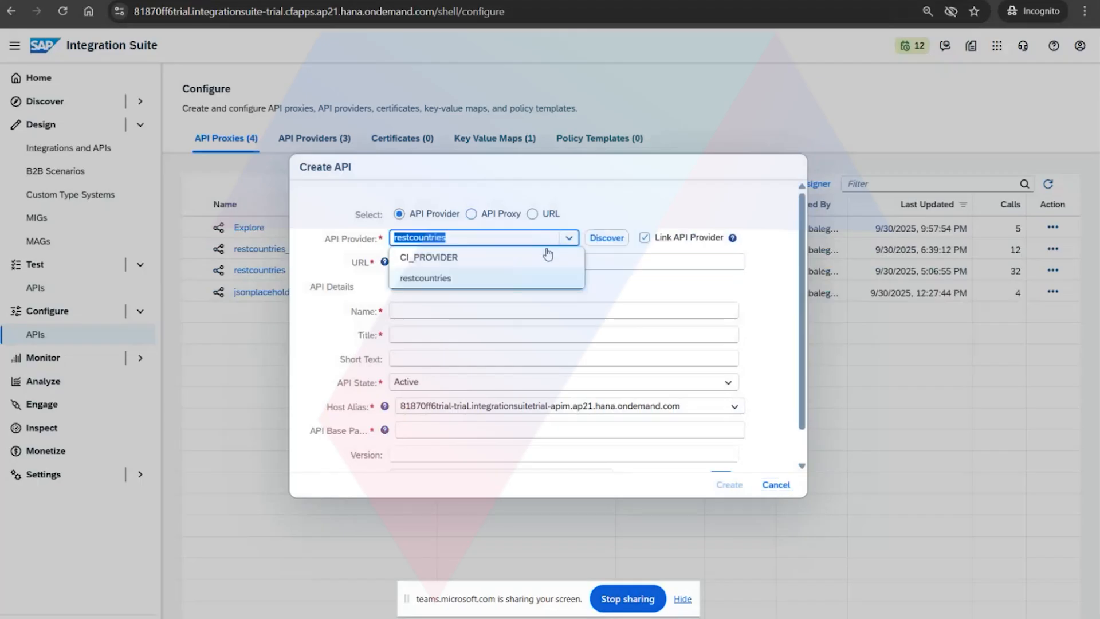
{"action": "left_click", "coordinate": [548, 255]}
{"action": "left_click", "coordinate": [609, 242]}
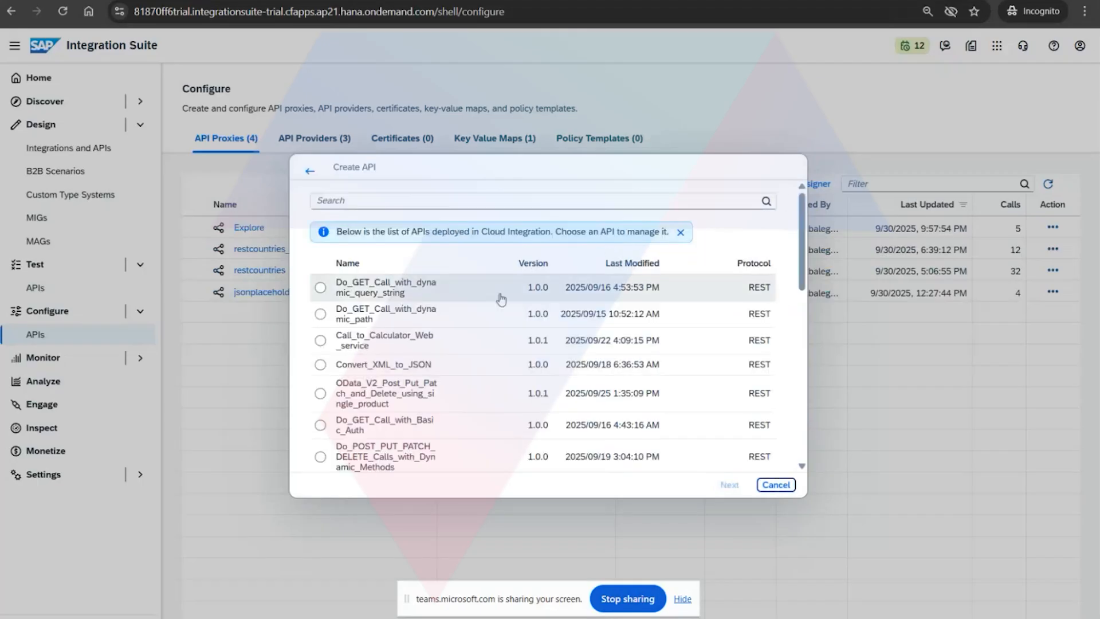
Choose the Split_by_Token API for the new proxy and continue to its credentials.
{"action": "scroll", "coordinate": [429, 401], "scroll_direction": "down", "scroll_amount": 3}
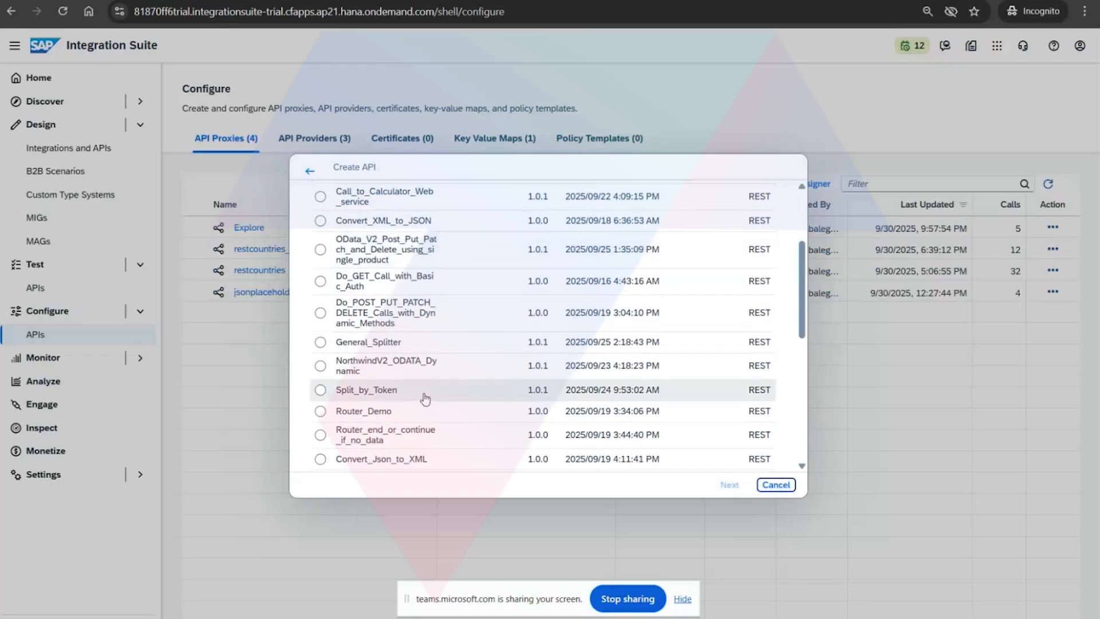
{"action": "left_click", "coordinate": [425, 395]}
{"action": "left_click", "coordinate": [731, 486]}
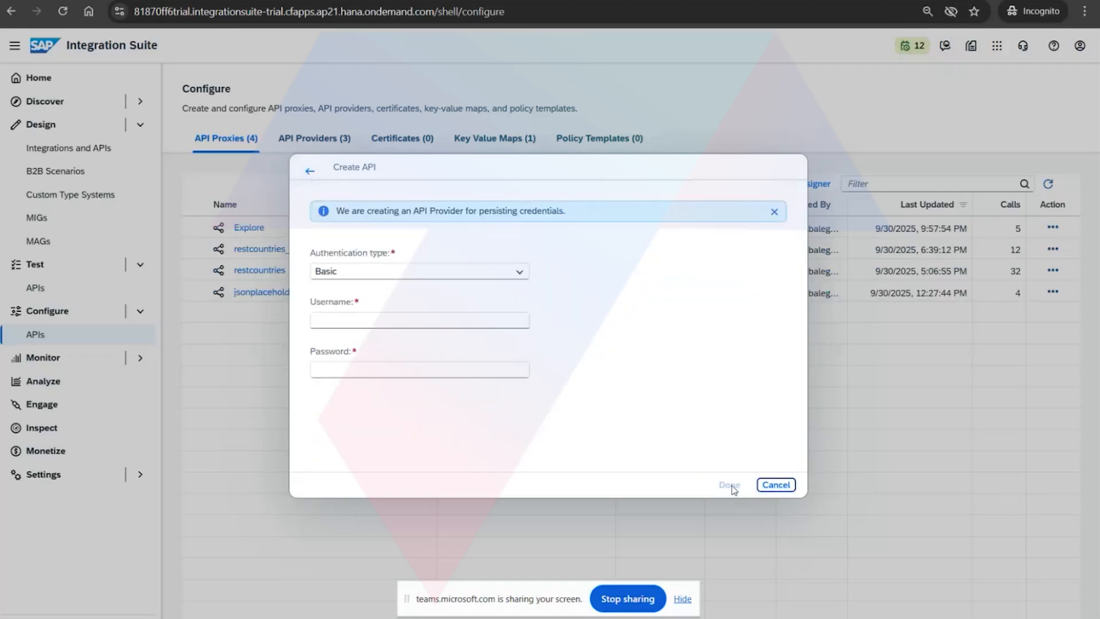
Copy the clientid value from Postman's Trial Account environment and paste it as the username for Basic authentication in Integration Suite.
{"action": "left_click", "coordinate": [385, 319]}
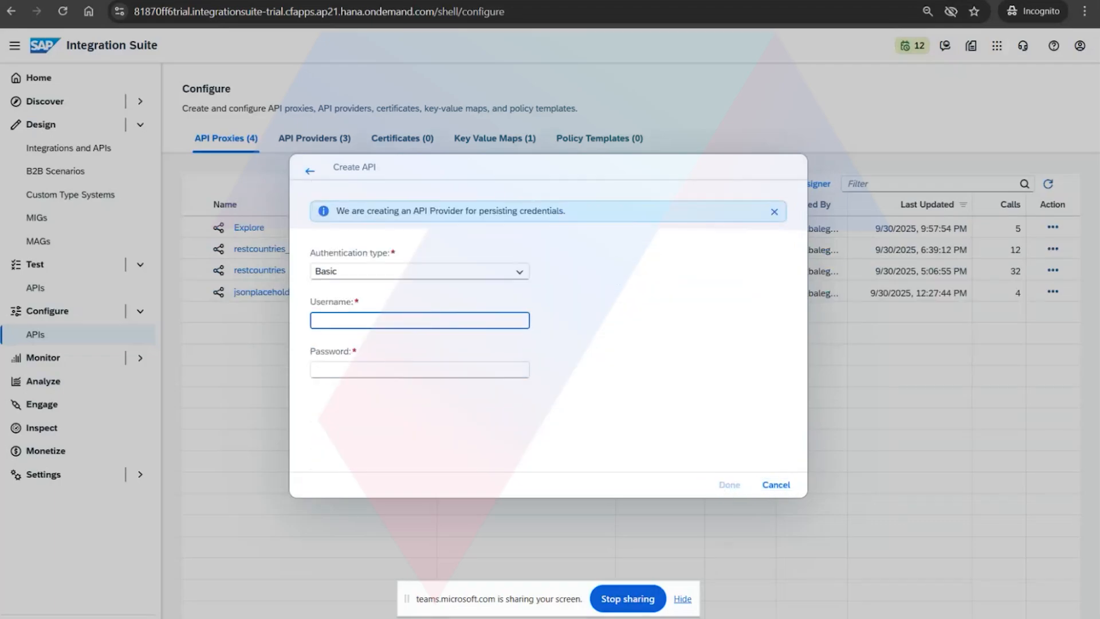
{"action": "key", "text": "alt+Tab"}
{"action": "left_click", "coordinate": [737, 103]}
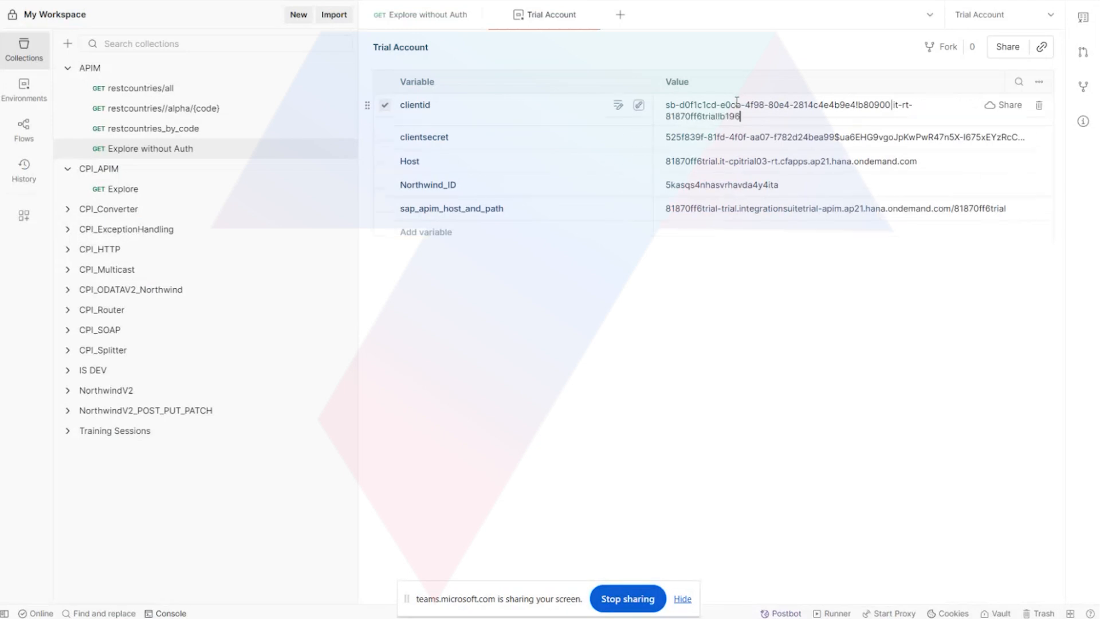
{"action": "key", "text": "ctrl+a"}
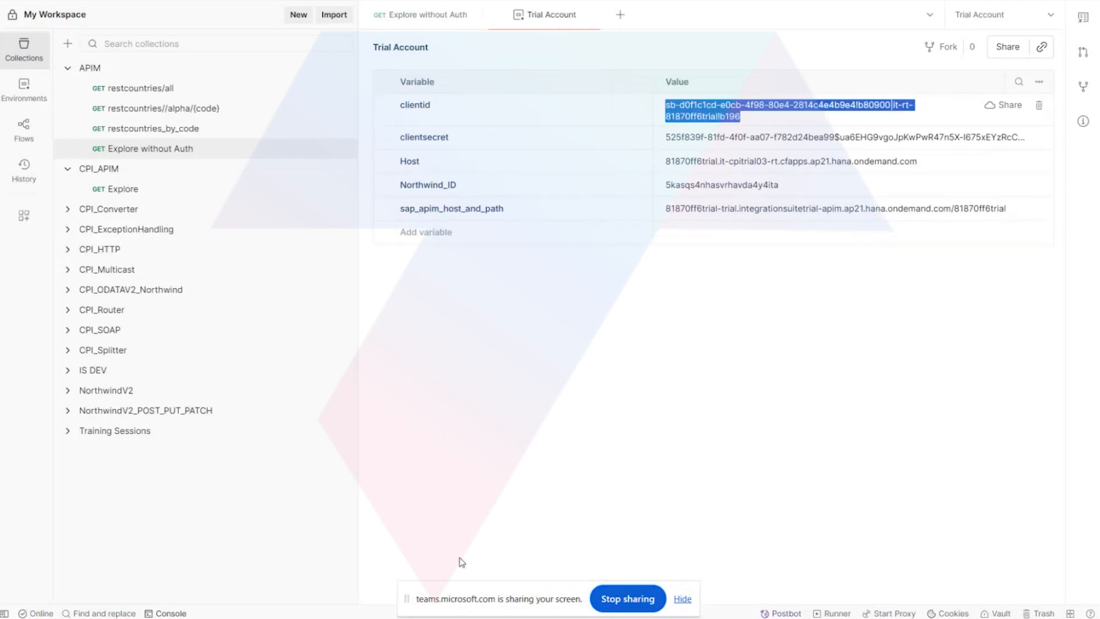
{"action": "key", "text": "ctrl+c"}
{"action": "left_click", "coordinate": [394, 565]}
{"action": "key", "text": "ctrl+v"}
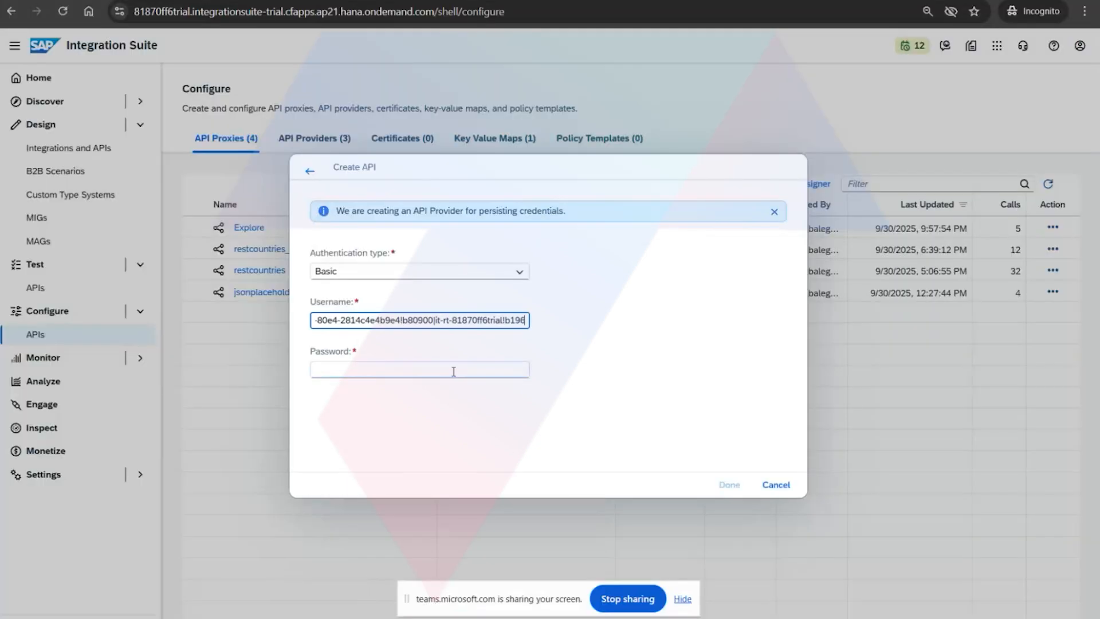
Copy the clientsecret value from Postman's Trial Account environment, paste it as the password in Integration Suite and confirm the credentials.
{"action": "left_click", "coordinate": [419, 369]}
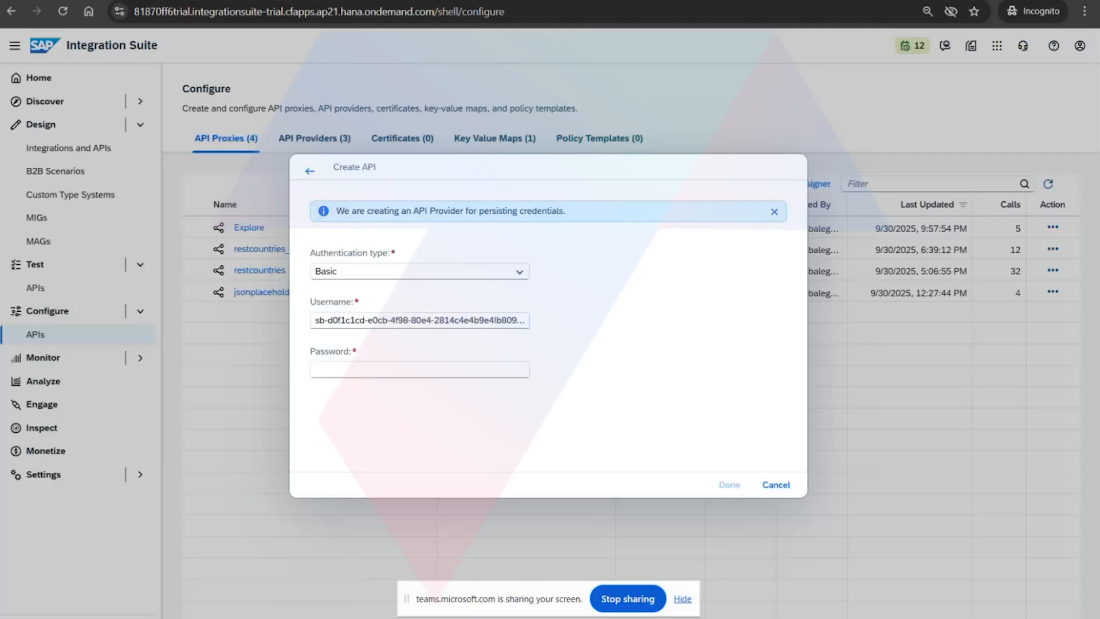
{"action": "key", "text": "alt+Tab"}
{"action": "left_click", "coordinate": [715, 128]}
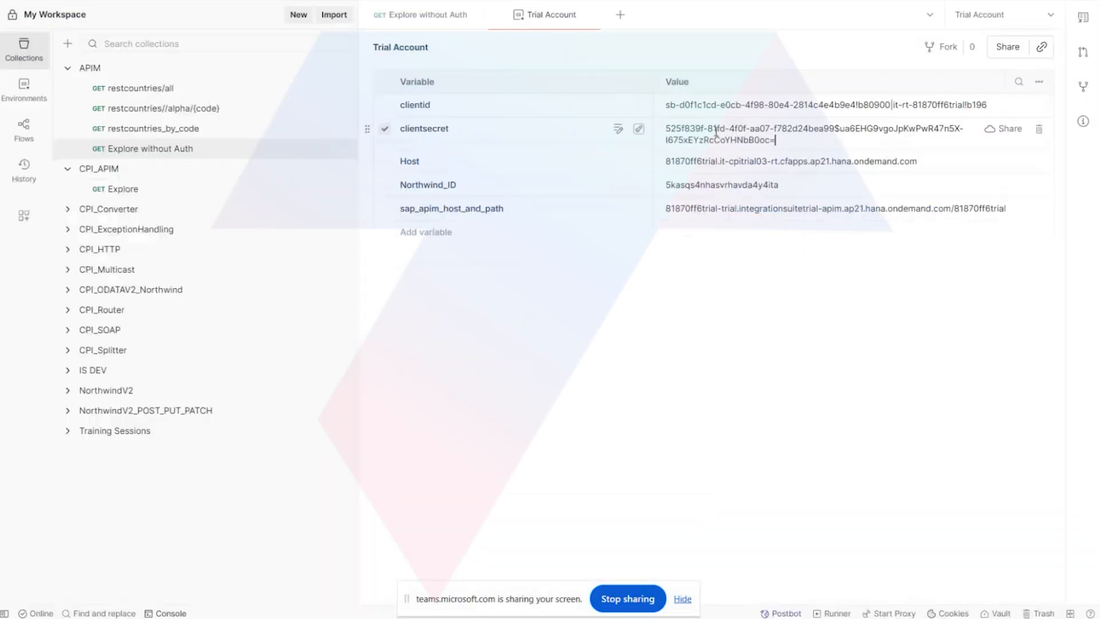
{"action": "key", "text": "ctrl+a"}
{"action": "left_click", "coordinate": [432, 618]}
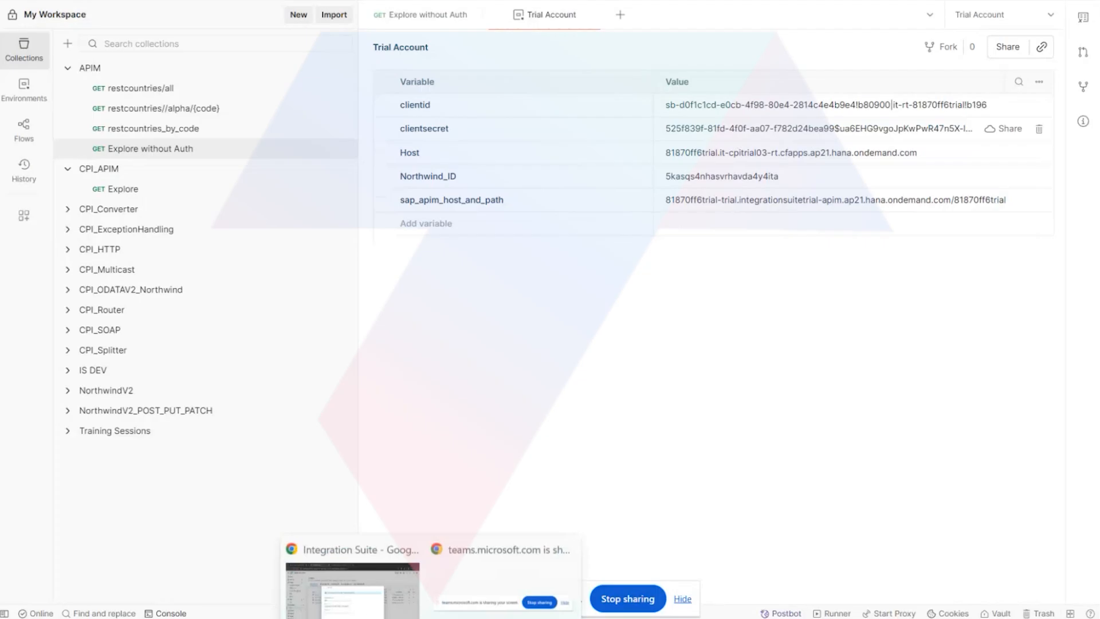
{"action": "left_click", "coordinate": [354, 561]}
{"action": "key", "text": "ctrl+v"}
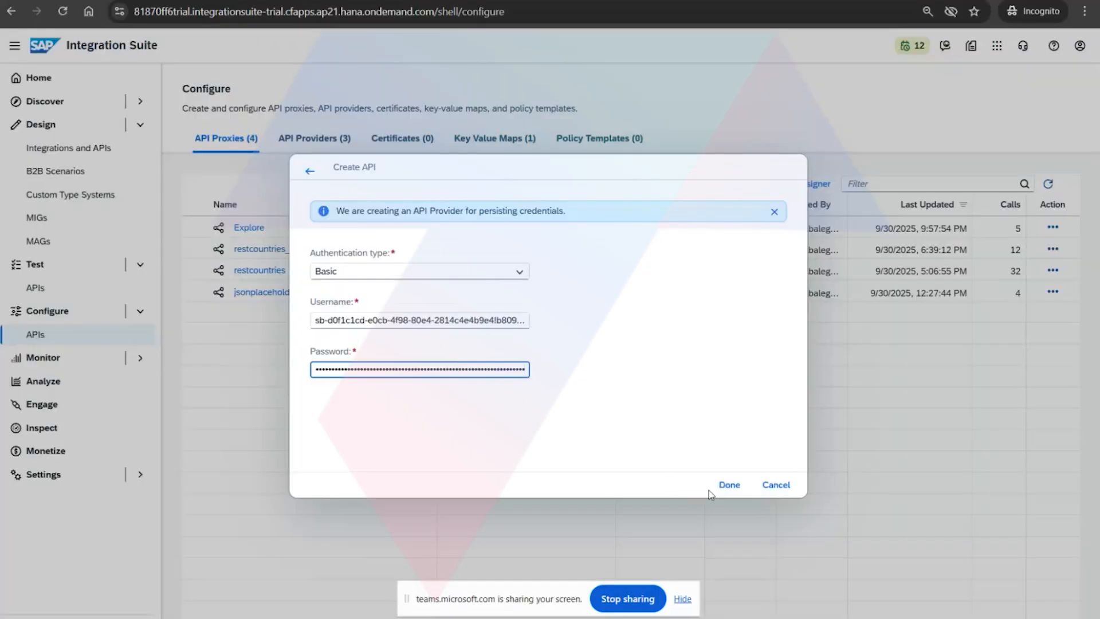
{"action": "left_click", "coordinate": [729, 485]}
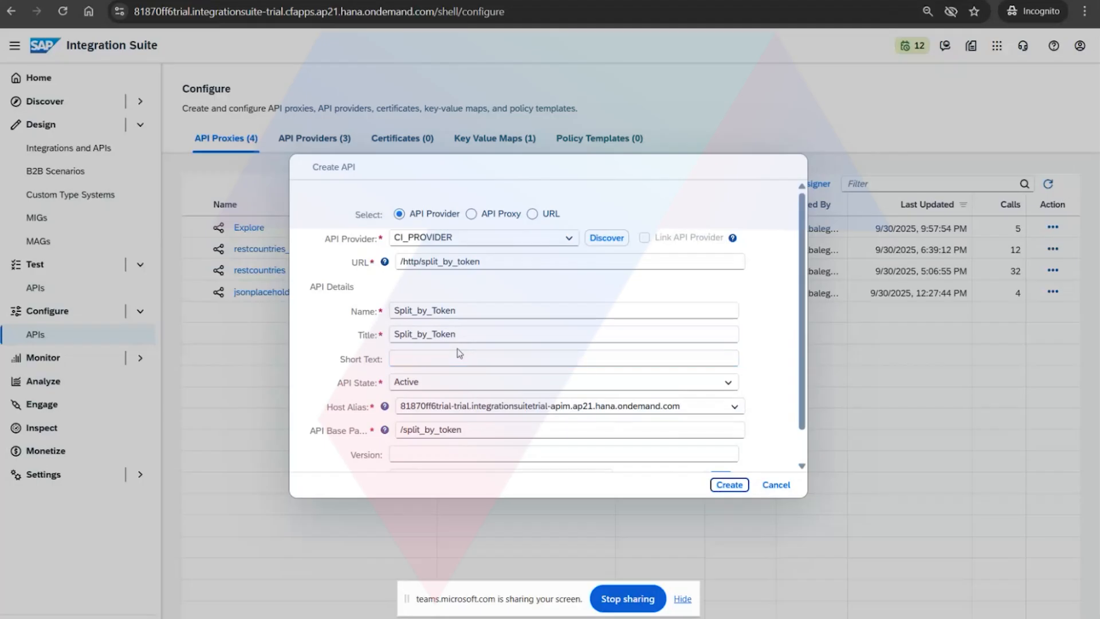
Review the URL /http/split_by_token and the API details, then create and save the Split_by_Token proxy.
{"action": "left_click_drag", "start_coordinate": [490, 266], "coordinate": [399, 264]}
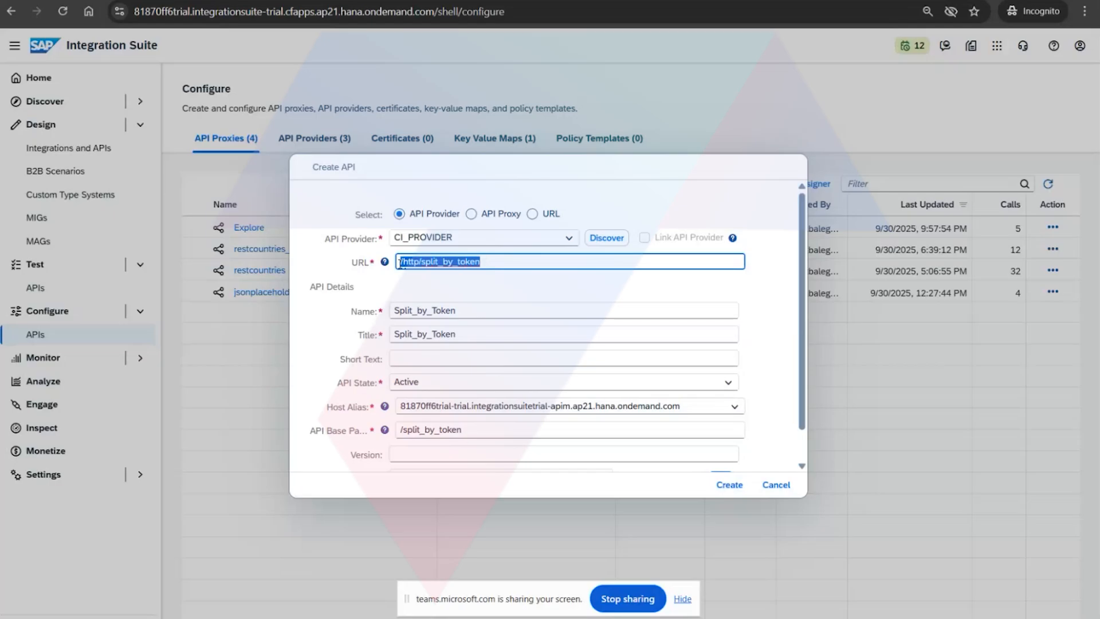
{"action": "scroll", "coordinate": [424, 338], "scroll_direction": "down", "scroll_amount": 1}
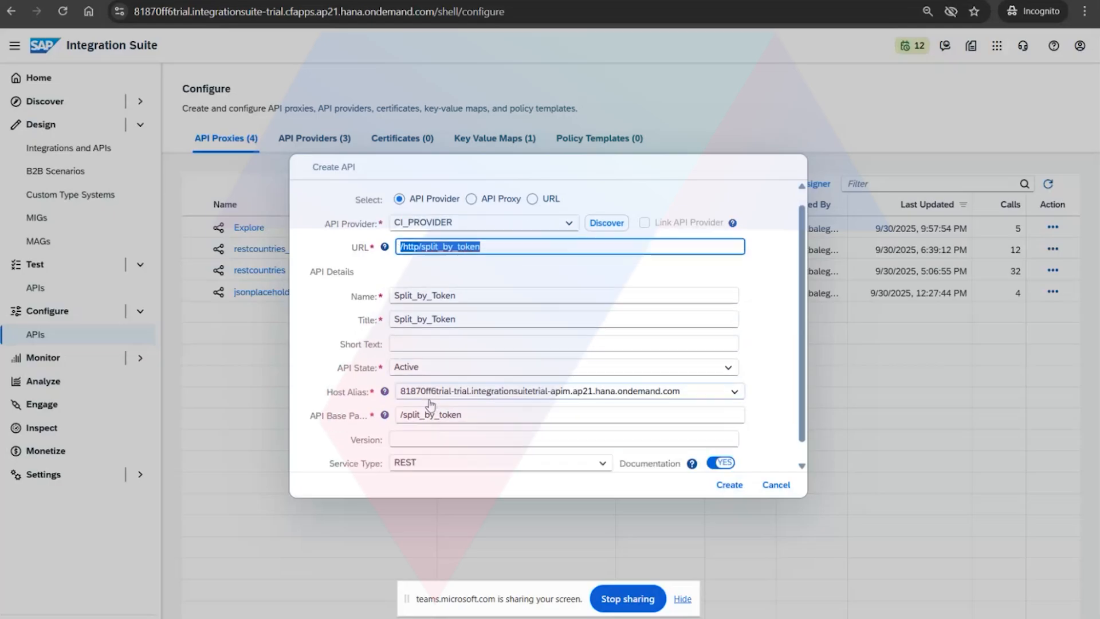
{"action": "left_click", "coordinate": [723, 492]}
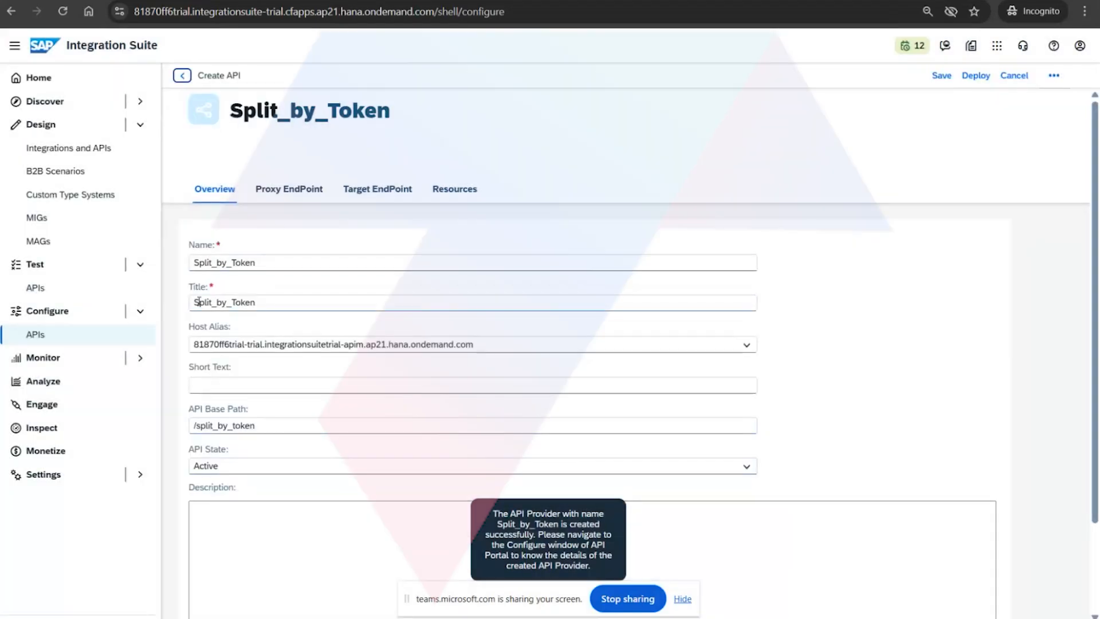
{"action": "left_click", "coordinate": [943, 77]}
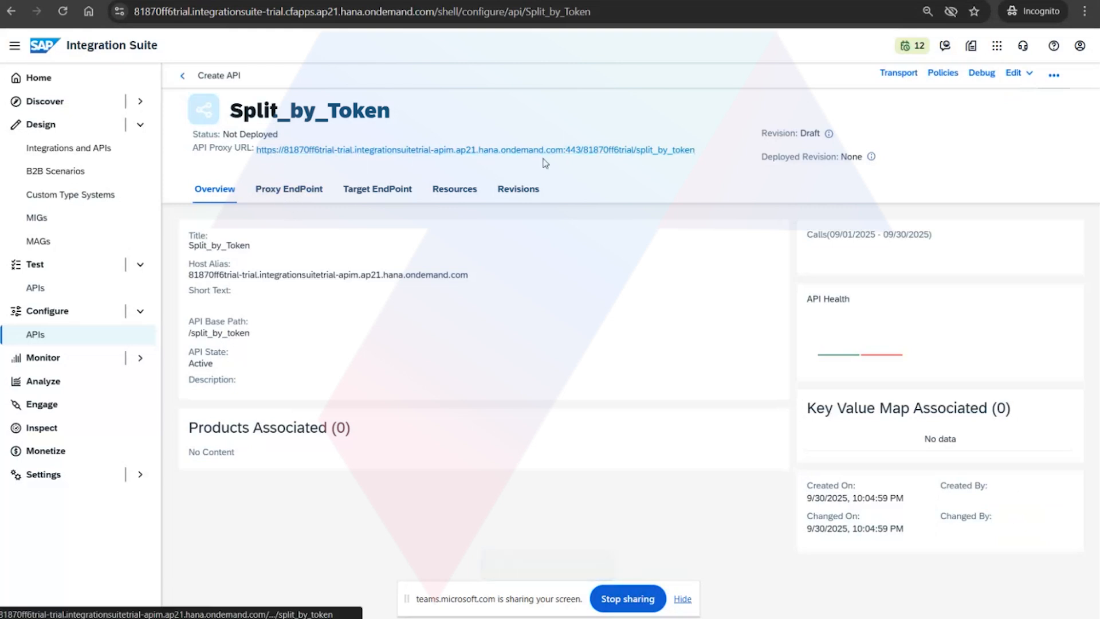
View the Split_by_Token proxy's target endpoint and the connection details of the Split_by_Token API provider.
{"action": "left_click", "coordinate": [379, 193]}
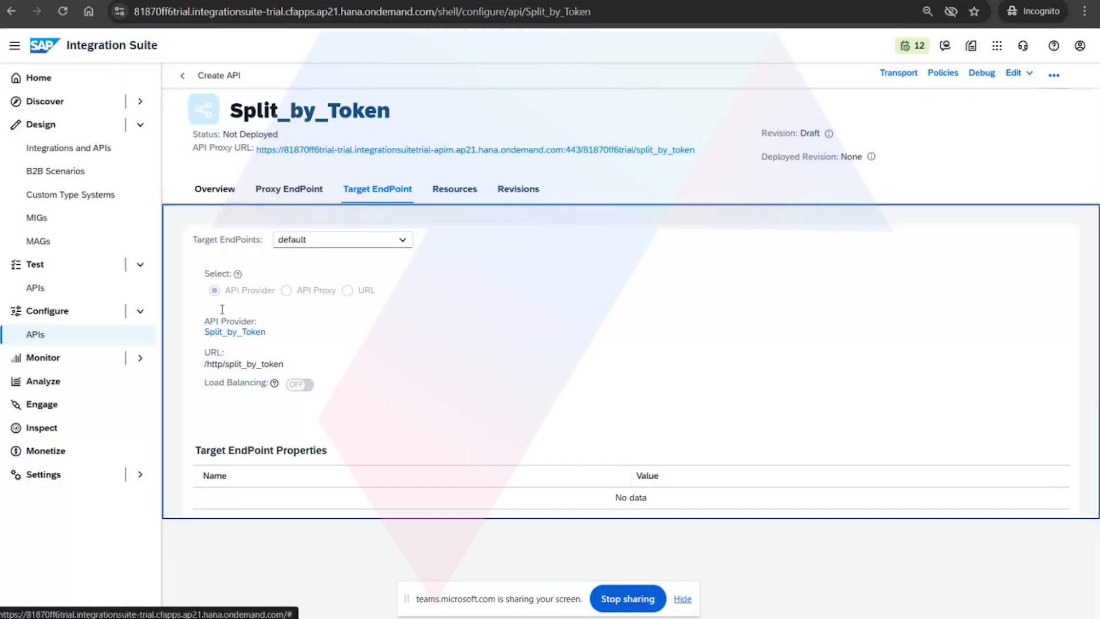
{"action": "left_click", "coordinate": [182, 79]}
{"action": "left_click", "coordinate": [312, 139]}
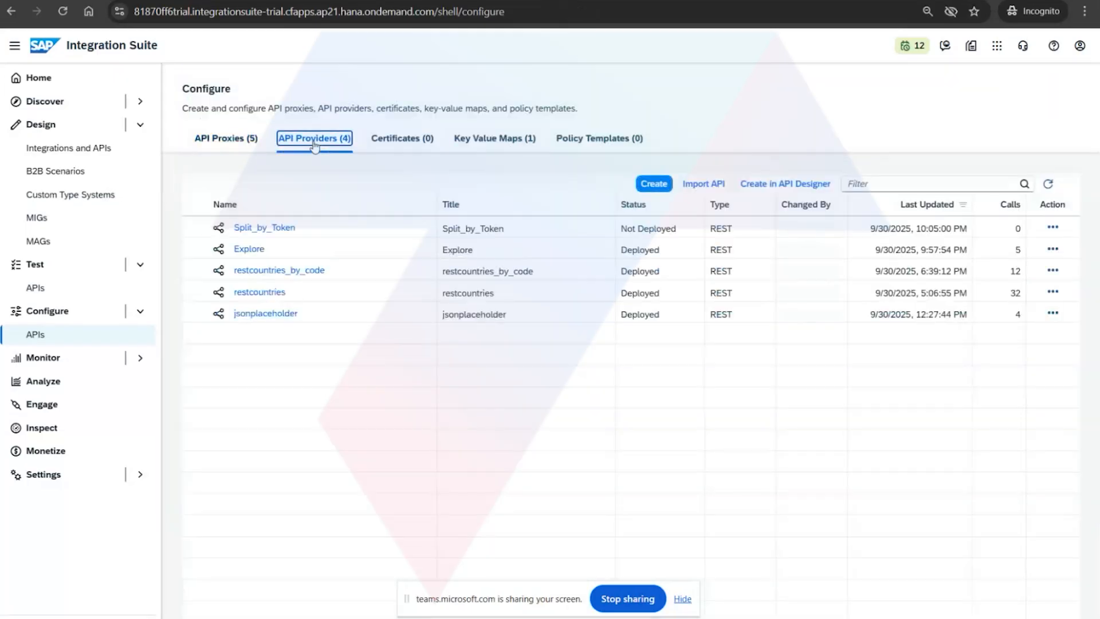
{"action": "left_click", "coordinate": [259, 229]}
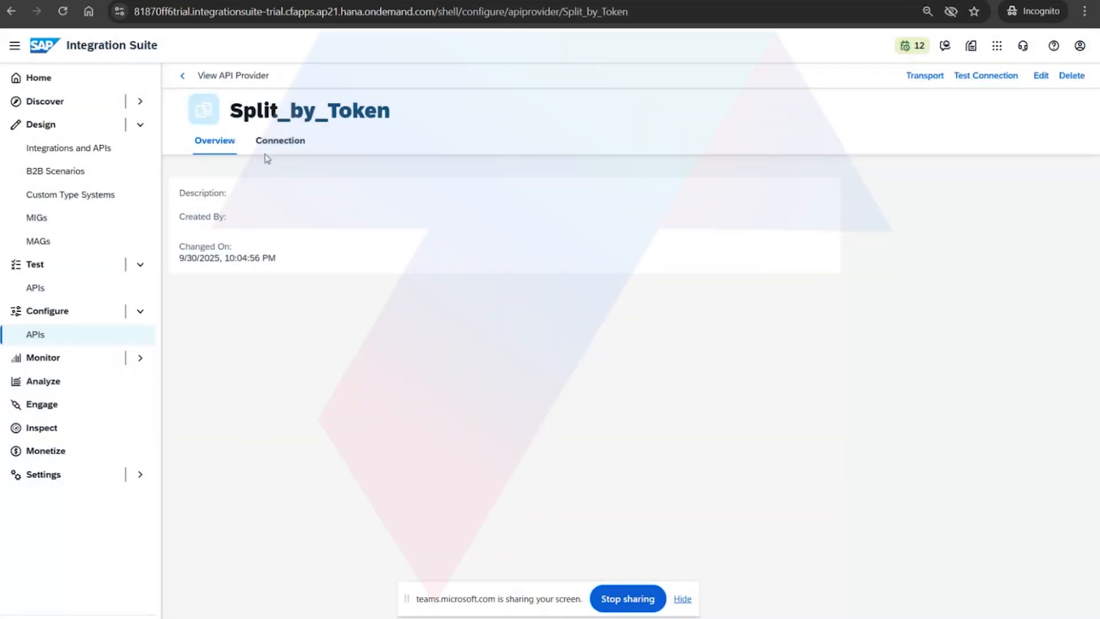
{"action": "left_click", "coordinate": [269, 143]}
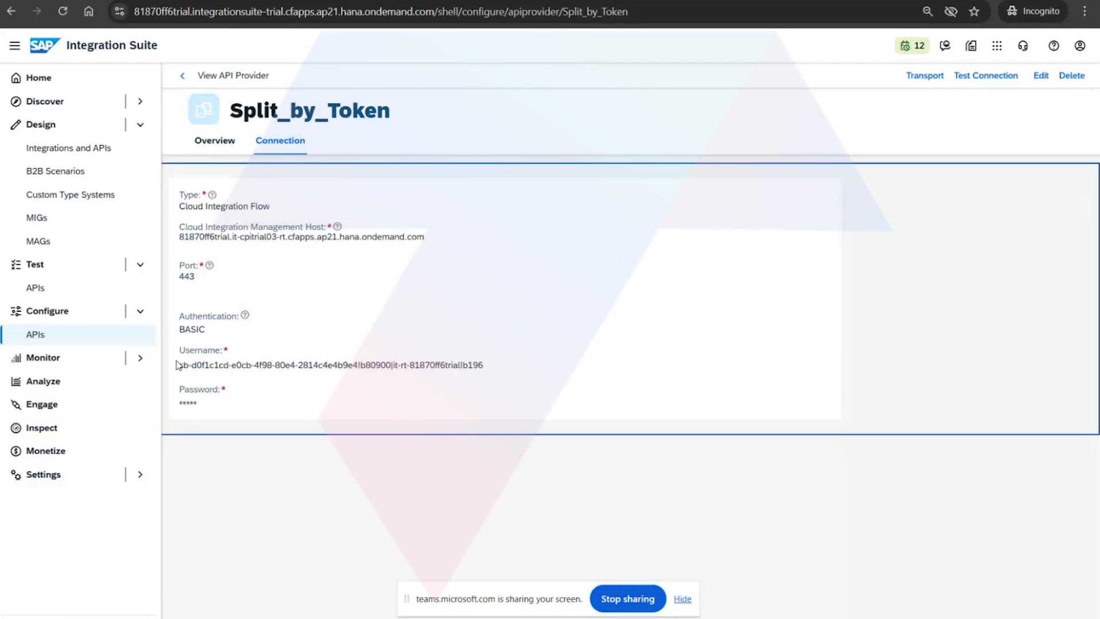
{"action": "left_click_drag", "start_coordinate": [182, 403], "coordinate": [214, 406]}
{"action": "left_click", "coordinate": [183, 77]}
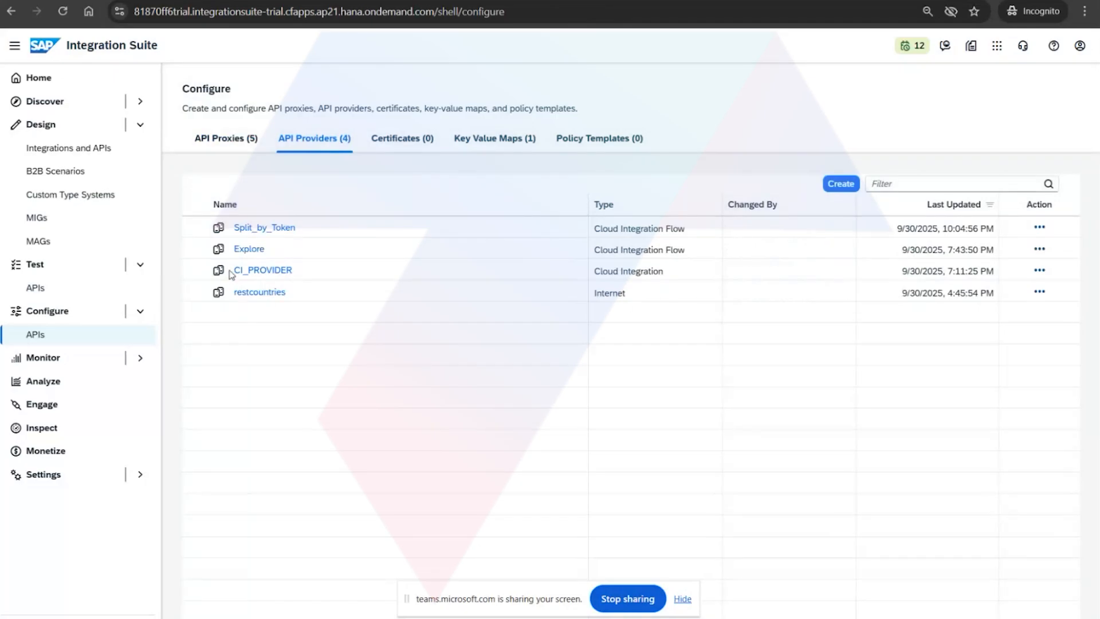
Open the policies of the restcountries_by_code proxy and examine the spikeArrest policy code in the ProxyEndpoint PreFlow.
{"action": "left_click", "coordinate": [224, 140]}
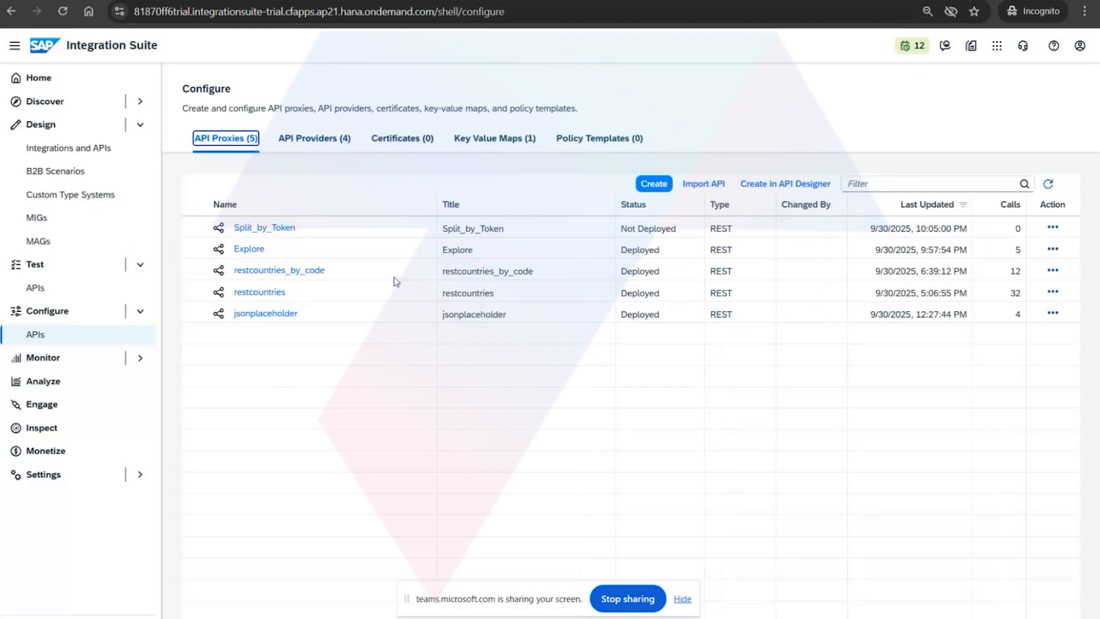
{"action": "left_click", "coordinate": [255, 272]}
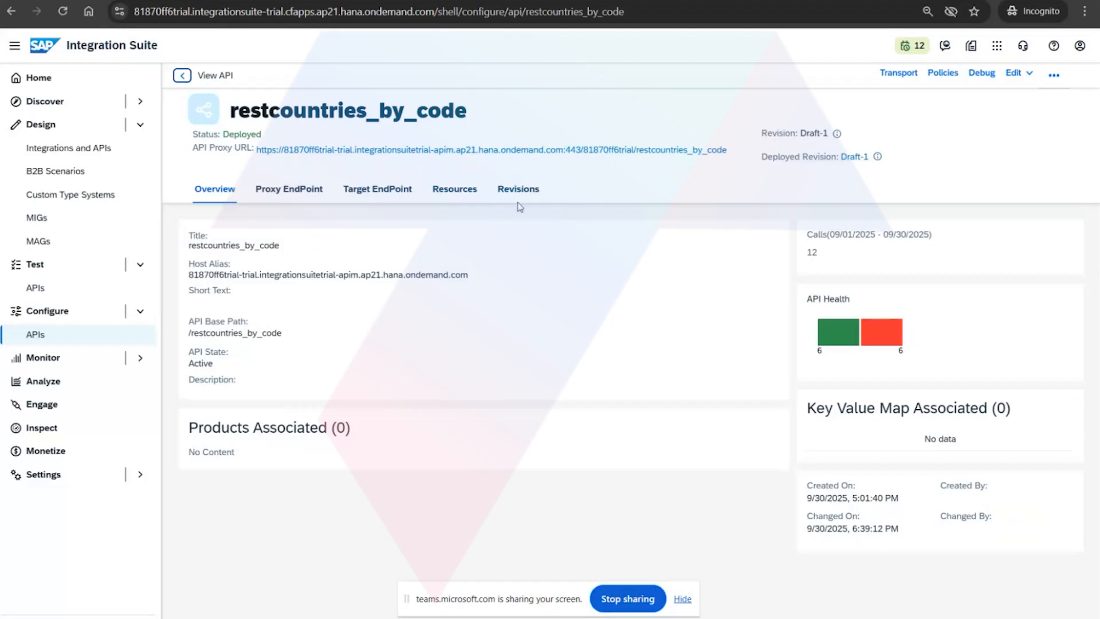
{"action": "left_click", "coordinate": [943, 73]}
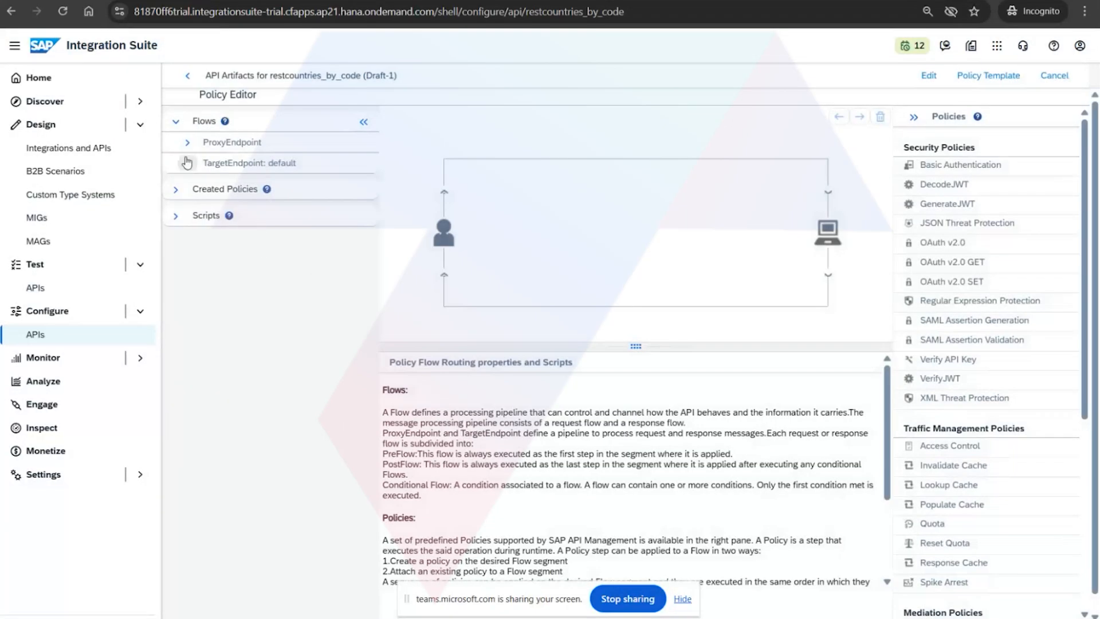
{"action": "left_click", "coordinate": [187, 142]}
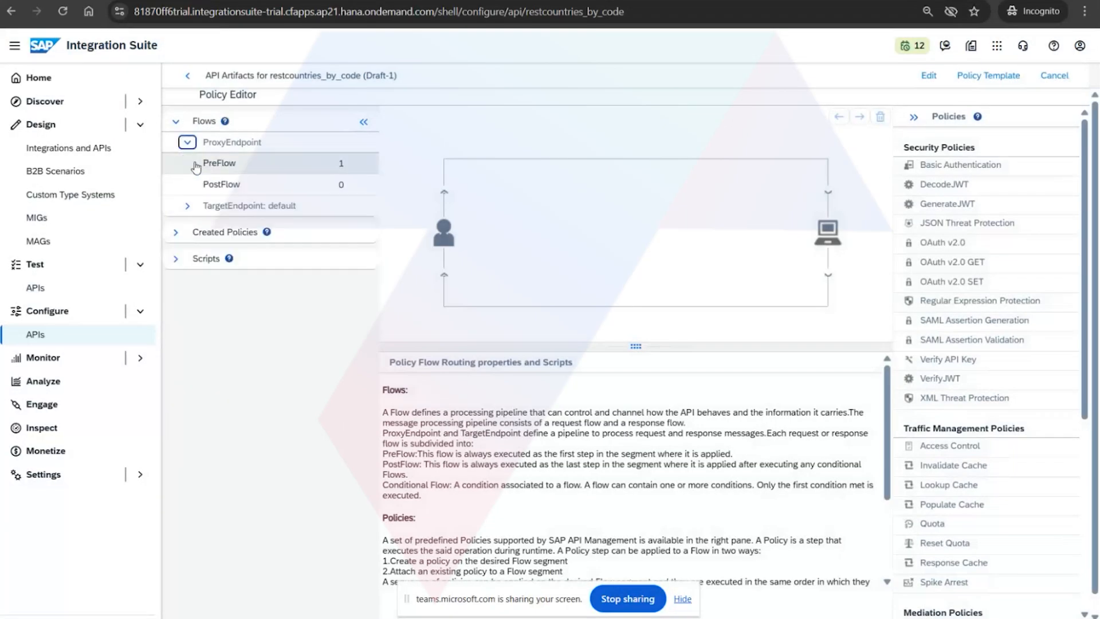
{"action": "left_click", "coordinate": [204, 166]}
{"action": "left_click", "coordinate": [619, 171]}
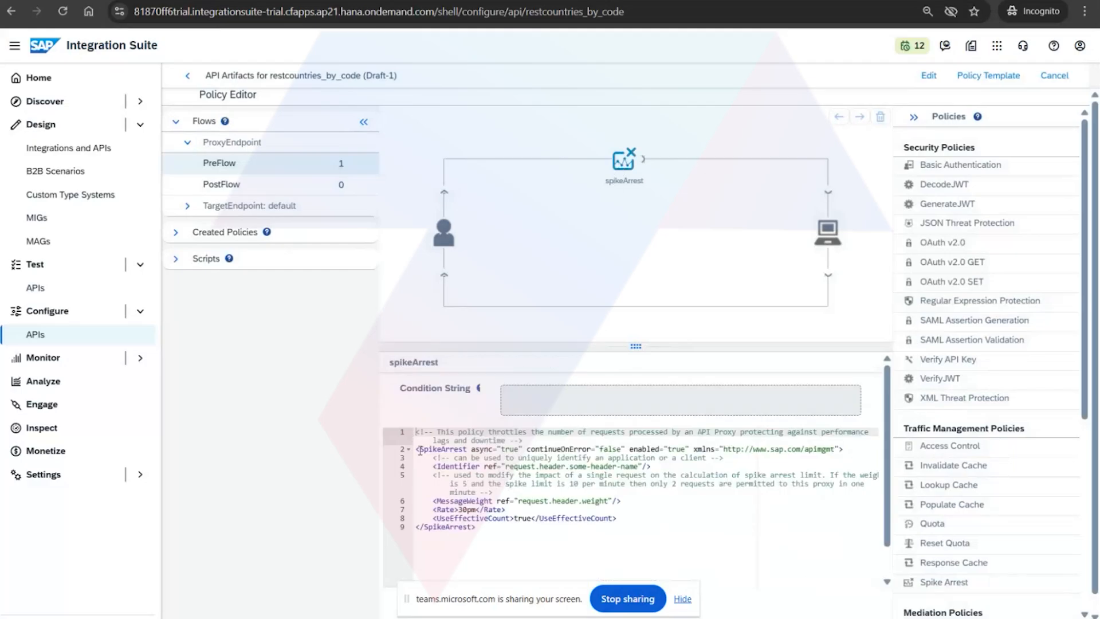
{"action": "left_click_drag", "start_coordinate": [418, 448], "coordinate": [674, 534]}
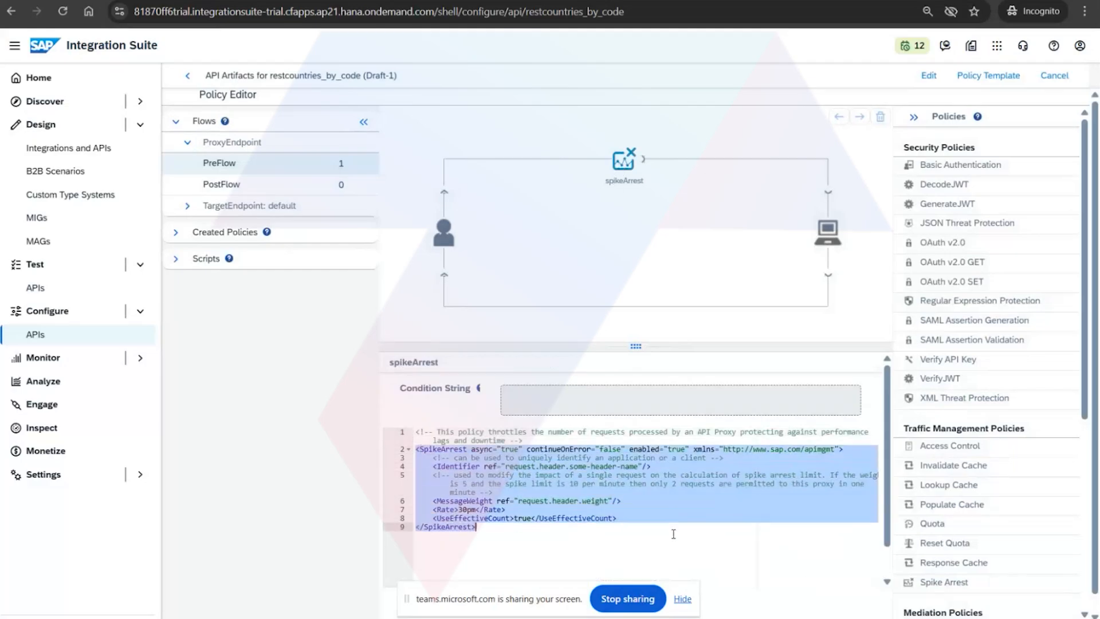
Examine the 30pm rate in the spikeArrest policy and the matching Spike Arrest rate settings in the Notepad notes.
{"action": "left_click", "coordinate": [476, 510]}
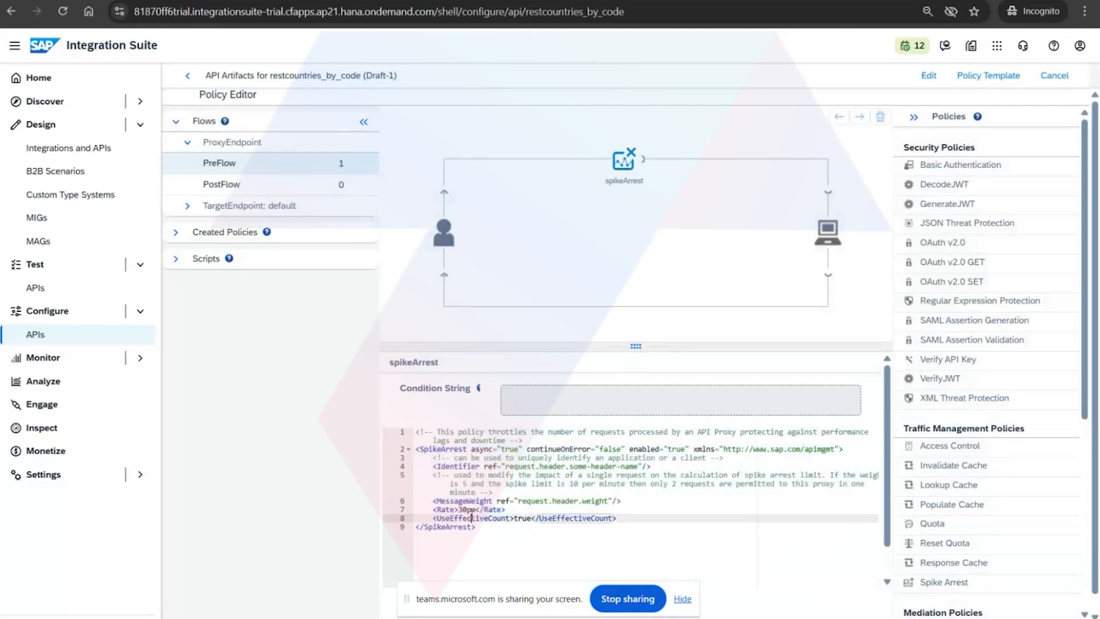
{"action": "left_click_drag", "start_coordinate": [476, 509], "coordinate": [460, 512]}
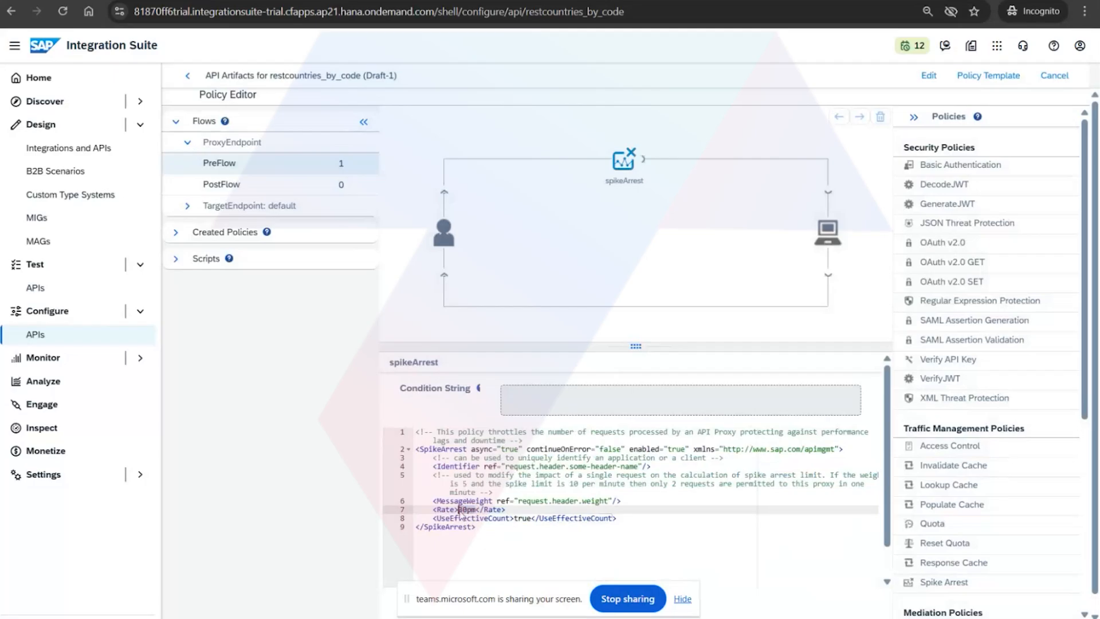
{"action": "key", "text": "alt+Tab"}
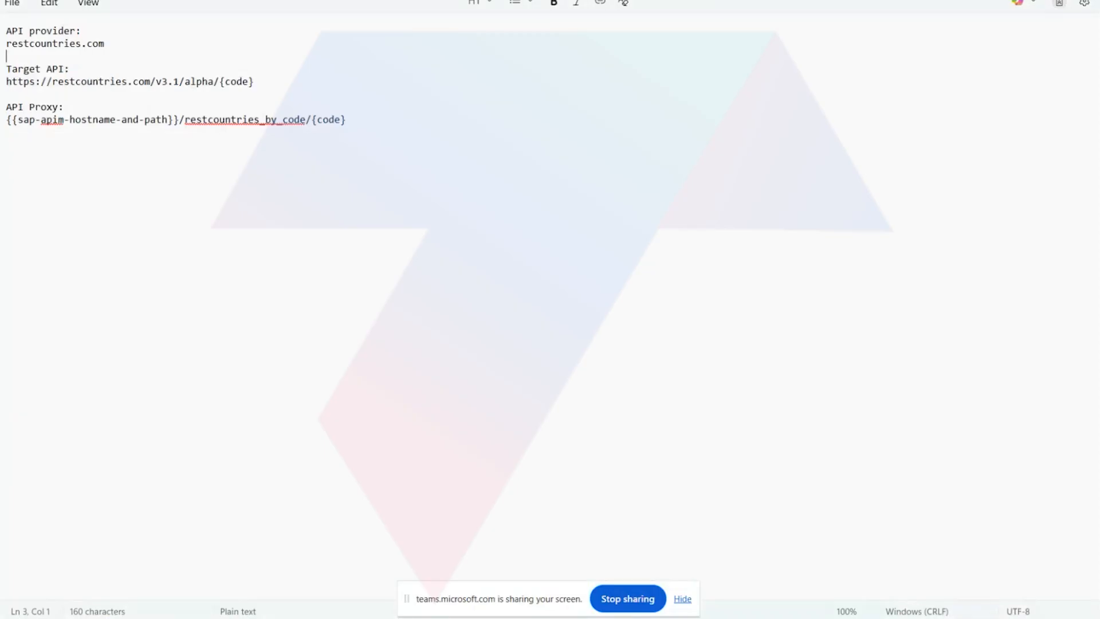
{"action": "key", "text": "ctrl+Tab"}
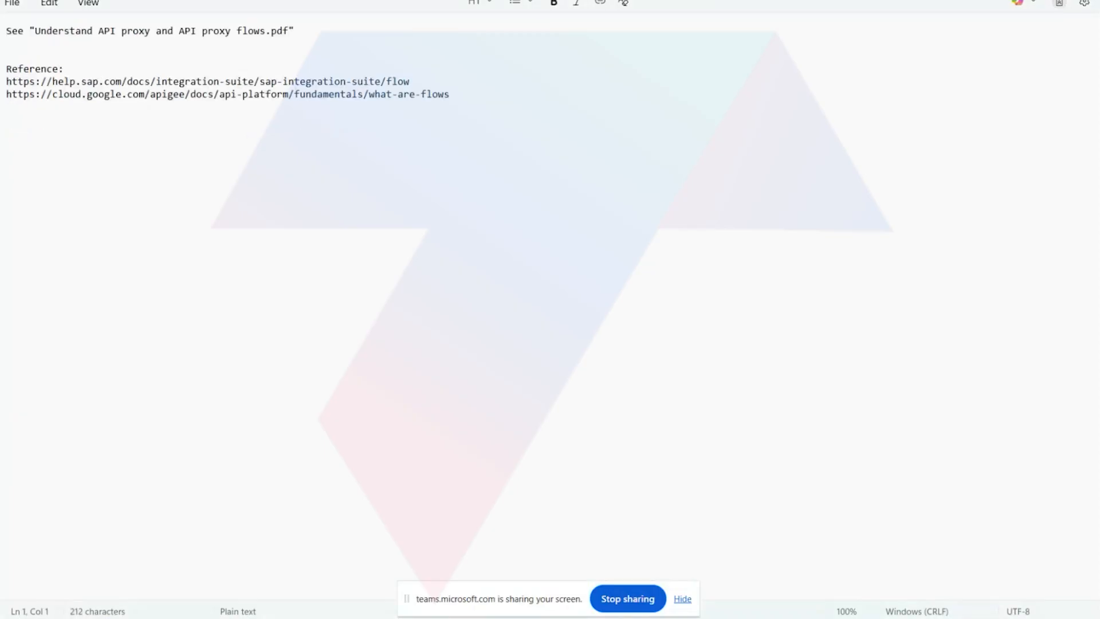
{"action": "key", "text": "ctrl+Tab"}
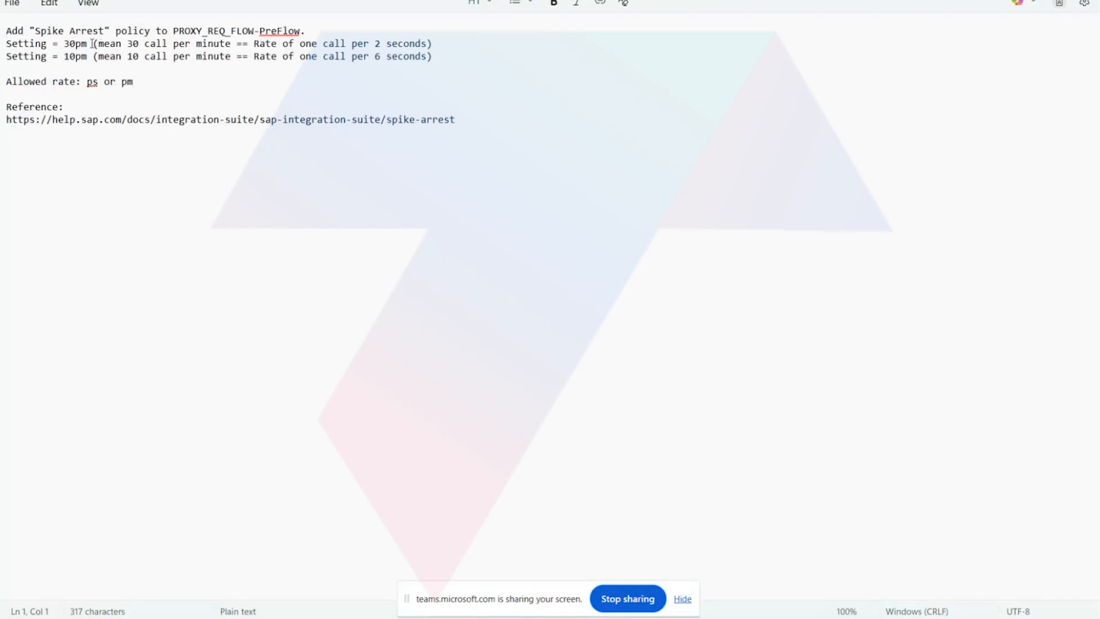
{"action": "left_click_drag", "start_coordinate": [98, 43], "coordinate": [435, 42]}
{"action": "left_click", "coordinate": [235, 56]}
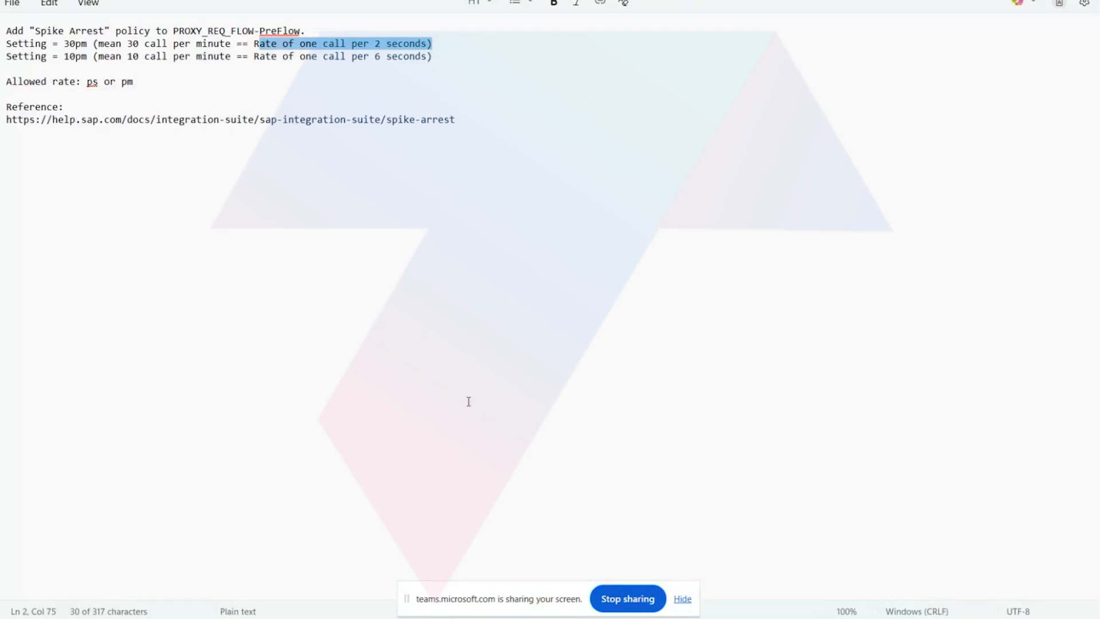
Switch to Postman, close the open tabs, and send the restcountries_by_code GET request several times in quick succession.
{"action": "left_click", "coordinate": [369, 575]}
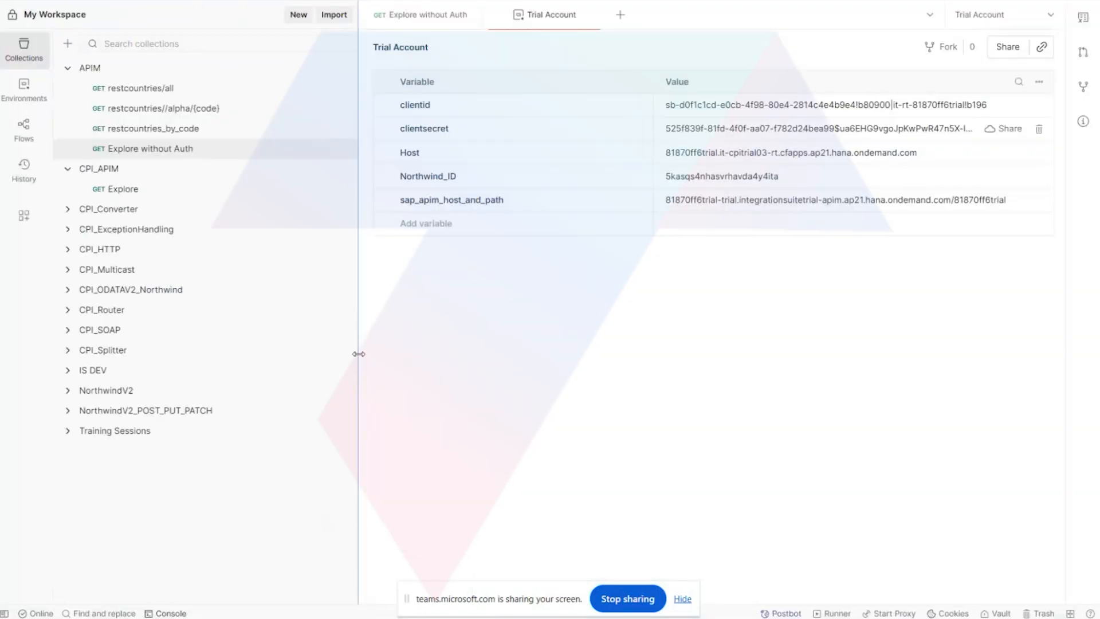
{"action": "left_click", "coordinate": [598, 18]}
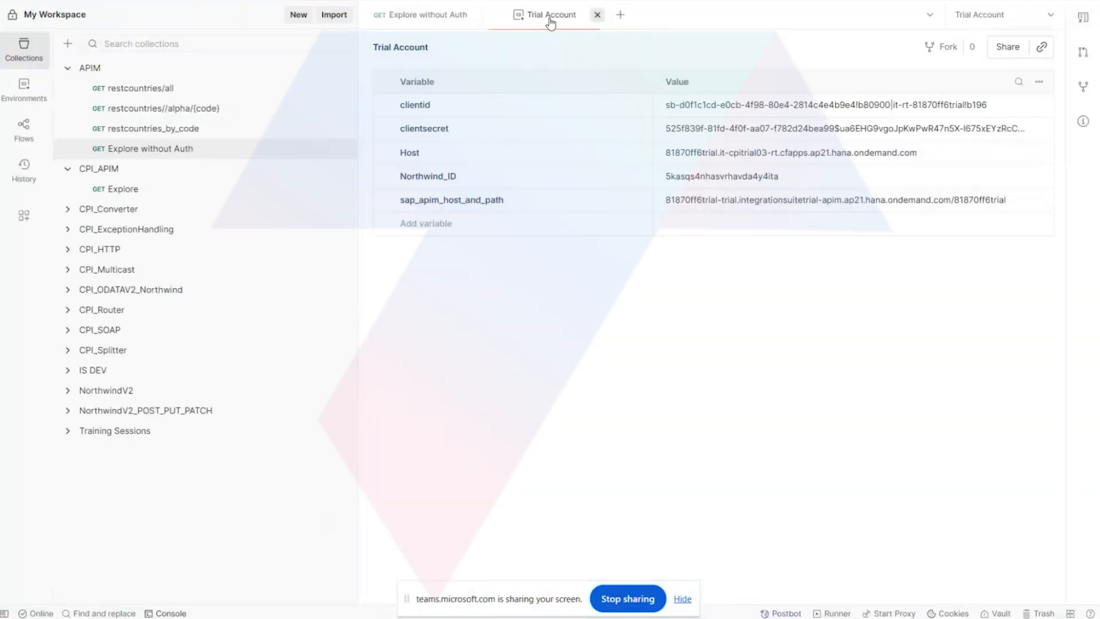
{"action": "left_click", "coordinate": [471, 15]}
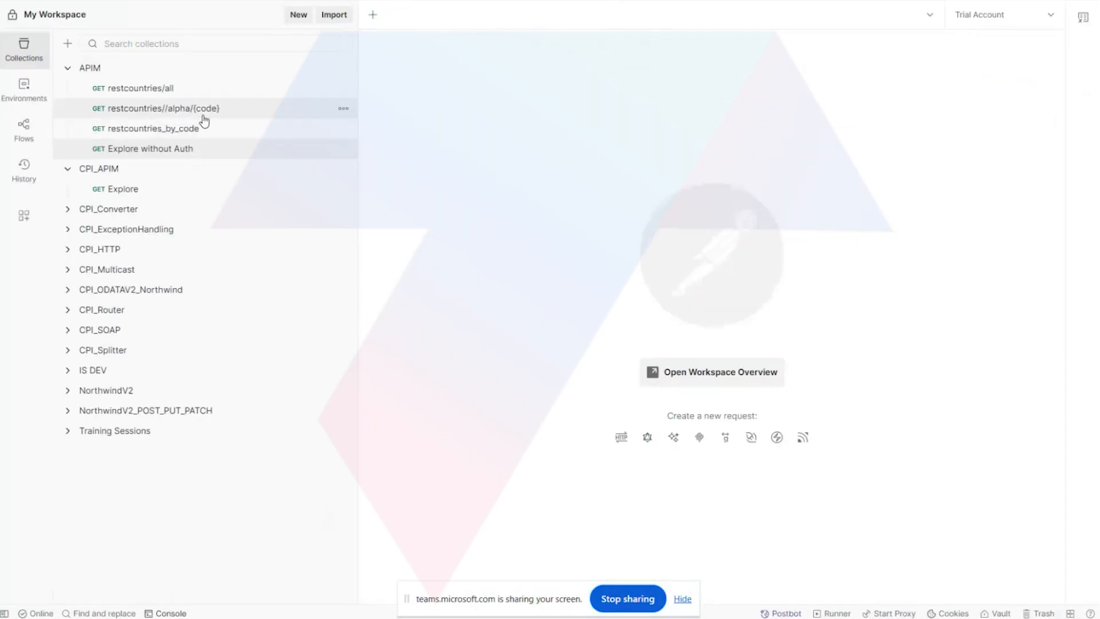
{"action": "left_click", "coordinate": [178, 129]}
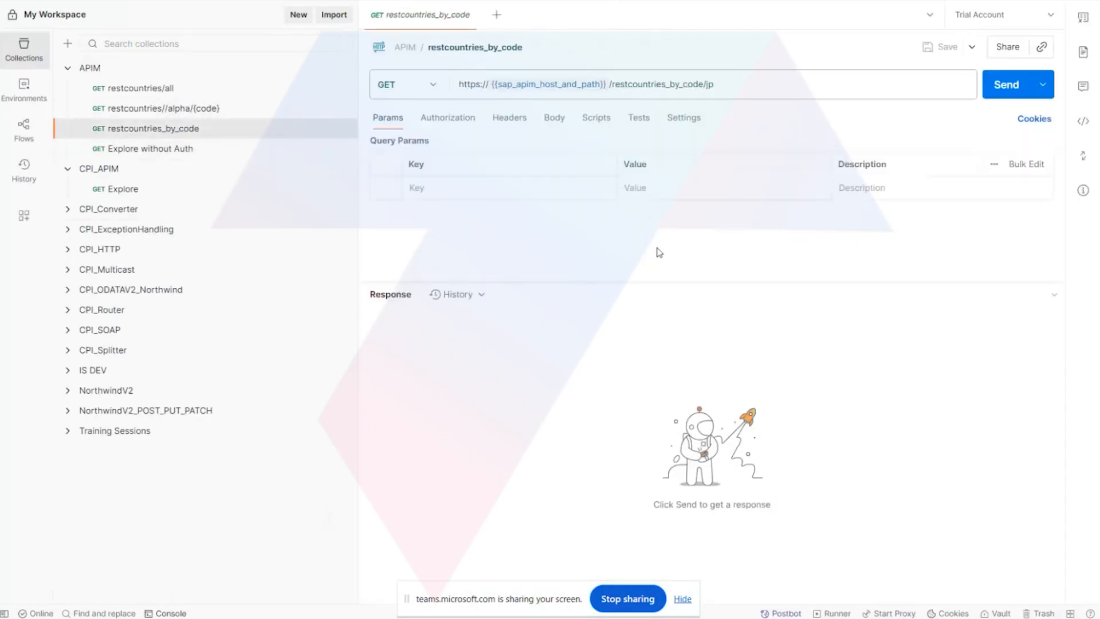
{"action": "left_click", "coordinate": [1006, 86]}
{"action": "left_click", "coordinate": [1007, 86]}
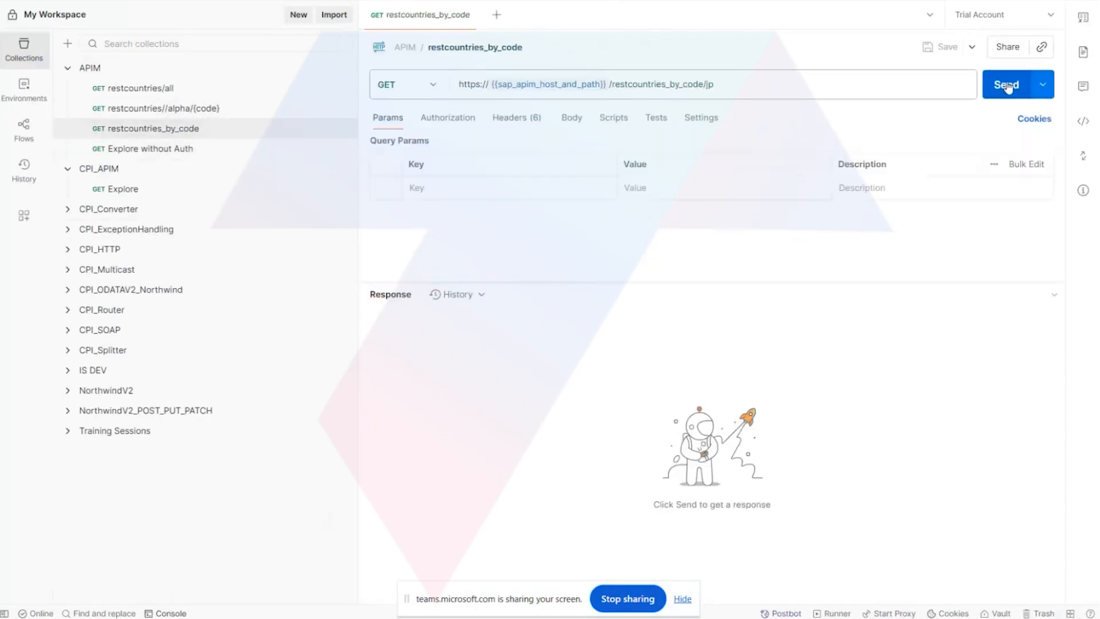
{"action": "left_click", "coordinate": [1006, 90]}
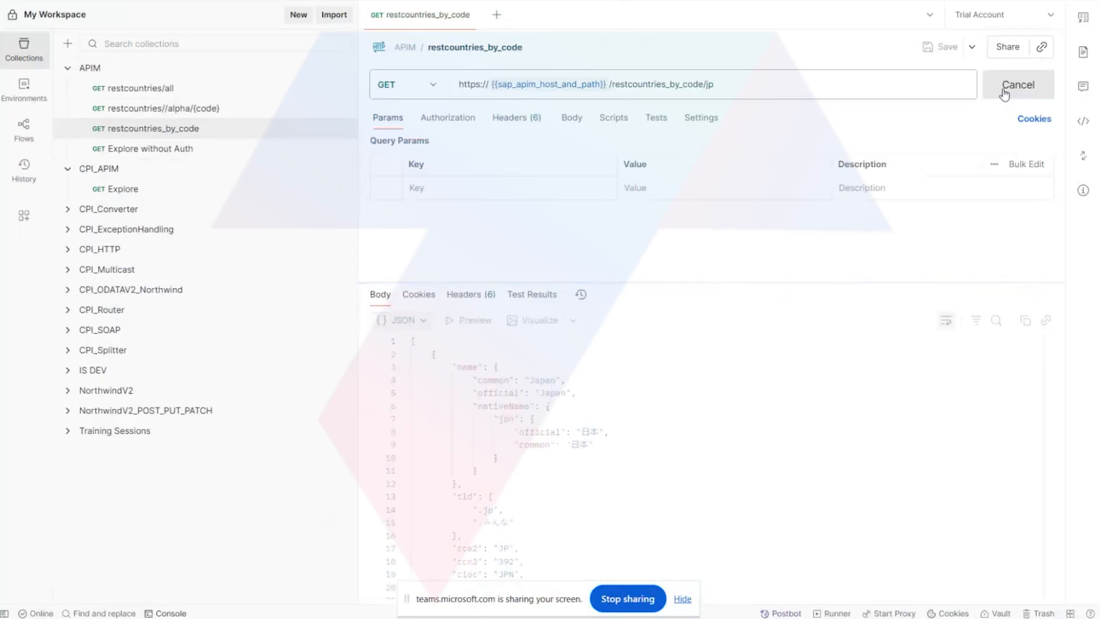
{"action": "left_click", "coordinate": [1005, 91]}
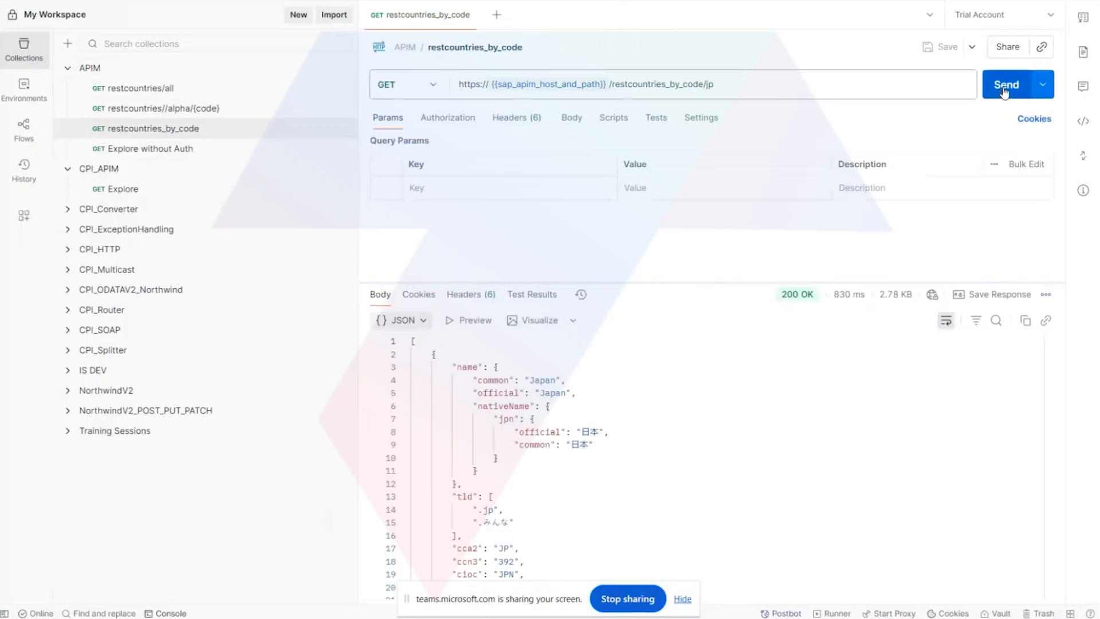
{"action": "left_click", "coordinate": [1005, 91]}
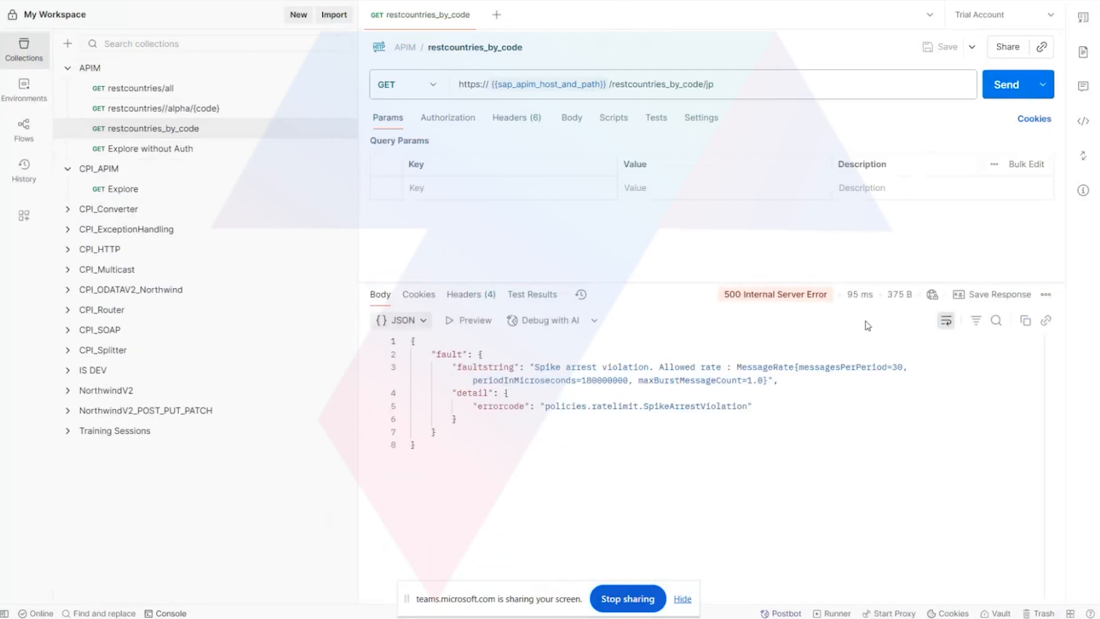
Examine the faultstring, allowed message rate and full fault body of the restcountries_by_code response.
{"action": "mouse_move", "coordinate": [860, 299]}
{"action": "left_click_drag", "start_coordinate": [536, 367], "coordinate": [660, 365]}
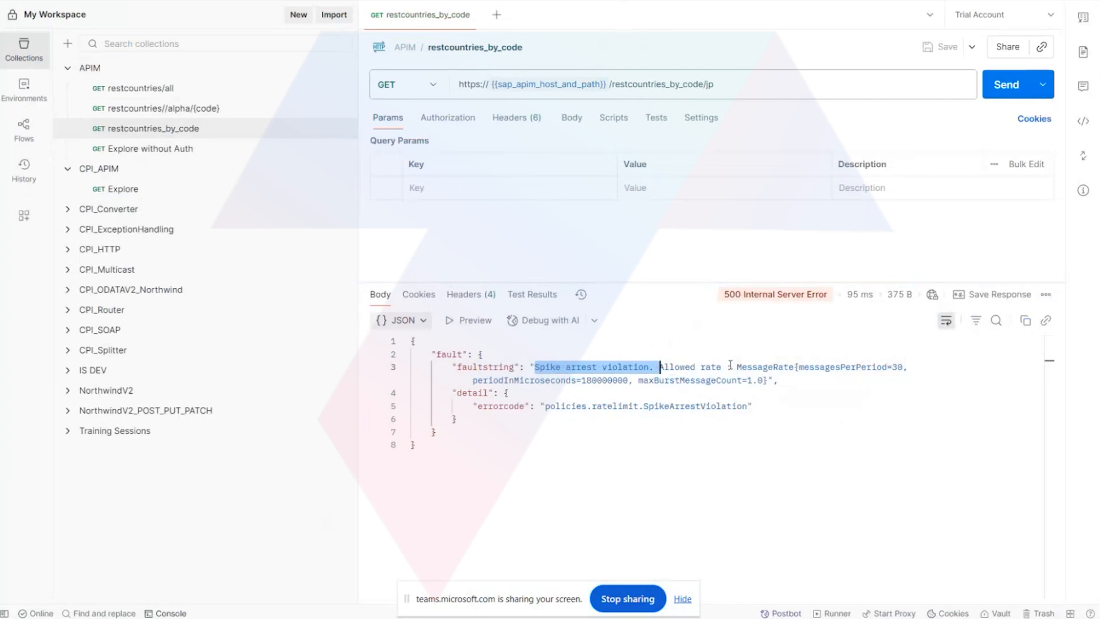
{"action": "left_click_drag", "start_coordinate": [736, 367], "coordinate": [911, 380]}
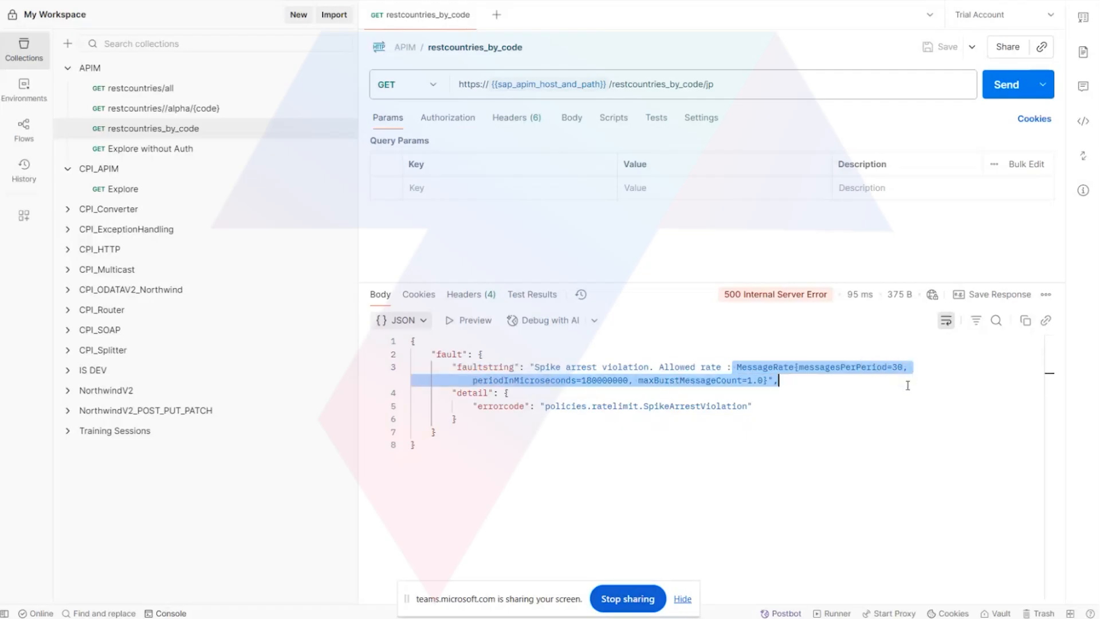
{"action": "left_click_drag", "start_coordinate": [908, 385], "coordinate": [902, 388]}
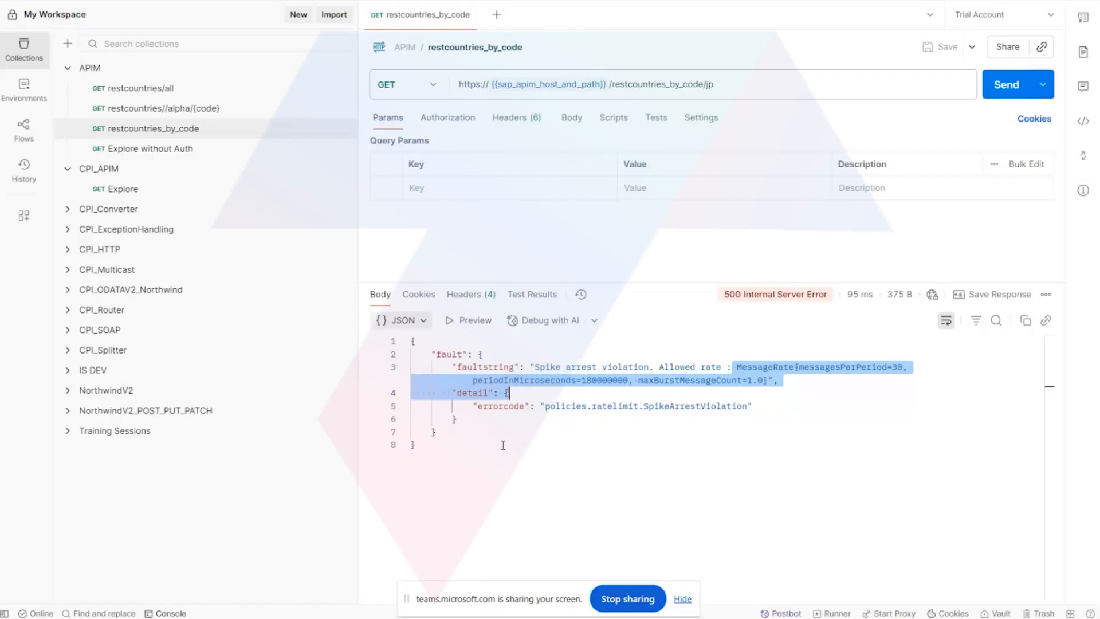
{"action": "left_click_drag", "start_coordinate": [421, 446], "coordinate": [362, 342]}
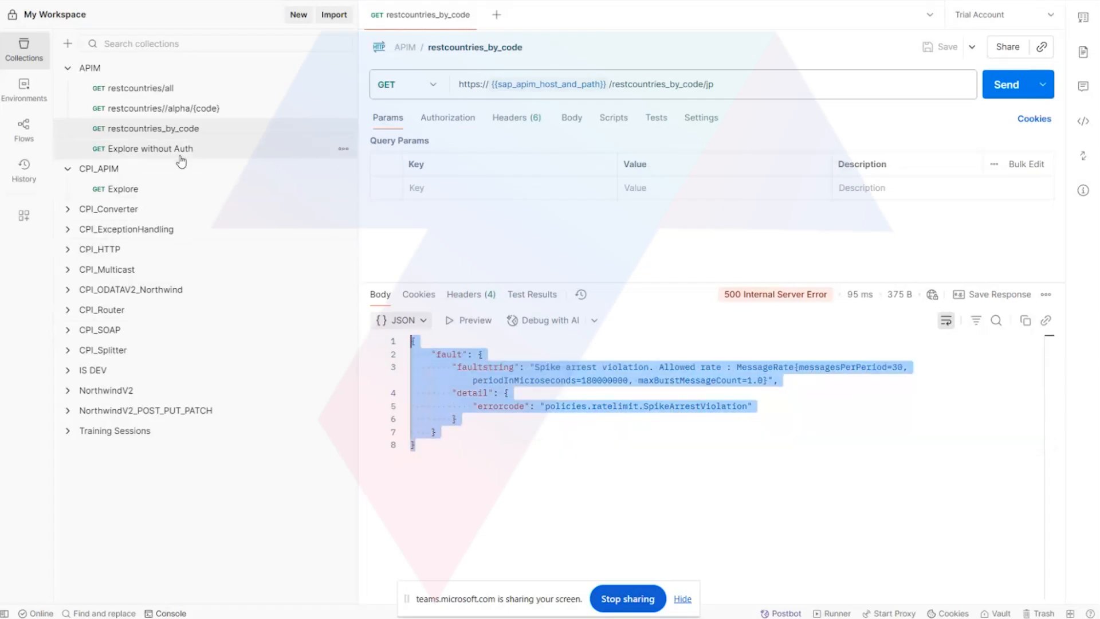
View the Explore without Auth and restcountries//alpha/{code} requests in the APIM collection.
{"action": "left_click", "coordinate": [178, 111]}
{"action": "left_click", "coordinate": [178, 149]}
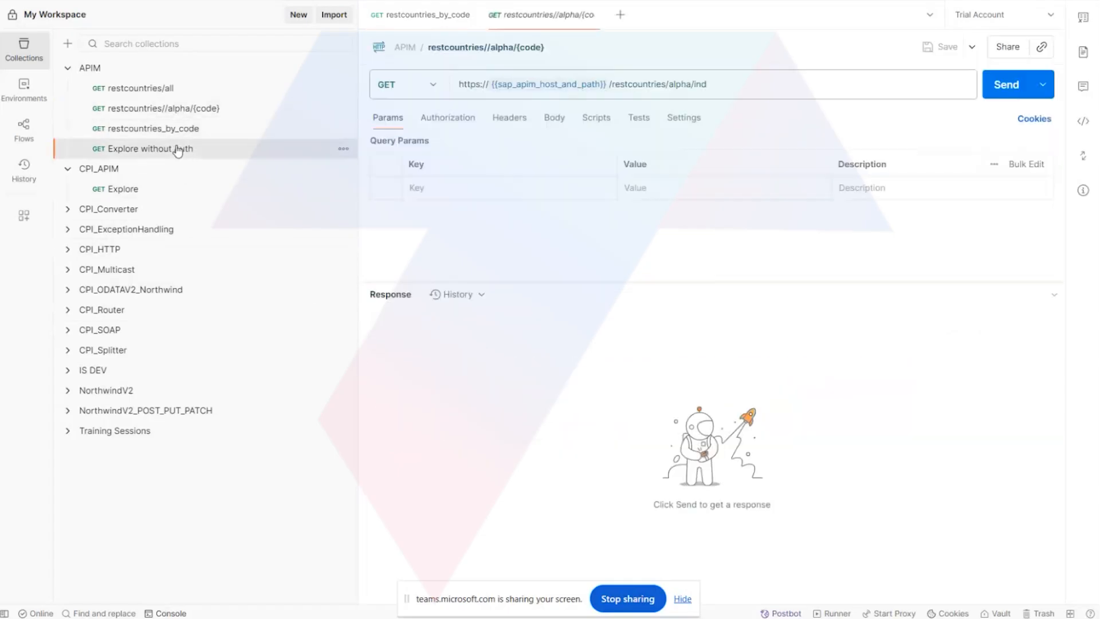
{"action": "left_click", "coordinate": [182, 110]}
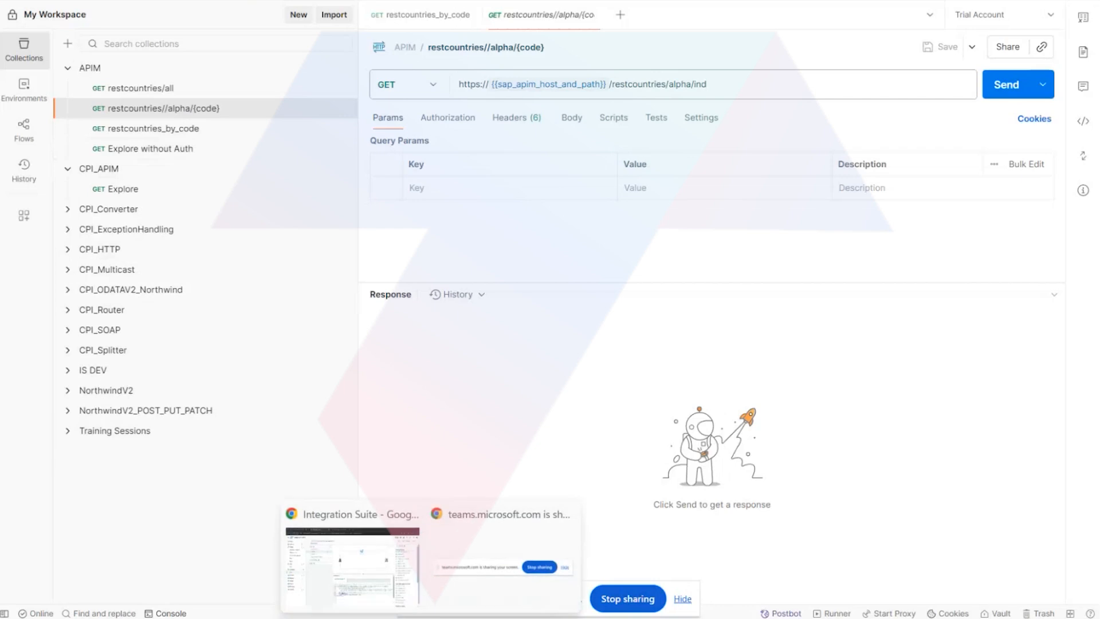
Switch to Integration Suite and leave the restcountries_by_code policy editor and details for the API proxies list.
{"action": "left_click", "coordinate": [362, 570]}
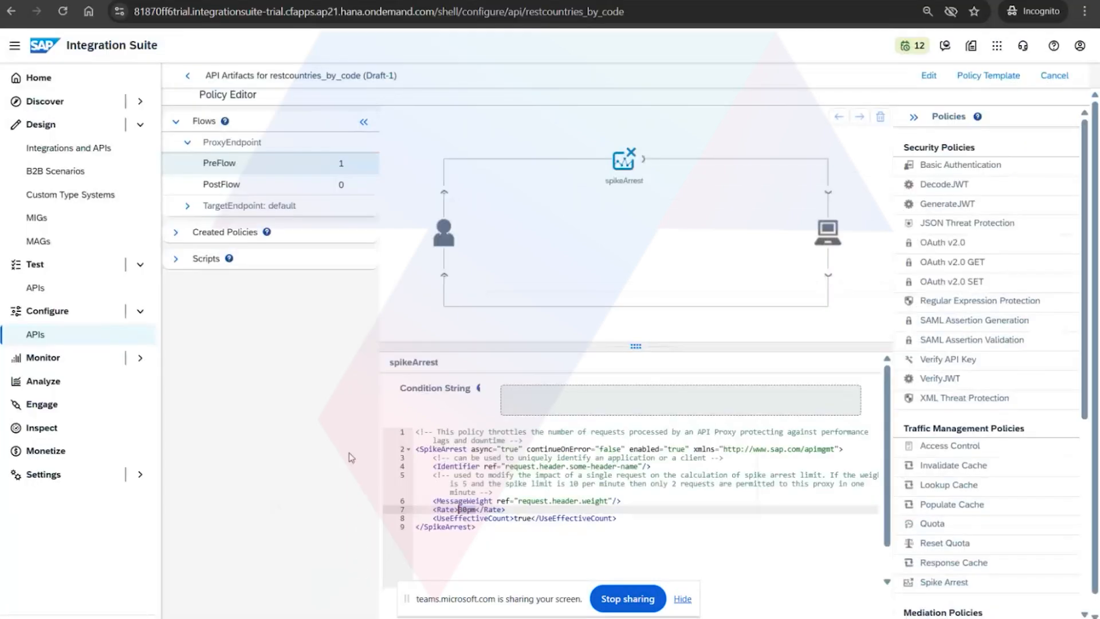
{"action": "left_click", "coordinate": [184, 76]}
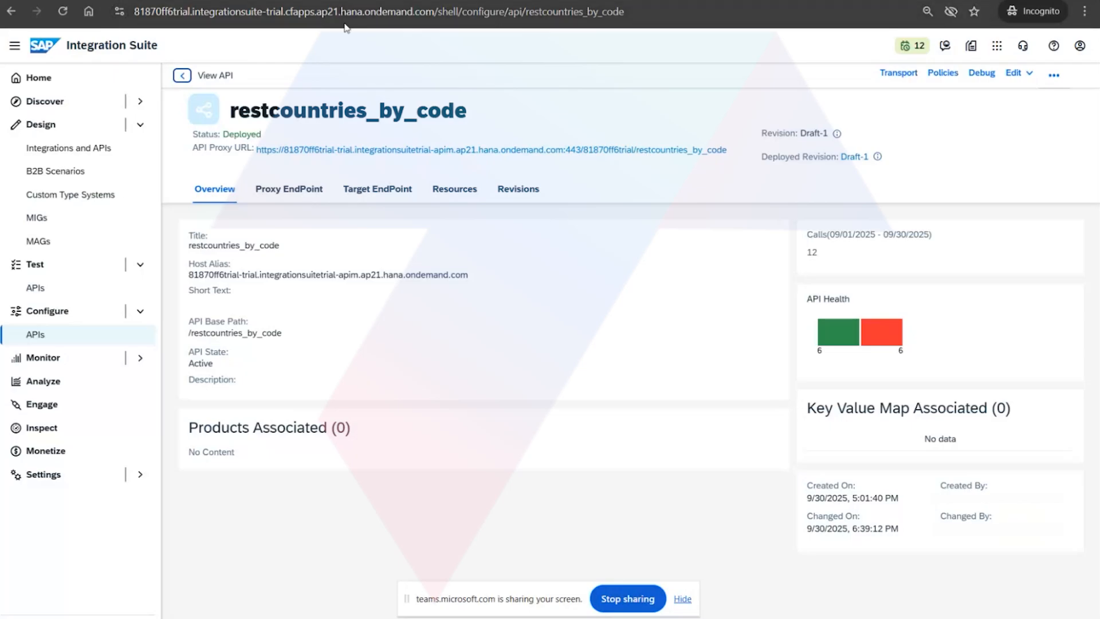
{"action": "left_click", "coordinate": [182, 75]}
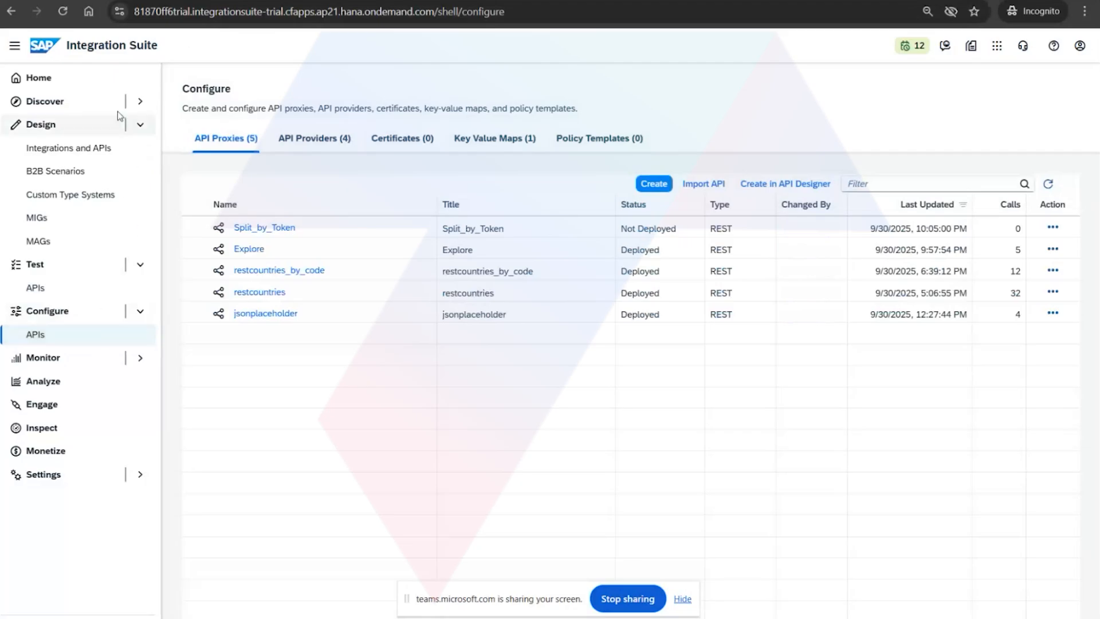
Review the capabilities on the Integration Suite home page and browse the discoverable APIs under Manage APIs.
{"action": "left_click", "coordinate": [98, 80]}
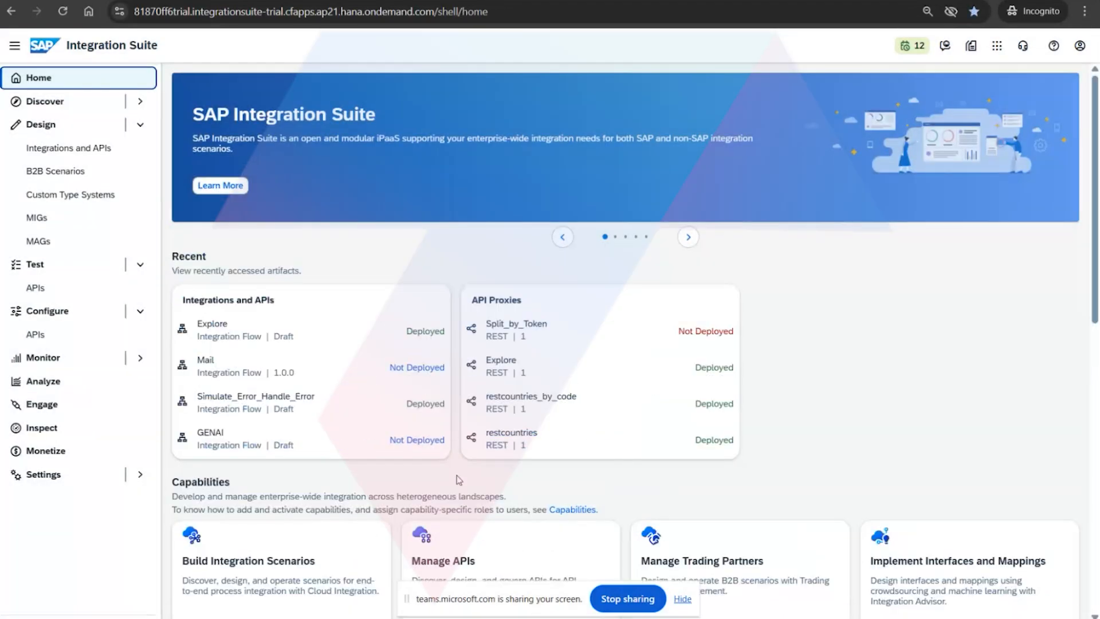
{"action": "scroll", "coordinate": [454, 481], "scroll_direction": "down", "scroll_amount": 10}
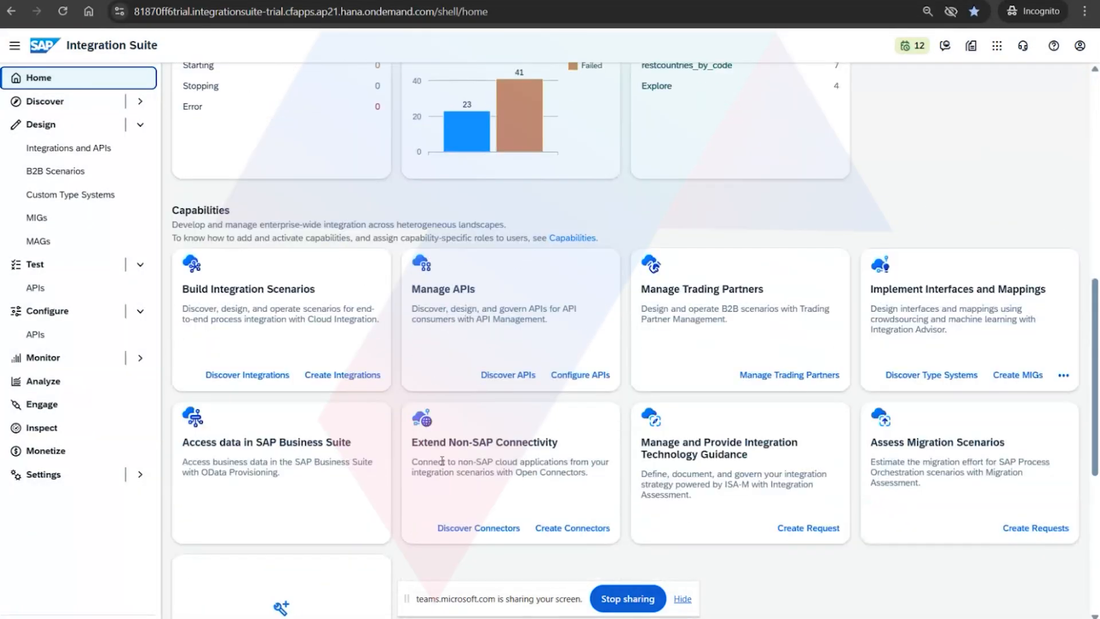
{"action": "left_click", "coordinate": [507, 373]}
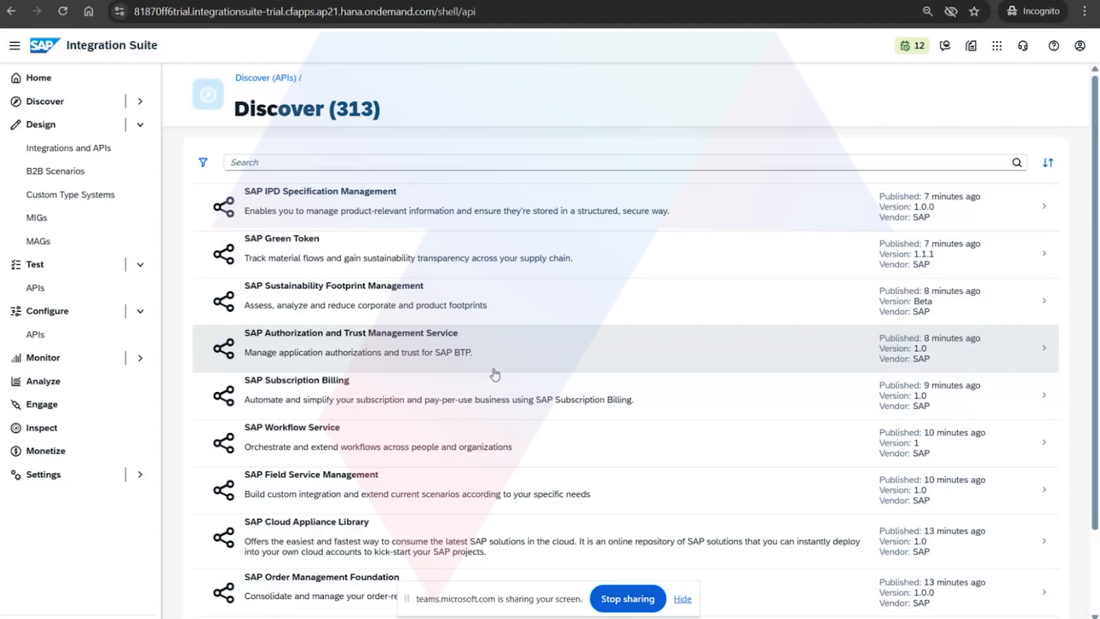
{"action": "scroll", "coordinate": [495, 375], "scroll_direction": "down", "scroll_amount": 2}
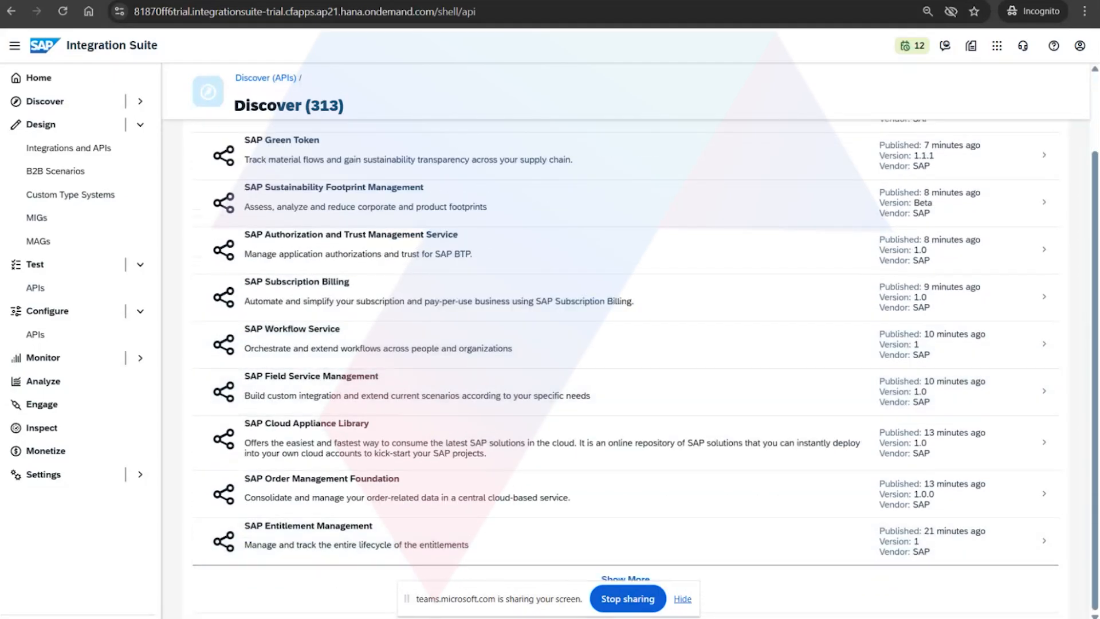
Switch to the PDF on API proxy flows in Acrobat and review the proxy and target endpoint flow diagrams on pages 5 and 6.
{"action": "key", "text": "alt+Tab"}
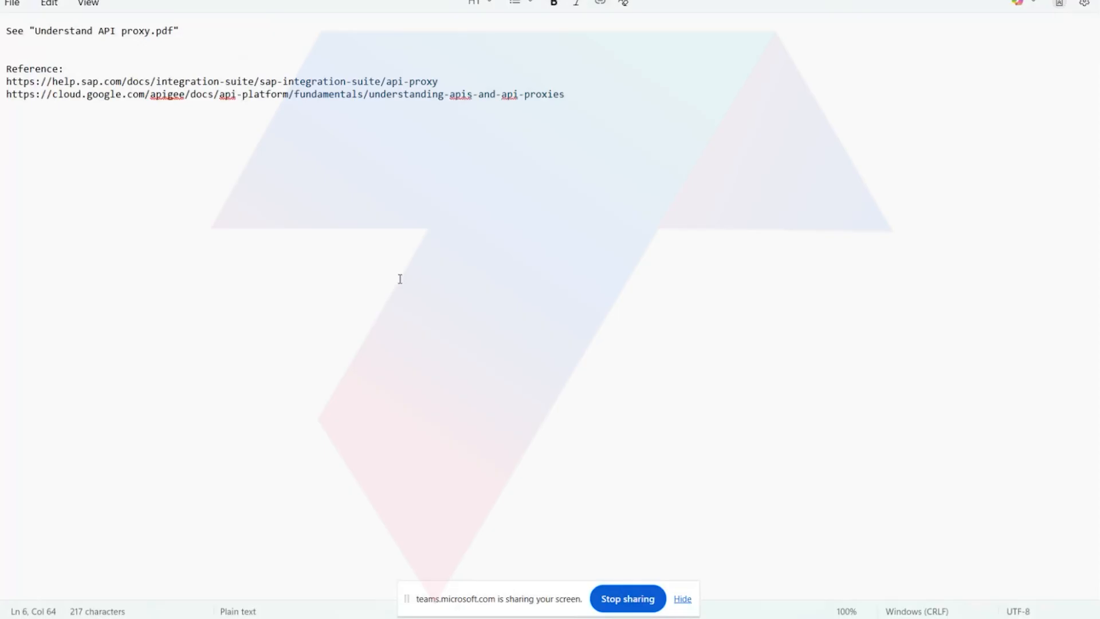
{"action": "left_click", "coordinate": [461, 550]}
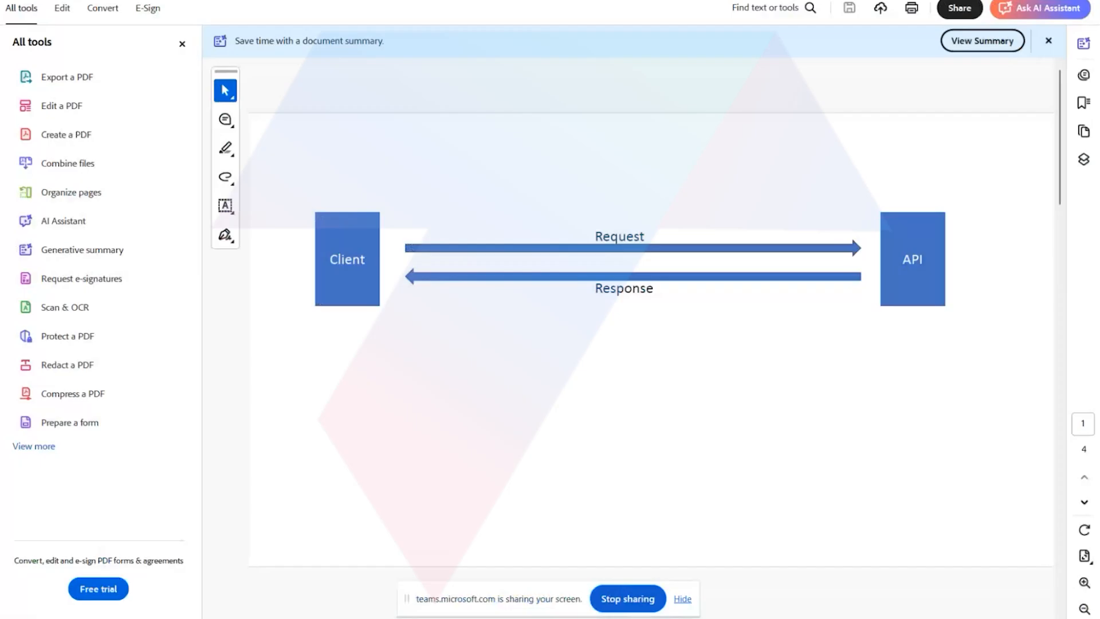
{"action": "left_click", "coordinate": [310, 1]}
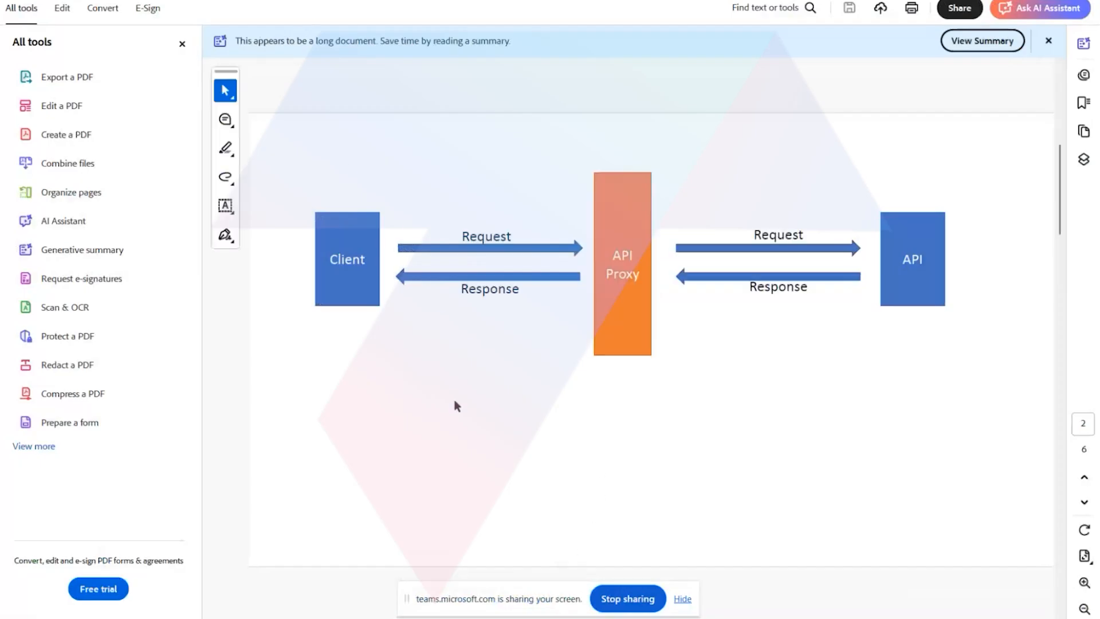
{"action": "scroll", "coordinate": [457, 414], "scroll_direction": "down", "scroll_amount": 5}
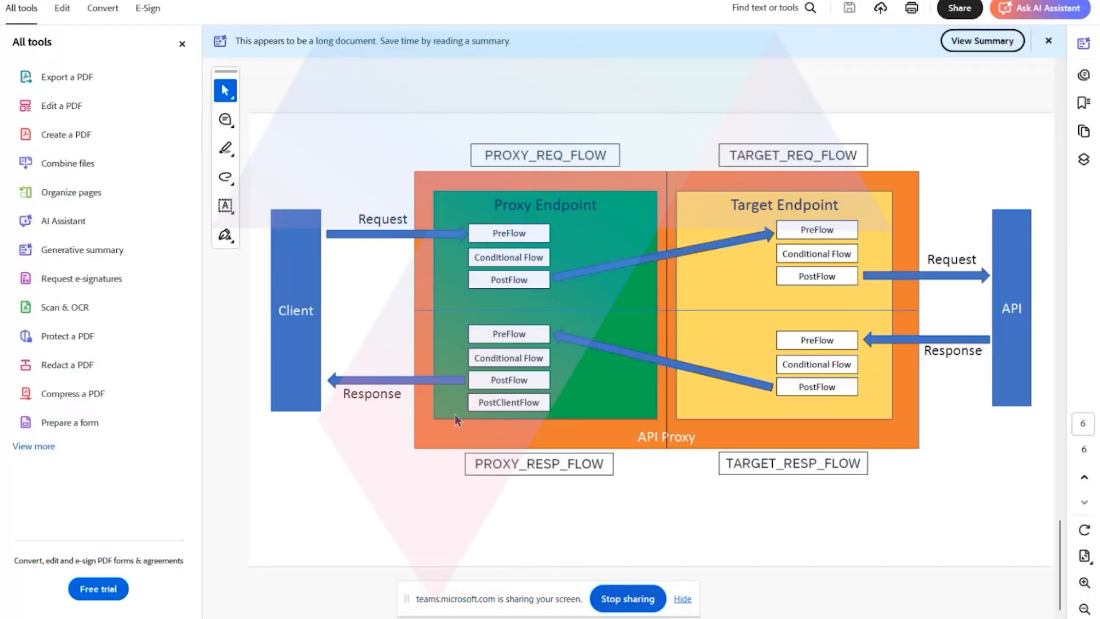
{"action": "scroll", "coordinate": [461, 402], "scroll_direction": "up", "scroll_amount": 4}
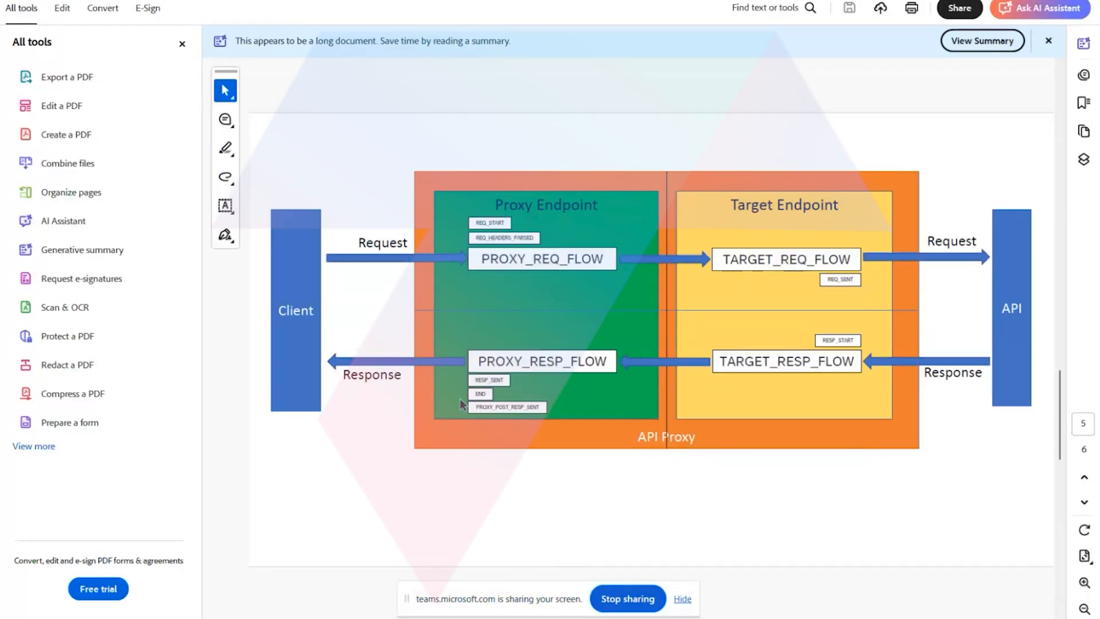
{"action": "scroll", "coordinate": [462, 402], "scroll_direction": "down", "scroll_amount": 4}
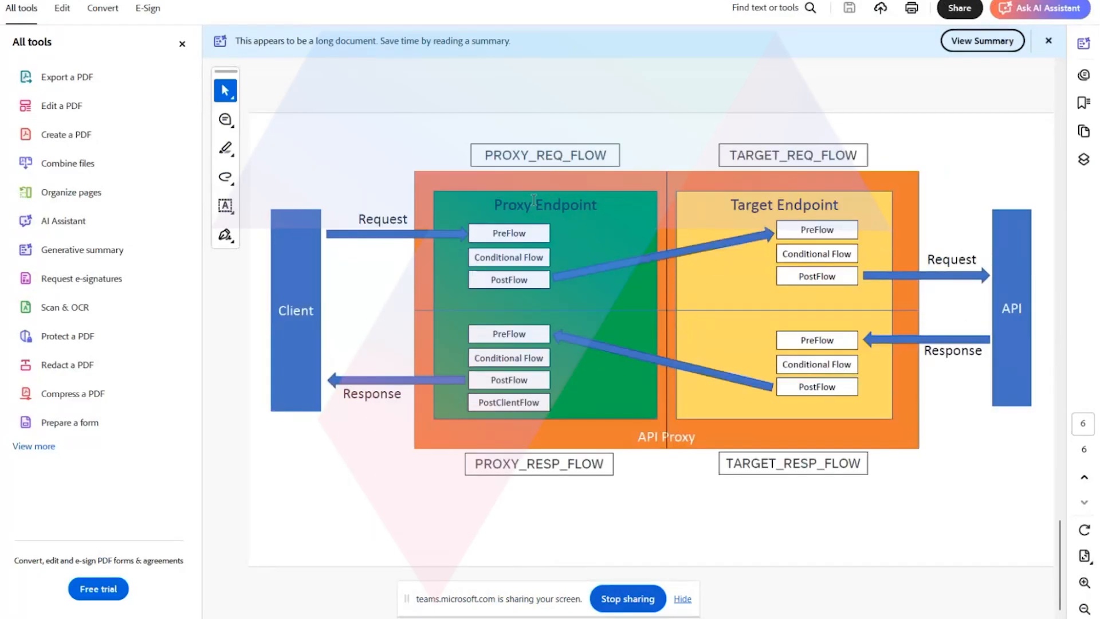
Switch to the Teams meeting, open the meeting chat and stop sharing the screen.
{"action": "left_click", "coordinate": [370, 582]}
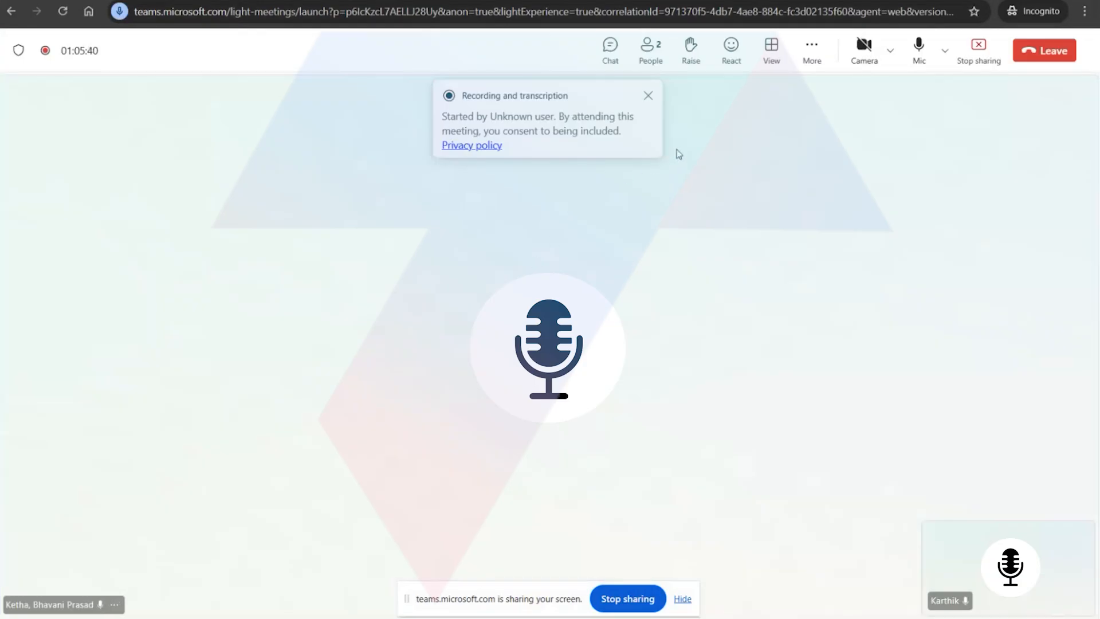
{"action": "left_click", "coordinate": [609, 53]}
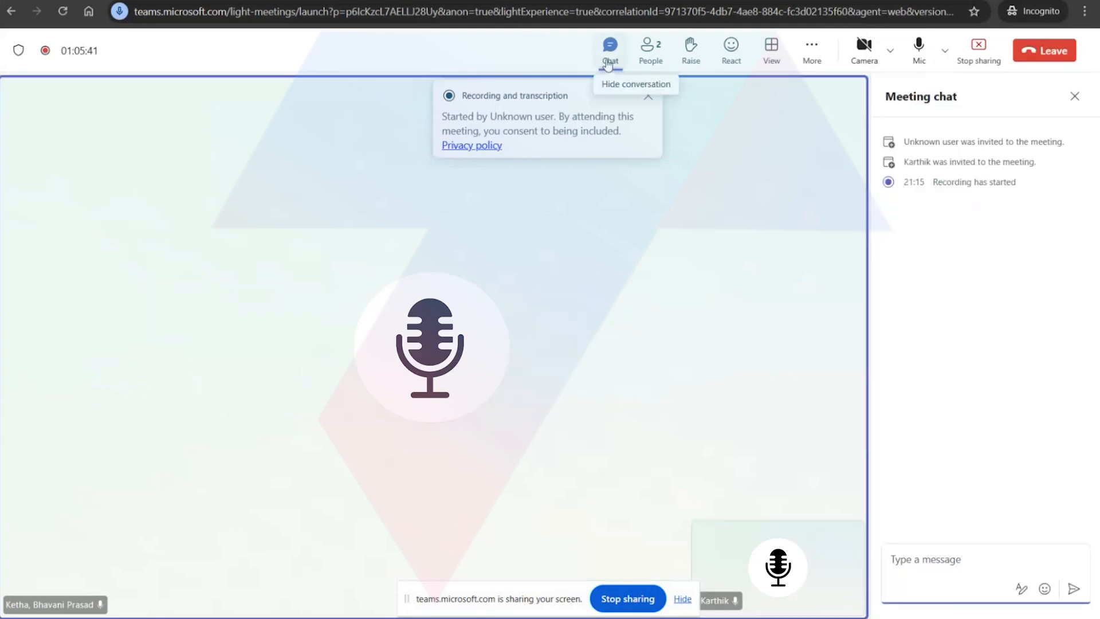
{"action": "left_click", "coordinate": [914, 553]}
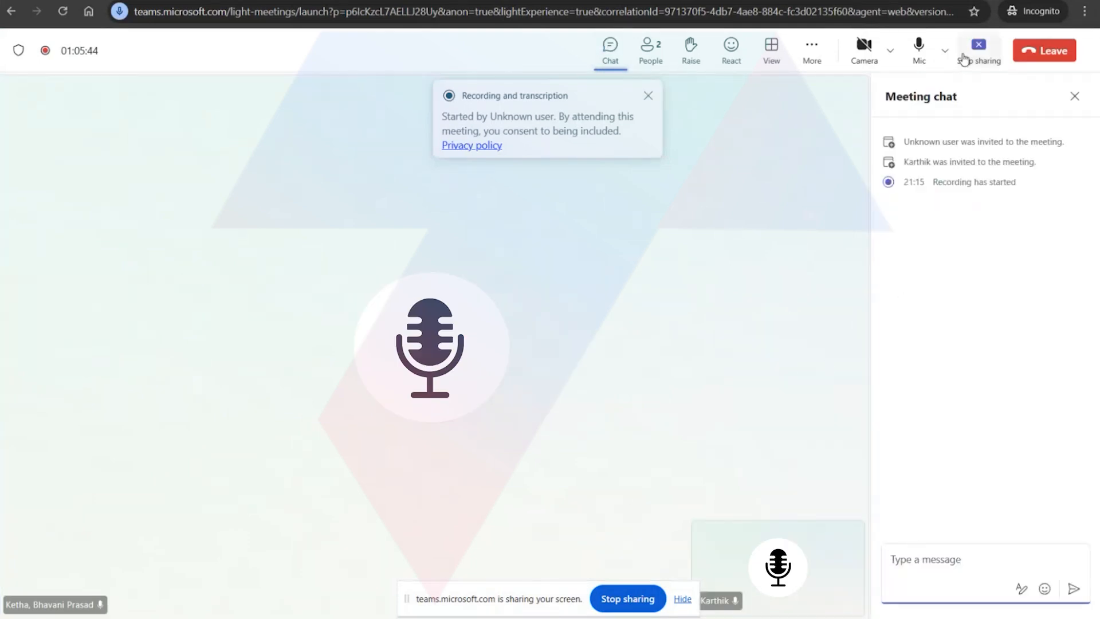
{"action": "left_click", "coordinate": [978, 47]}
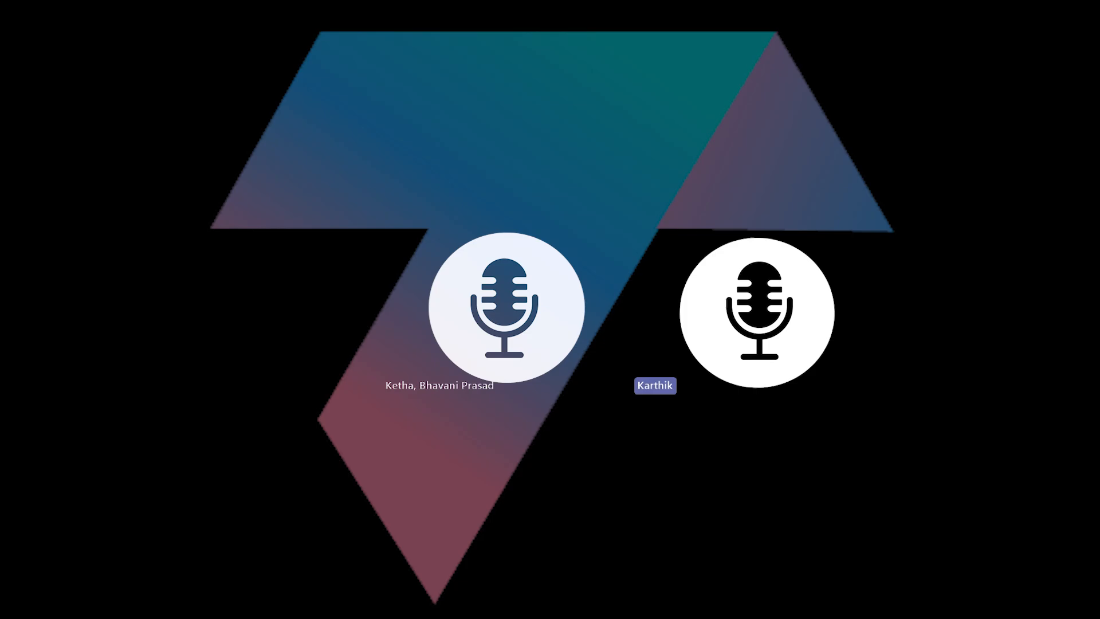